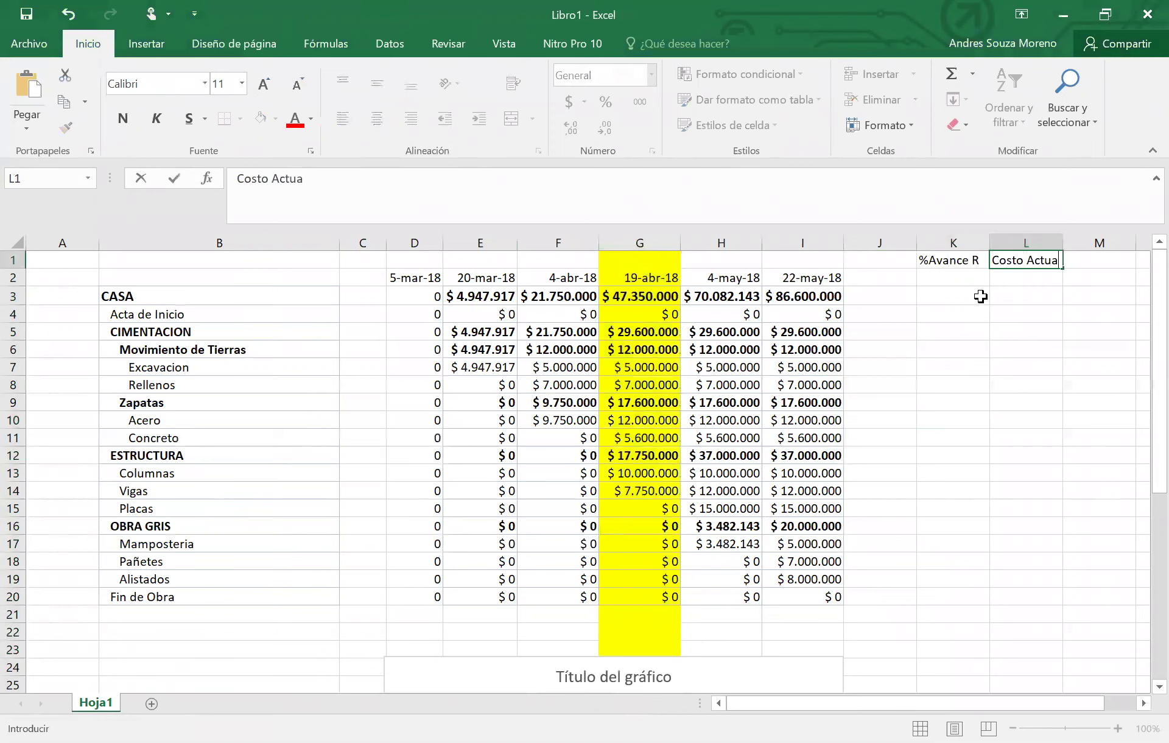
# Complete the Costo Actual heading in L1 and enter 100% progress for Excavacion and Rellenos in column K.
pyautogui.press('Return')
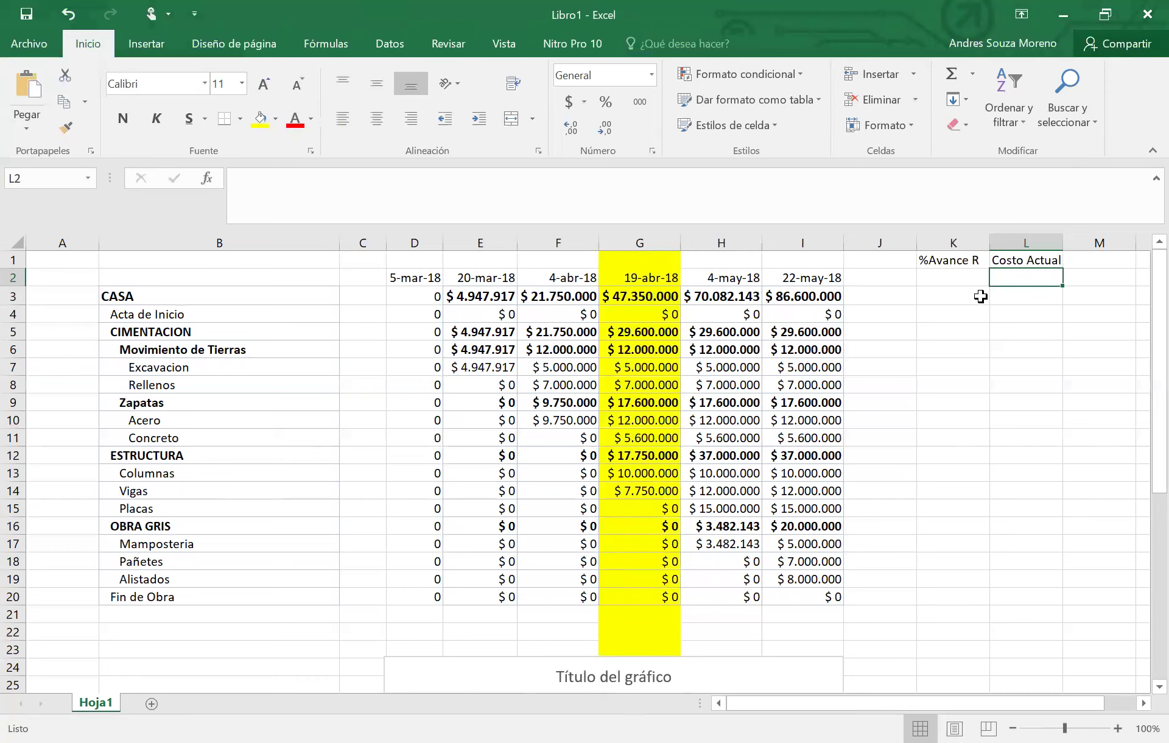
pyautogui.press('Left')
pyautogui.press('Down')
pyautogui.press('Down')
pyautogui.press('Down')
pyautogui.press('Down')
pyautogui.press('Down')
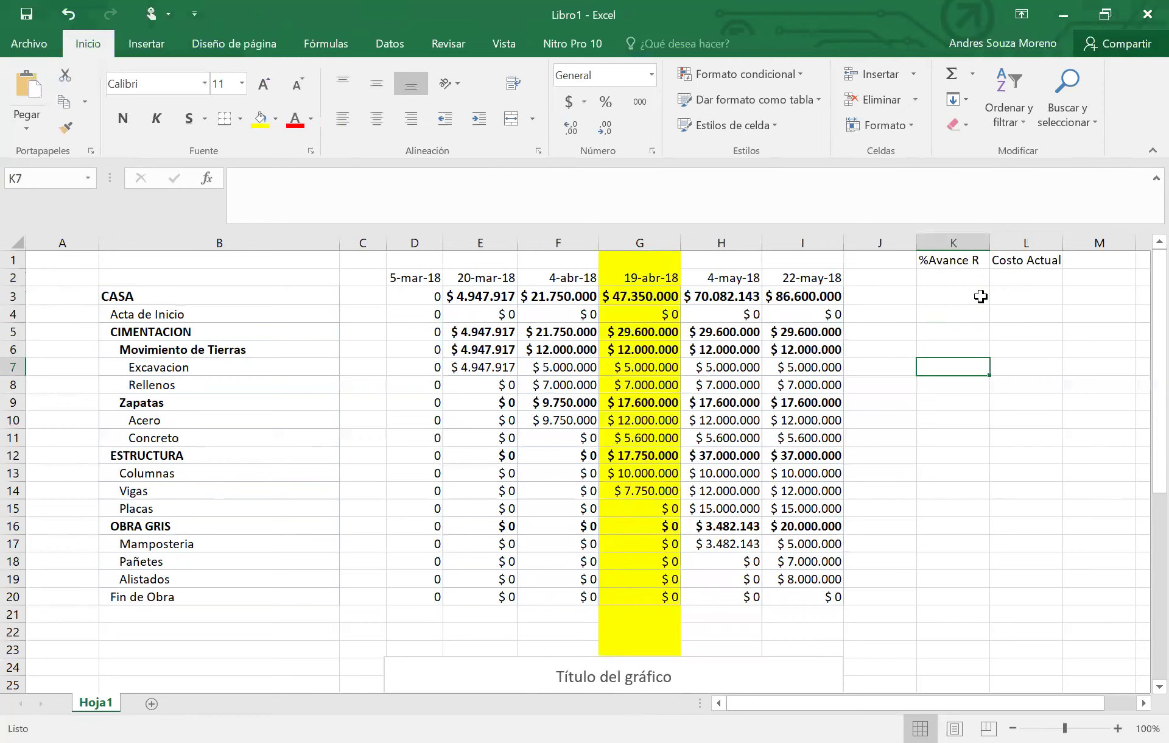
pyautogui.write('100')
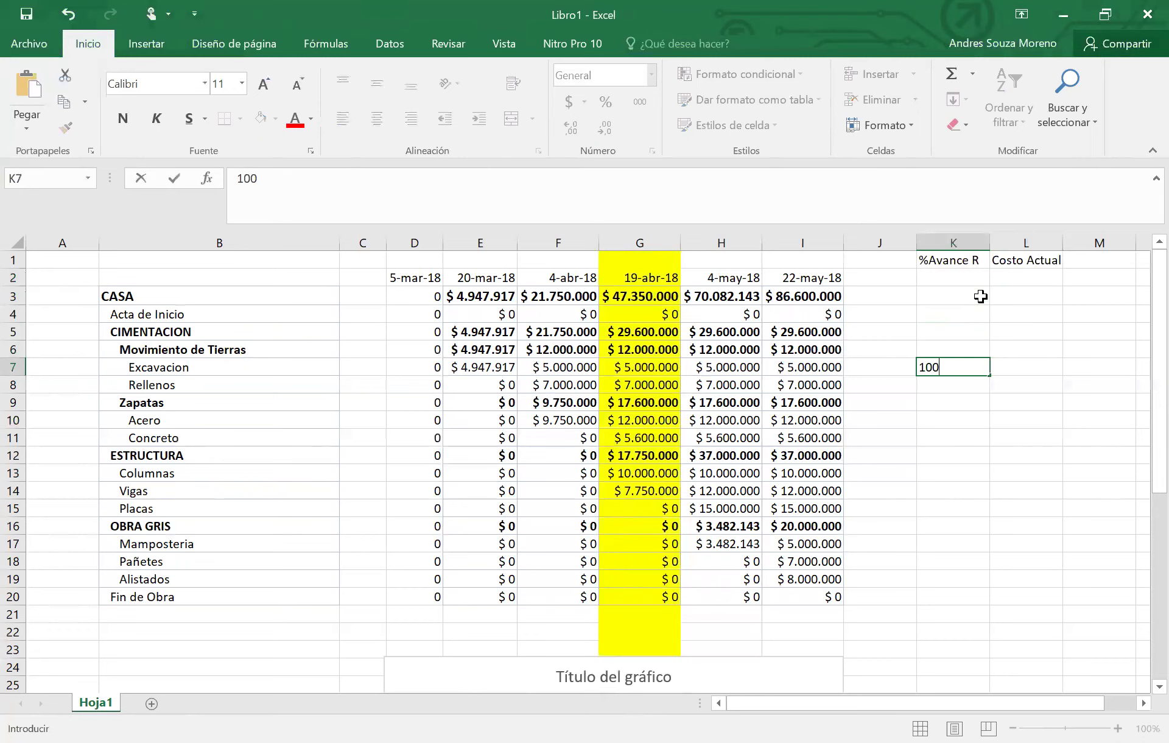
pyautogui.press('Return')
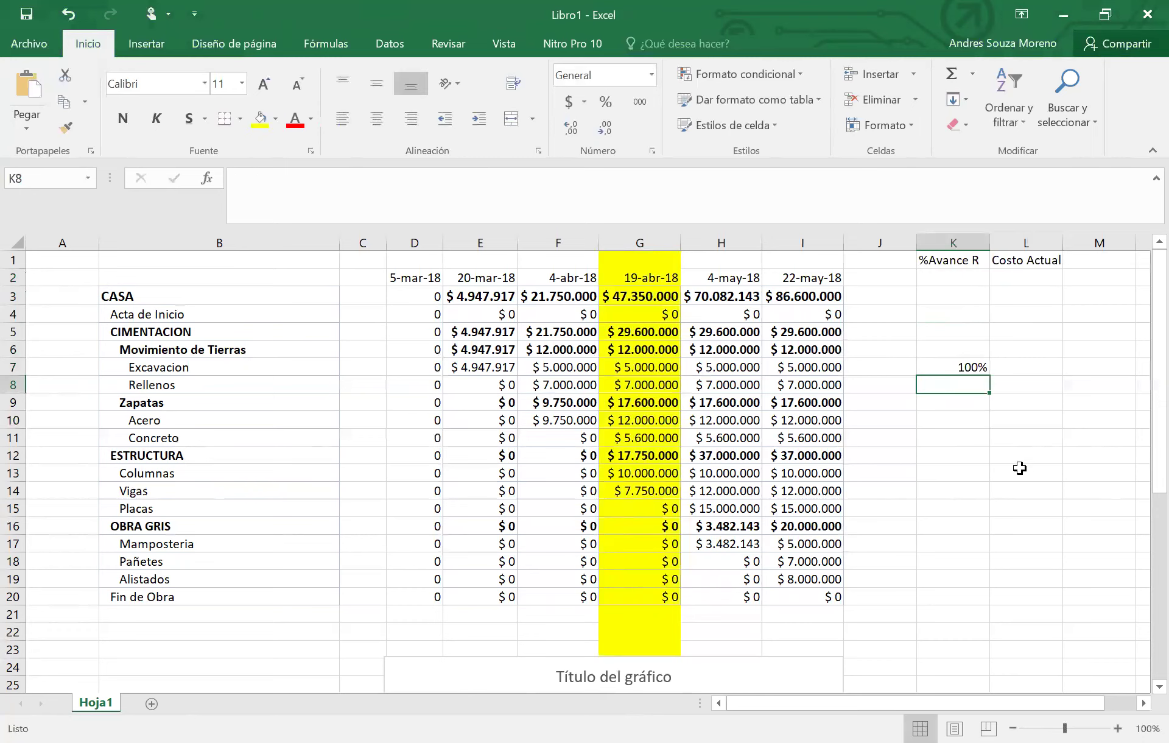
pyautogui.click(968, 369)
pyautogui.moveTo(986, 383); pyautogui.dragTo(974, 390)
# Enter the real progress of Acero as 100% and Concreto as 50% in the %Avance R column.
pyautogui.click(933, 417)
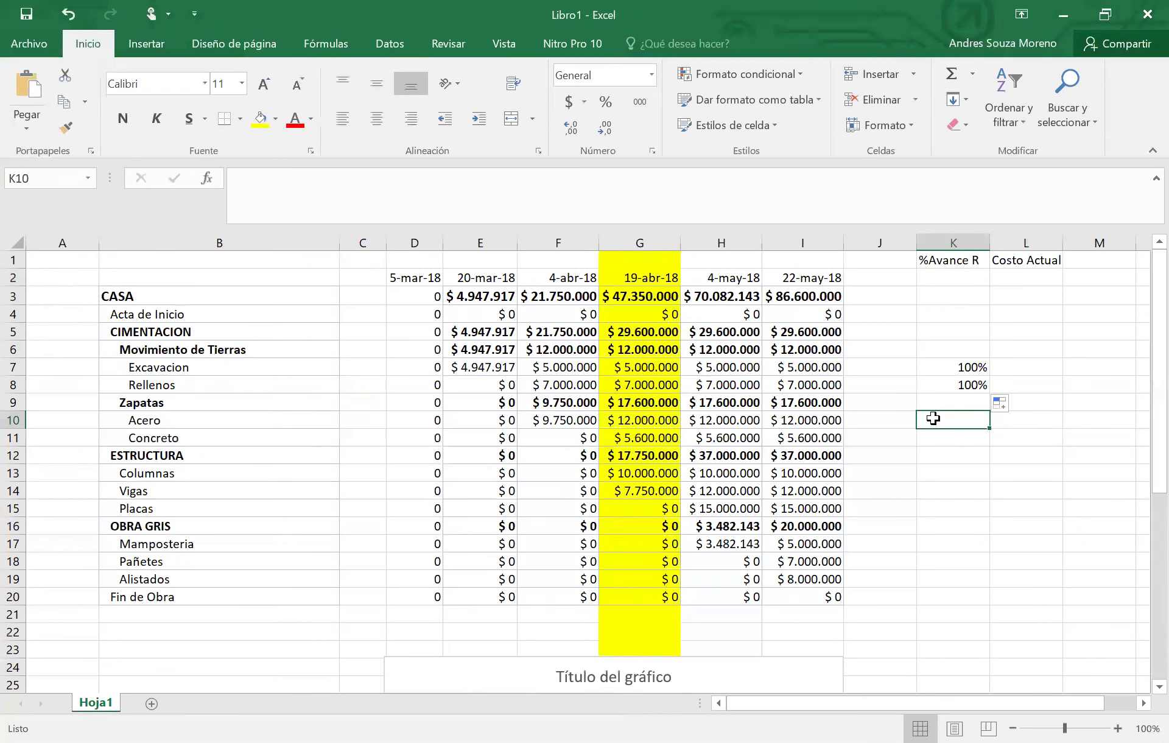
pyautogui.write('1-')
pyautogui.write('00')
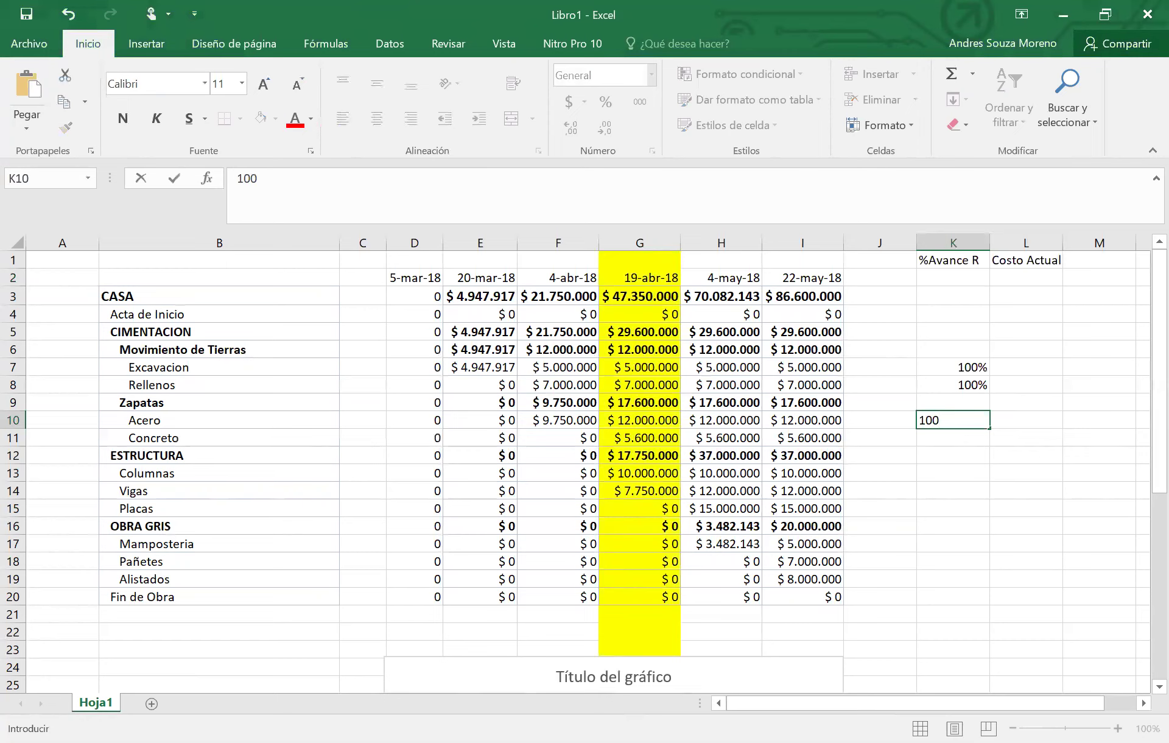
pyautogui.press('Return')
pyautogui.write('50%')
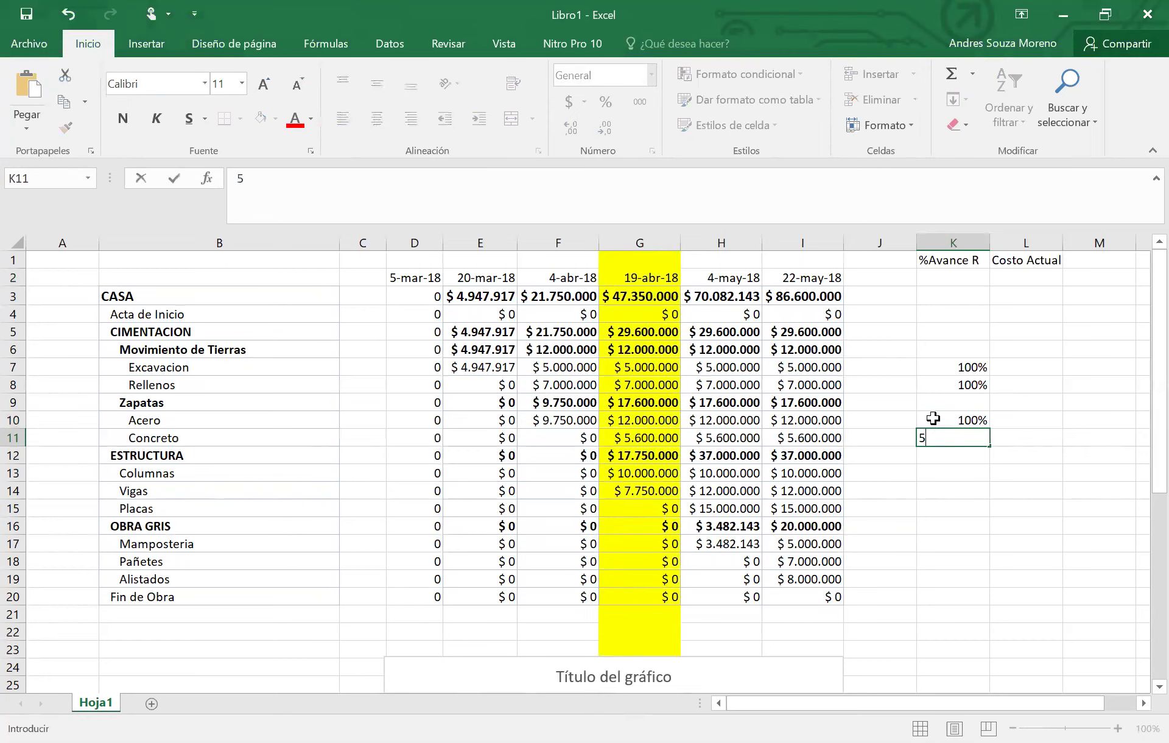
pyautogui.press('Return')
pyautogui.press('Return')
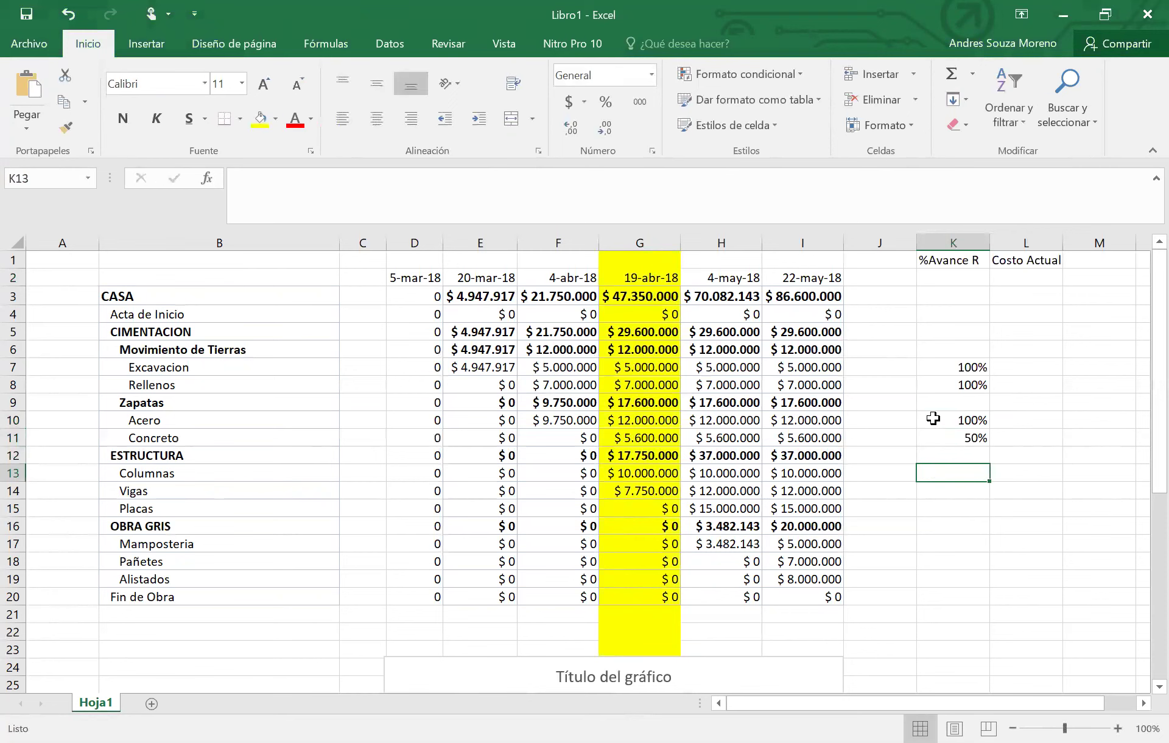
# Enter the real progress of the ESTRUCTURA tasks: 50% for Columnas, 20% for Vigas and 0% for Placas.
pyautogui.write('50%')
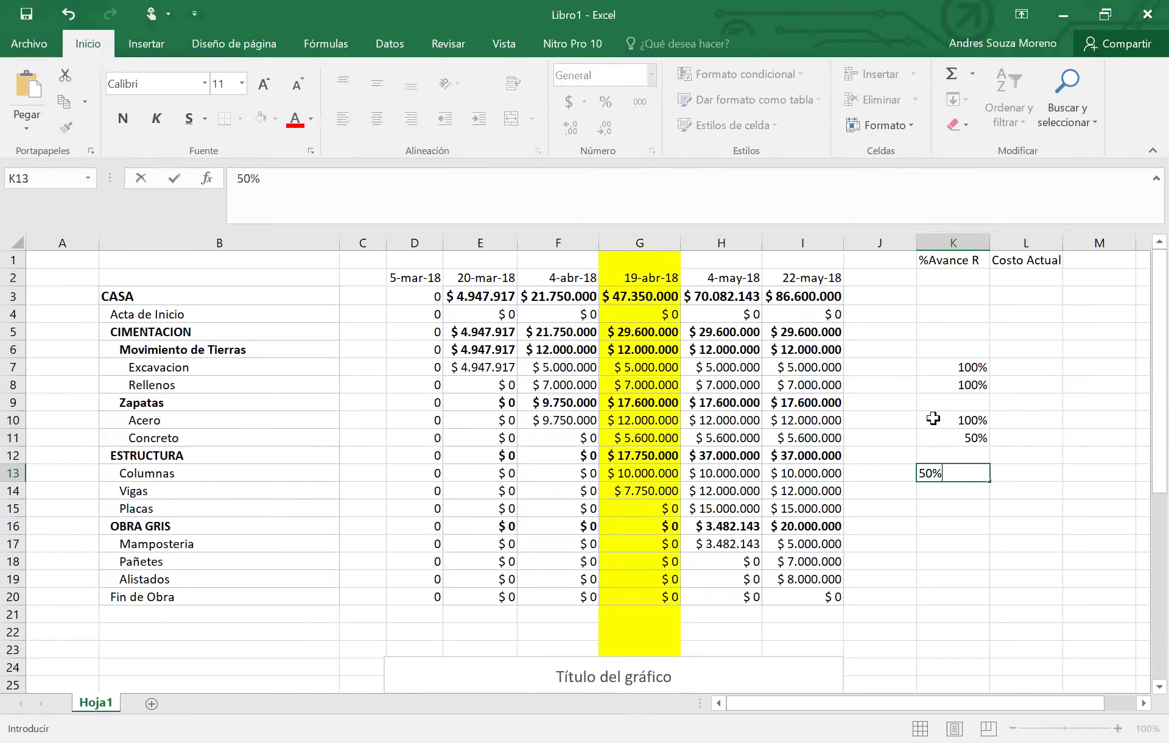
pyautogui.press('Up')
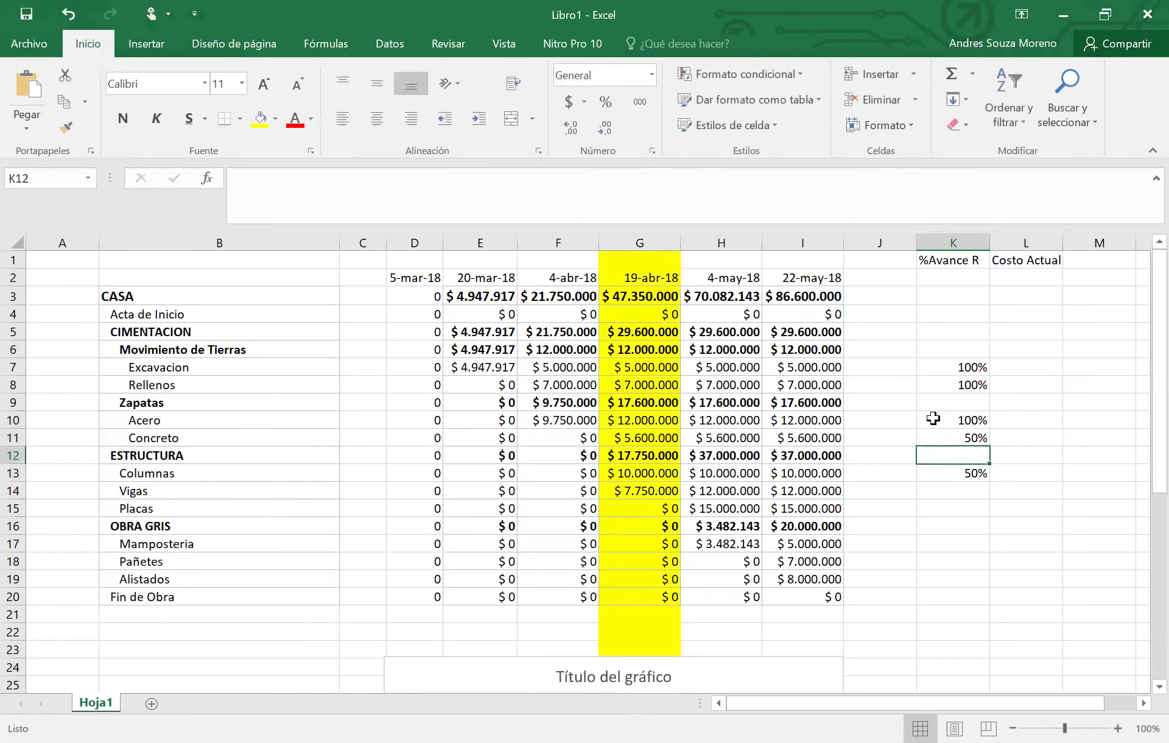
pyautogui.press('Down')
pyautogui.press('Right')
pyautogui.press('Down')
pyautogui.press('Left')
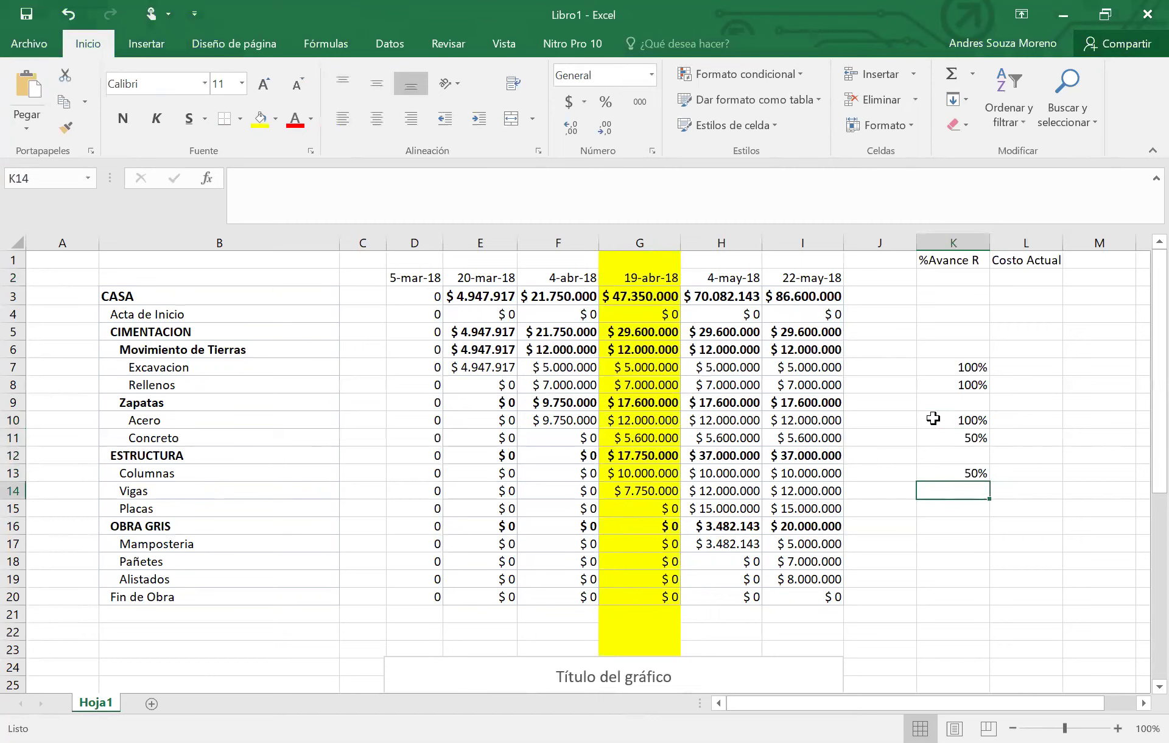
pyautogui.write('20%')
pyautogui.press('Return')
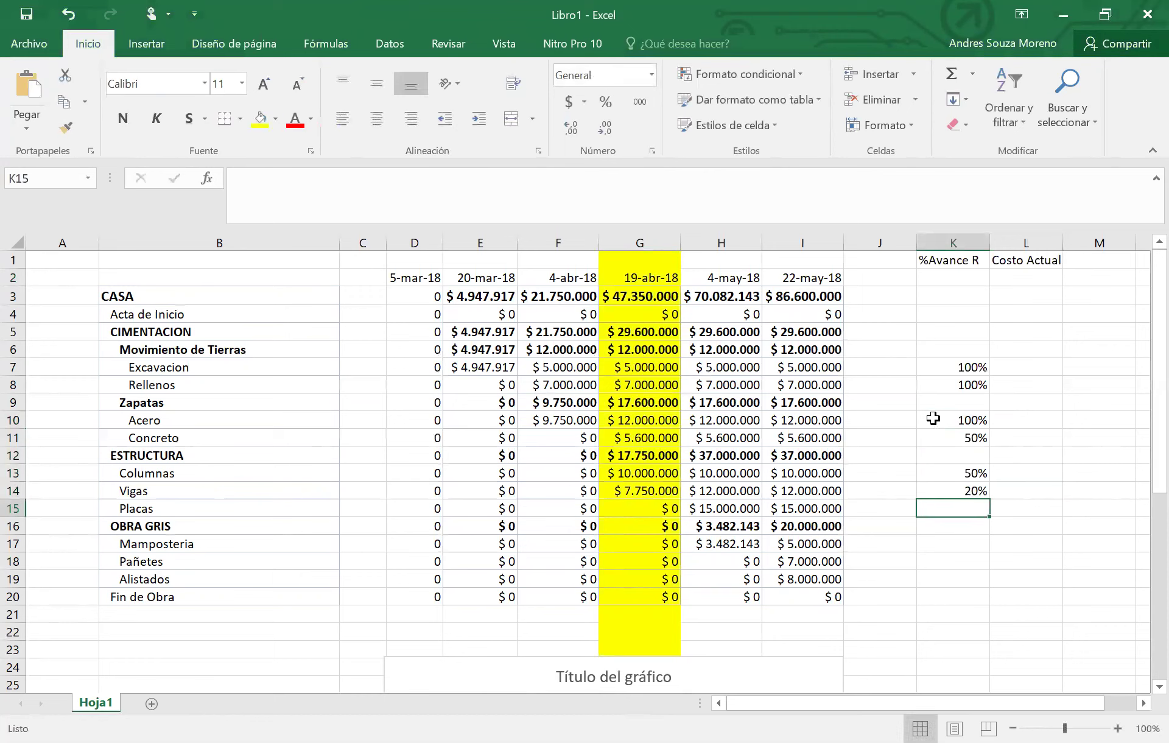
pyautogui.write('0%')
pyautogui.press('Return')
pyautogui.press('Return')
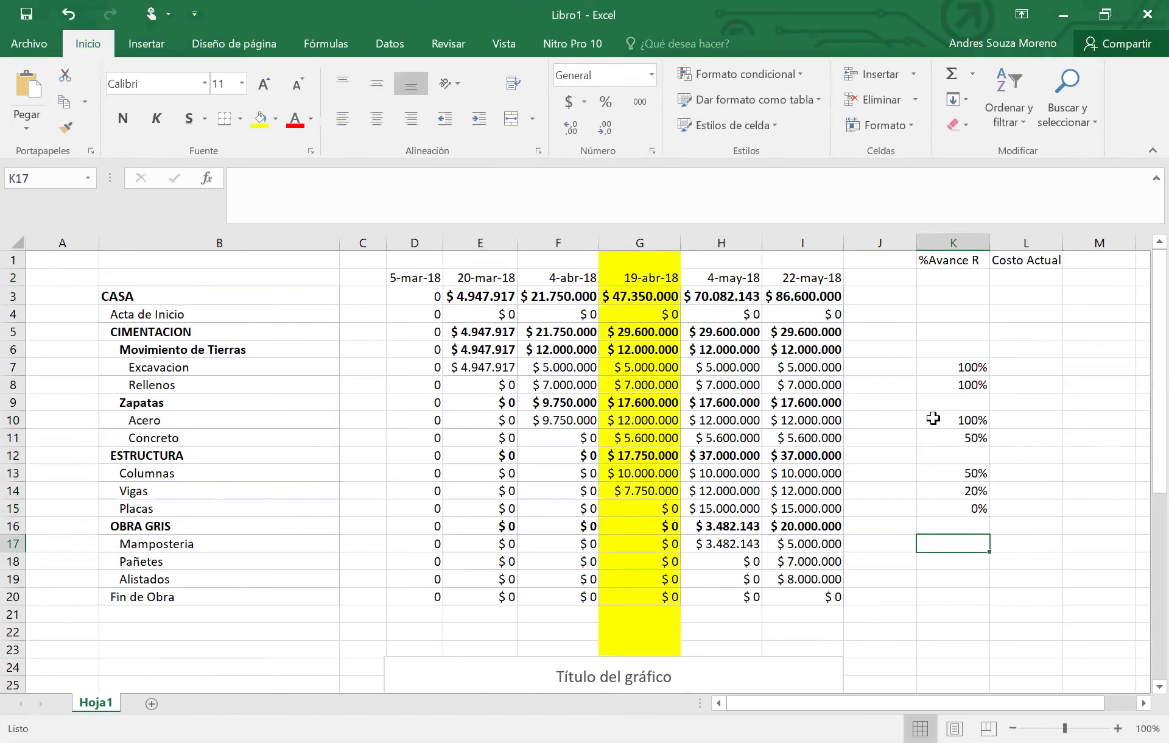
# Enter 0% progress for Mamposteria and fill it down through Fin de Obra in K20.
pyautogui.write('8%')
pyautogui.press('BackSpace')
pyautogui.press('BackSpace')
pyautogui.write('0%')
pyautogui.press('Return')
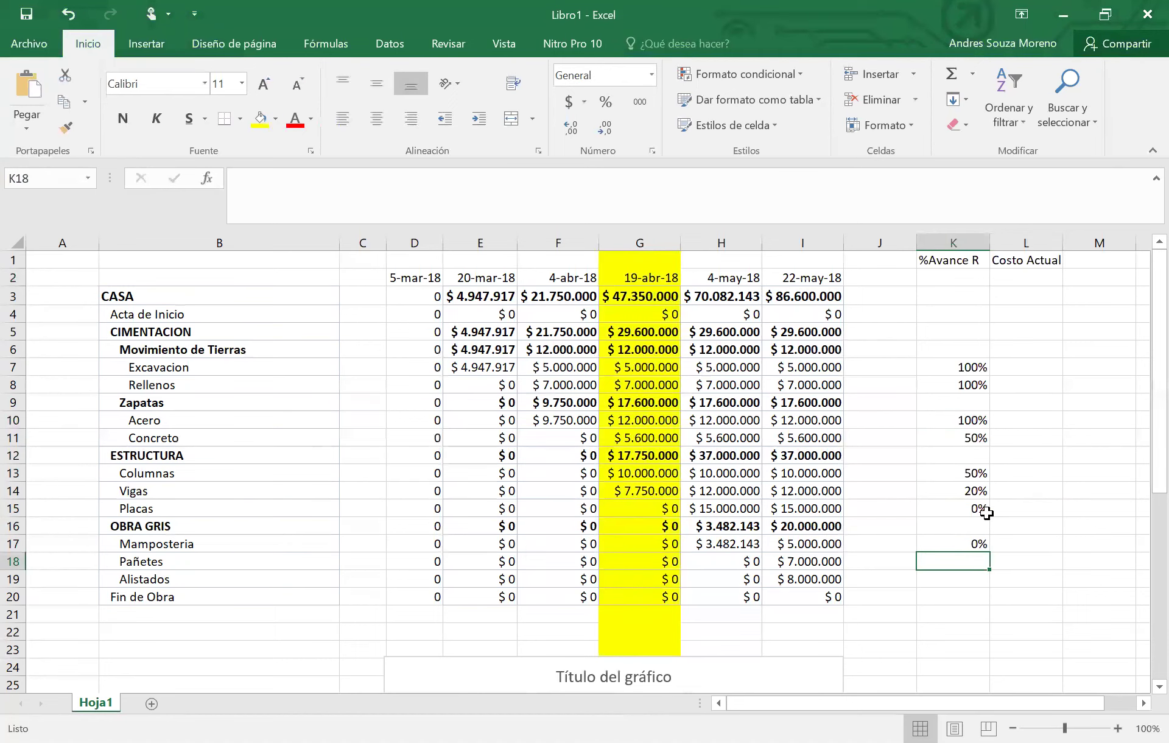
pyautogui.click(980, 543)
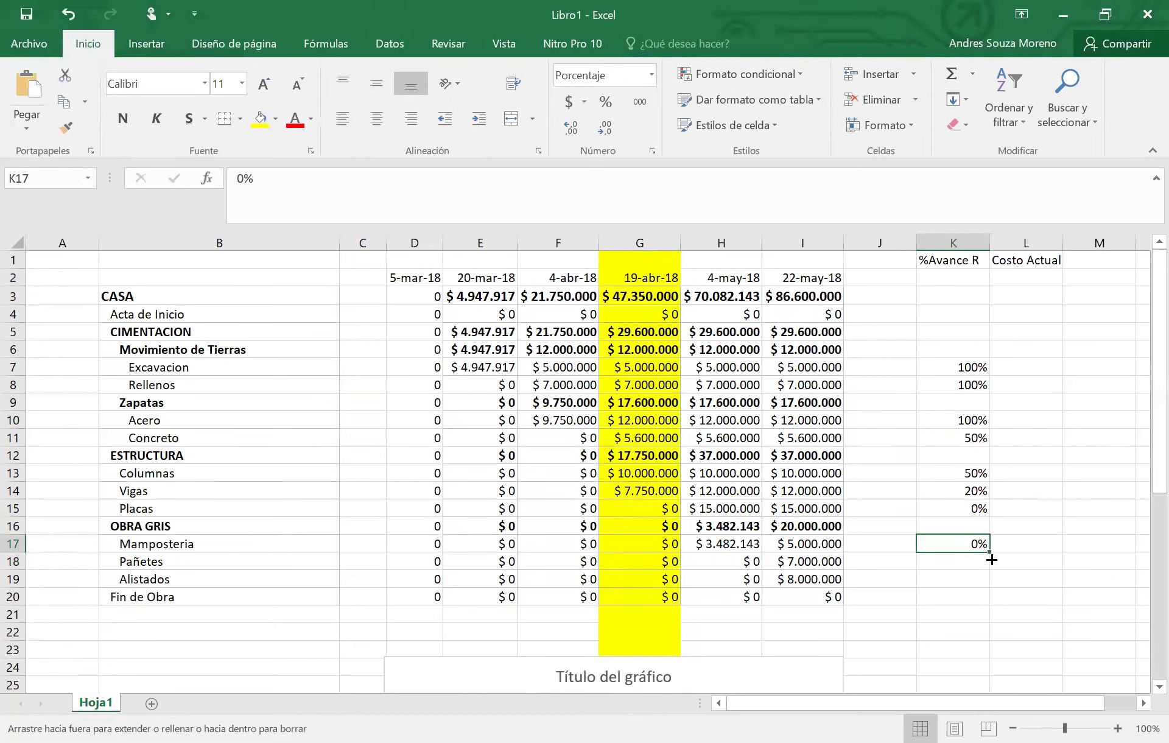
pyautogui.moveTo(991, 559); pyautogui.dragTo(986, 600)
# Enter 6000000 as the actual cost of Excavacion in L7.
pyautogui.click(1029, 508)
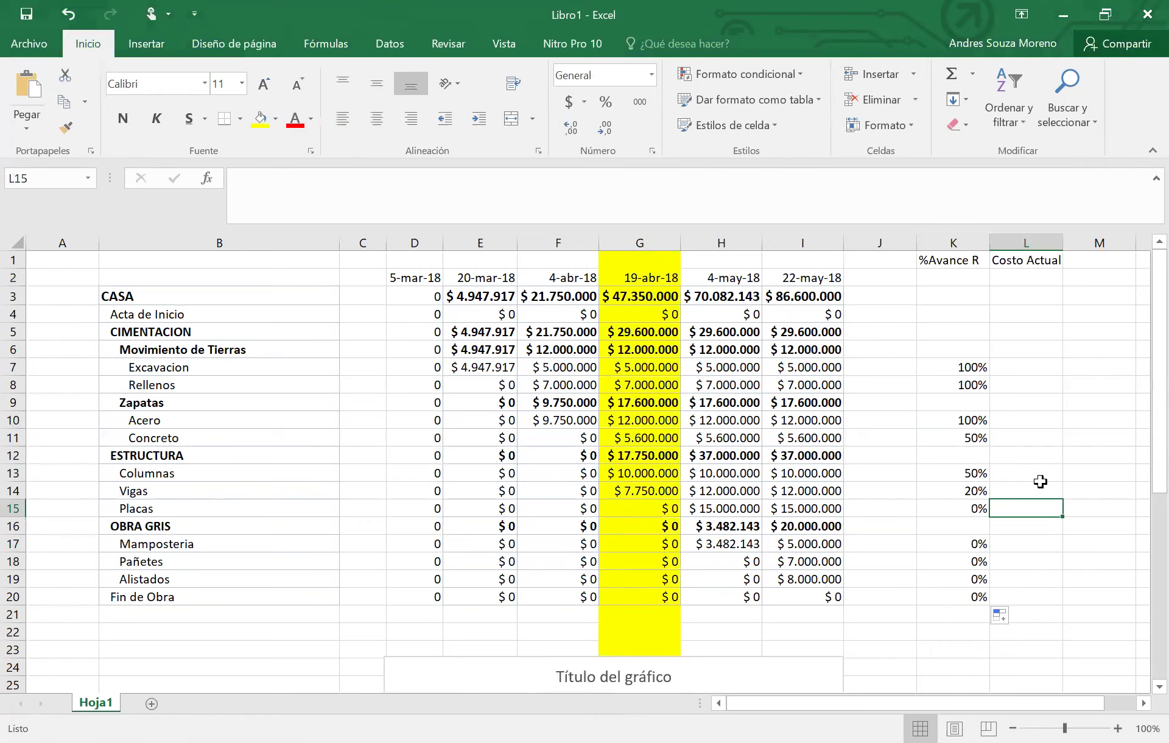
pyautogui.press('Up')
pyautogui.press('Up')
pyautogui.press('Up')
pyautogui.press('Up')
pyautogui.press('Up')
pyautogui.press('Up')
pyautogui.press('Up')
pyautogui.press('Up')
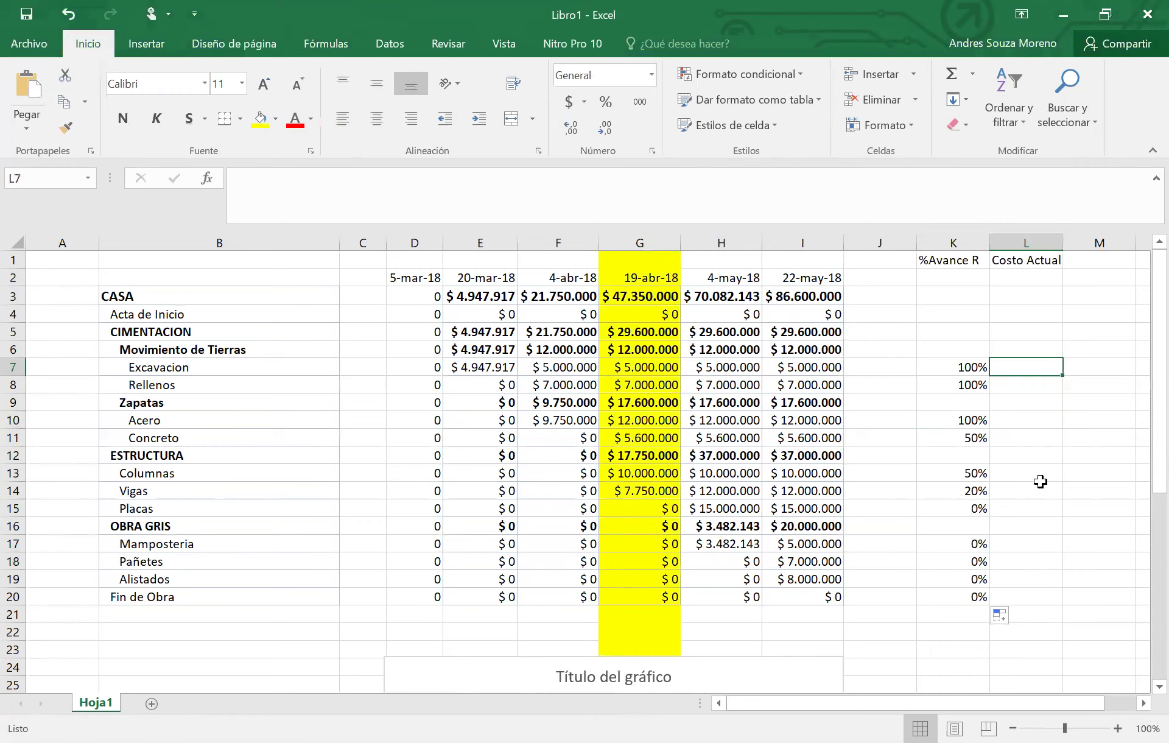
pyautogui.write('6000000')
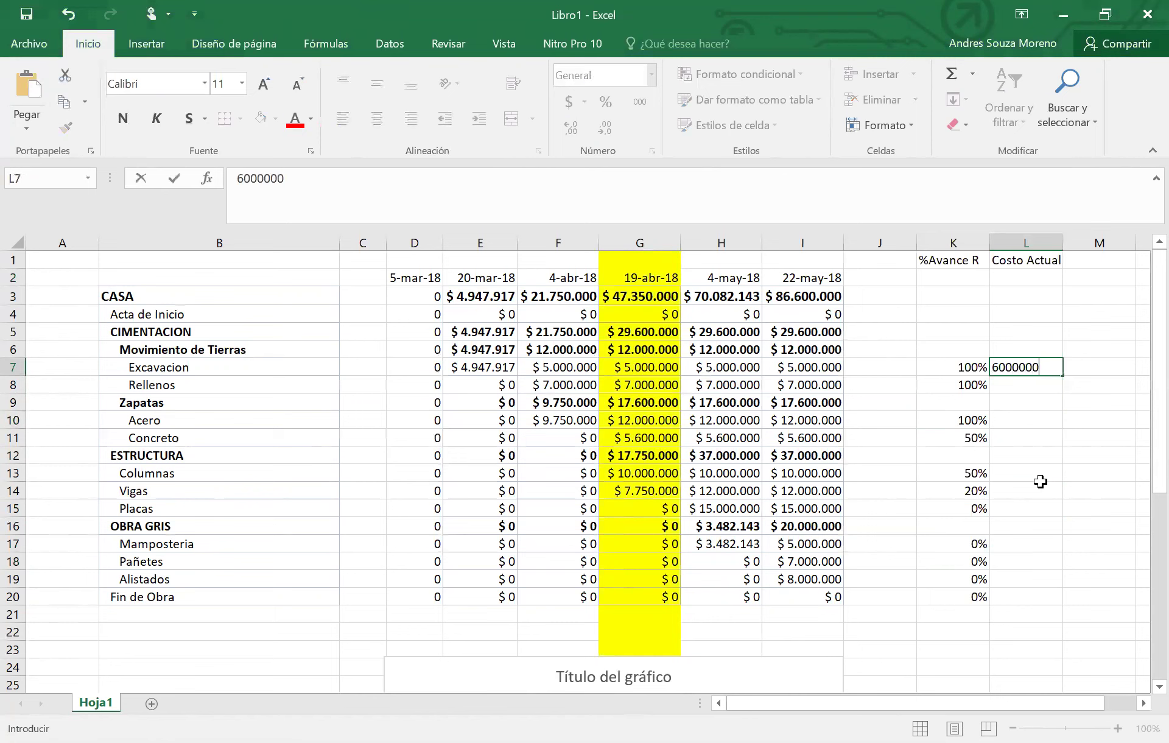
pyautogui.press('Return')
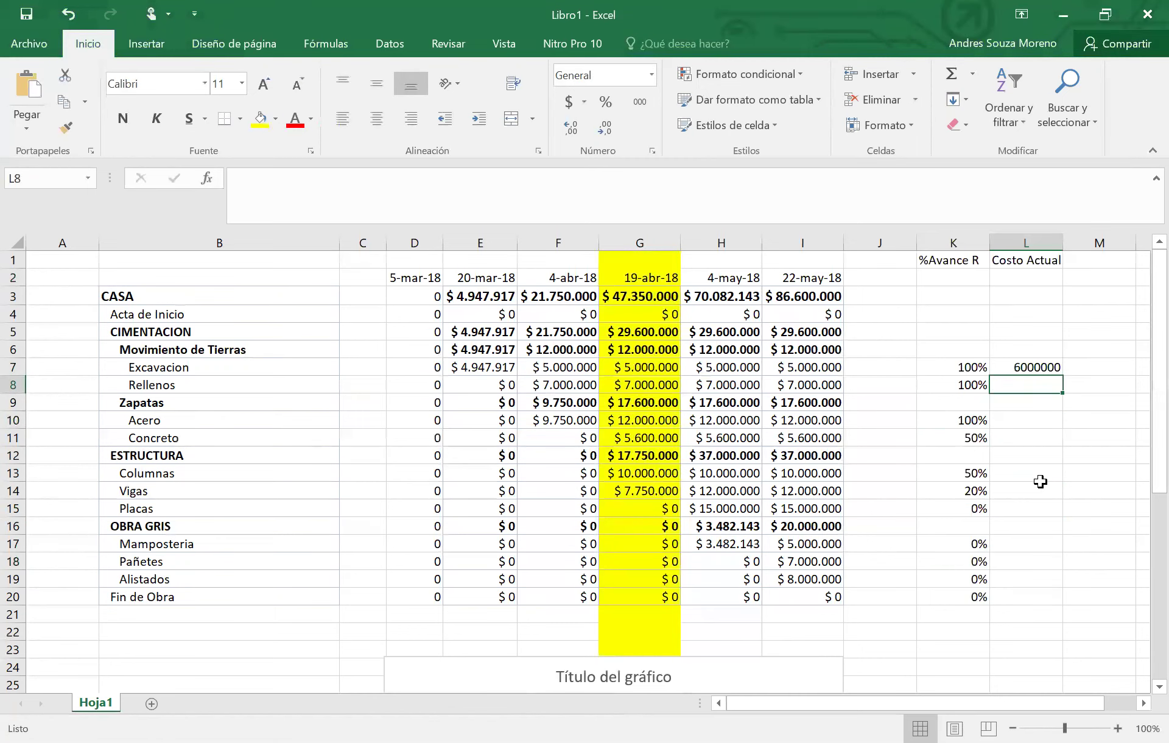
# Format the Excavacion cost in L7 in thousands style without a currency symbol.
pyautogui.click(1039, 368)
pyautogui.click(569, 101)
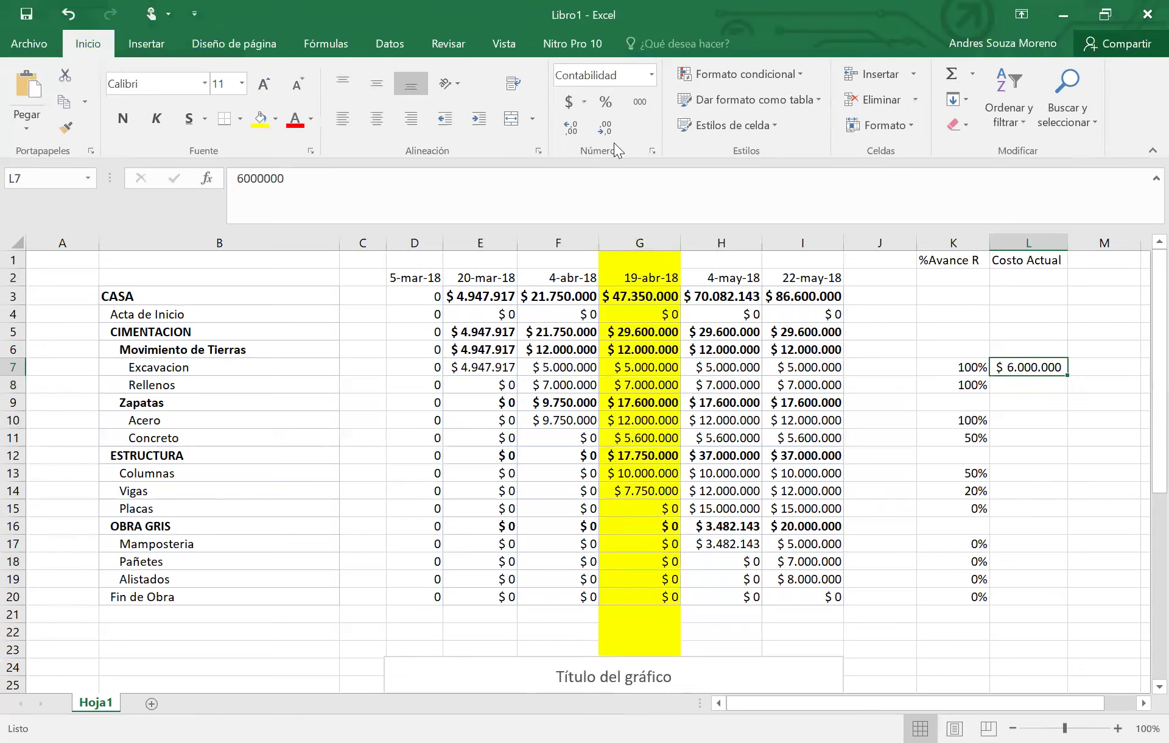
pyautogui.click(640, 102)
# Enter 600000 as the actual cost of Rellenos in L8.
pyautogui.click(1014, 385)
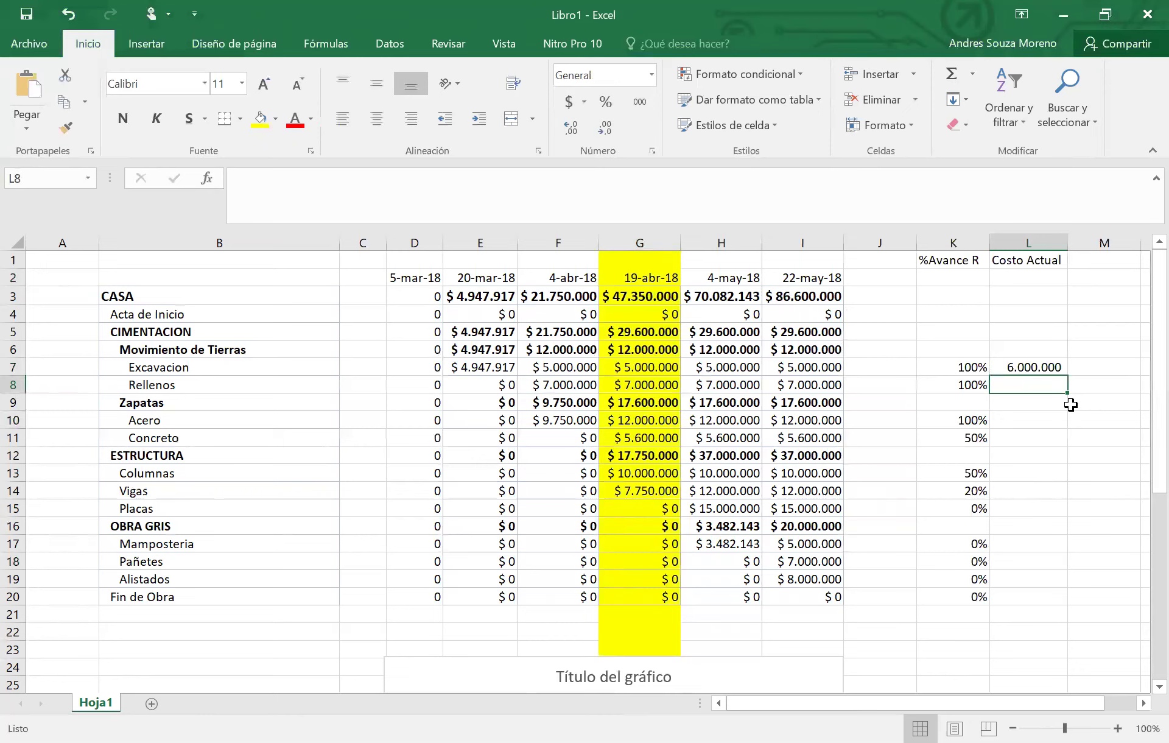
pyautogui.write('600000')
pyautogui.press('Return')
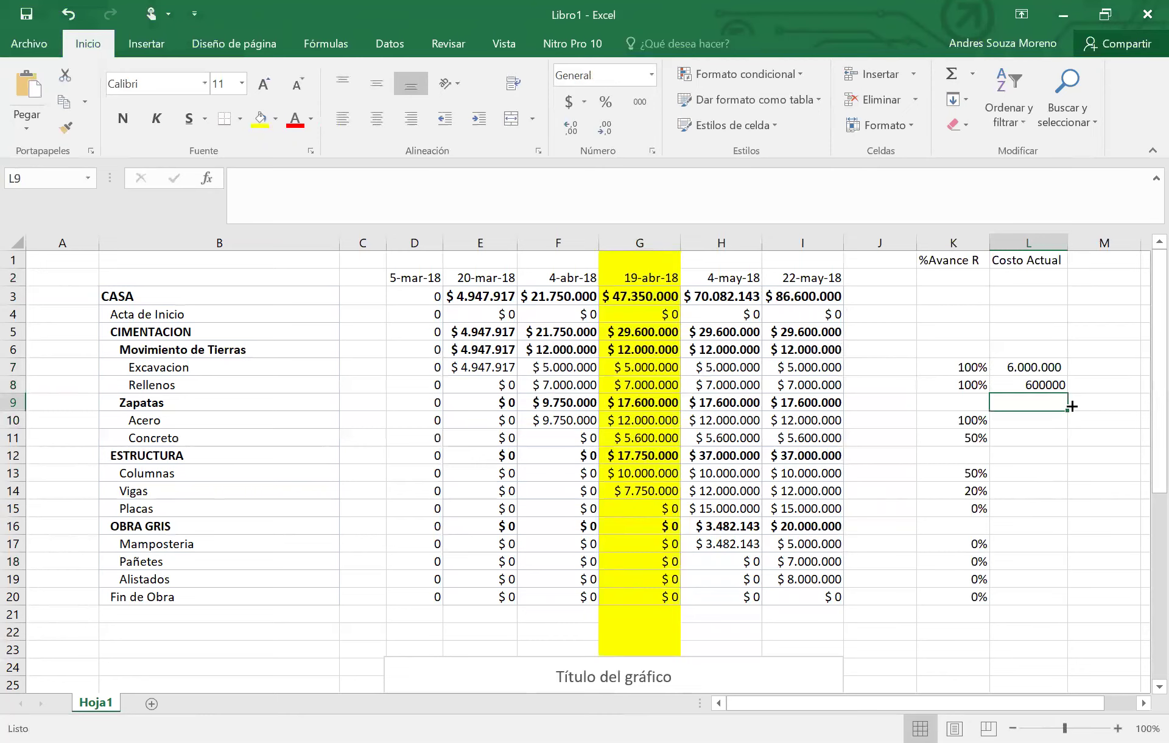
# Copy the number format of L7 to the remaining cost cells L8 through L20.
pyautogui.click(1046, 368)
pyautogui.click(72, 126)
pyautogui.moveTo(1025, 383); pyautogui.dragTo(1023, 598)
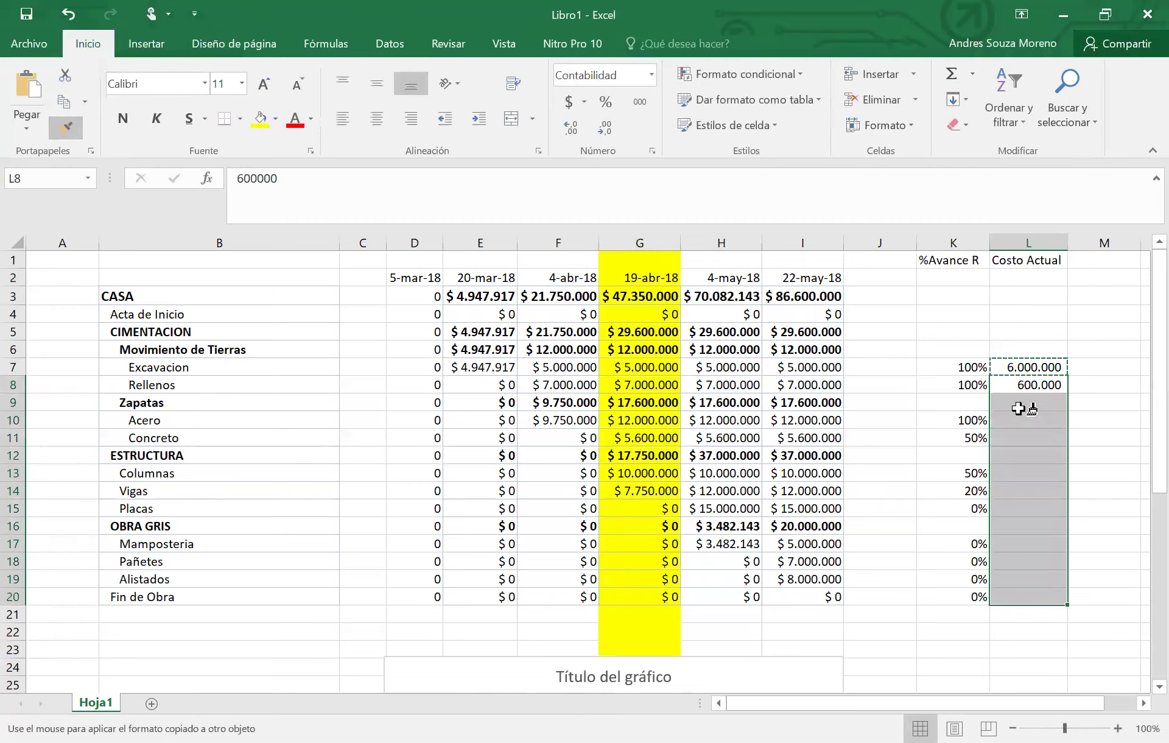
# Set the actual cost of Rellenos in L8 to 6000000.
pyautogui.moveTo(1019, 409); pyautogui.dragTo(1019, 388)
pyautogui.write('6000000')
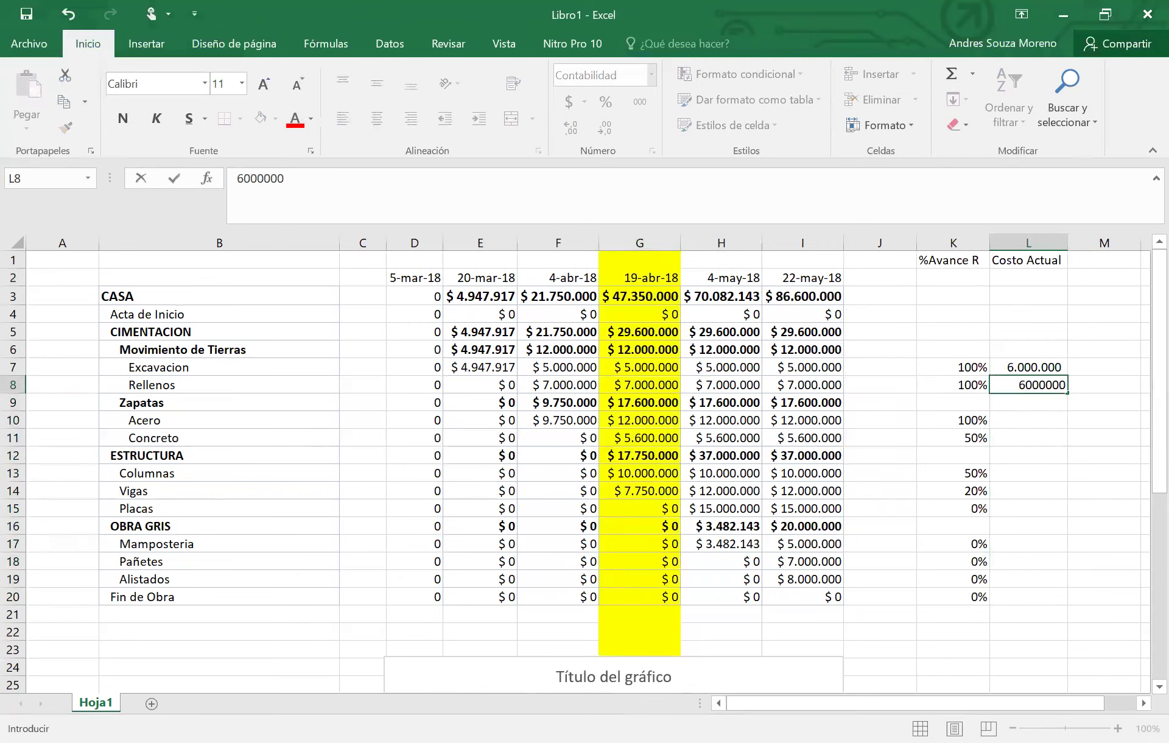
pyautogui.press('Return')
pyautogui.press('Return')
# Enter 135000000 as the actual cost of Acero in L10.
pyautogui.write('13')
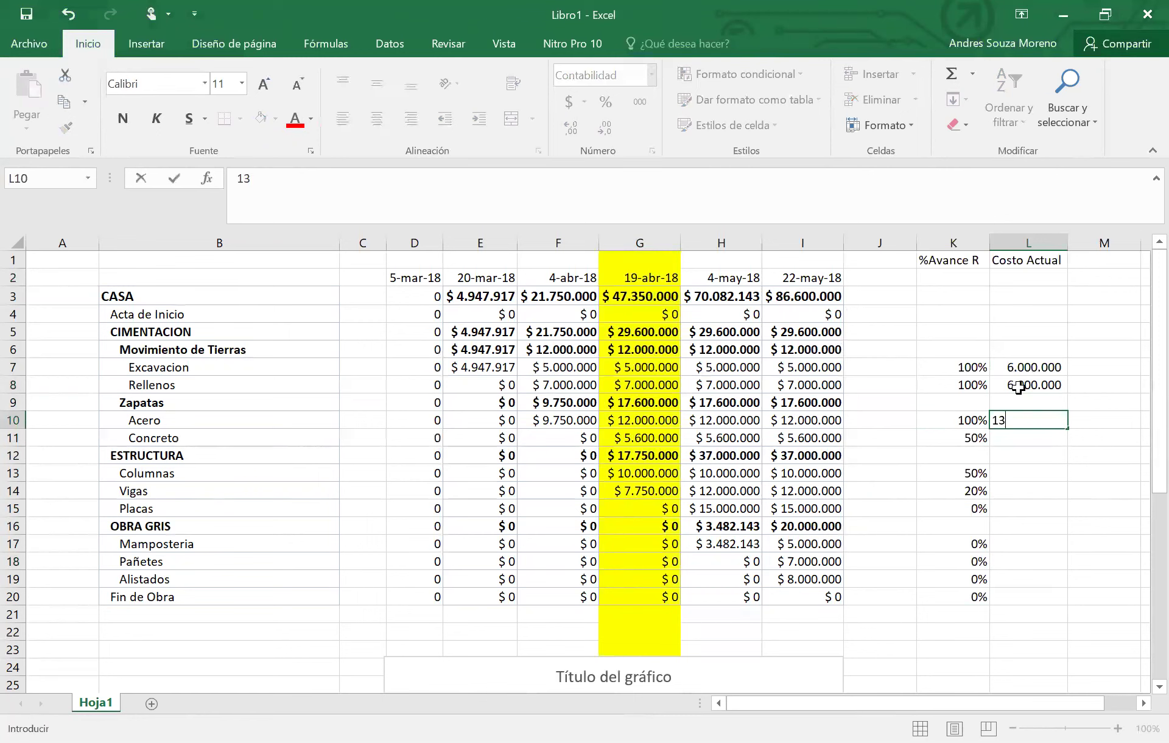
pyautogui.write('5.000.00000000')
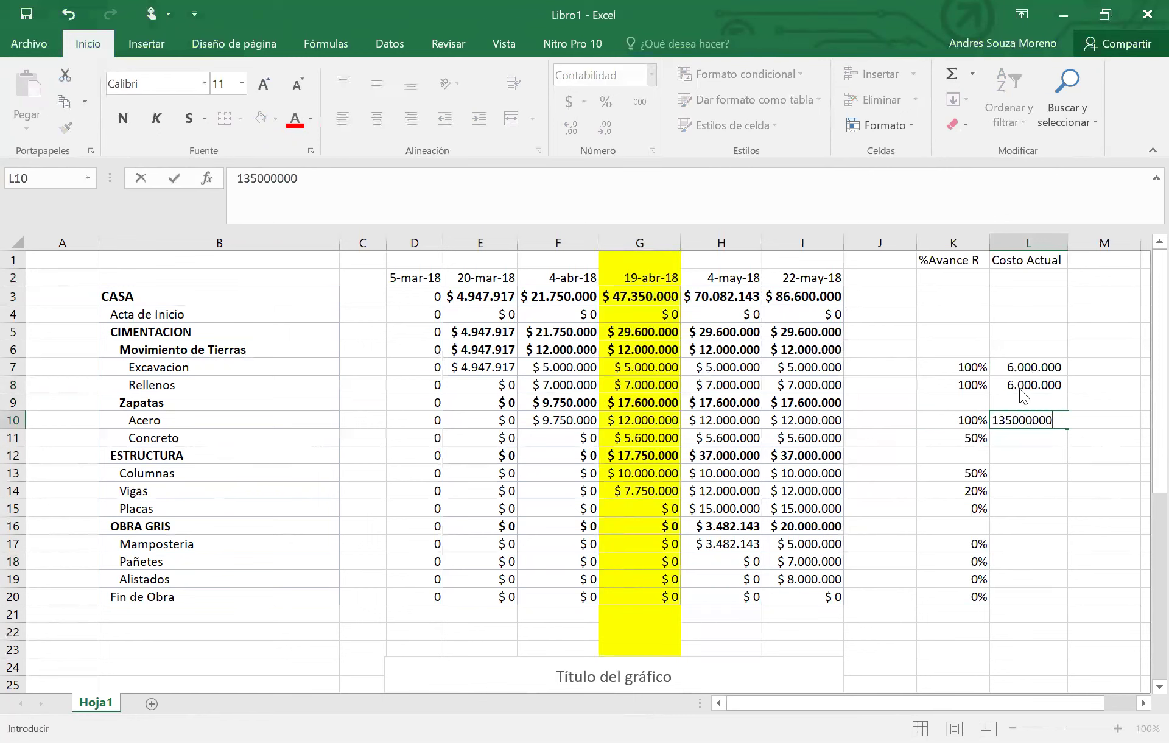
pyautogui.press('Return')
pyautogui.press('Up')
# Set the actual cost of Acero to 13500000 and of Concreto to 2500000 in the Costo Actual column.
pyautogui.write('13')
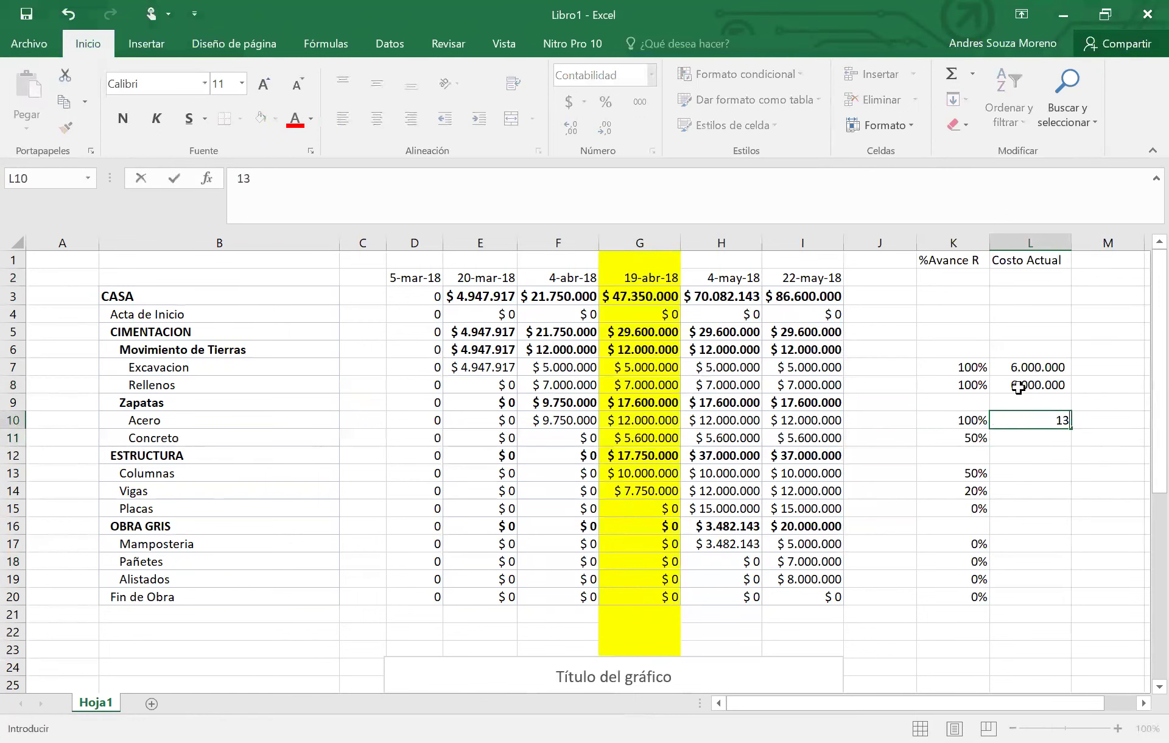
pyautogui.write('.500.0000000')
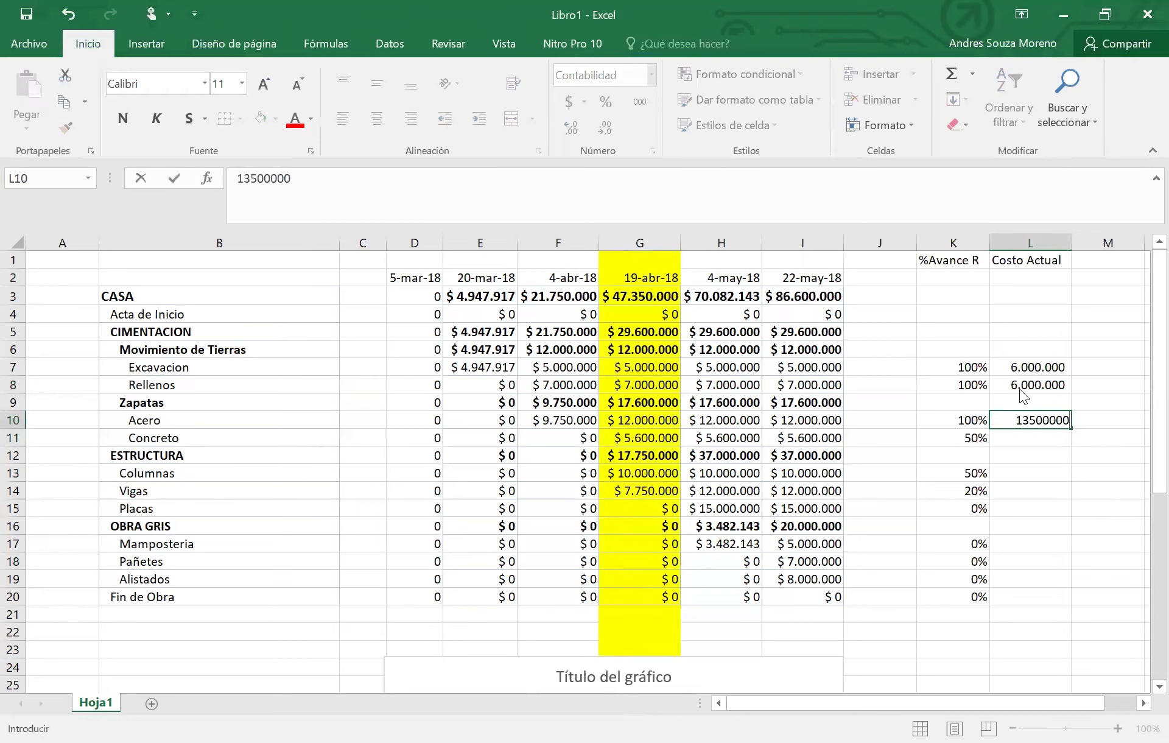
pyautogui.press('Return')
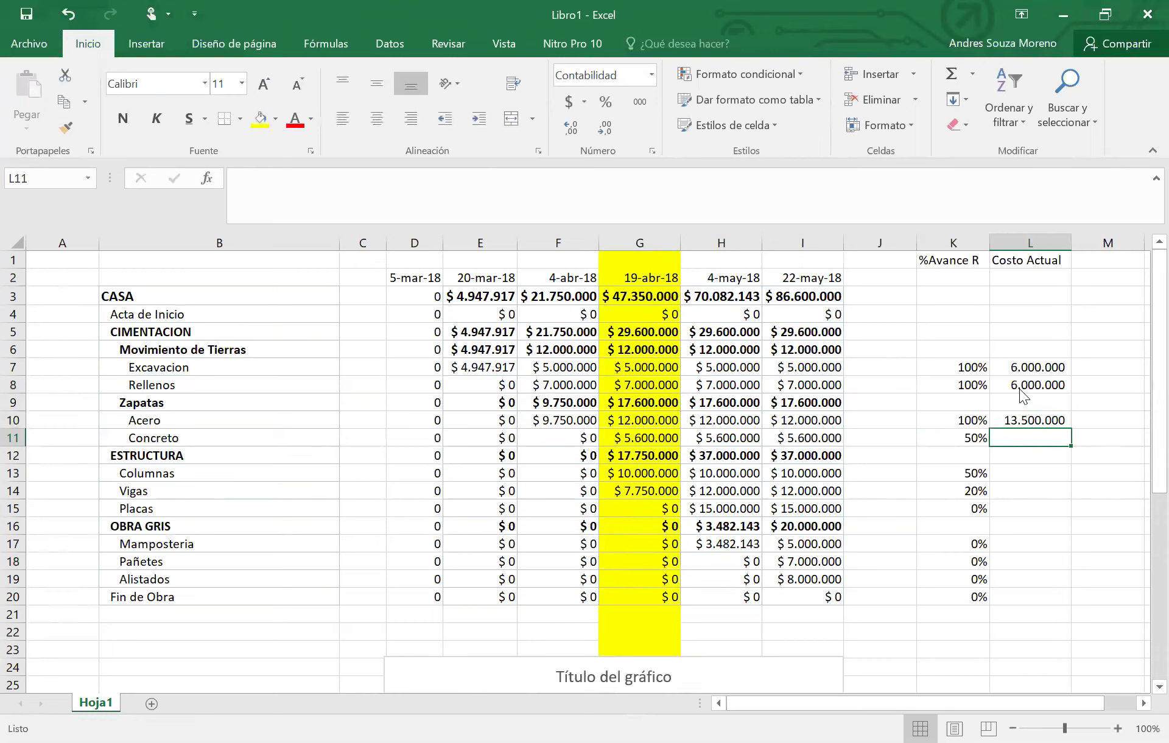
pyautogui.write('2500000')
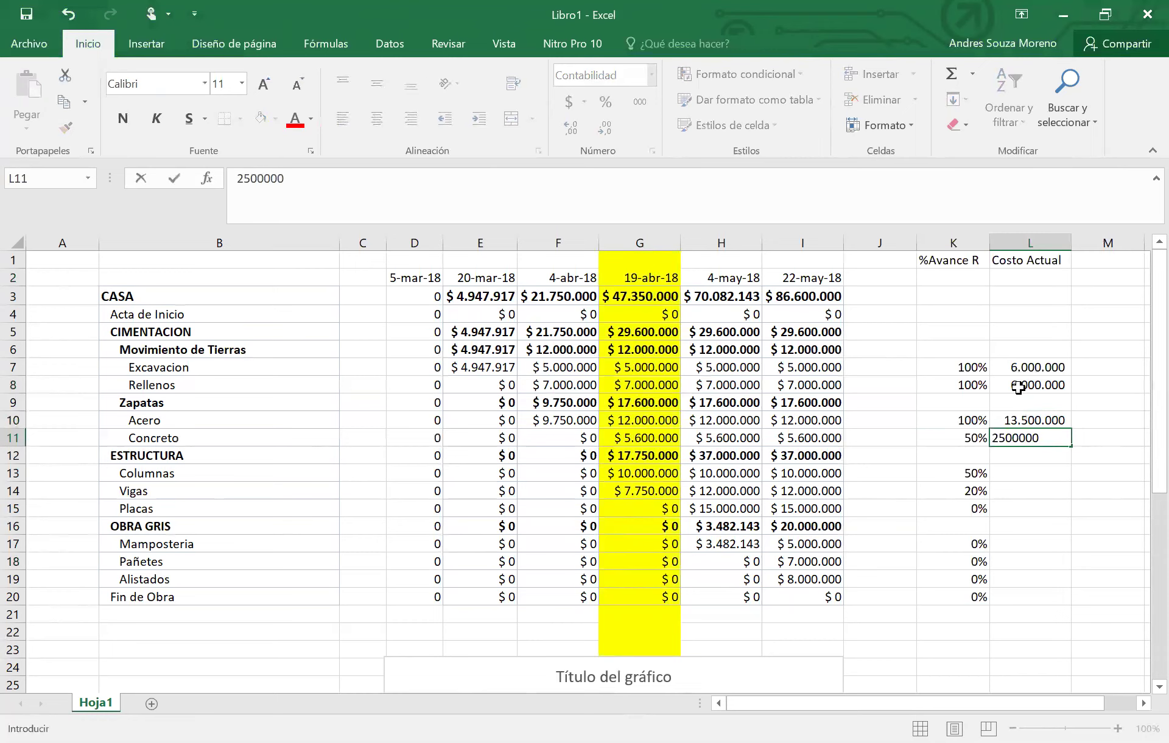
pyautogui.press('Return')
pyautogui.press('Return')
# Enter actual costs of 6.000.000 for Columnas and 1.670.000 for Vigas.
pyautogui.write('6.000.000')
pyautogui.press('Return')
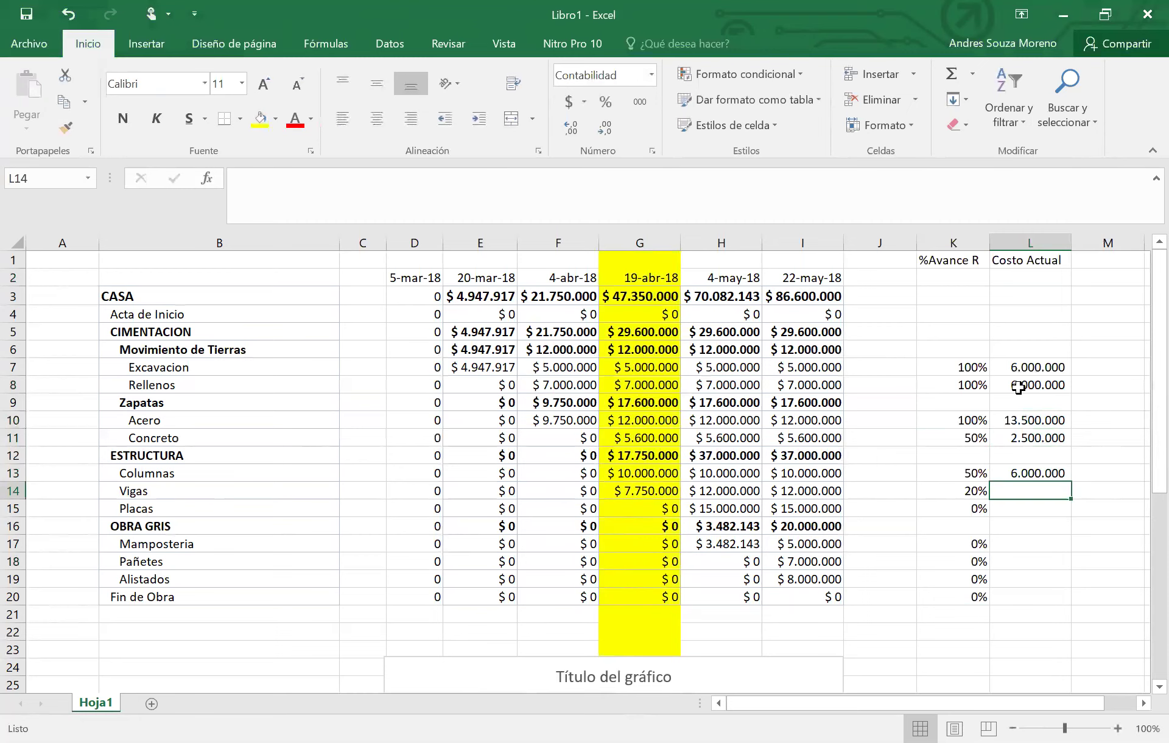
pyautogui.write('1')
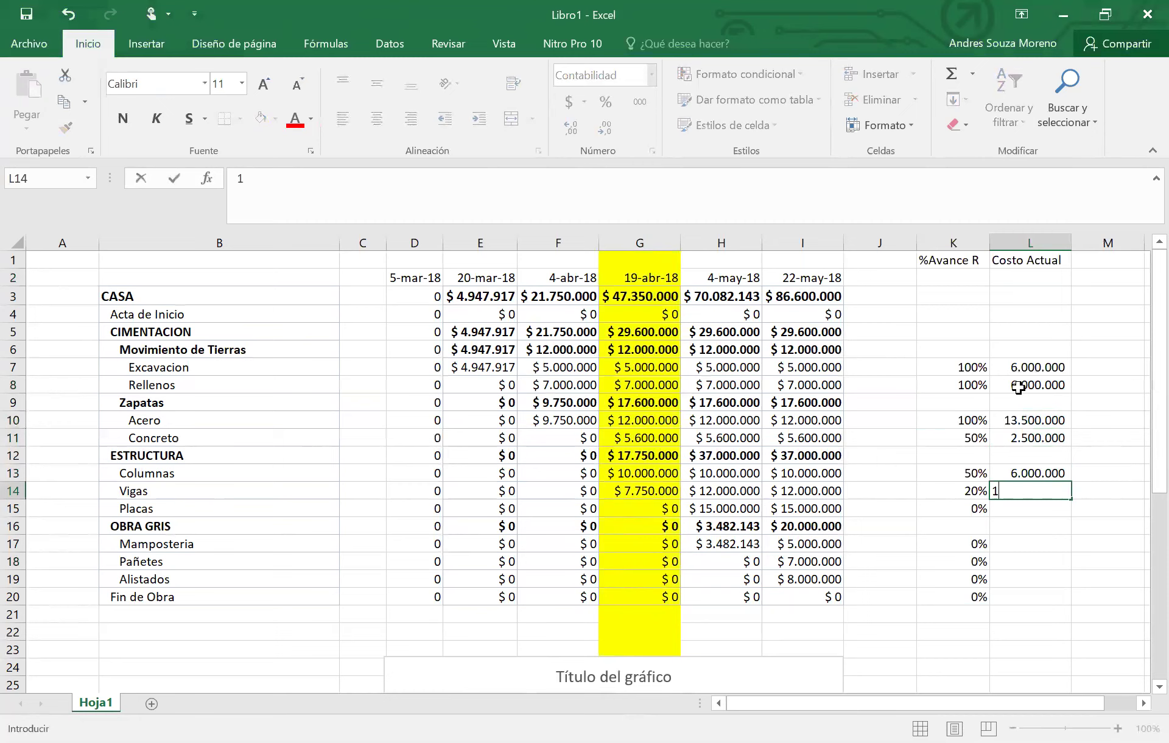
pyautogui.write('.670.000')
pyautogui.press('Return')
# Enter an actual cost of 0 for Placas, Mamposteria, Pañetes, Alistados and Fin de Obra.
pyautogui.write('0')
pyautogui.press('Return')
pyautogui.press('Return')
pyautogui.write('0')
pyautogui.press('Return')
pyautogui.write('0')
pyautogui.press('Return')
pyautogui.write('0 0')
pyautogui.press('Return')
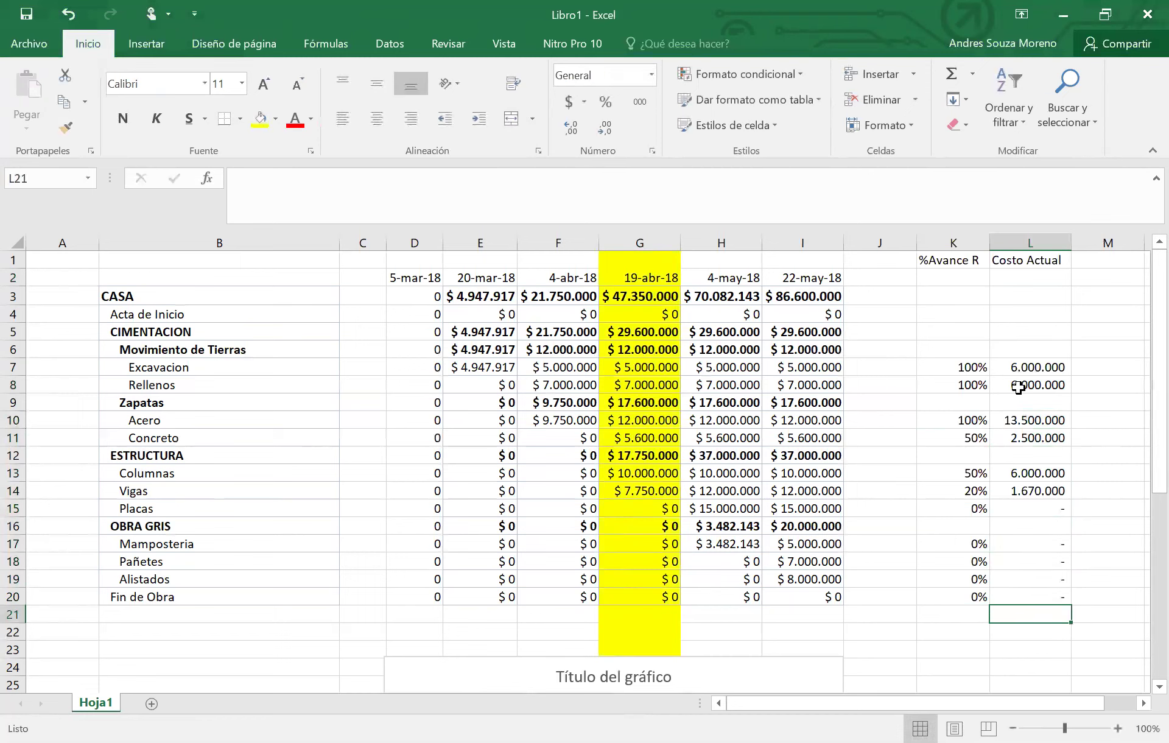
pyautogui.click(957, 327)
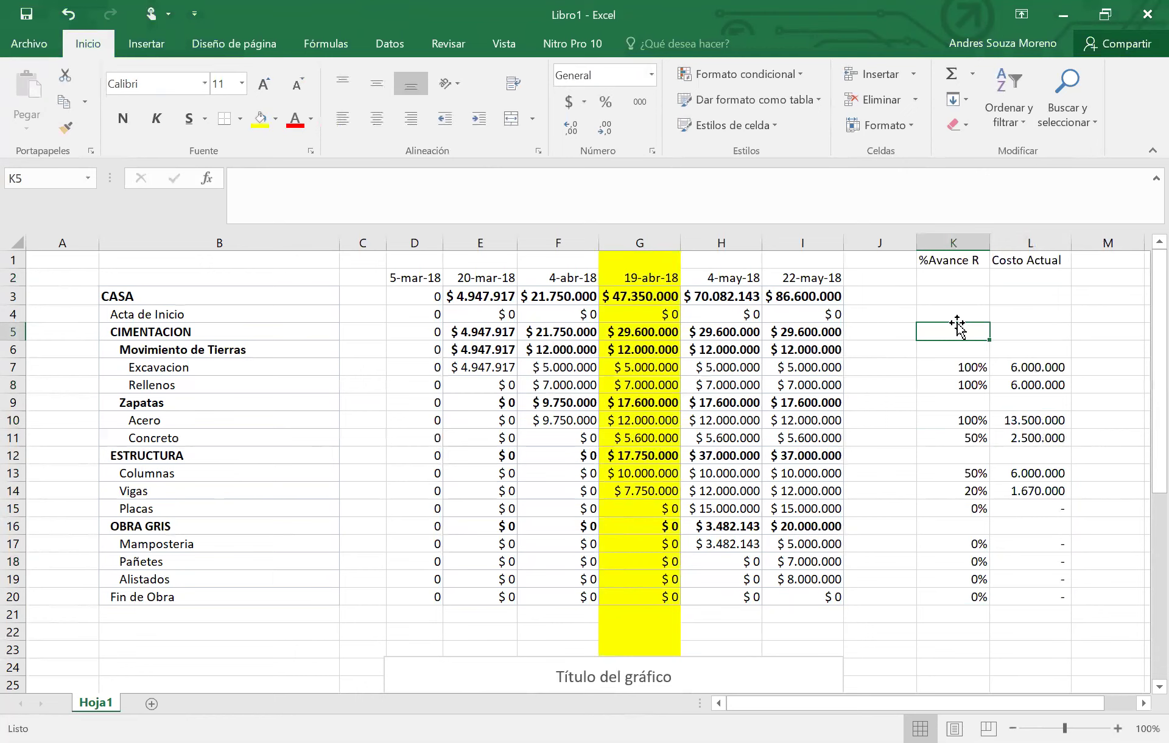
pyautogui.click(1047, 336)
pyautogui.scroll(-2, 1047, 348)
pyautogui.scroll(2, 1039, 389)
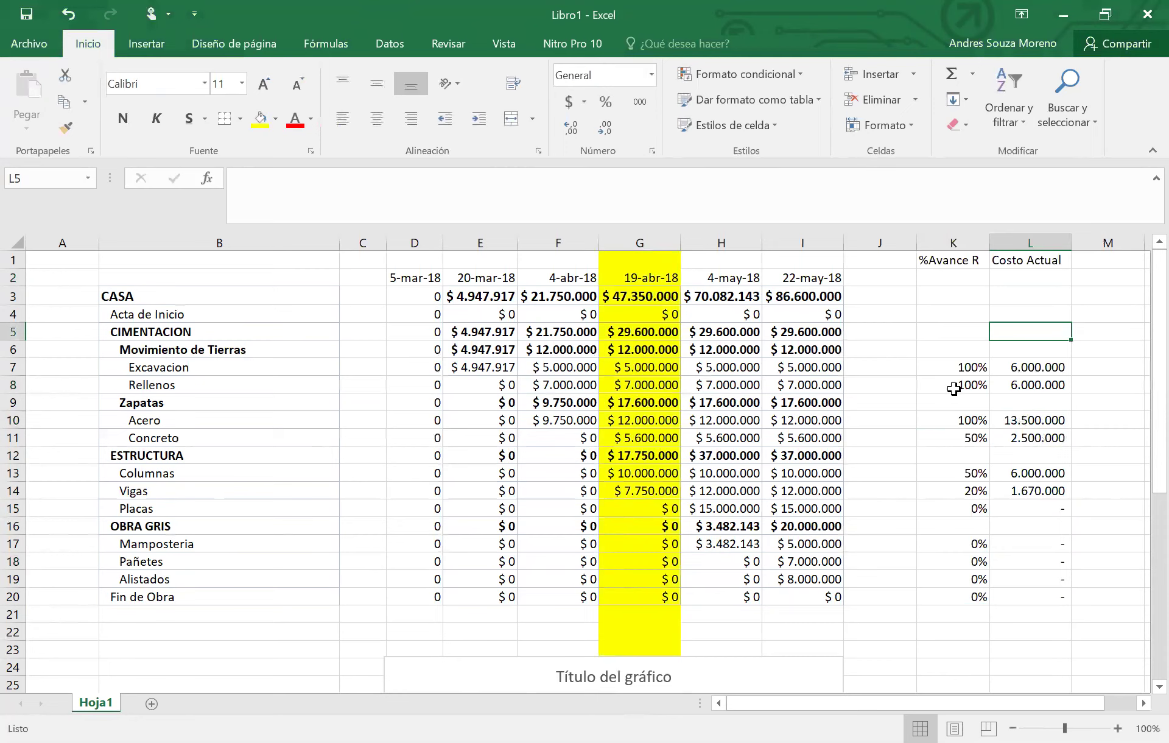
# Examine the actual cost entries and the planned cost chart below the table.
pyautogui.click(1011, 561)
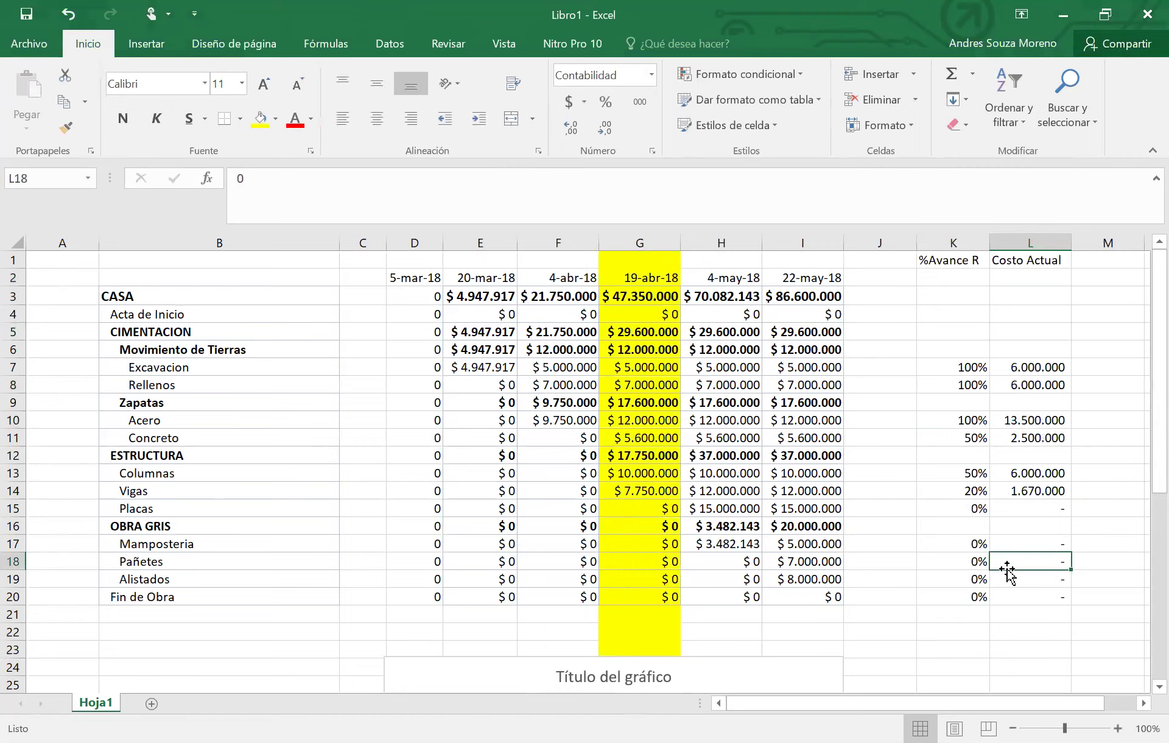
pyautogui.scroll(-3, 945, 540)
pyautogui.scroll(2, 940, 548)
pyautogui.scroll(1, 940, 548)
pyautogui.scroll(-4, 939, 549)
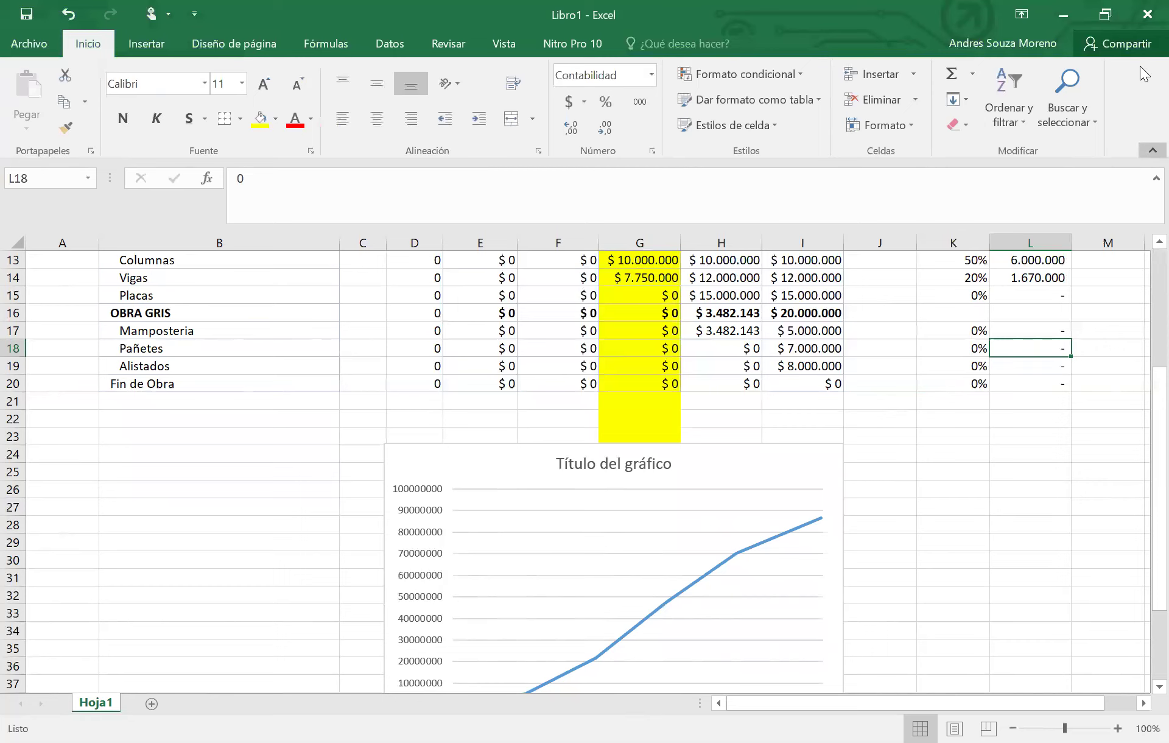
pyautogui.click(803, 419)
pyautogui.scroll(-5, 803, 419)
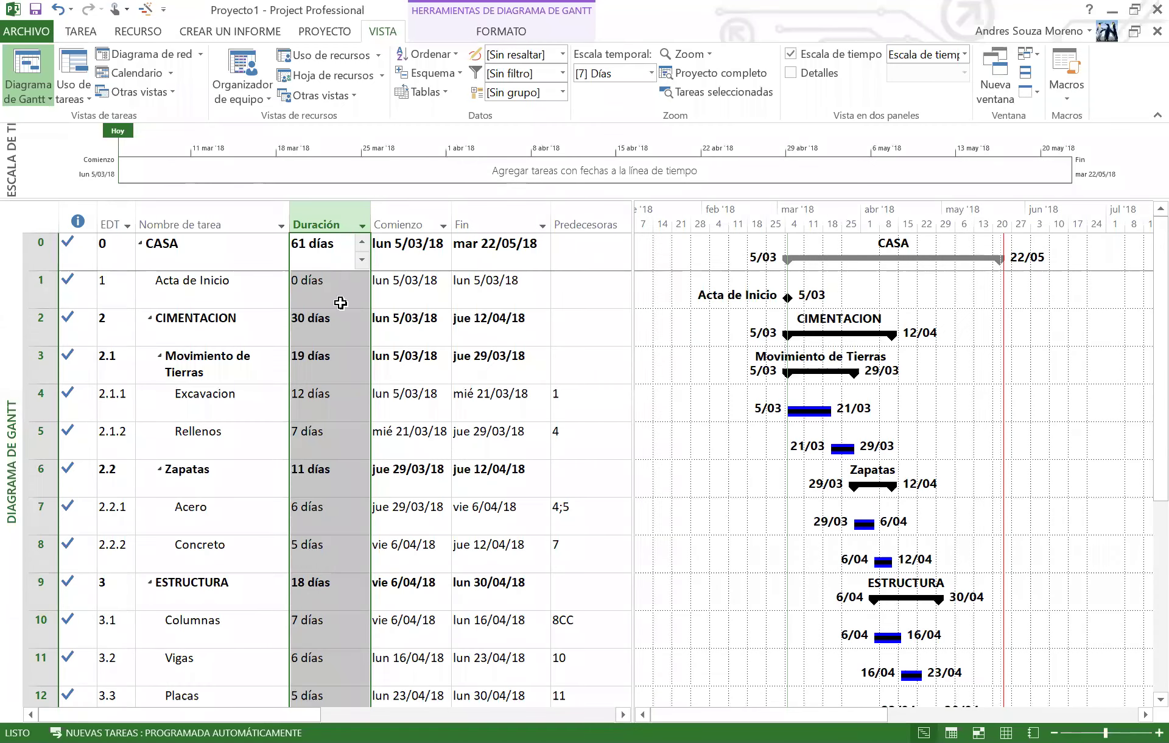
# In Microsoft Project, insert a % completado column before the Duración column of the task table.
pyautogui.scroll(-4, 342, 359)
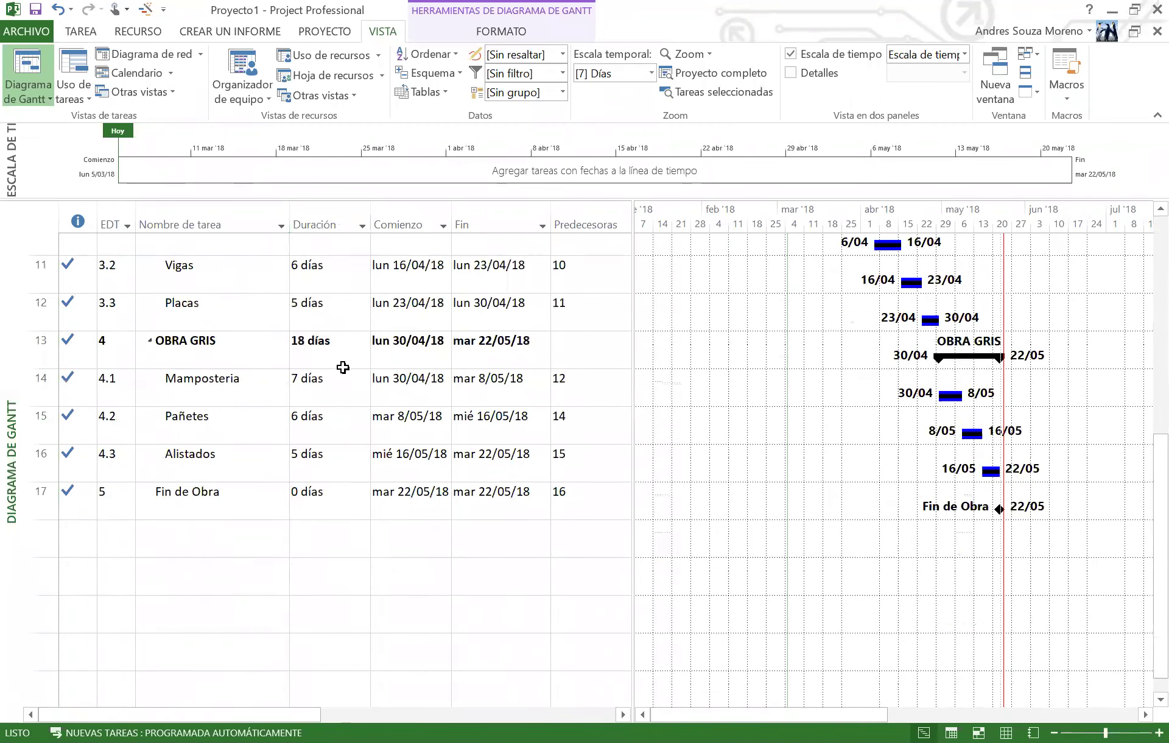
pyautogui.scroll(3, 342, 370)
pyautogui.scroll(3, 341, 370)
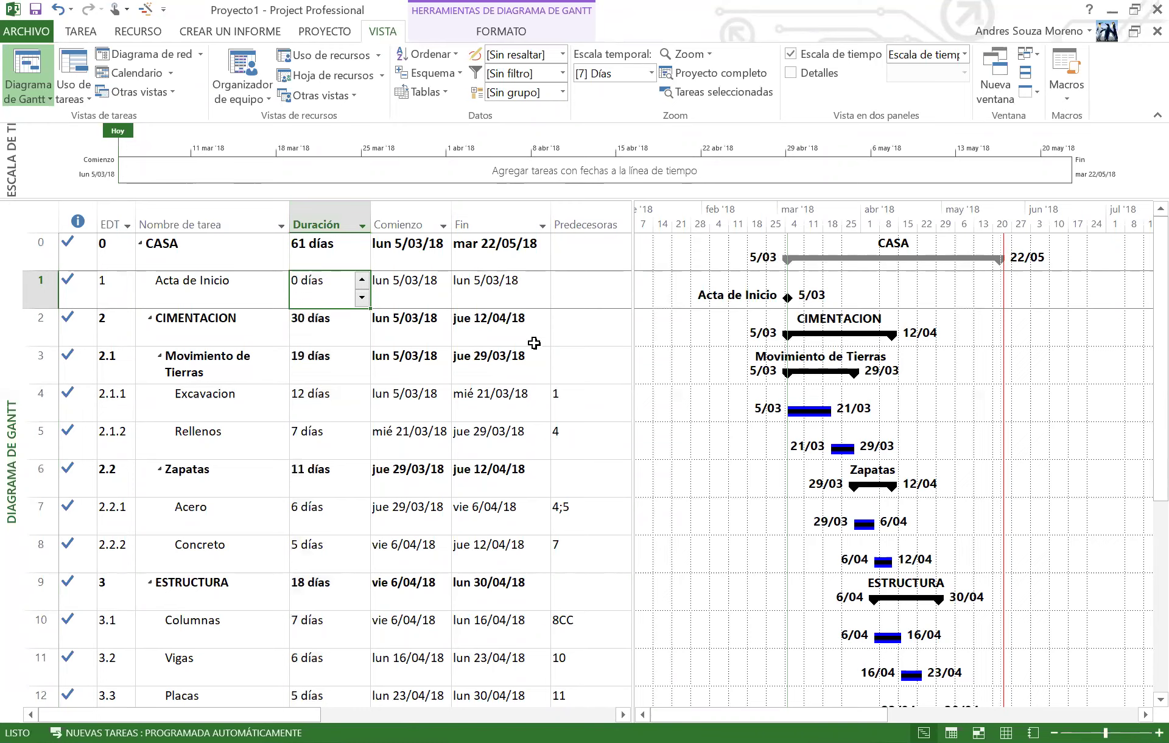
pyautogui.click(332, 213)
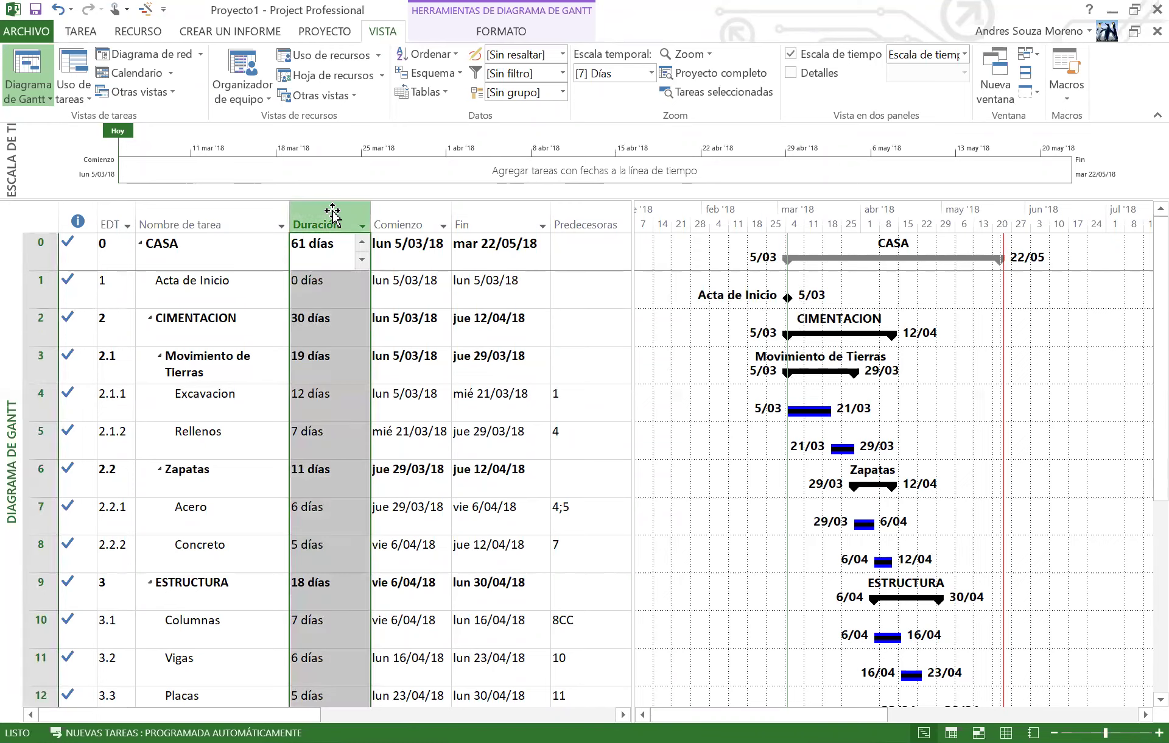
pyautogui.rightClick(333, 214)
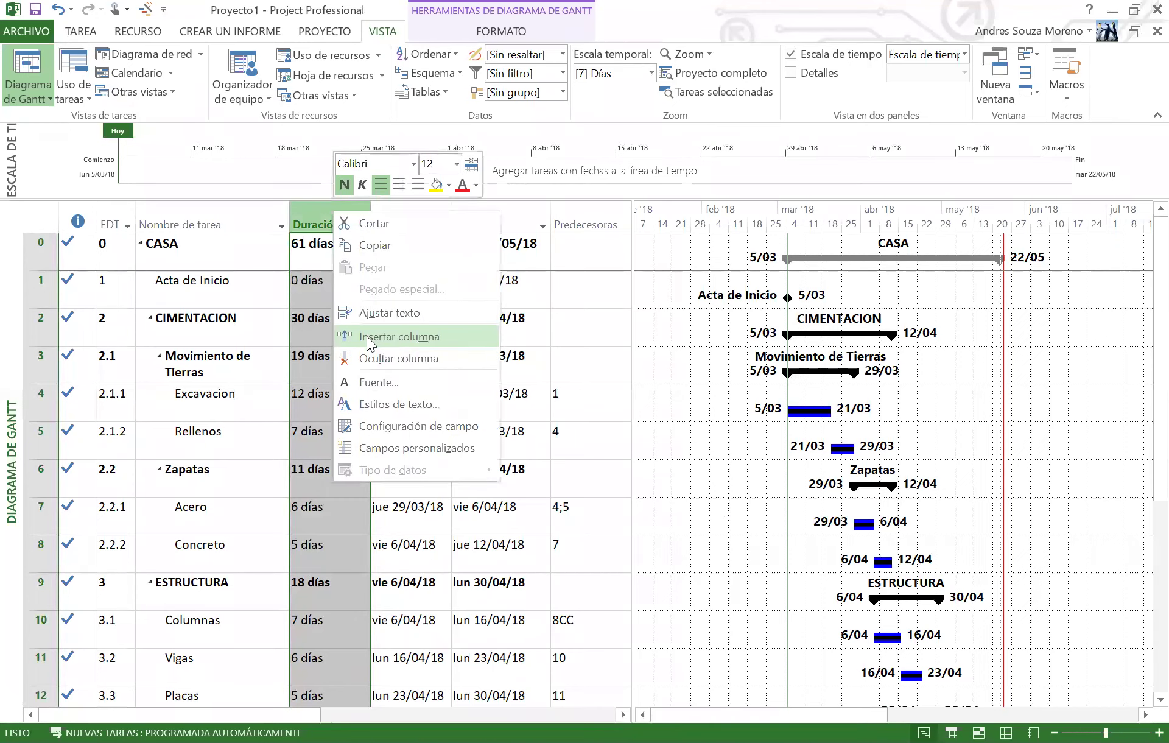
pyautogui.click(367, 336)
pyautogui.click(341, 238)
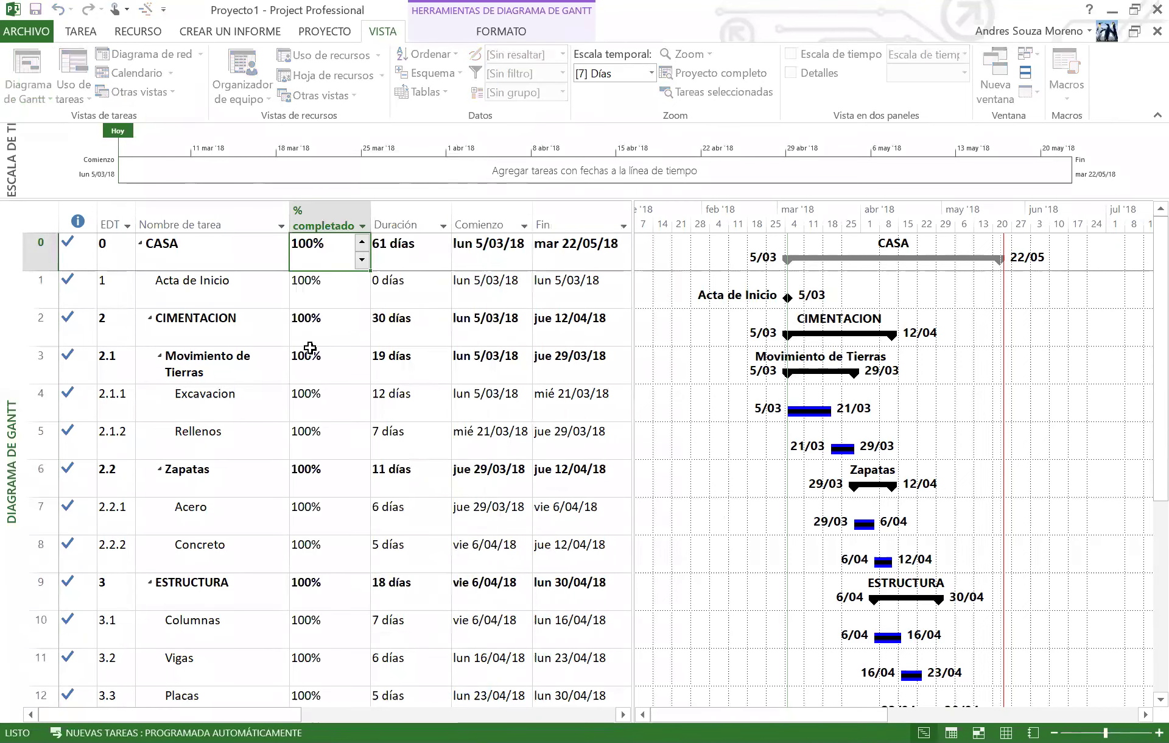
# Set the % completado of the CASA summary task to 0%.
pyautogui.click(305, 257)
pyautogui.write('0')
pyautogui.press('Return')
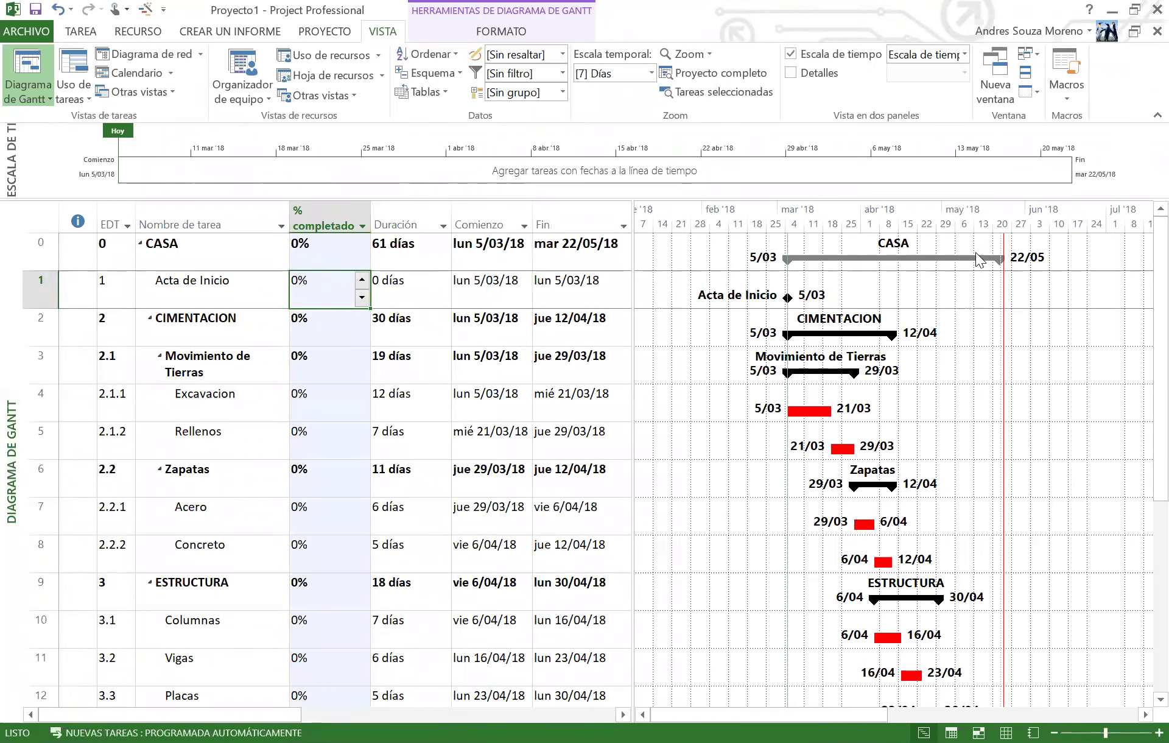
# Set the project's Fecha de estado to lun 5/03/18 in the project information.
pyautogui.click(341, 30)
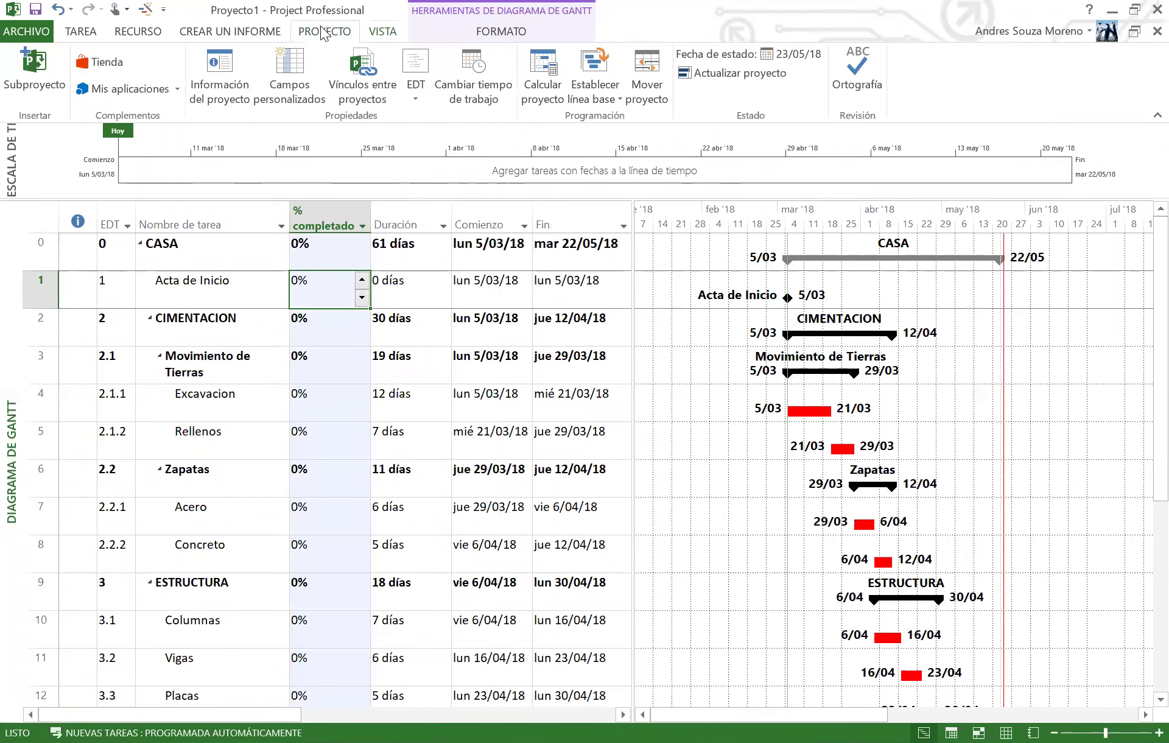
pyautogui.click(224, 89)
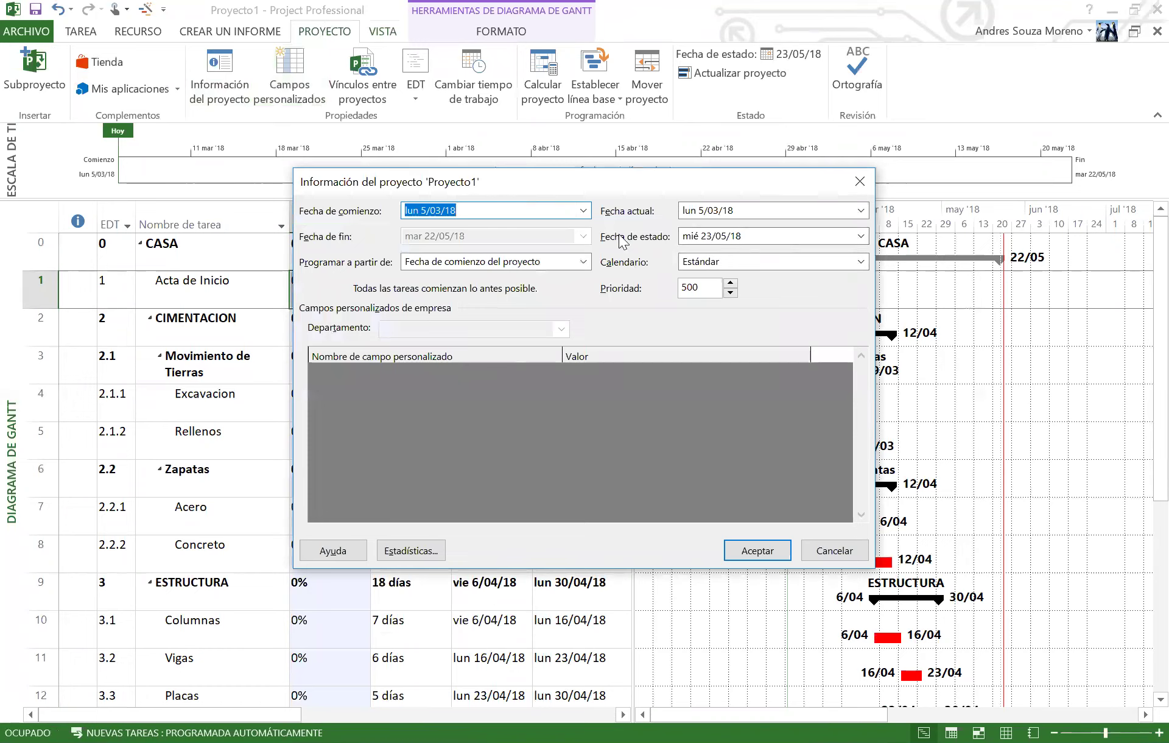
pyautogui.click(738, 245)
pyautogui.press('Delete')
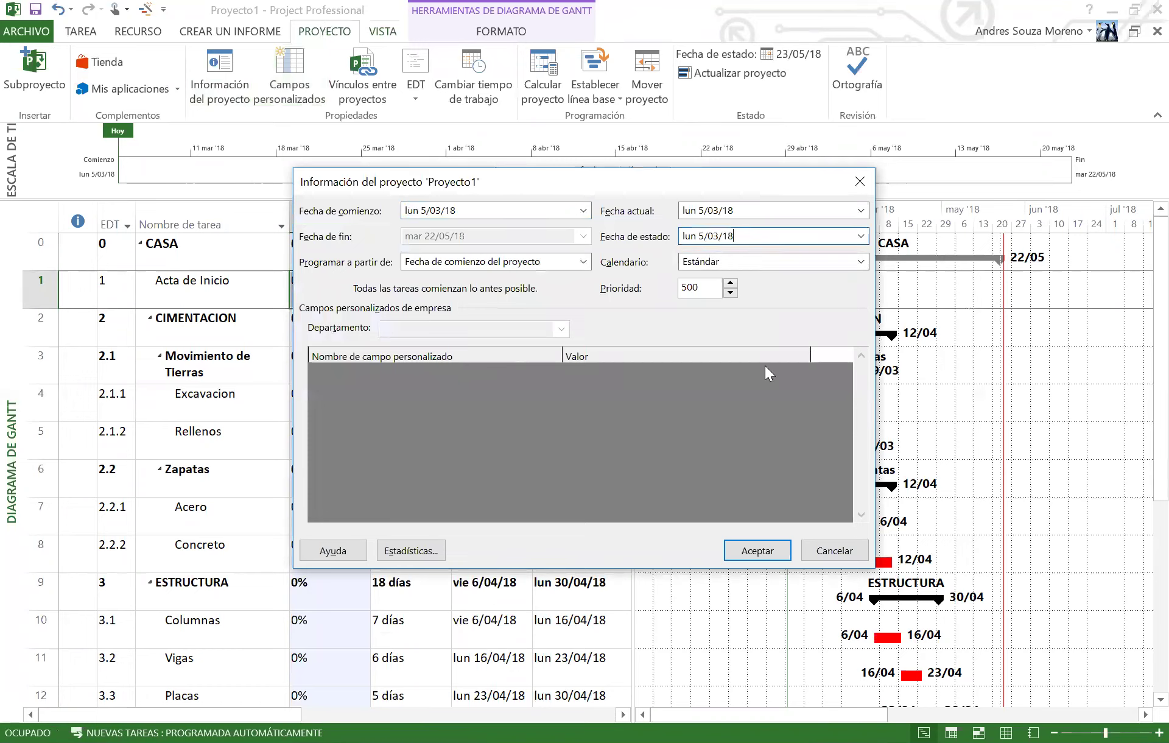
pyautogui.click(757, 550)
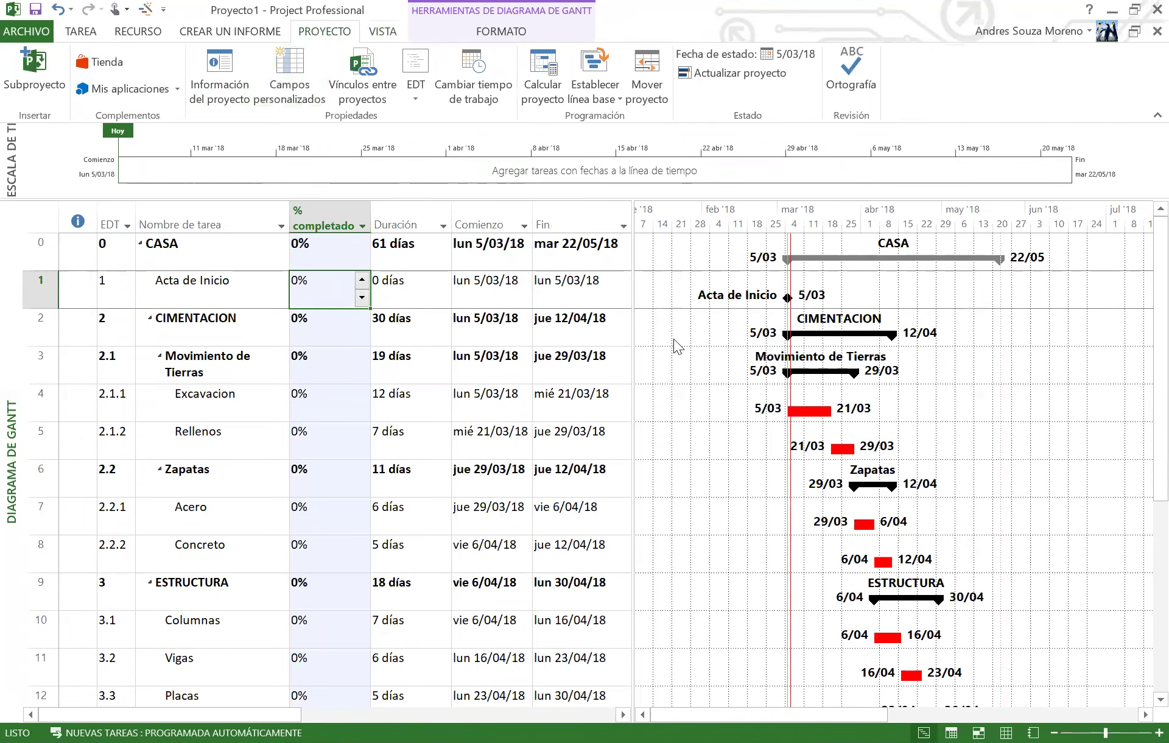
# Insert a Texto1 column before the % completado column.
pyautogui.click(317, 367)
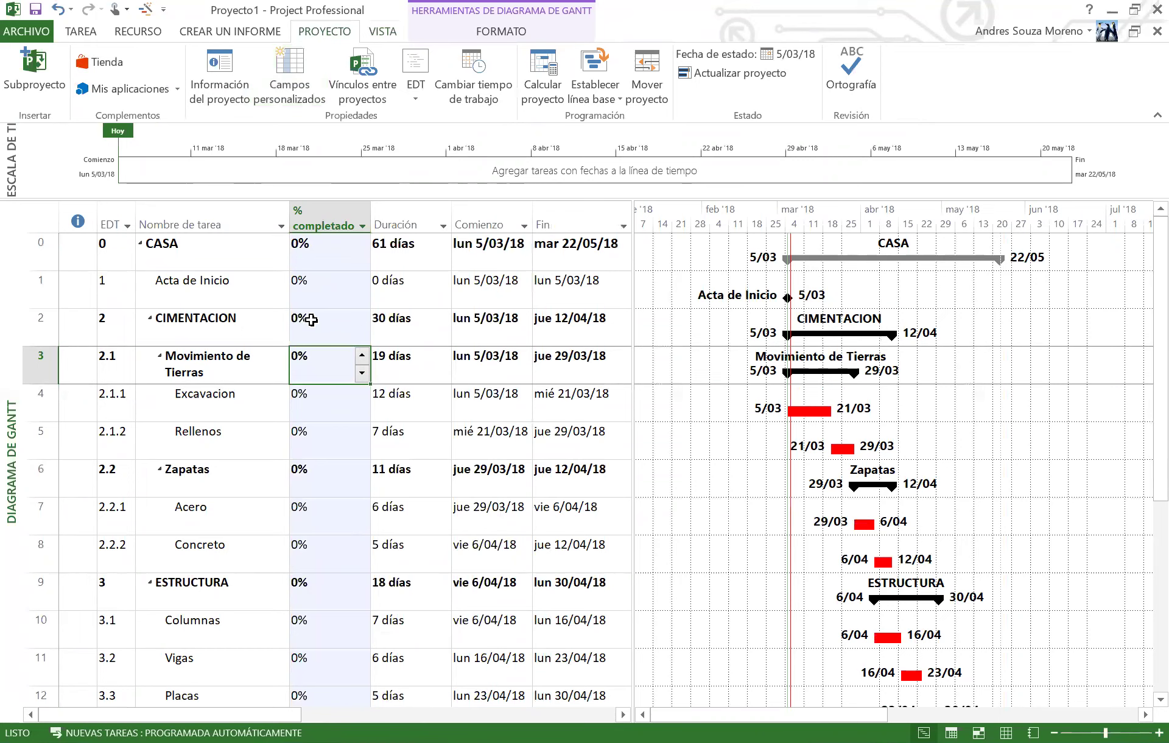
pyautogui.click(314, 227)
pyautogui.rightClick(317, 225)
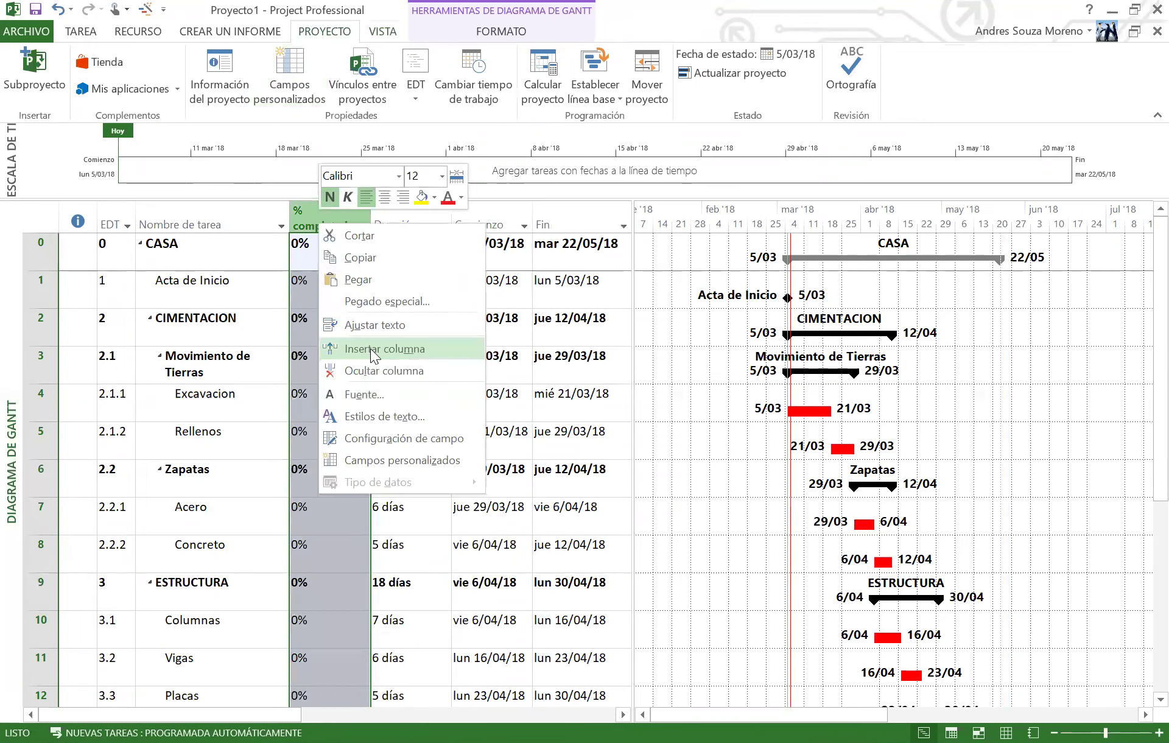
pyautogui.click(370, 348)
pyautogui.write('tabla de tasas de costo')
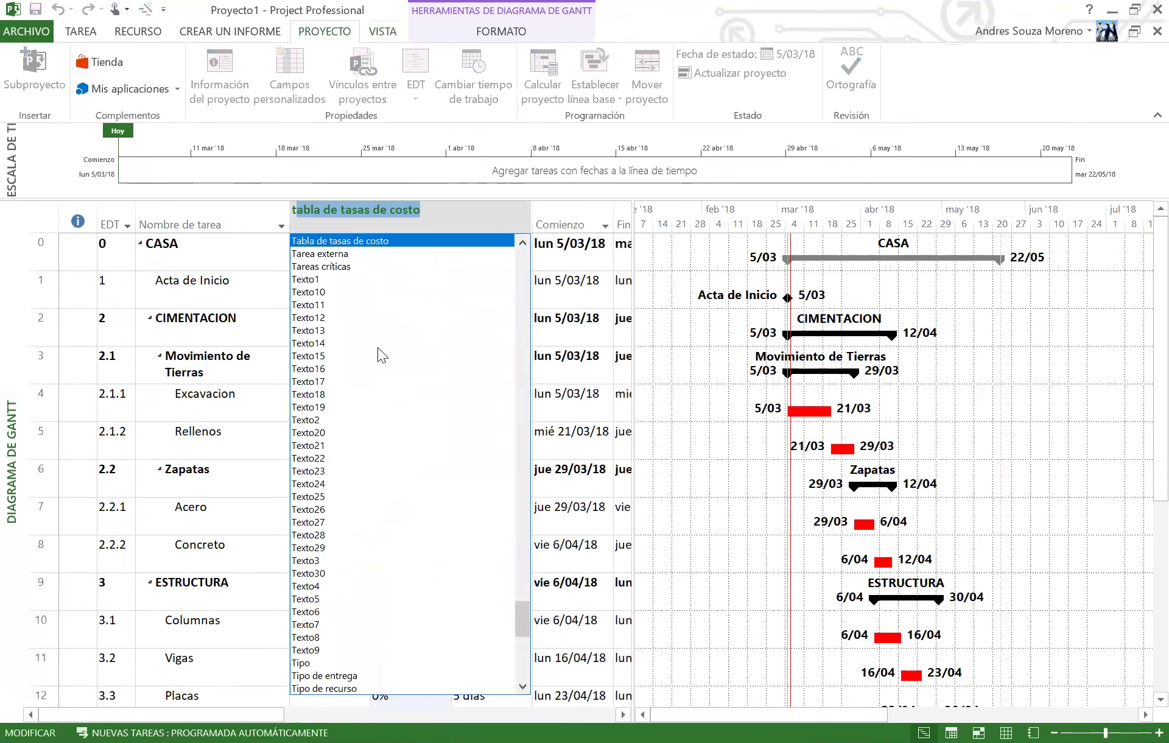
pyautogui.click(308, 281)
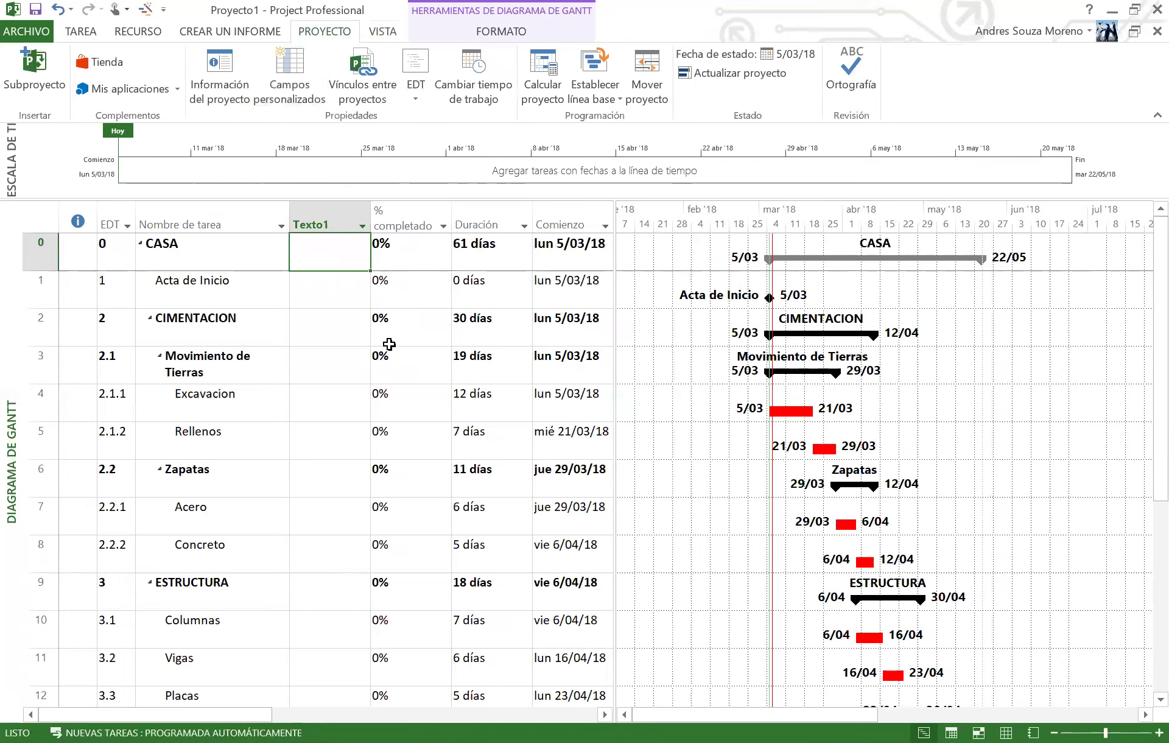
# Rename the custom field Texto1 as %Avance Programado.
pyautogui.rightClick(327, 216)
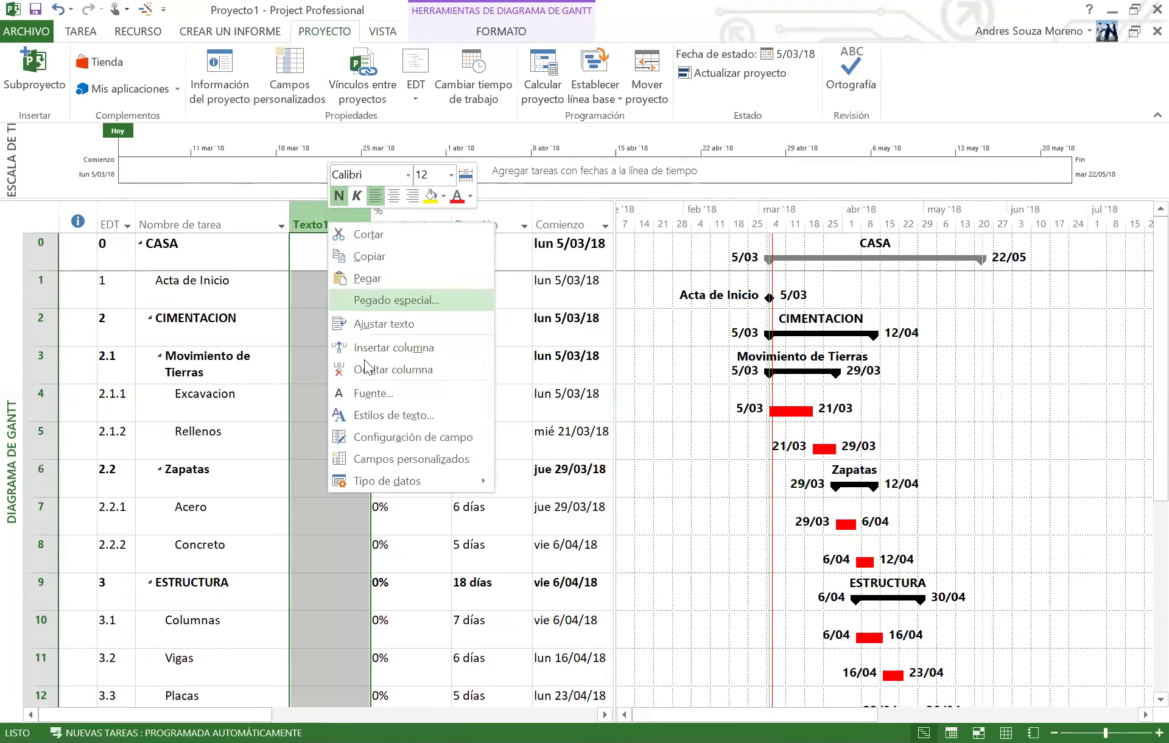
pyautogui.click(363, 469)
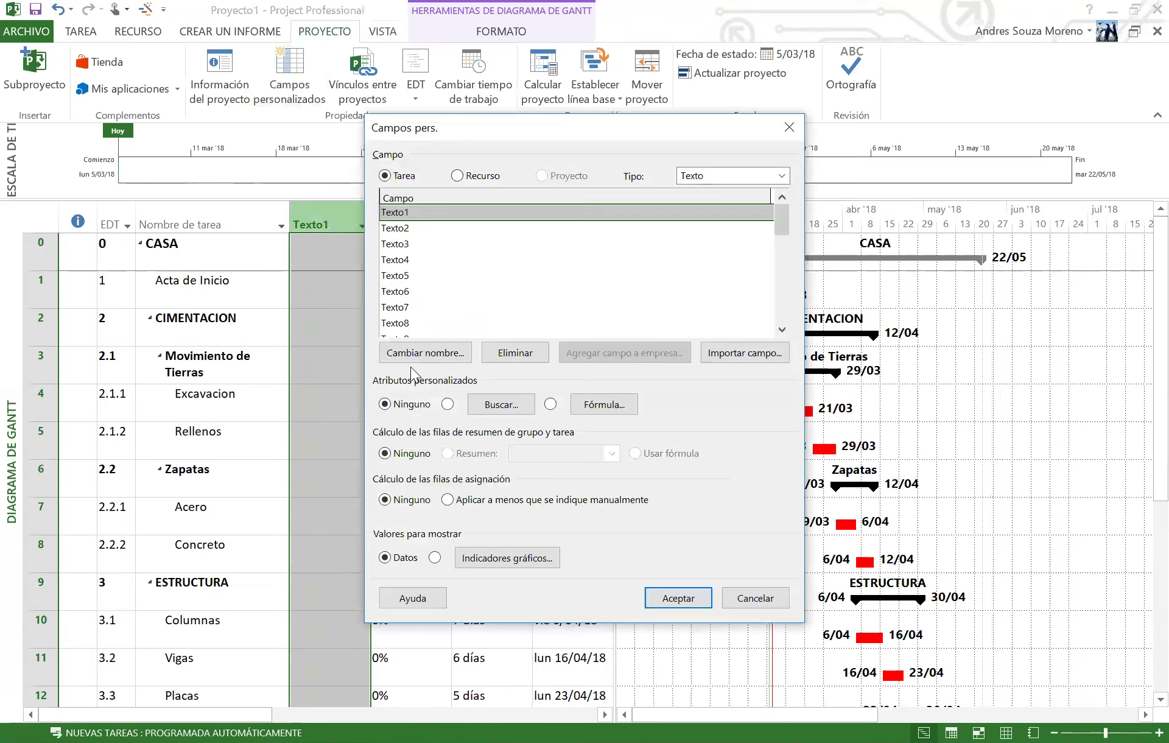
pyautogui.click(441, 359)
pyautogui.press('BackSpace')
pyautogui.write('%A')
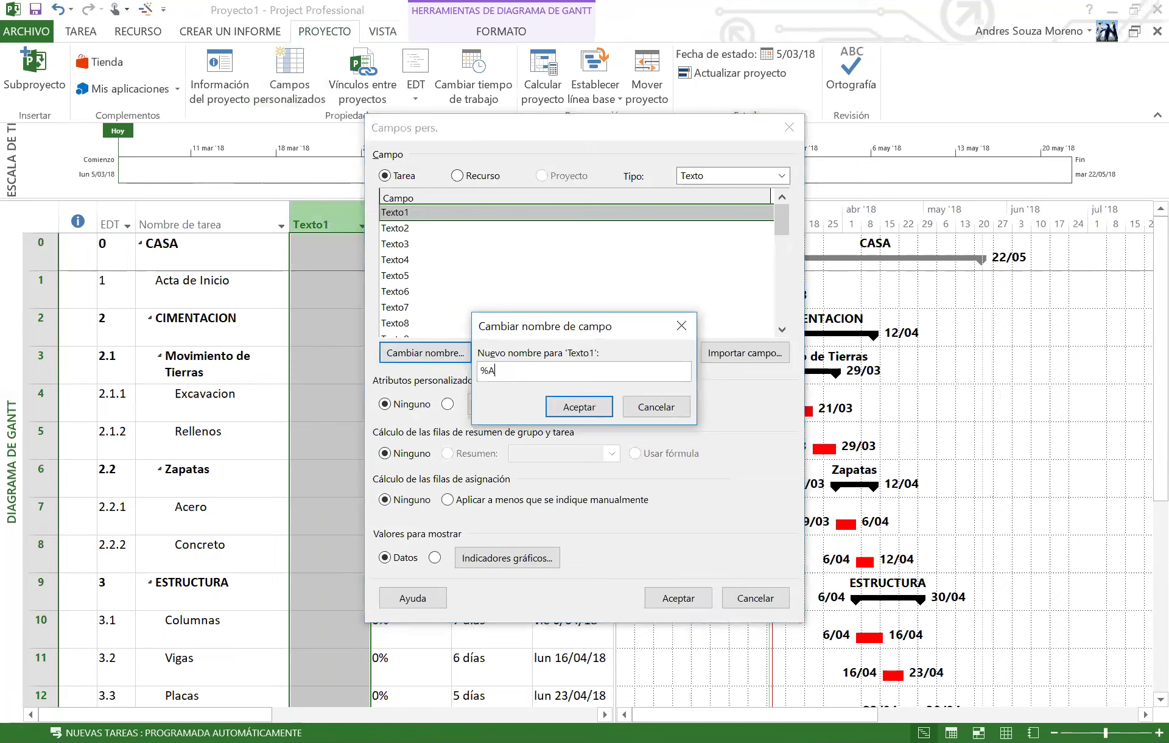
pyautogui.write('vance PROGRAMA')
pyautogui.press('BackSpace')
pyautogui.press('BackSpace')
pyautogui.press('BackSpace')
pyautogui.press('BackSpace')
pyautogui.press('BackSpace')
pyautogui.press('BackSpace')
pyautogui.press('BackSpace')
pyautogui.write('rogramado')
pyautogui.click(580, 407)
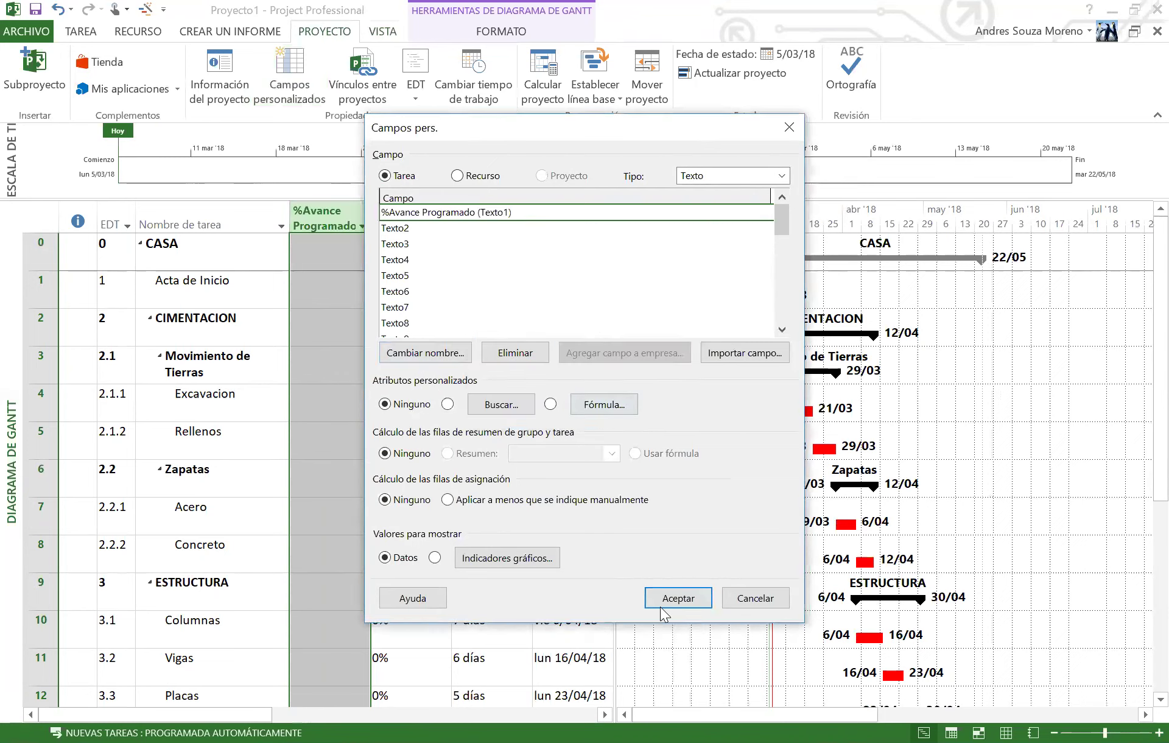
pyautogui.click(677, 598)
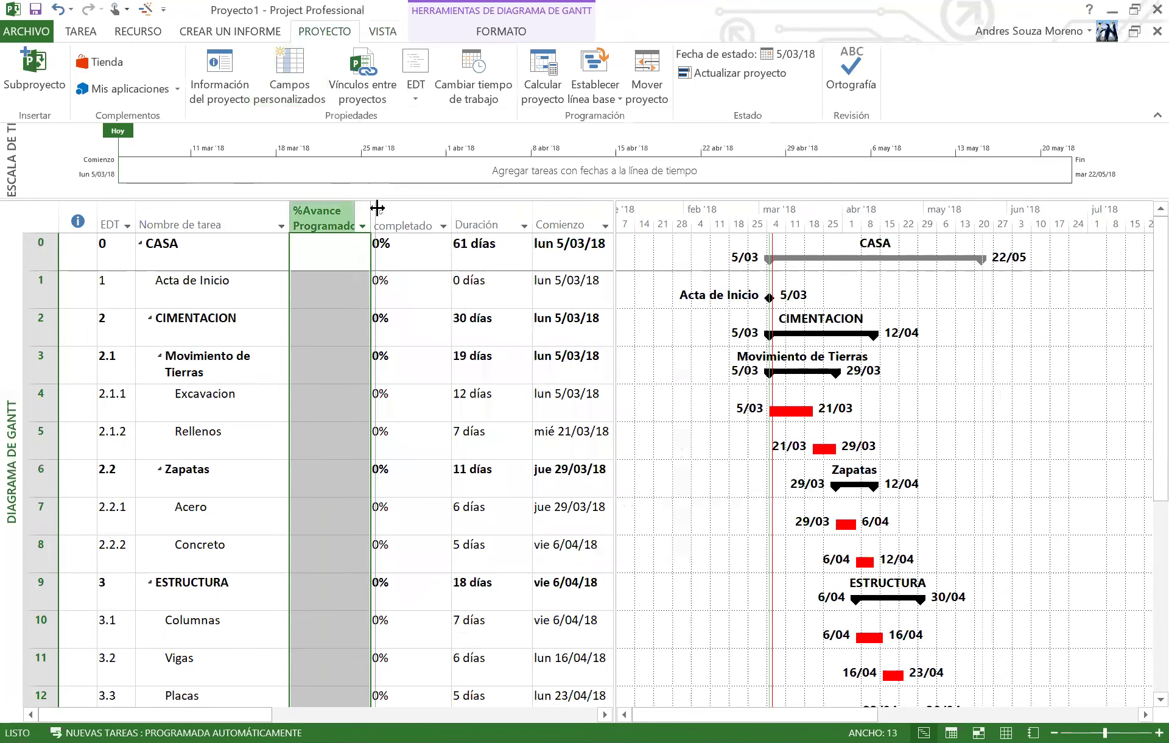
# Widen the %Avance Programado and % completado columns slightly so their headings fit.
pyautogui.moveTo(382, 214); pyautogui.dragTo(390, 217)
pyautogui.click(410, 218)
pyautogui.moveTo(469, 221); pyautogui.dragTo(475, 220)
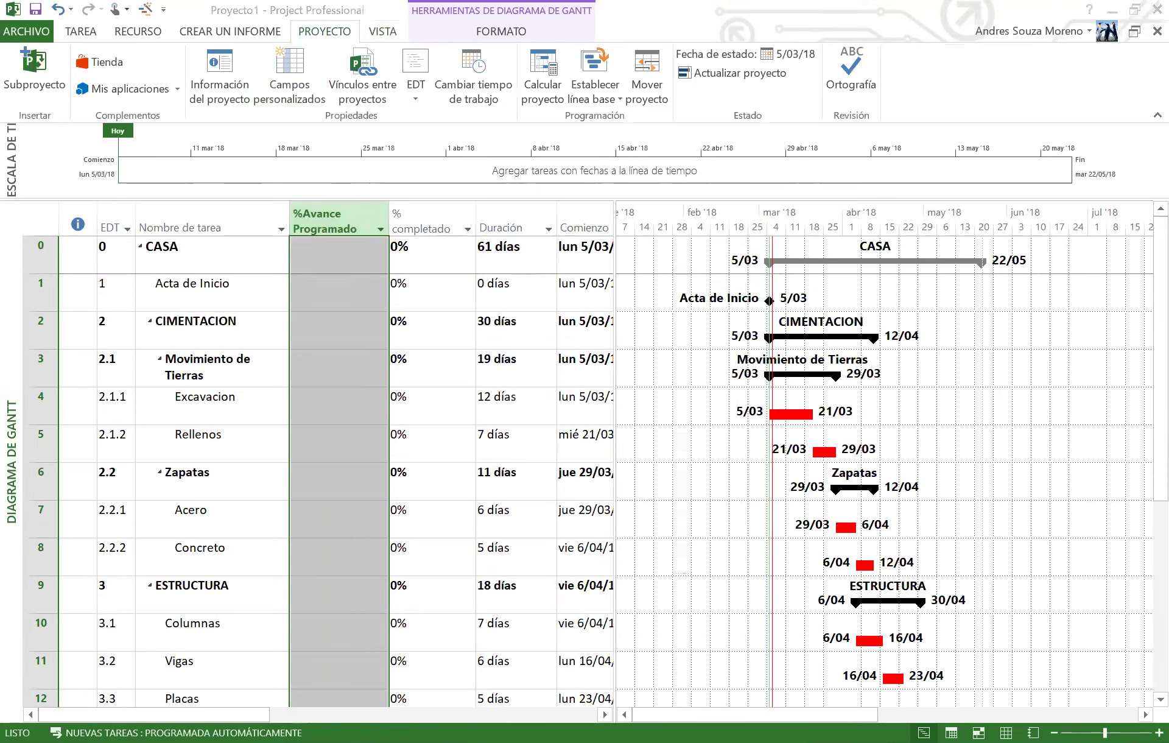
# Update completed work for the whole project by percentage up to jue 19/04/18.
pyautogui.click(425, 413)
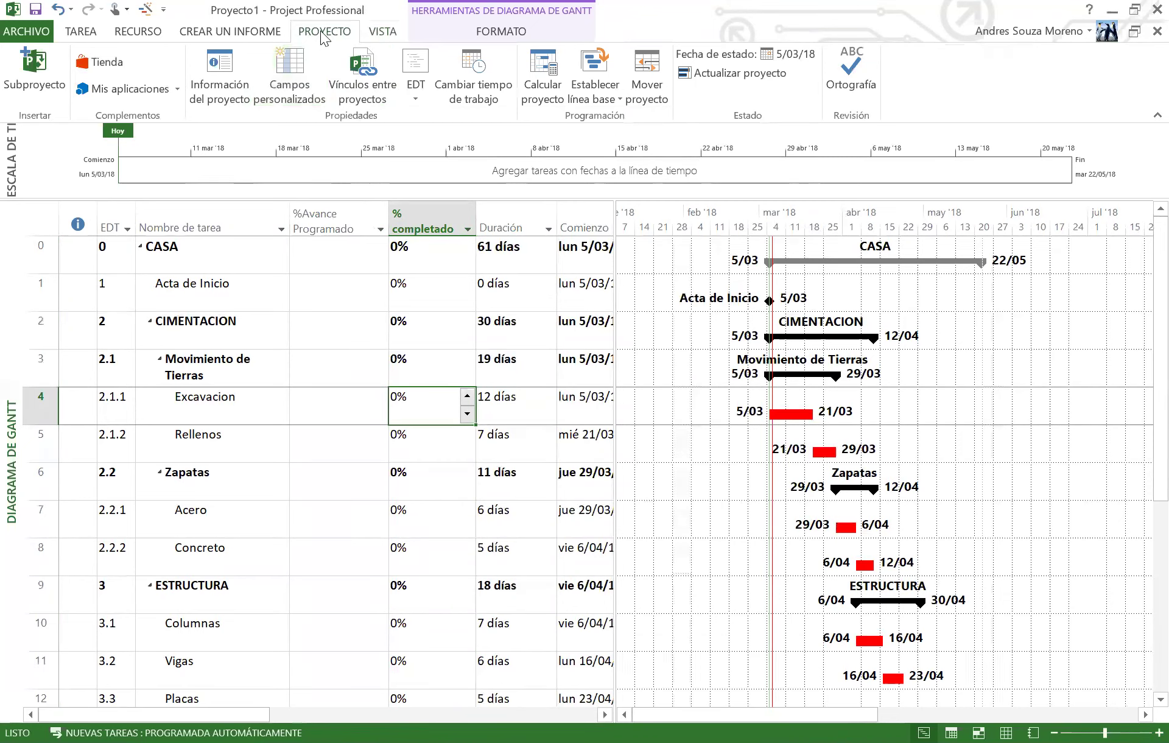
pyautogui.click(734, 78)
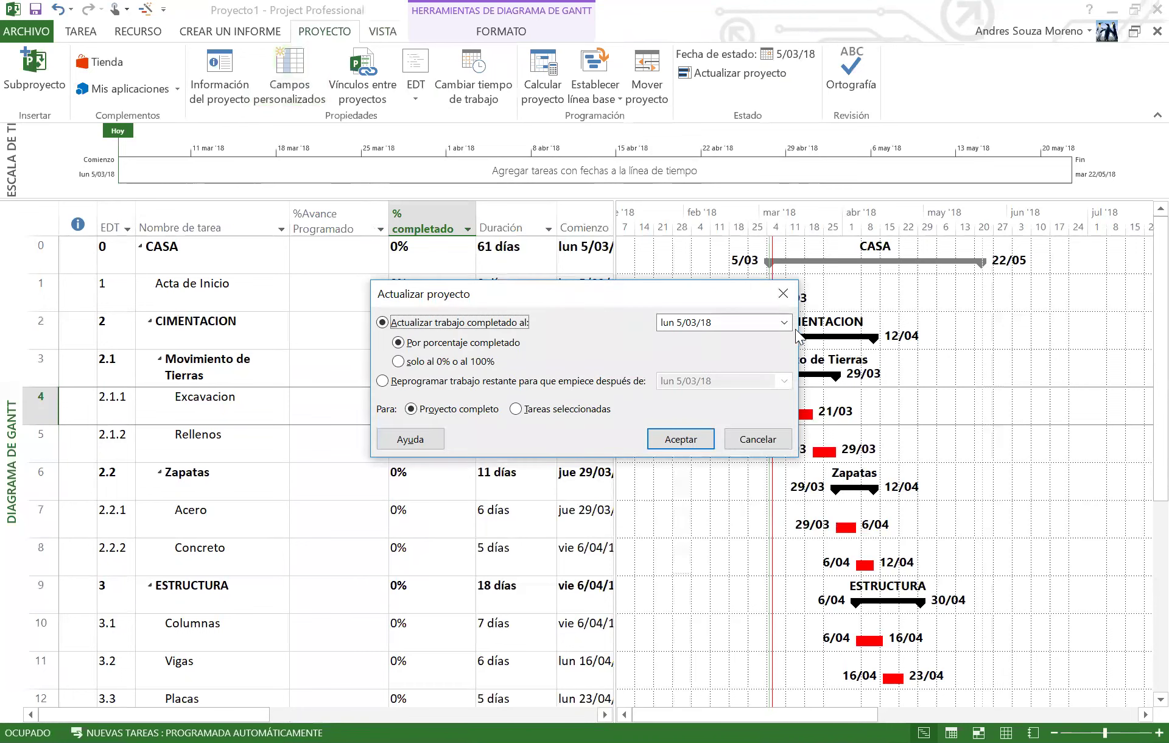
pyautogui.click(784, 322)
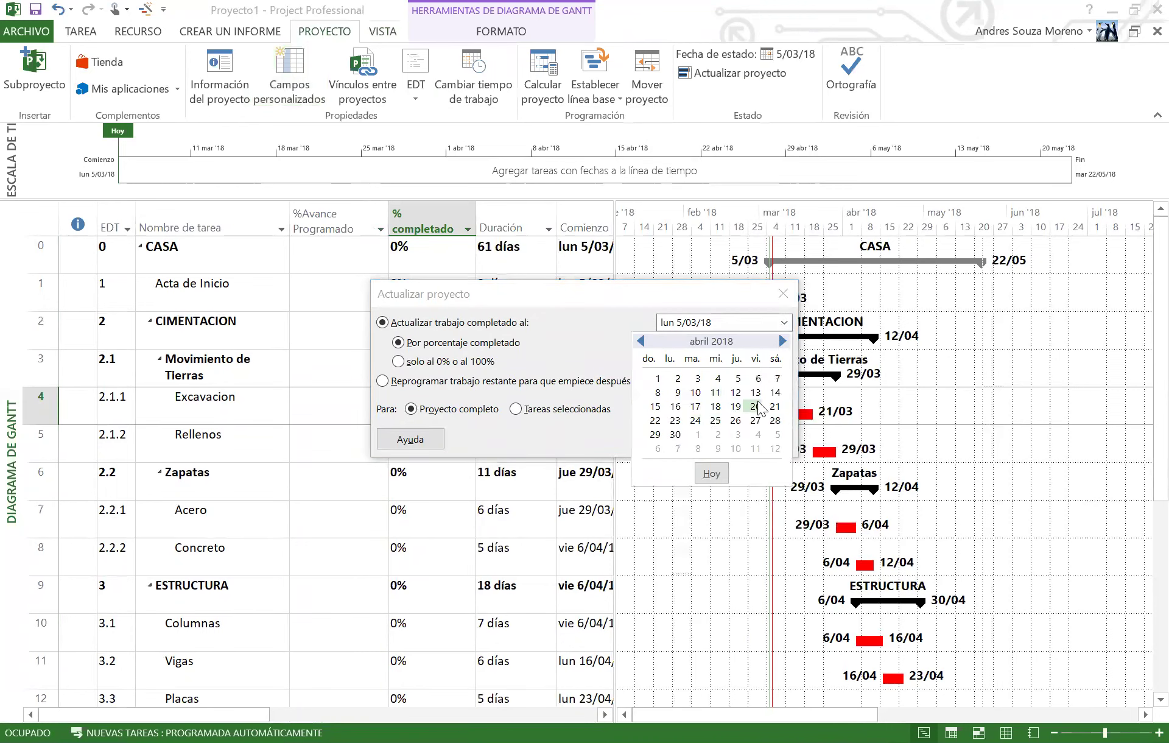
pyautogui.click(736, 406)
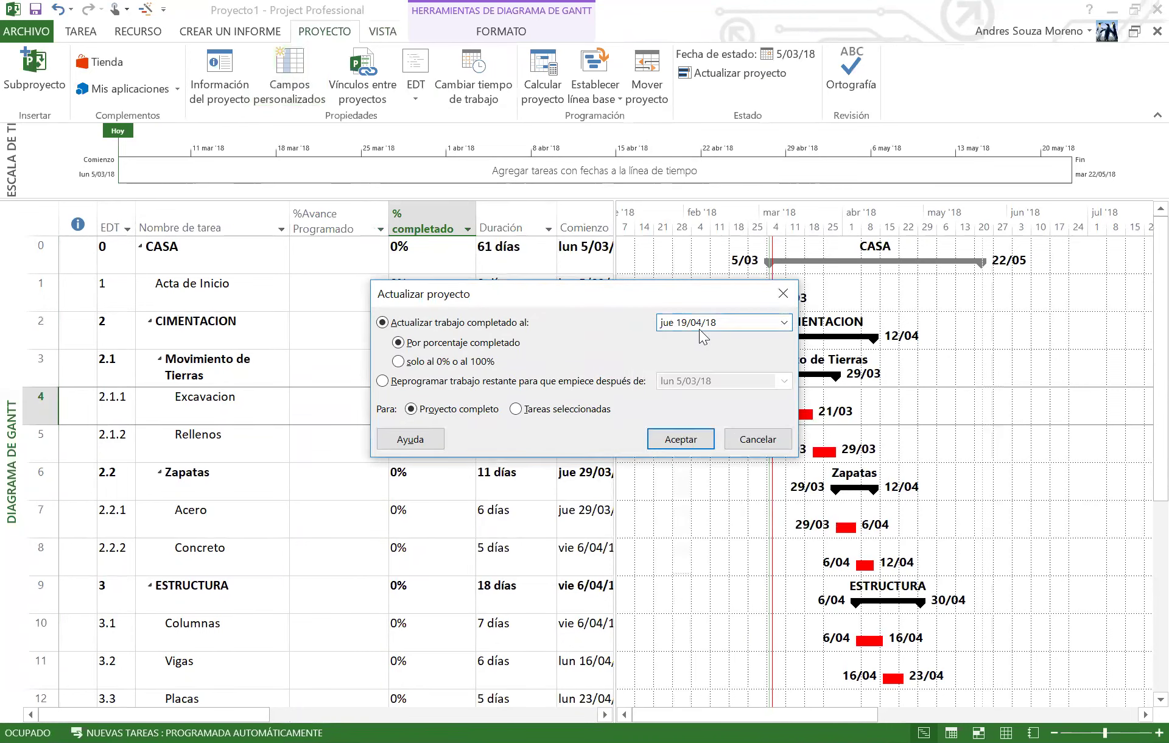
pyautogui.click(685, 440)
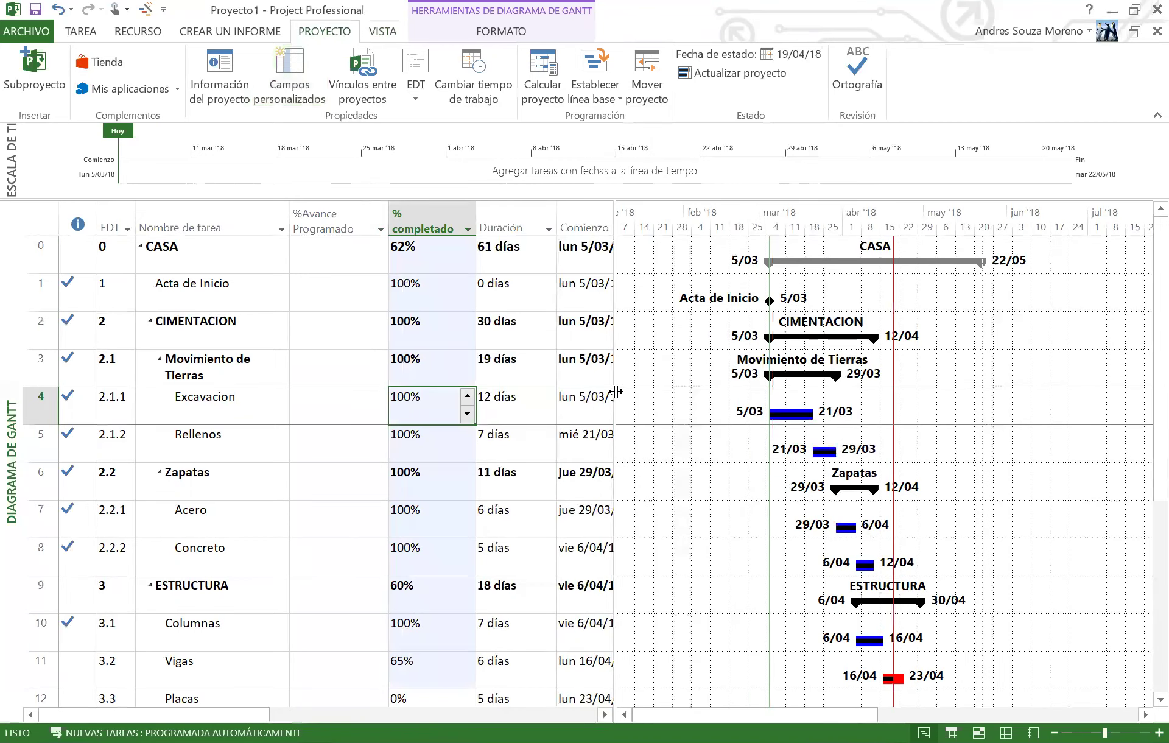
# Copy all values of the % completado column into the %Avance Programado column.
pyautogui.scroll(-2, 440, 278)
pyautogui.scroll(-6, 439, 331)
pyautogui.scroll(8, 443, 334)
pyautogui.click(430, 219)
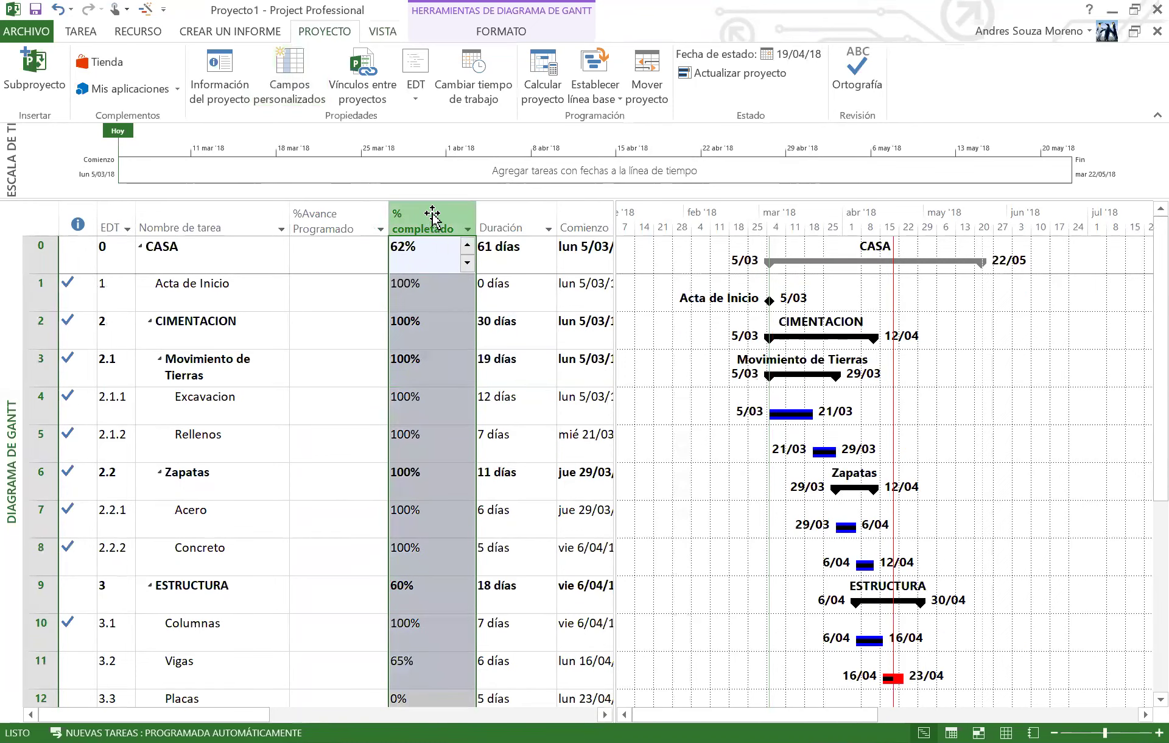
pyautogui.hotkey('ctrl', 'c')
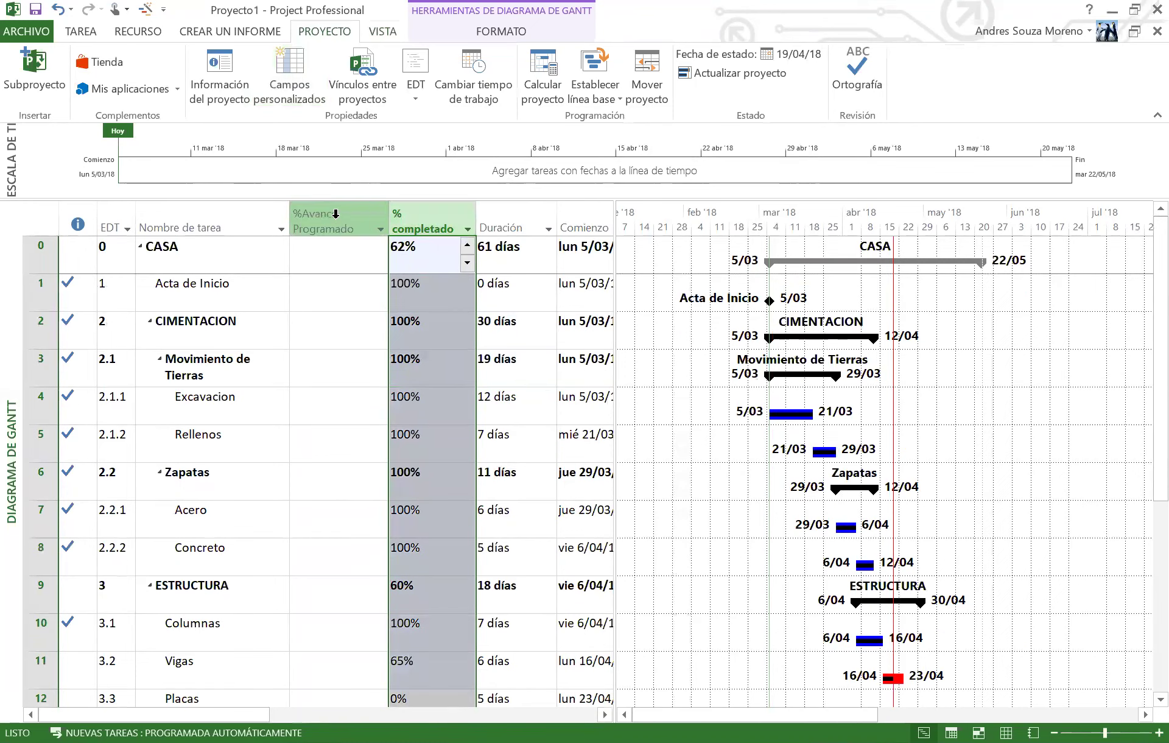
pyautogui.click(335, 221)
pyautogui.hotkey('ctrl', 'v')
pyautogui.click(347, 363)
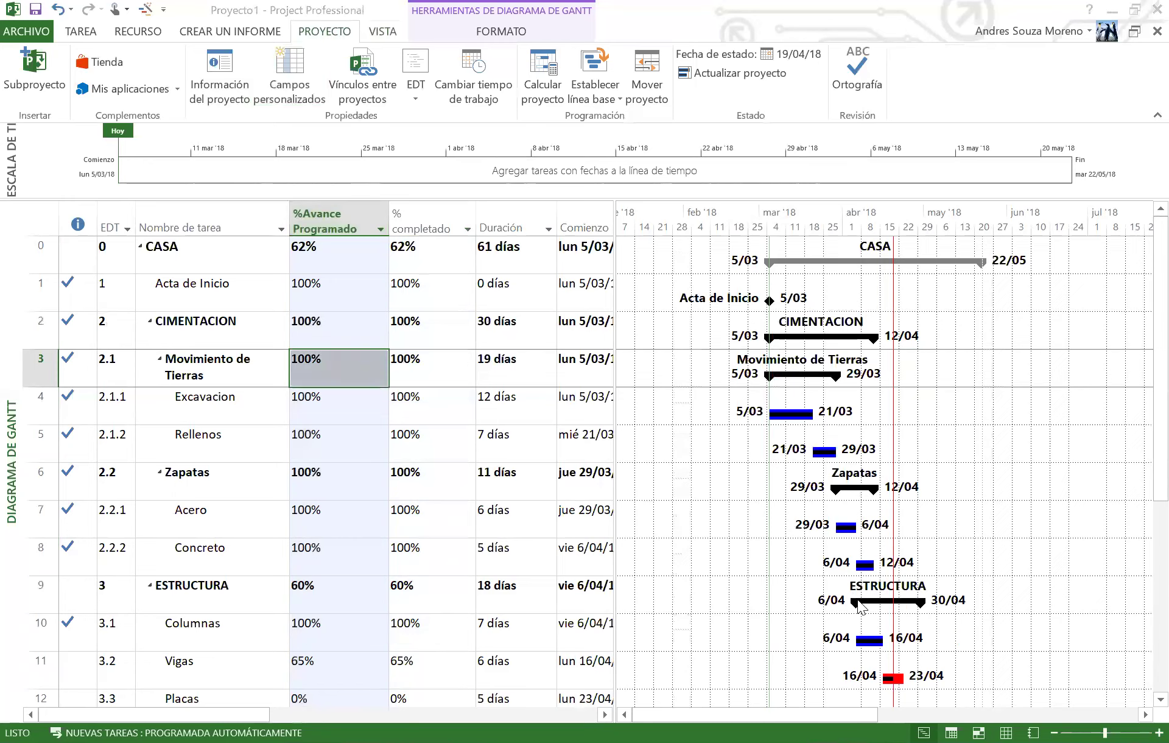
# Switch to Excel, copy the %Avance R values in K7:K20, and return to Microsoft Project.
pyautogui.hotkey('alt', 'Tab')
pyautogui.scroll(5, 932, 393)
pyautogui.scroll(4, 932, 393)
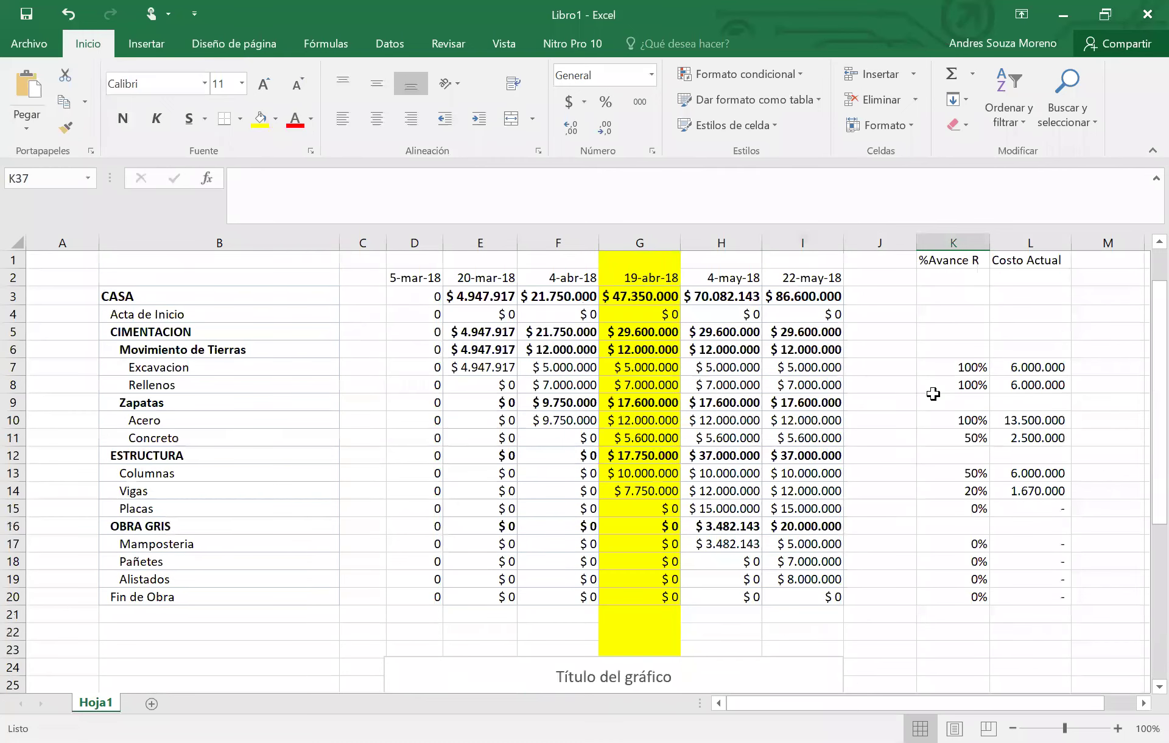
pyautogui.moveTo(946, 369); pyautogui.dragTo(961, 594)
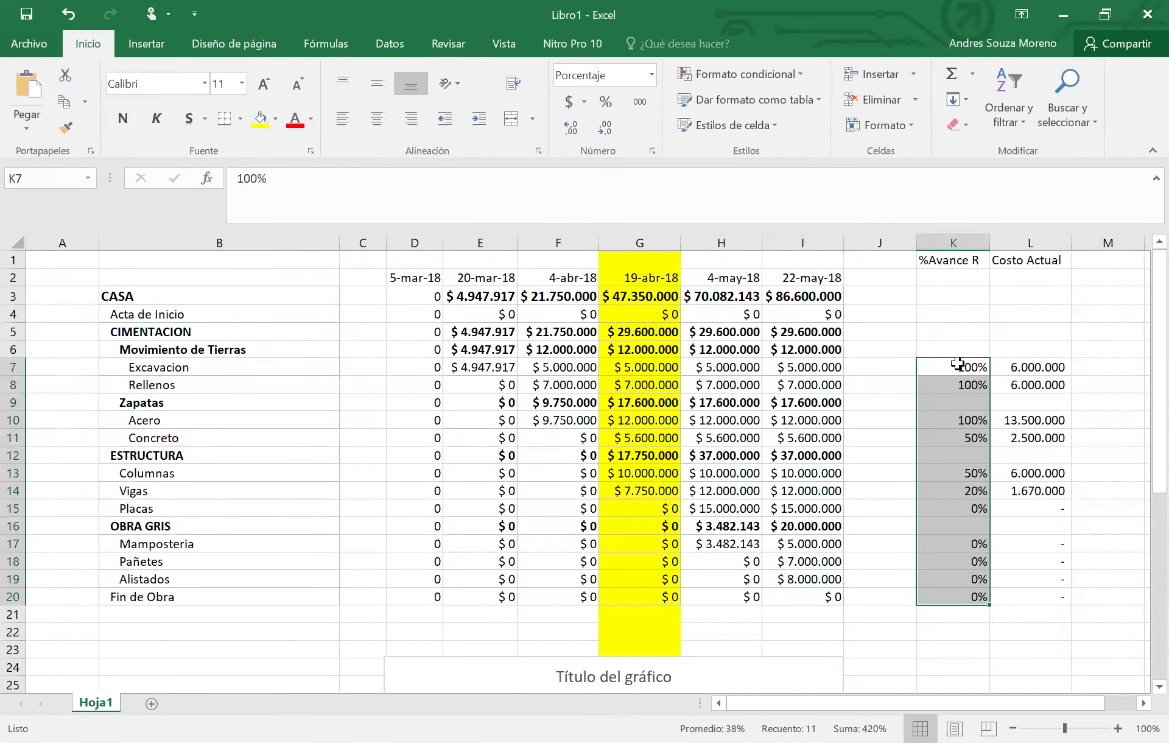
pyautogui.hotkey('ctrl', 'c')
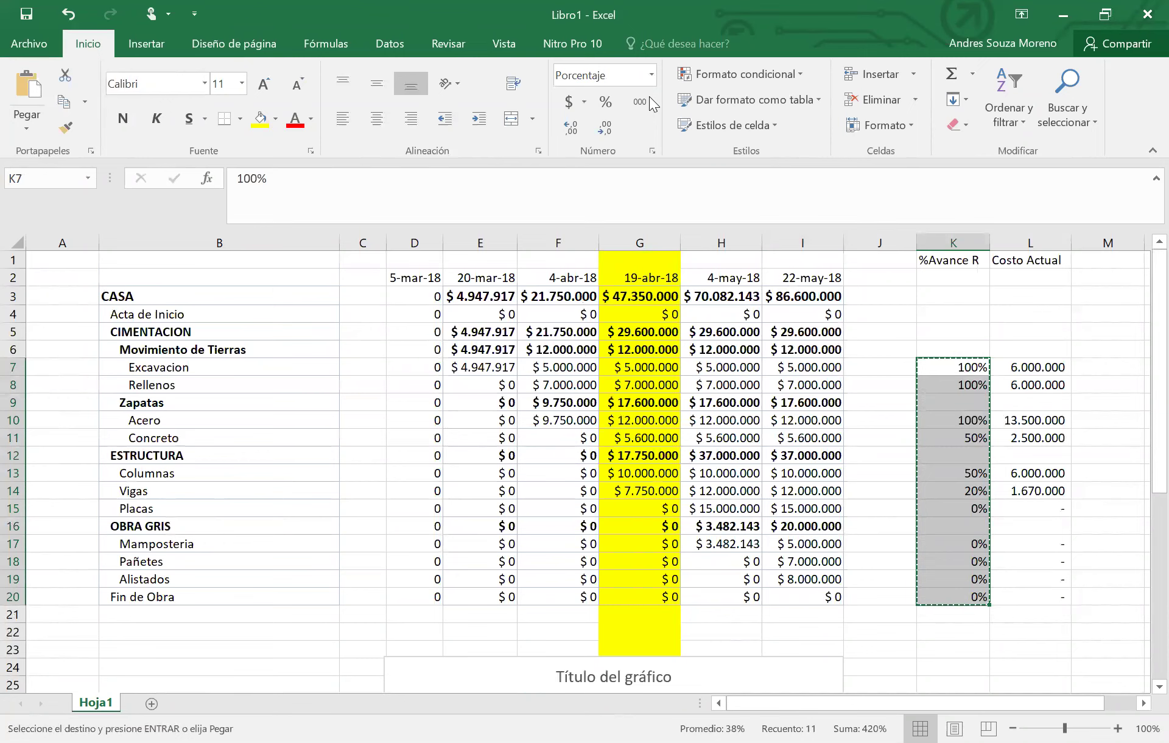
pyautogui.hotkey('alt', 'Tab')
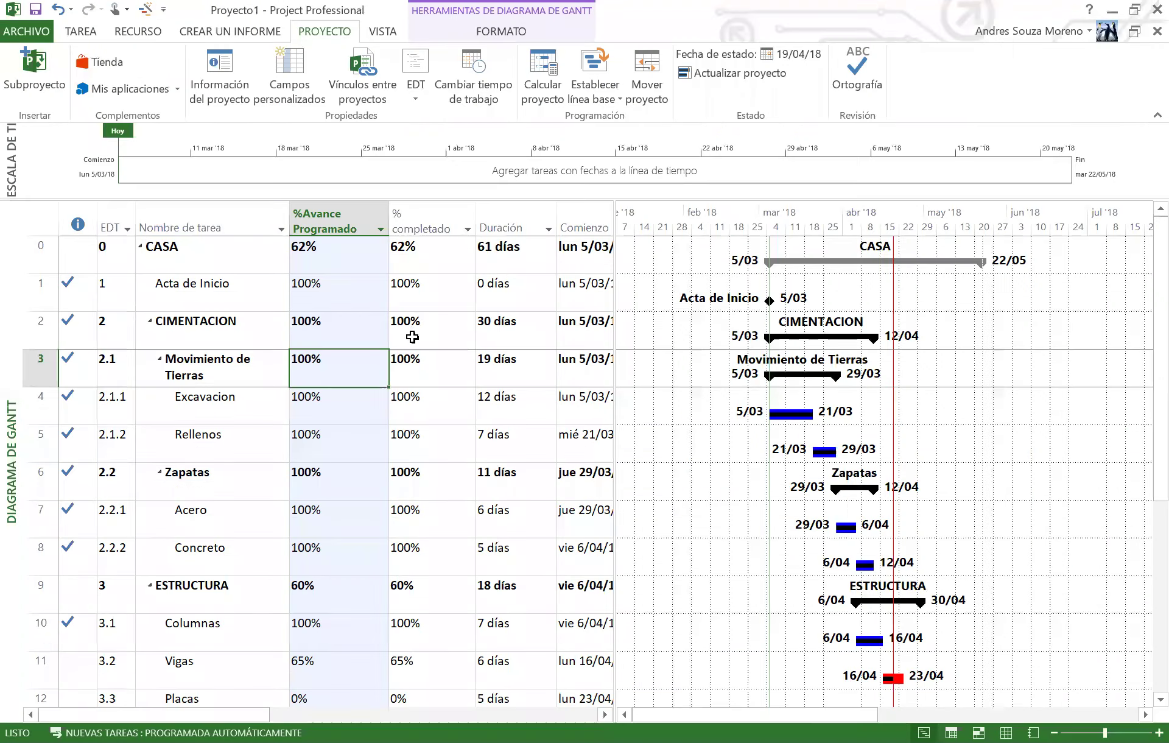
# Paste the copied Excel progress values into the % completado column, starting at the Excavacion task.
pyautogui.click(412, 337)
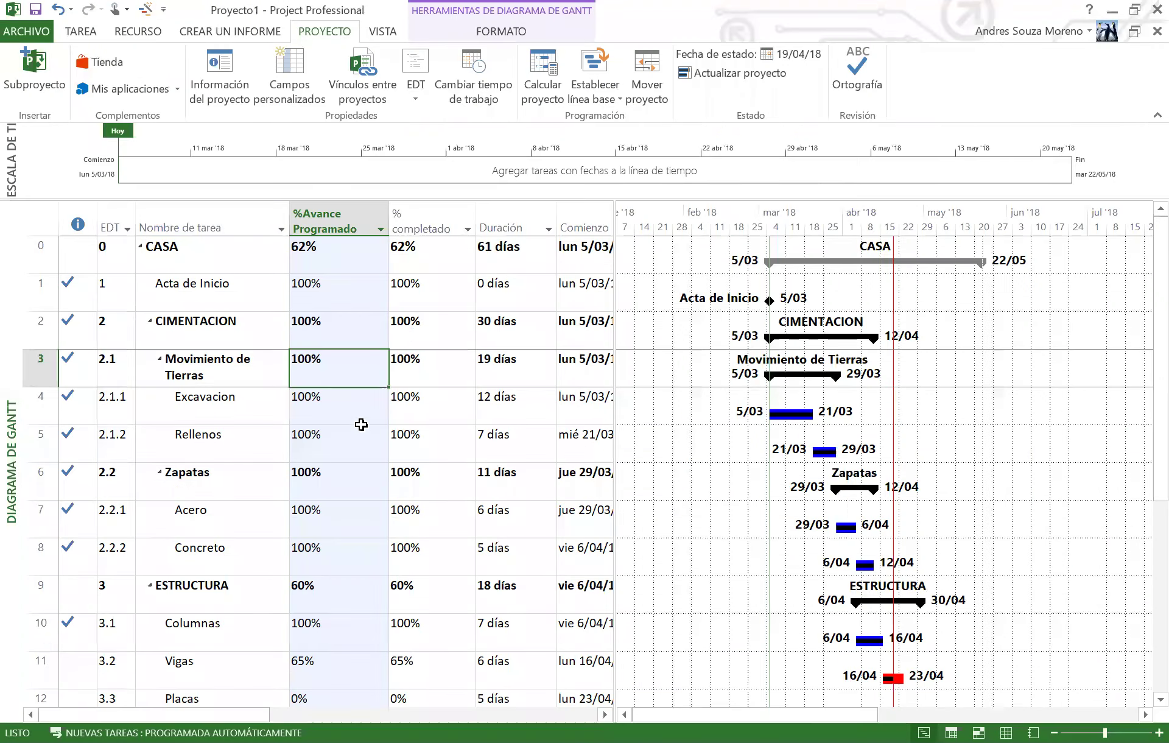
pyautogui.click(417, 411)
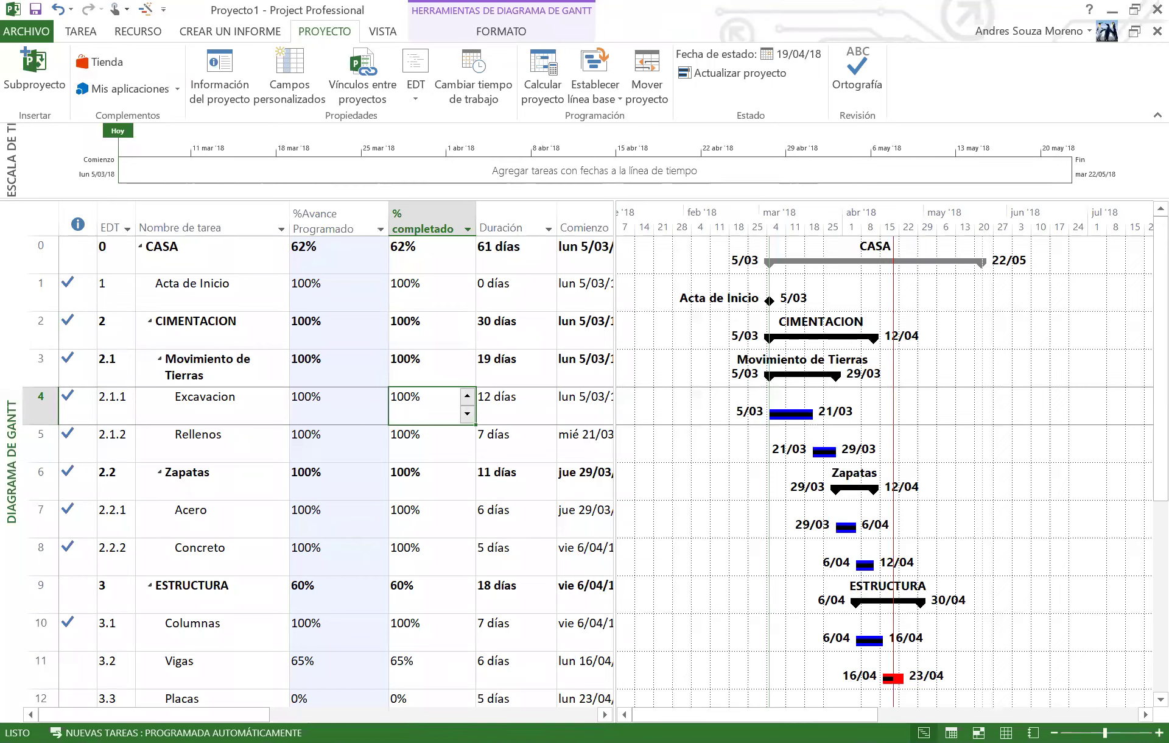
pyautogui.hotkey('ctrl', 'v')
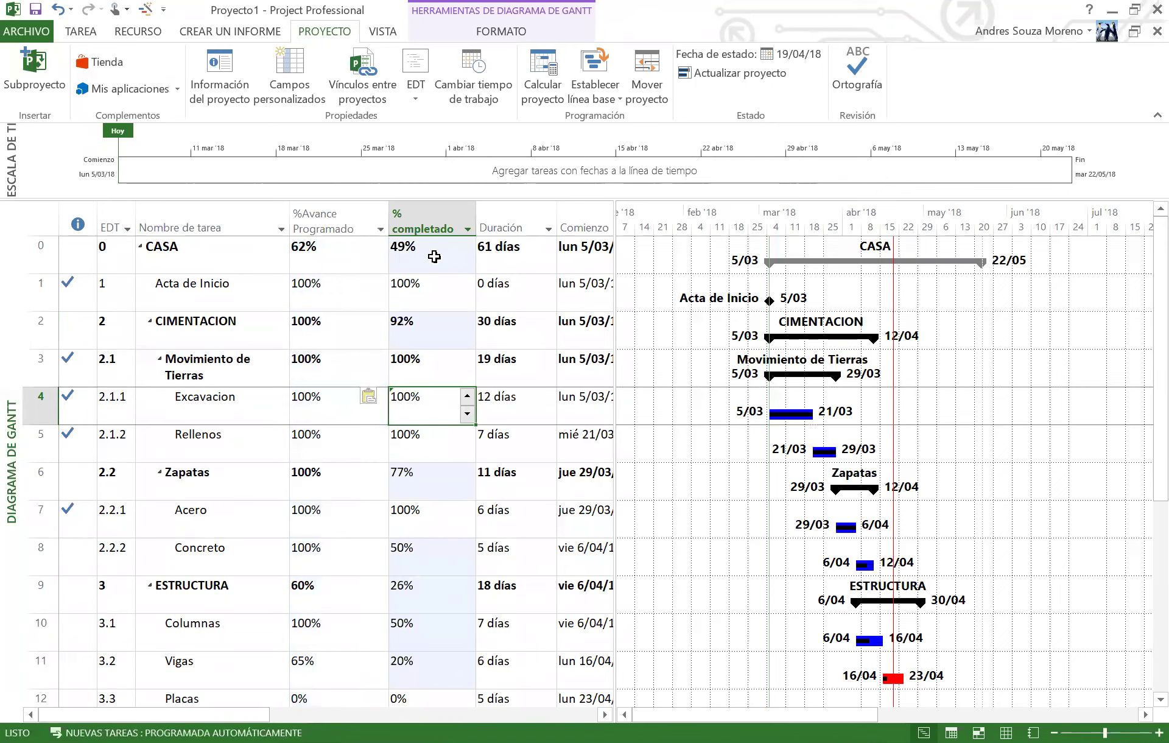
pyautogui.scroll(-3, 433, 274)
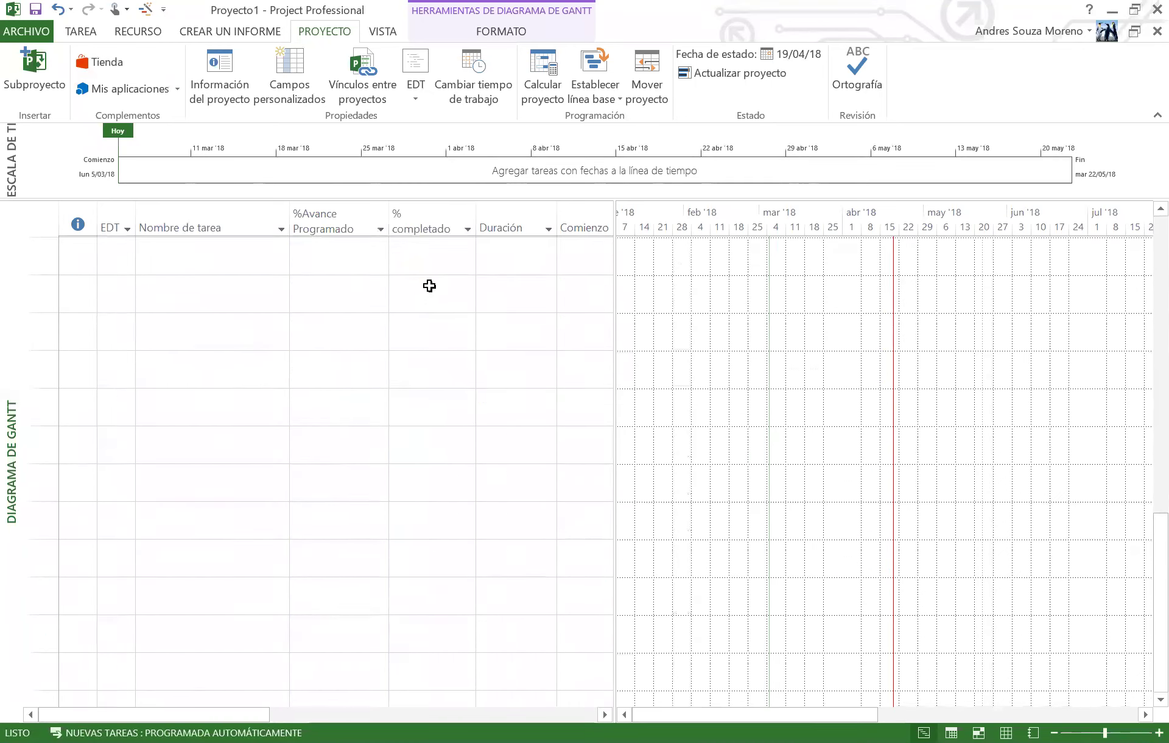
pyautogui.scroll(3, 339, 439)
pyautogui.click(339, 439)
pyautogui.scroll(5, 359, 437)
pyautogui.click(358, 437)
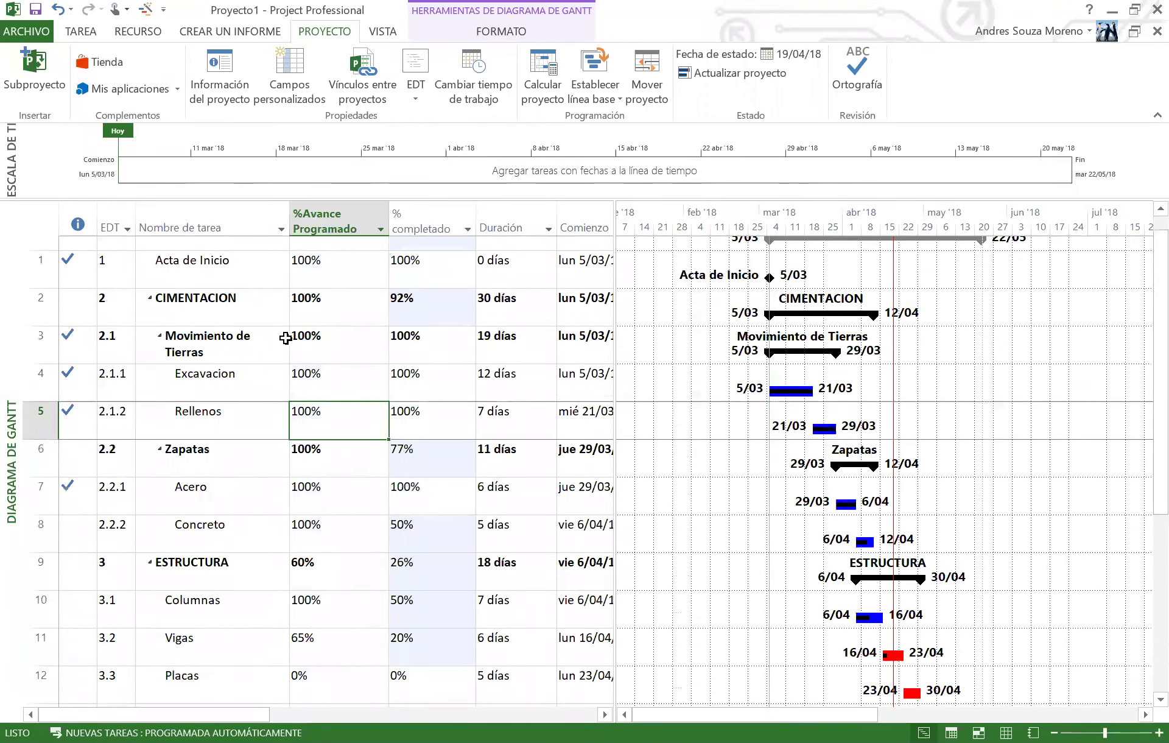
pyautogui.scroll(-3, 399, 393)
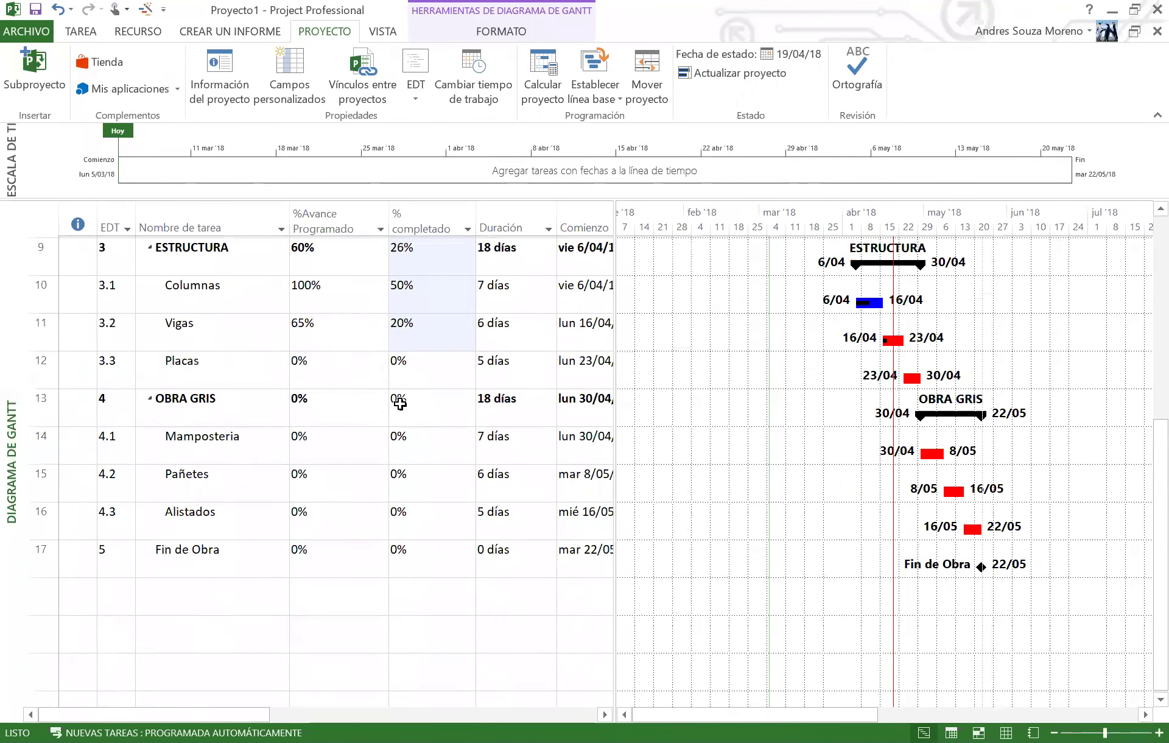
pyautogui.scroll(3, 373, 401)
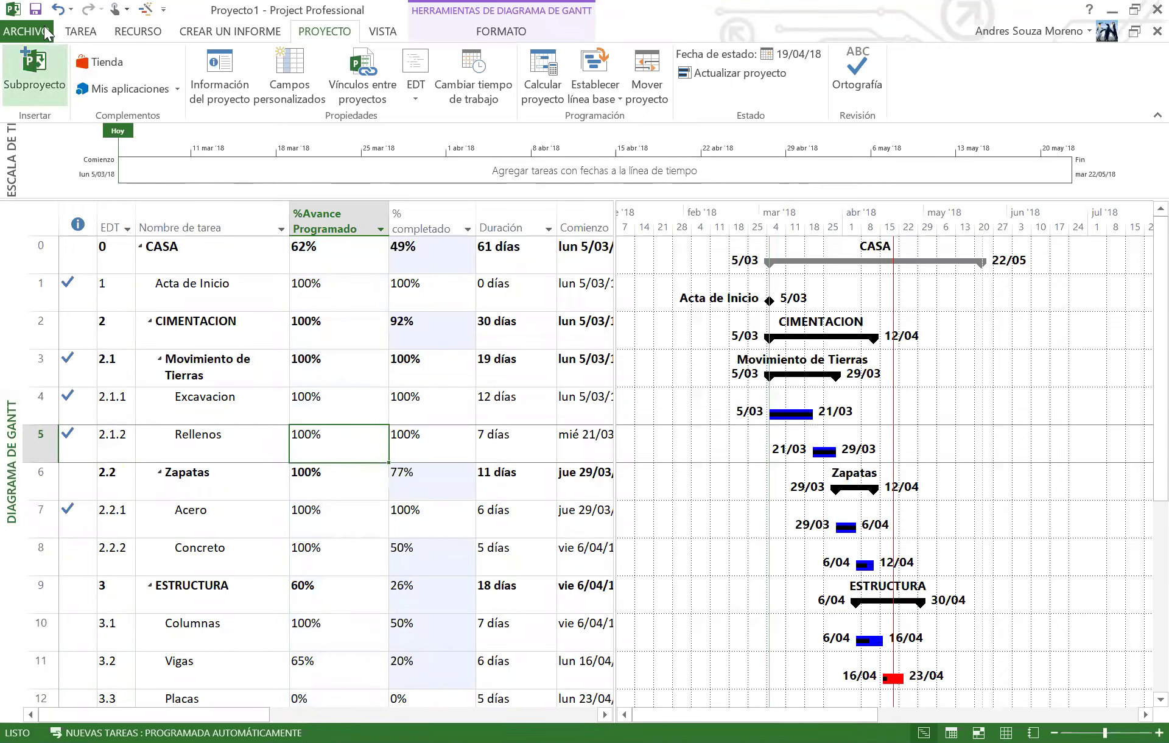
# Save the project on this computer in the UNIVERSIDADES folder under the name Proyecto1.
pyautogui.click(36, 10)
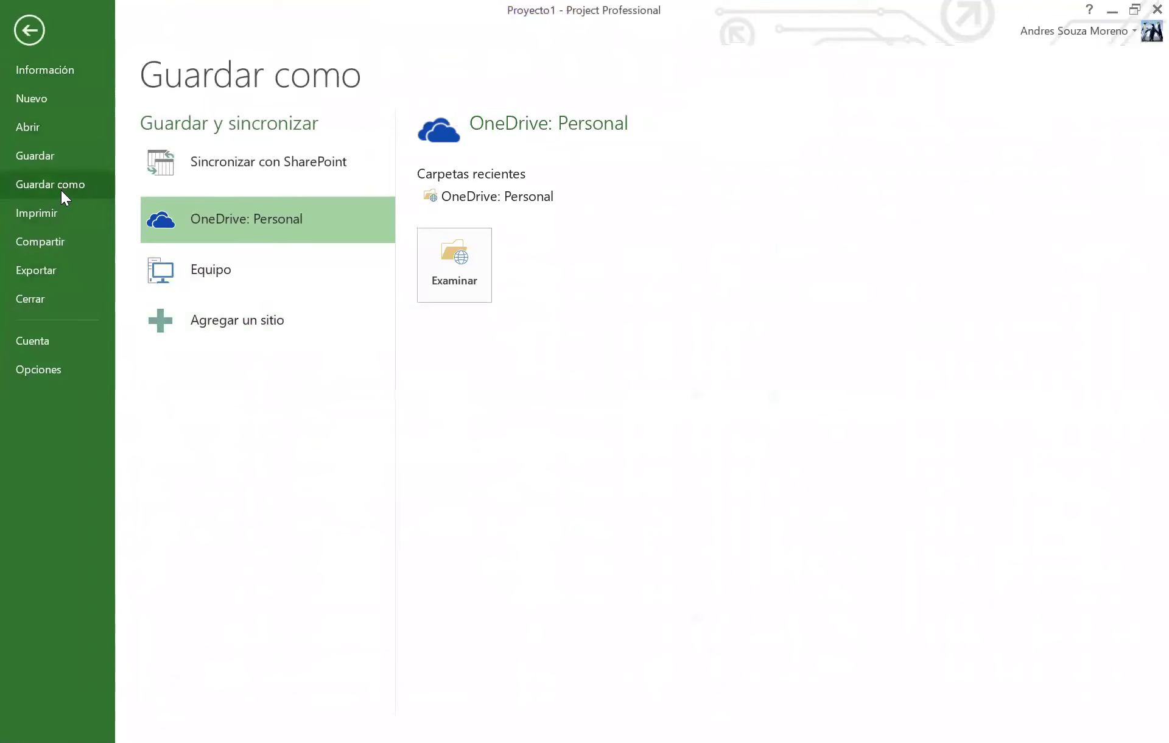
pyautogui.click(219, 267)
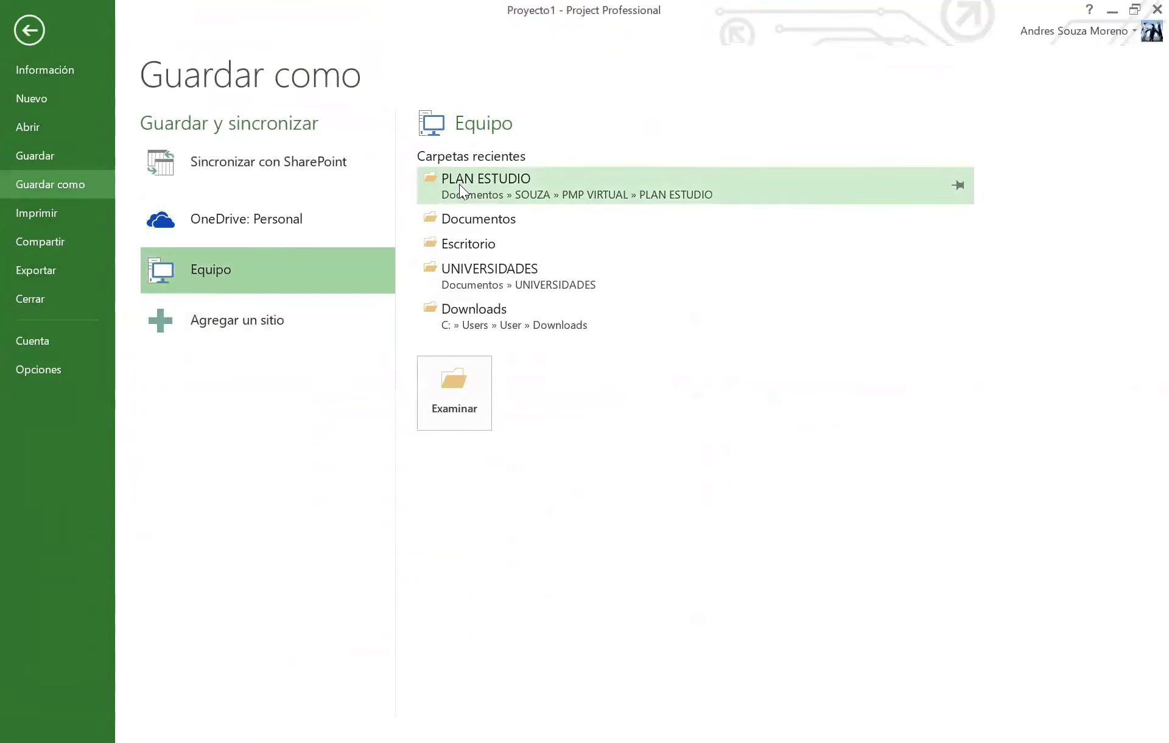
pyautogui.click(478, 283)
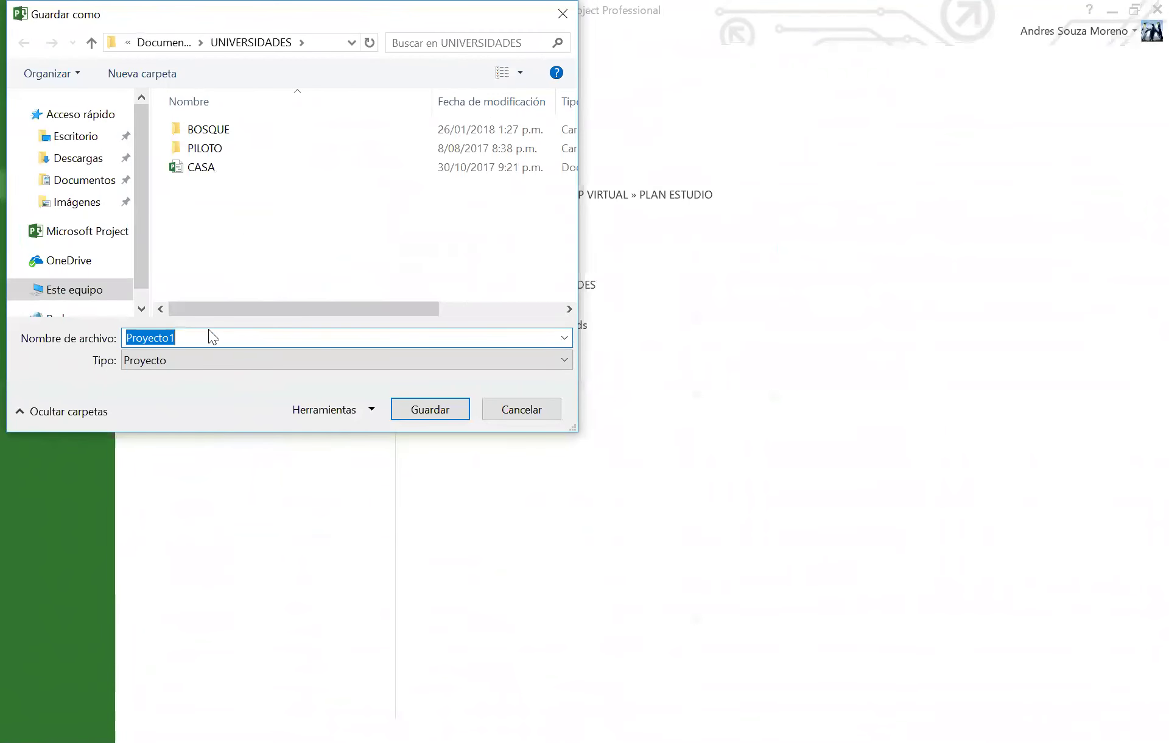
pyautogui.click(412, 408)
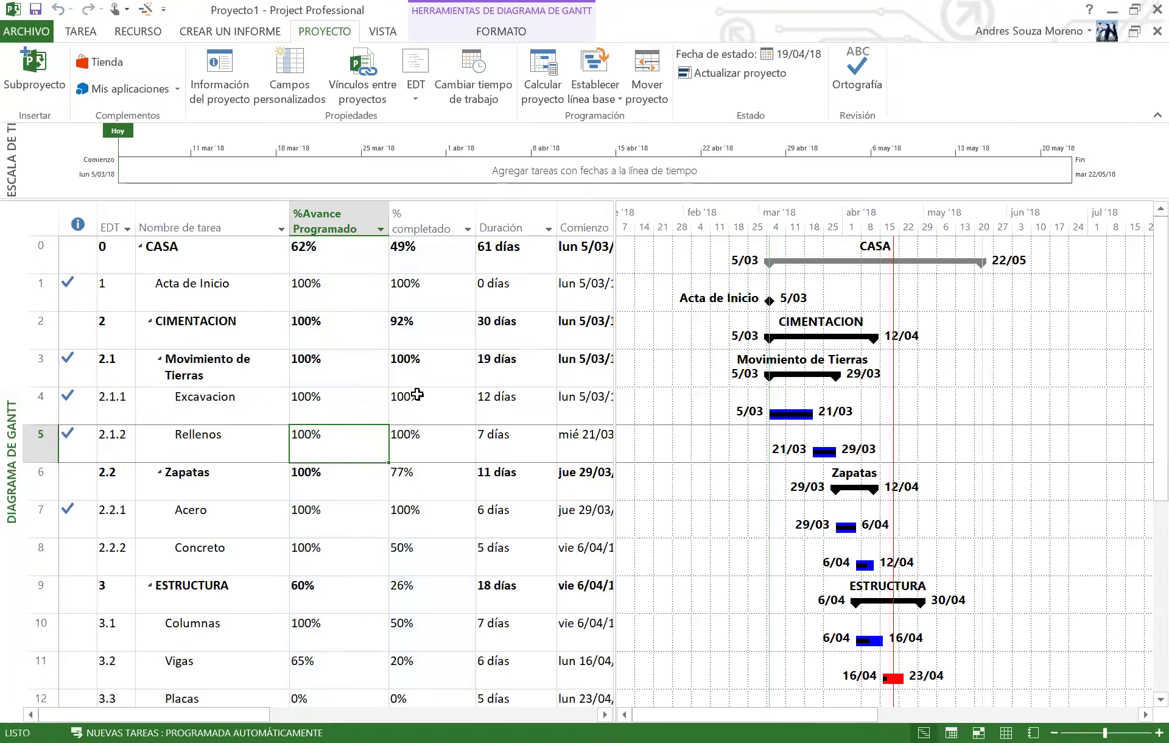
# Compare %Avance Programado with % completado across the tasks, including Concreto and Columnas, and check the Gantt bars against the status date line.
pyautogui.click(433, 332)
pyautogui.scroll(-5, 457, 339)
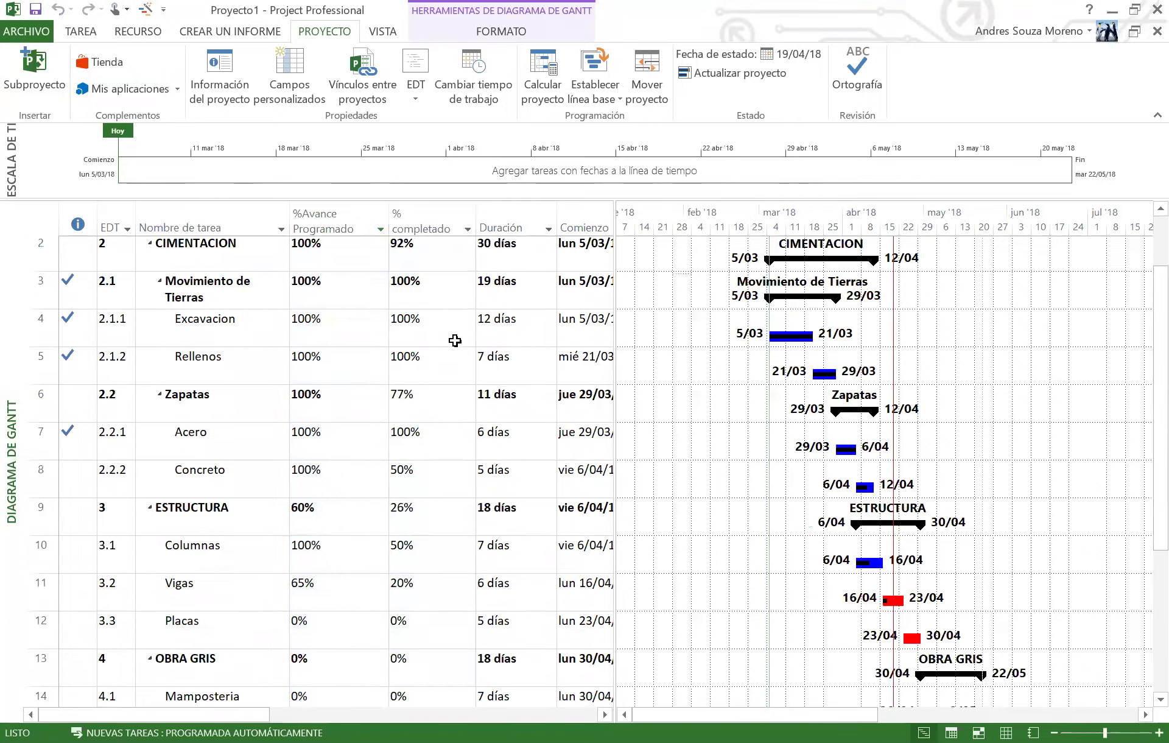
pyautogui.scroll(3, 433, 339)
pyautogui.scroll(3, 423, 363)
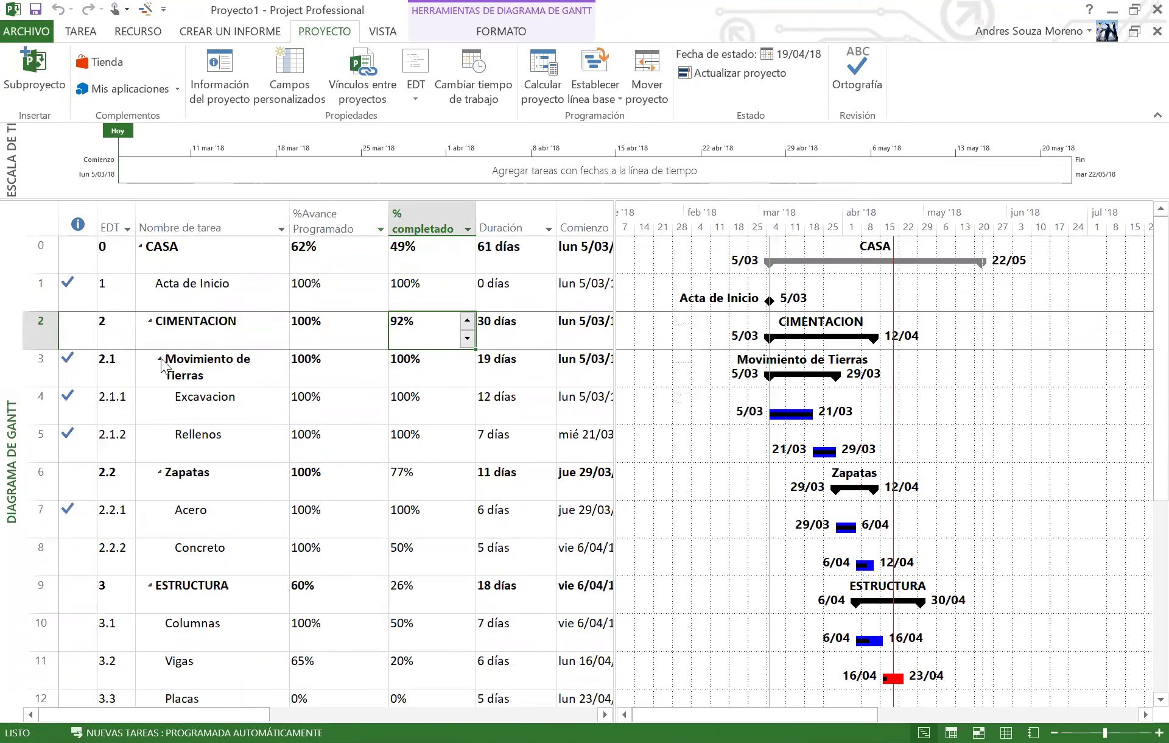
pyautogui.scroll(-1, 332, 417)
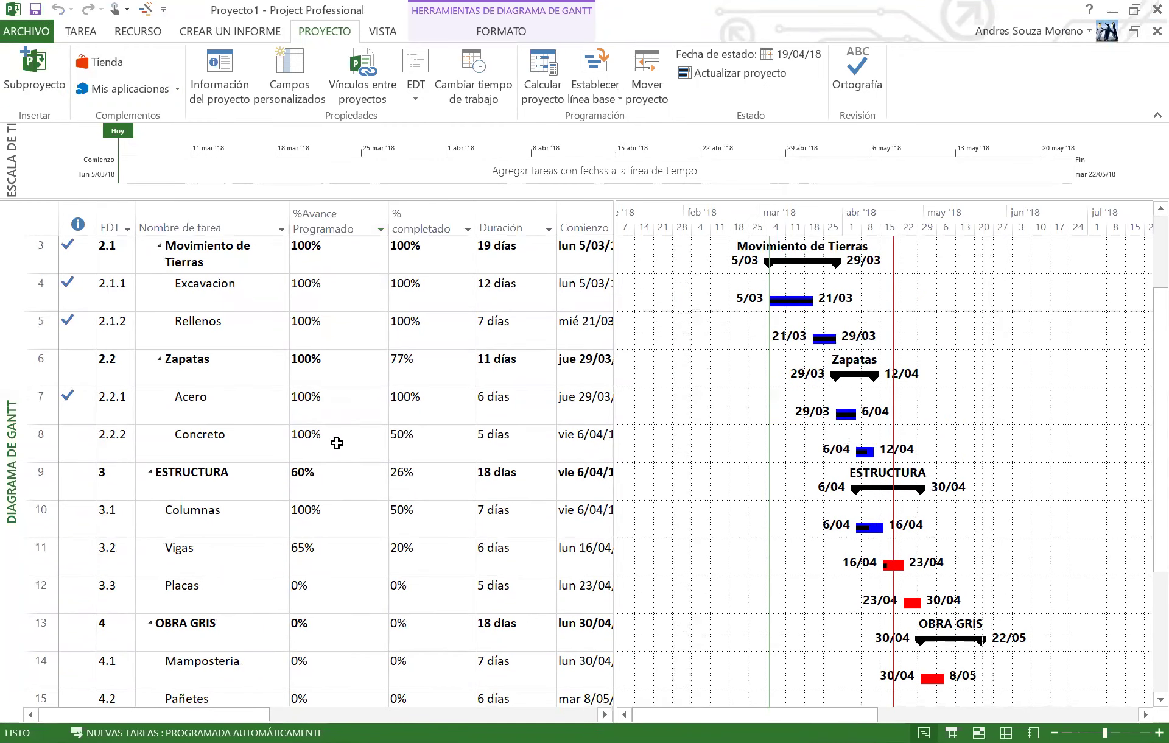
pyautogui.click(316, 444)
pyautogui.click(408, 449)
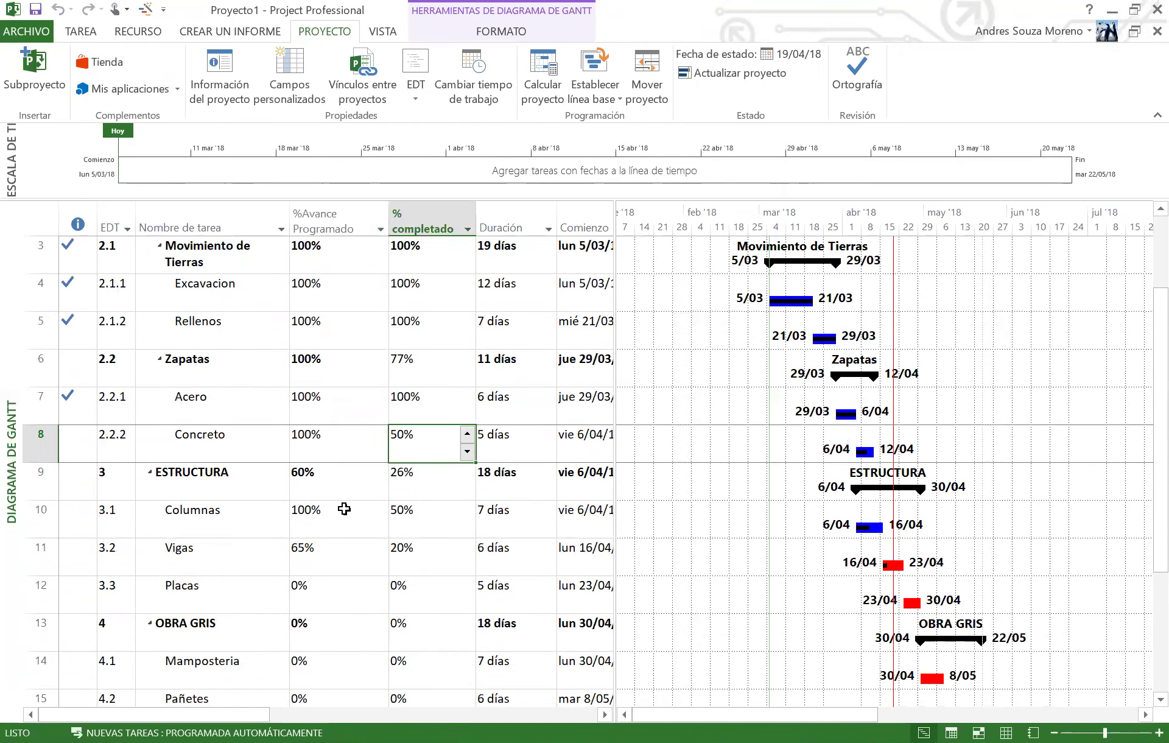
pyautogui.click(322, 527)
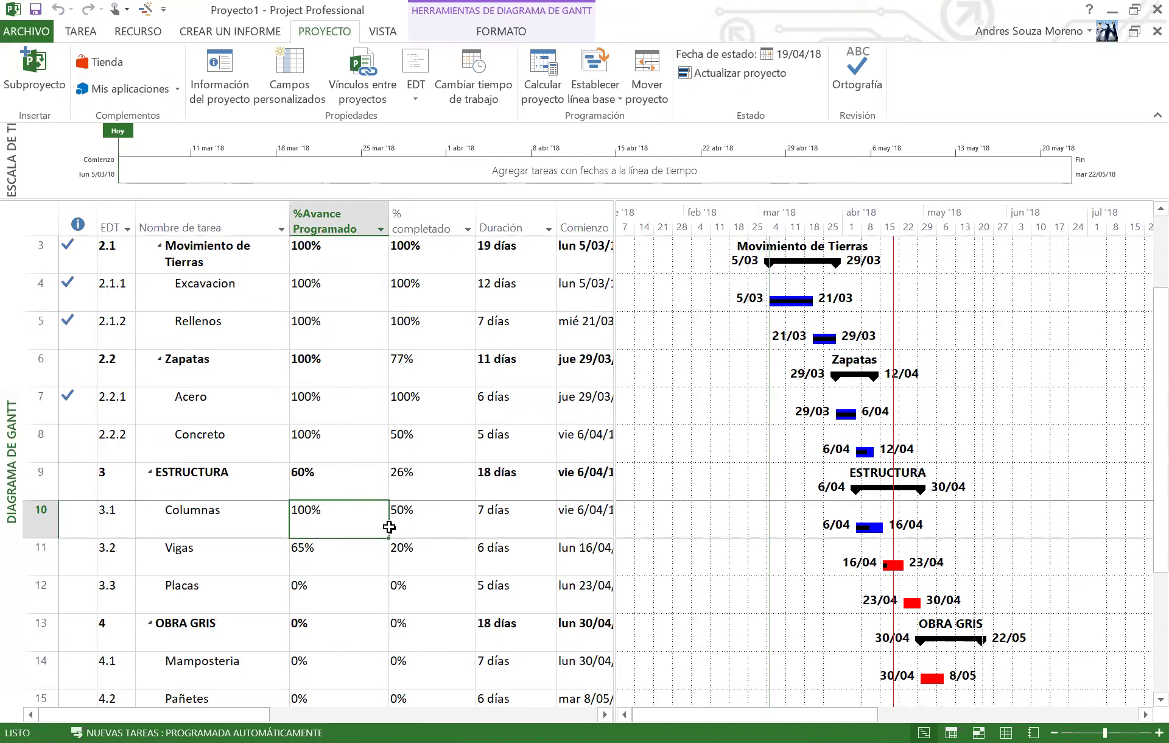
pyautogui.click(433, 518)
pyautogui.scroll(-2, 449, 514)
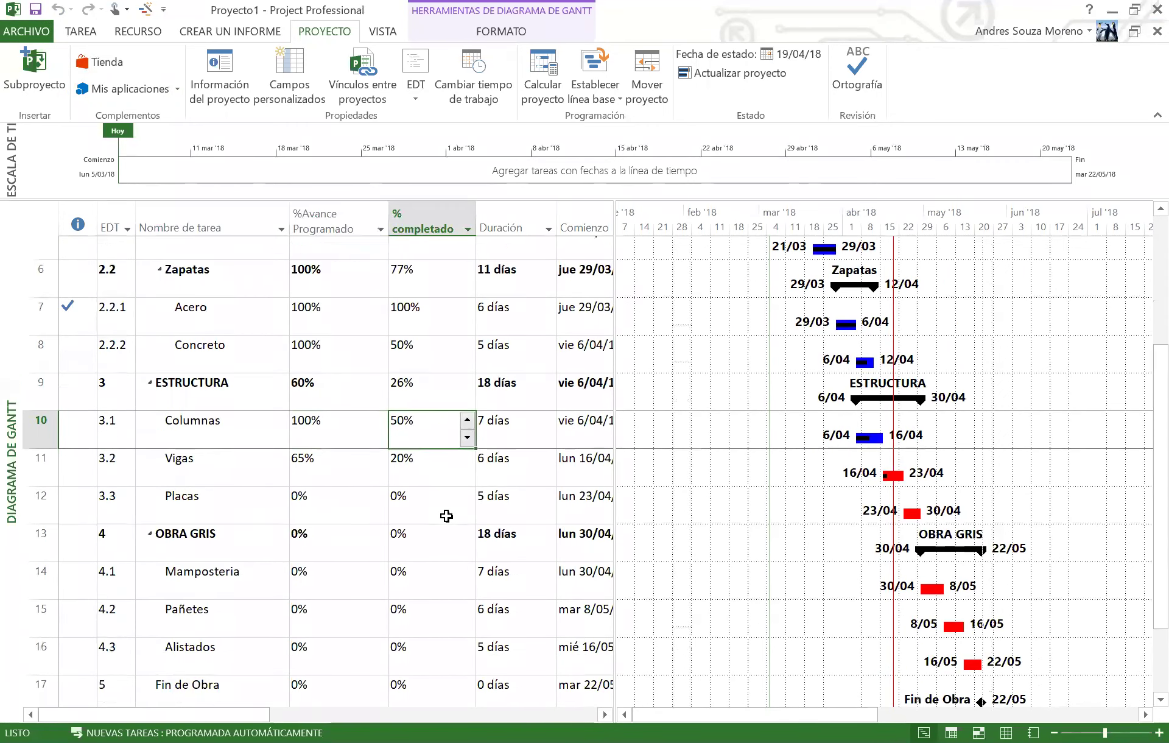
pyautogui.scroll(-3, 448, 522)
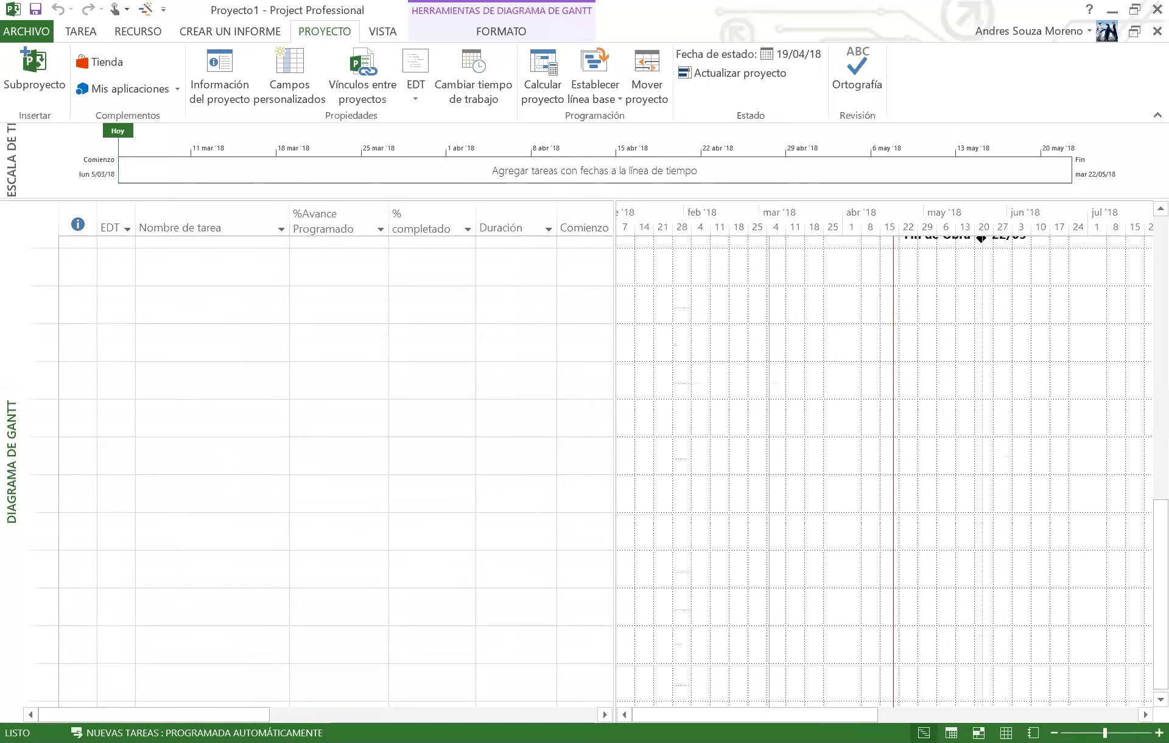
pyautogui.scroll(6, 751, 420)
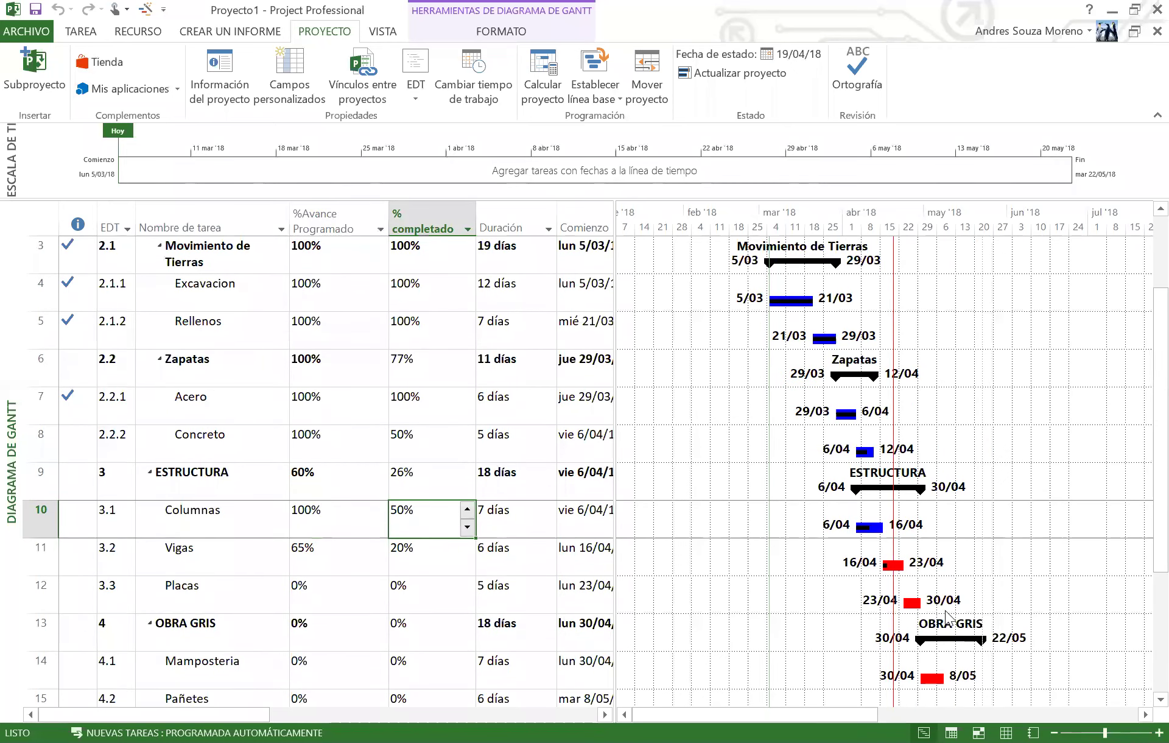
pyautogui.scroll(-3, 913, 605)
pyautogui.scroll(4, 305, 511)
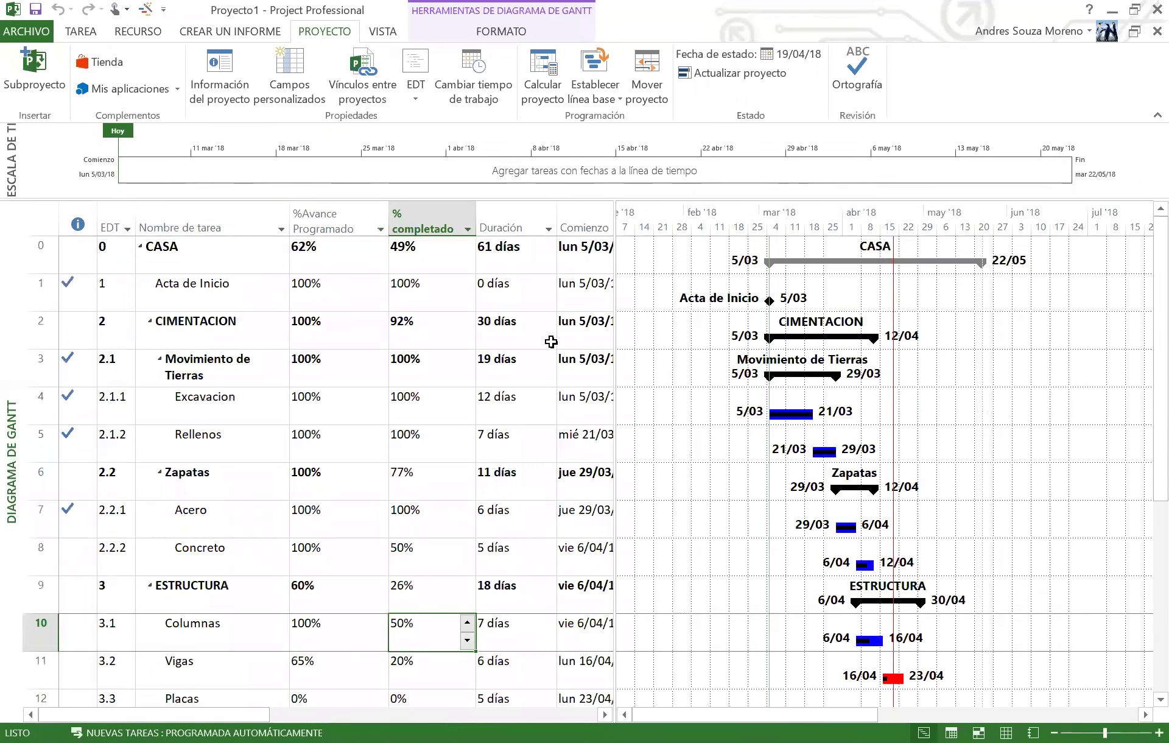
# Narrow the task table to end around the Duración column and zoom the Gantt timescale to the complete project.
pyautogui.moveTo(613, 299); pyautogui.dragTo(571, 306)
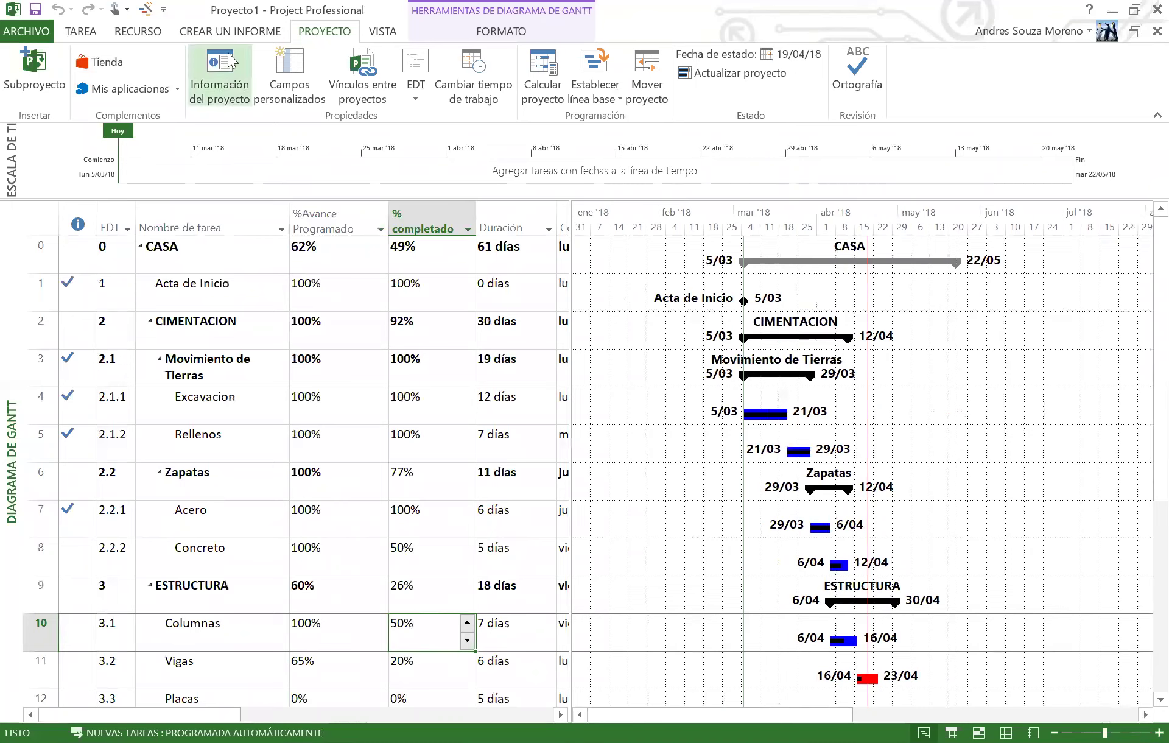
pyautogui.click(352, 544)
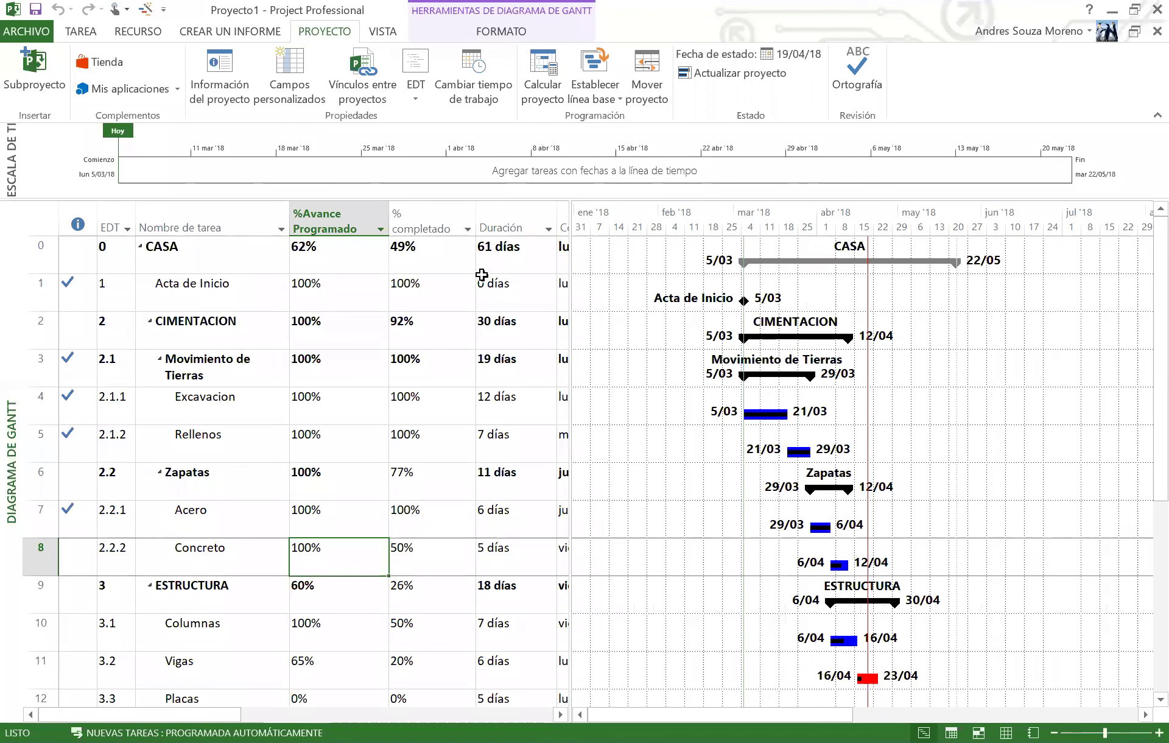
pyautogui.click(383, 31)
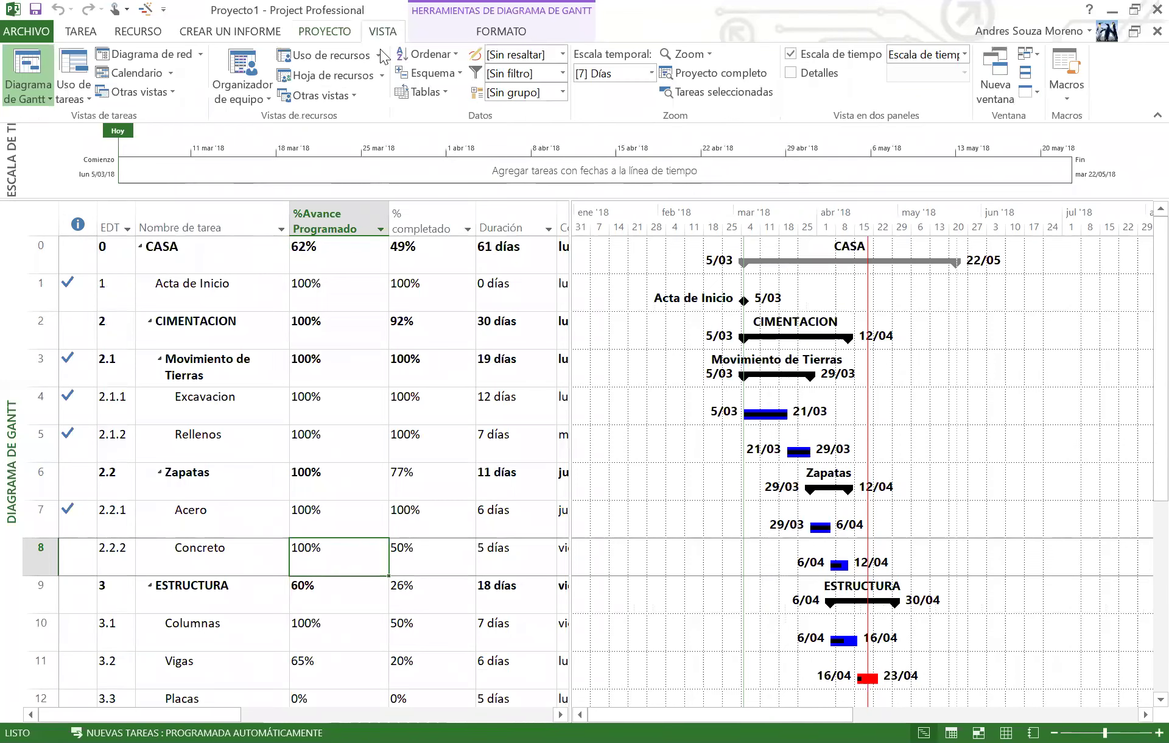
pyautogui.click(742, 77)
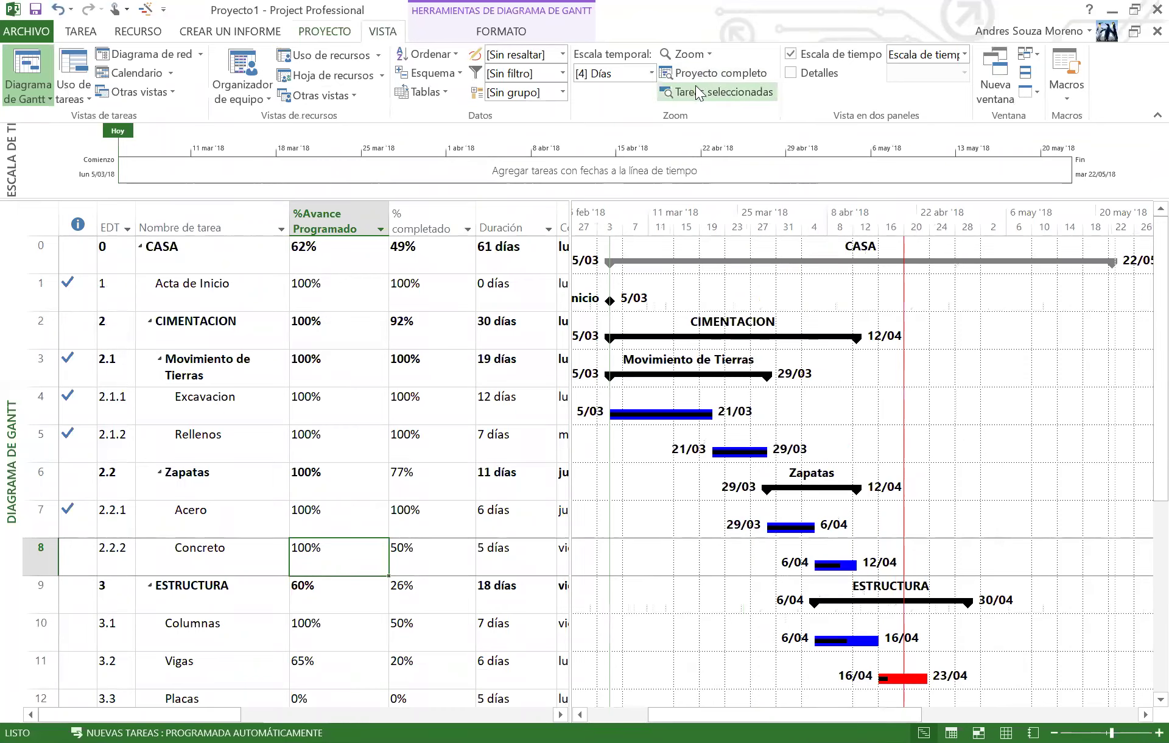
pyautogui.moveTo(570, 269); pyautogui.dragTo(560, 269)
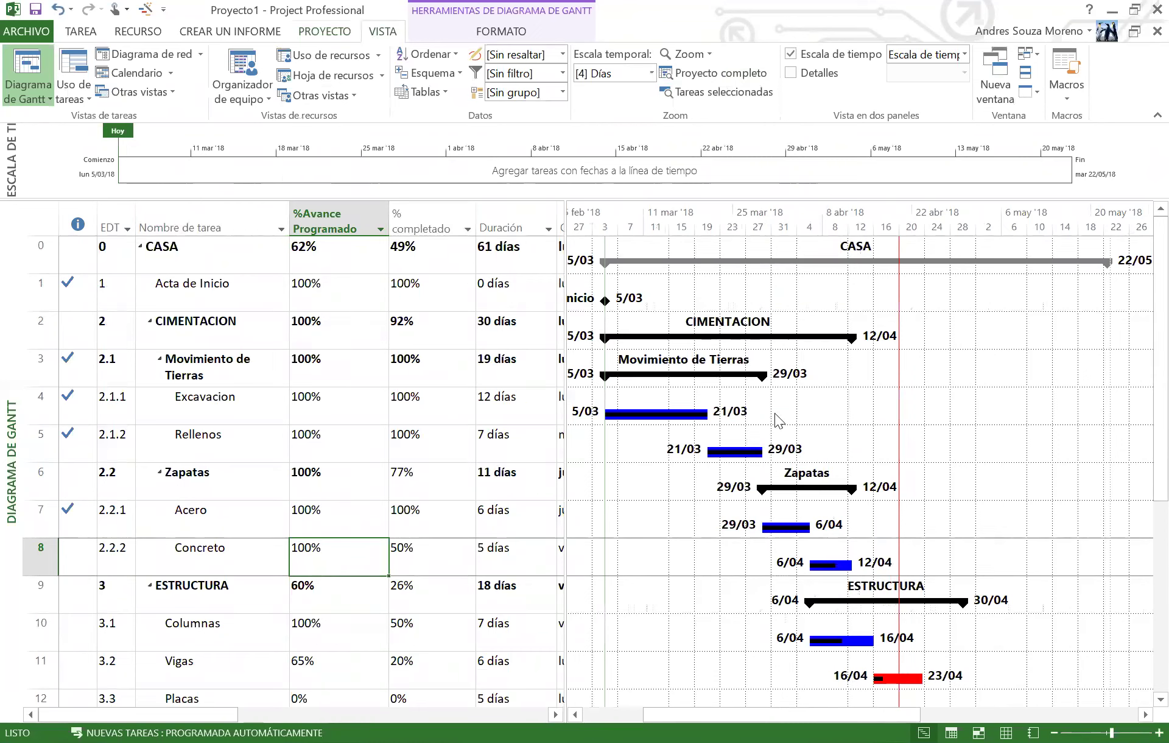
# Select all task rows from Fin de Obra up to CASA and copy them as a screen image, using selected rows and the timescale as shown.
pyautogui.scroll(-3, 701, 435)
pyautogui.click(33, 561)
pyautogui.moveTo(34, 560); pyautogui.dragTo(20, 135)
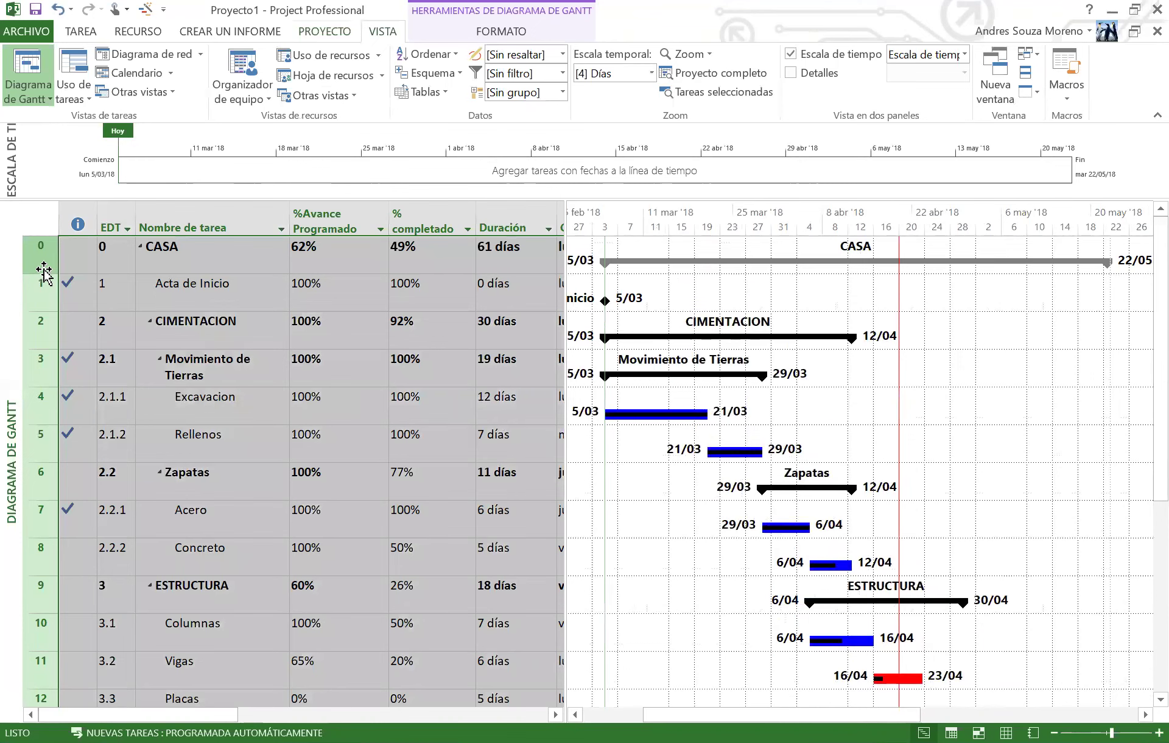
pyautogui.click(79, 32)
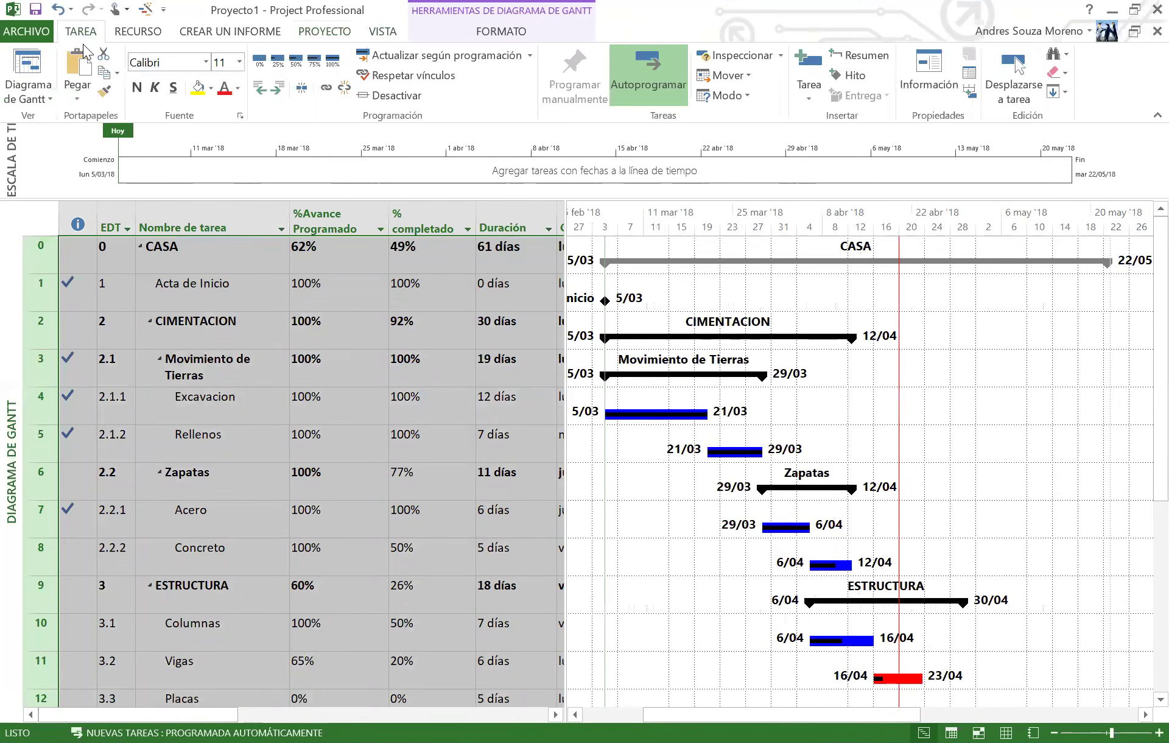
pyautogui.click(118, 74)
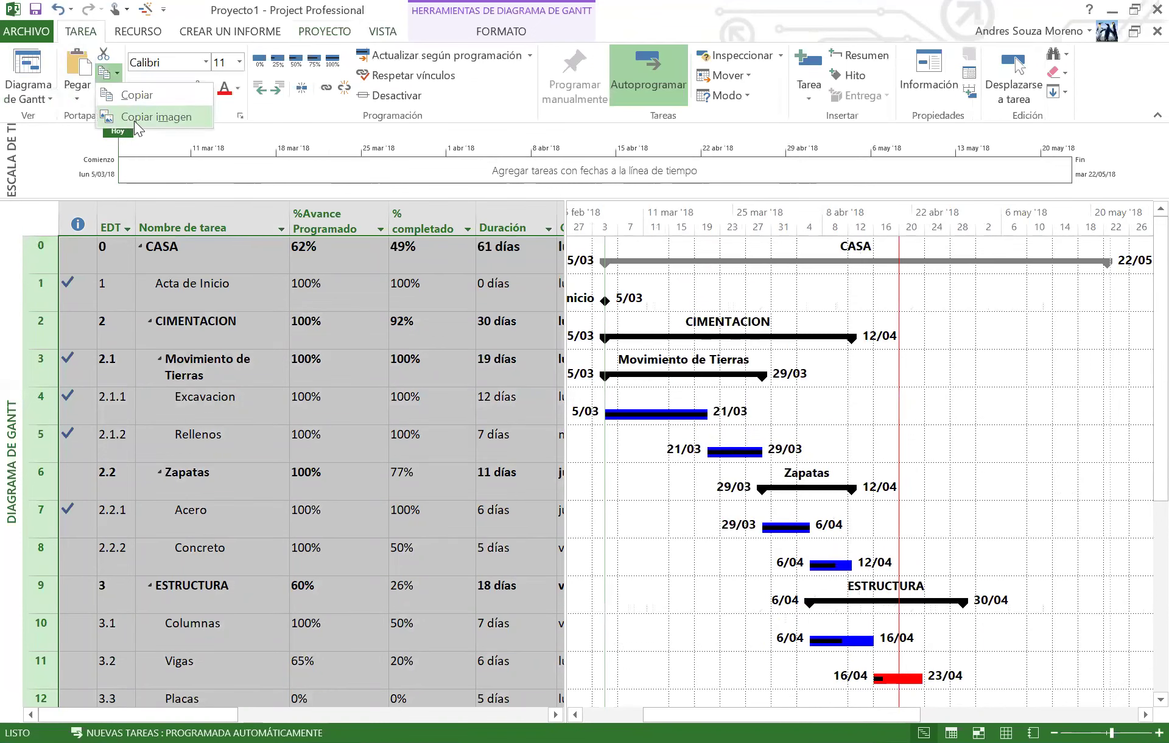
pyautogui.click(134, 117)
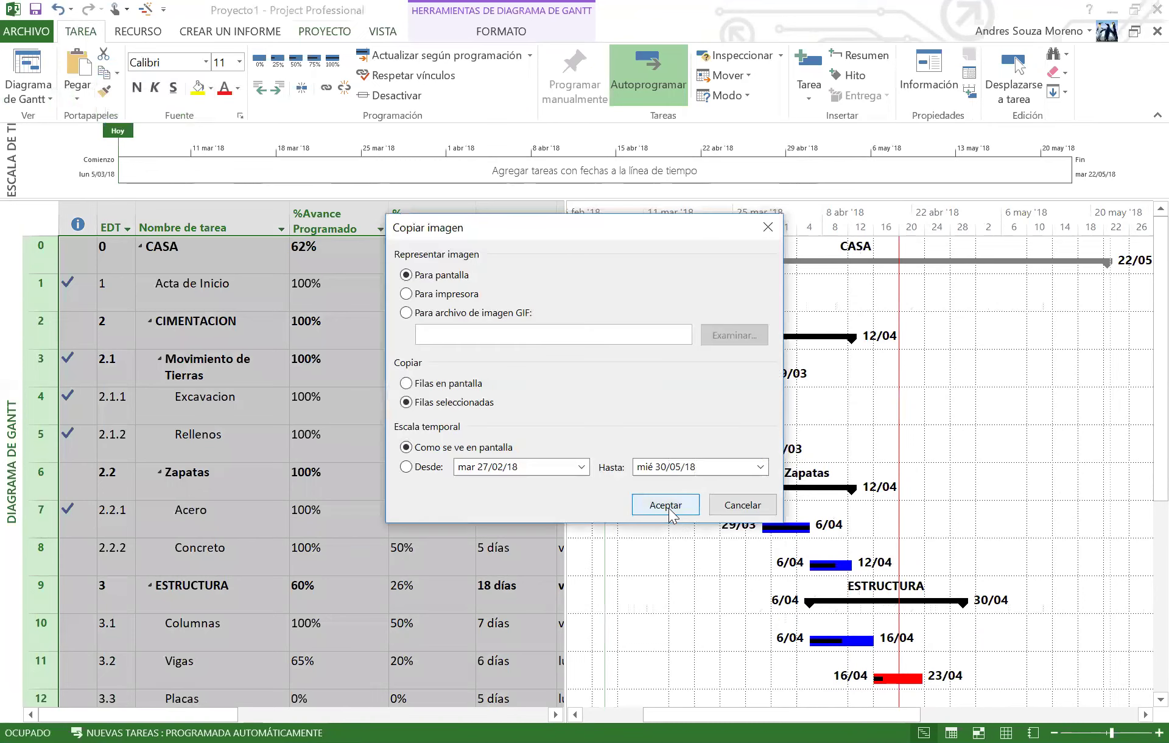
pyautogui.click(666, 506)
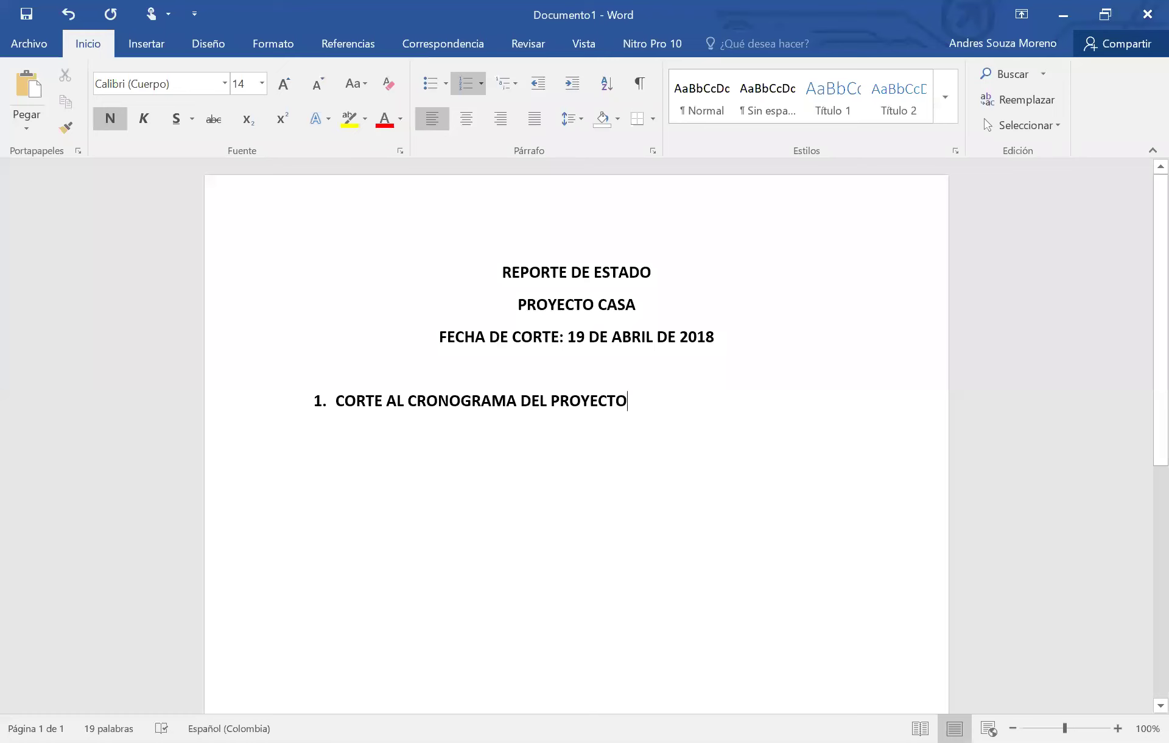
# In the Word status report, paste the Gantt image on an unnumbered line below the heading "CORTE AL CRONOGRAMA DEL PROYECTO".
pyautogui.press('Return')
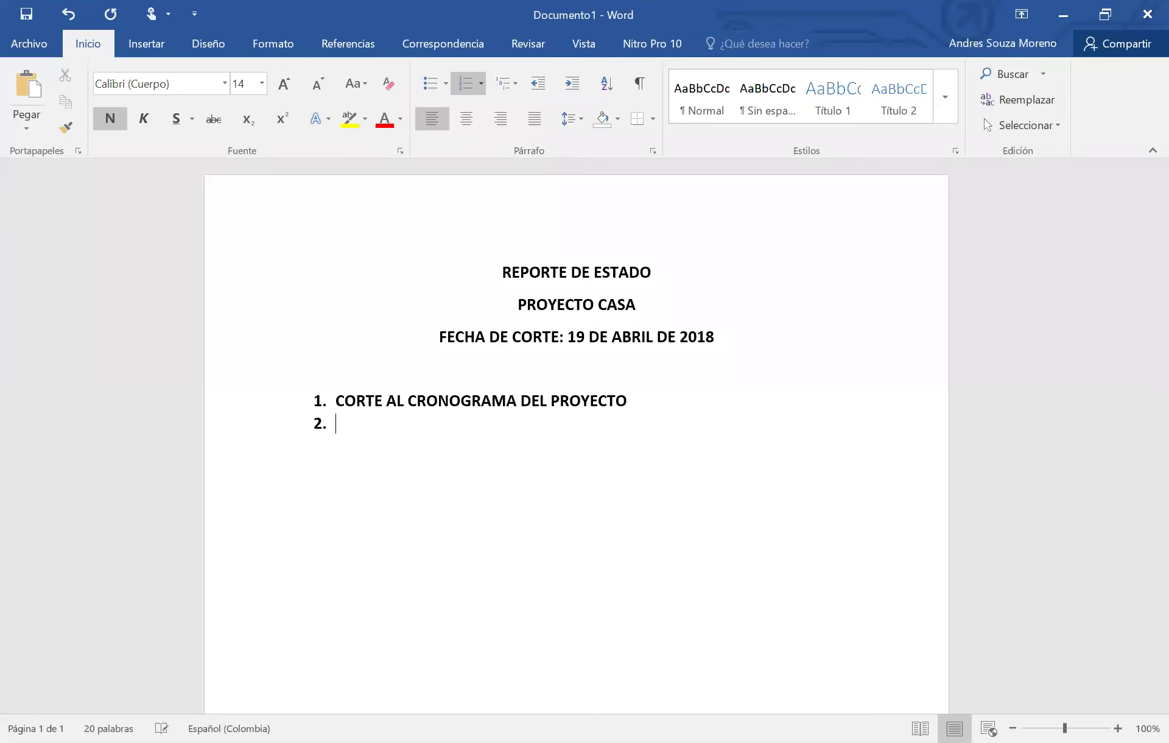
pyautogui.press('Return')
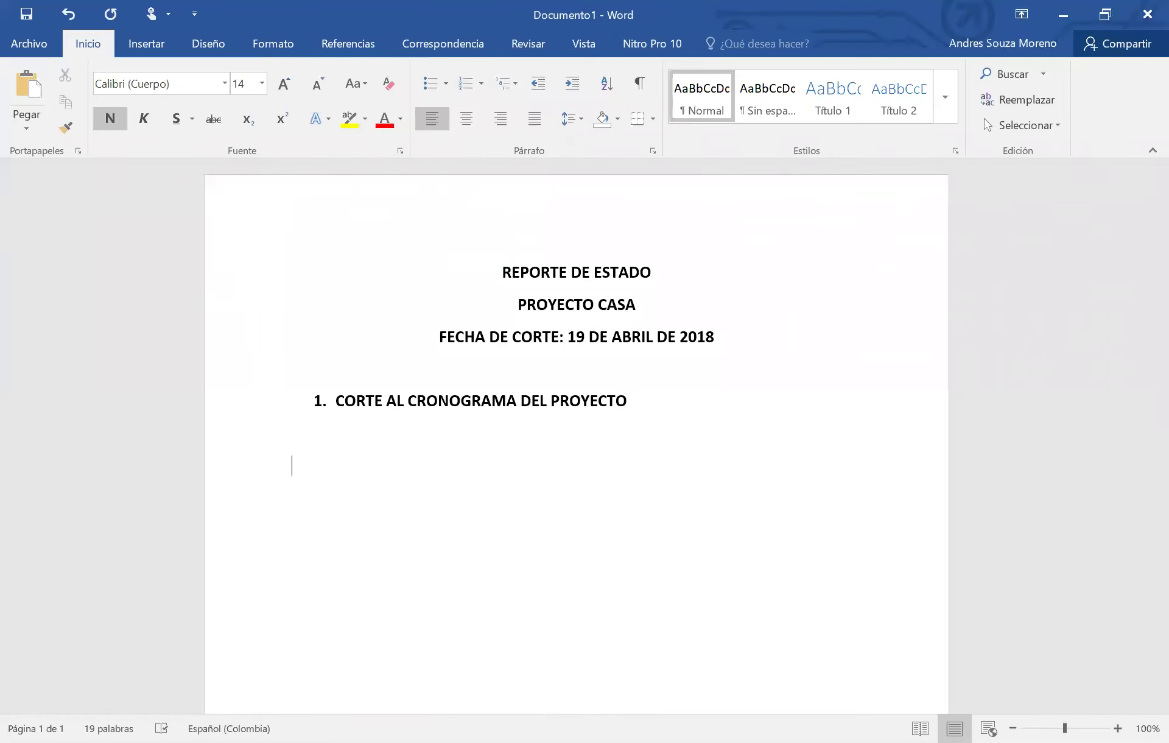
pyautogui.hotkey('ctrl', 'v')
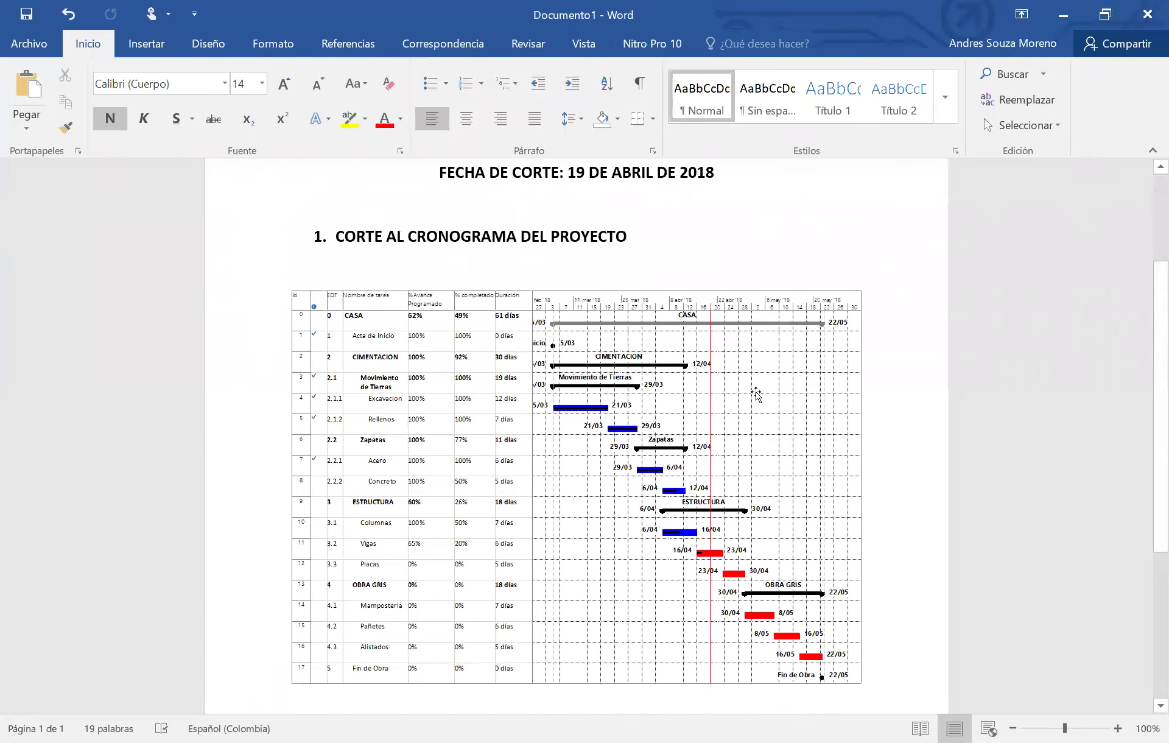
pyautogui.scroll(-3, 619, 363)
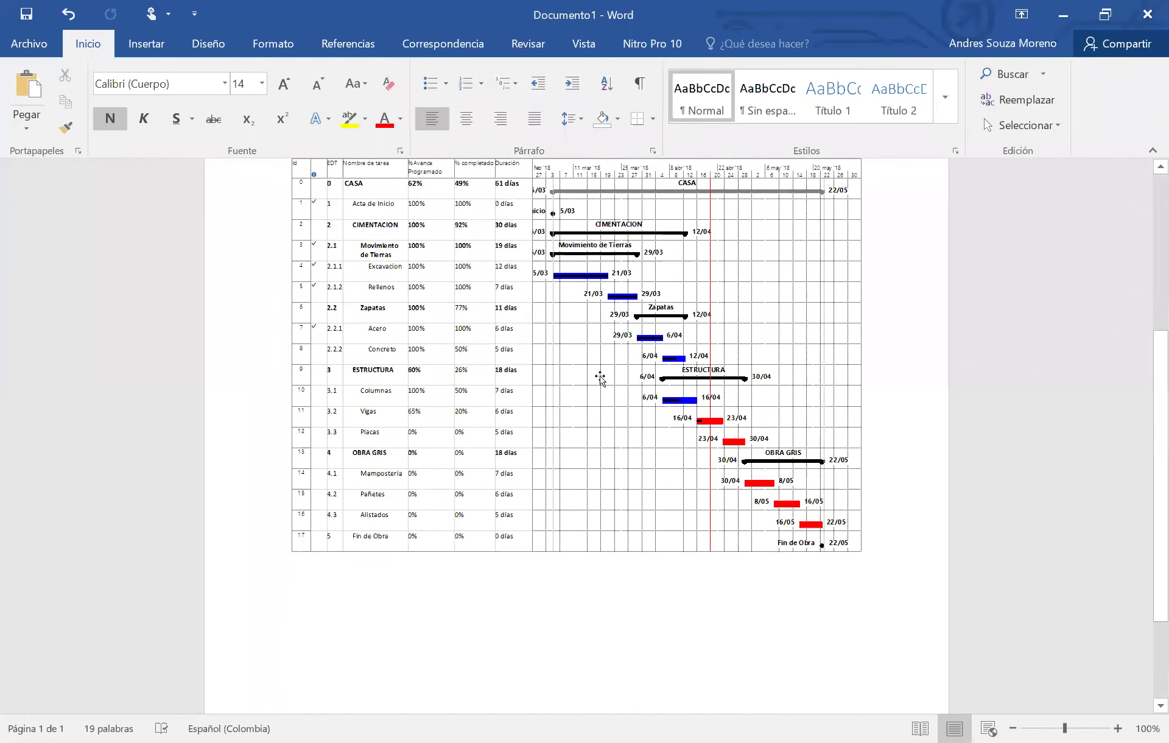
pyautogui.scroll(3, 601, 378)
pyautogui.scroll(3, 628, 387)
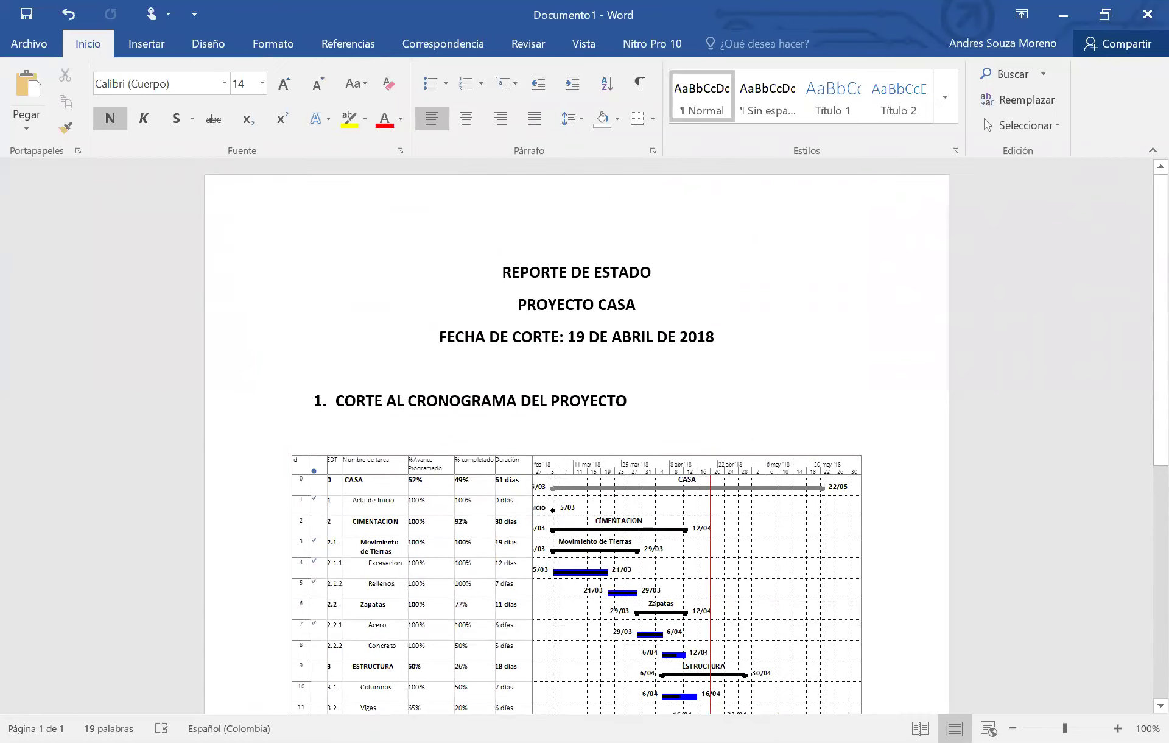
# Draw a rectangle about 5.9 cm wide and 0.9 cm high over the CASA row of the Gantt image's task table.
pyautogui.scroll(-3, 489, 418)
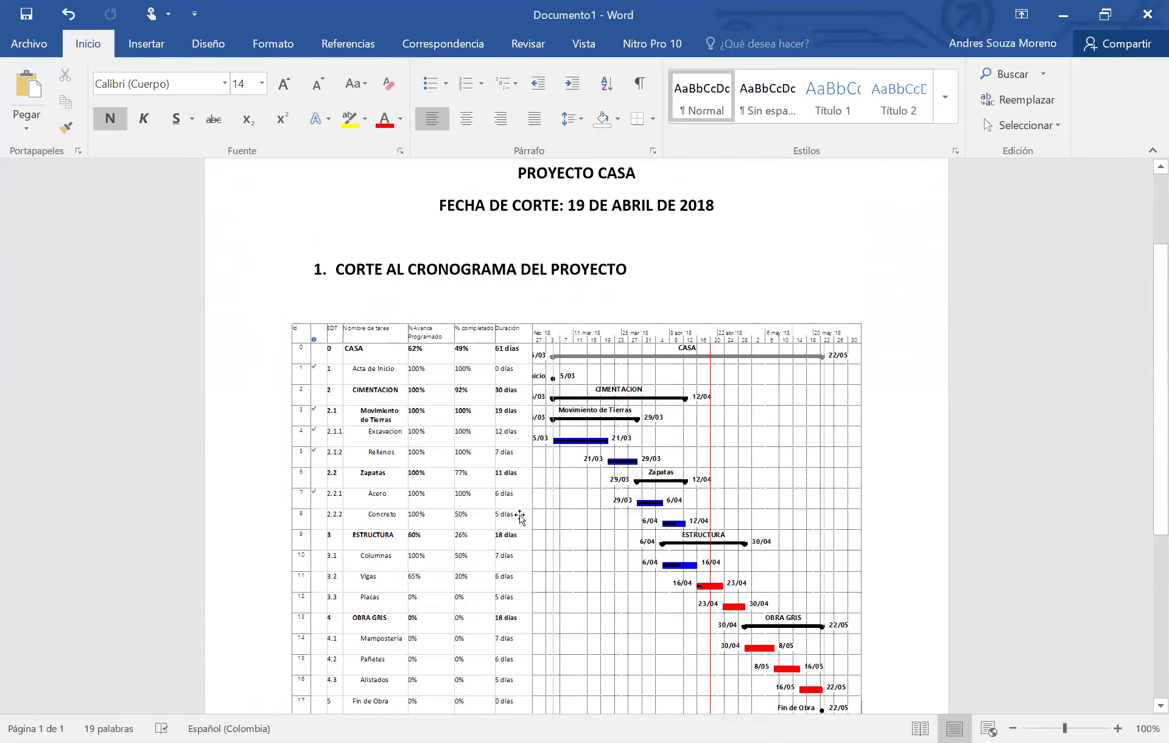
pyautogui.scroll(-3, 649, 576)
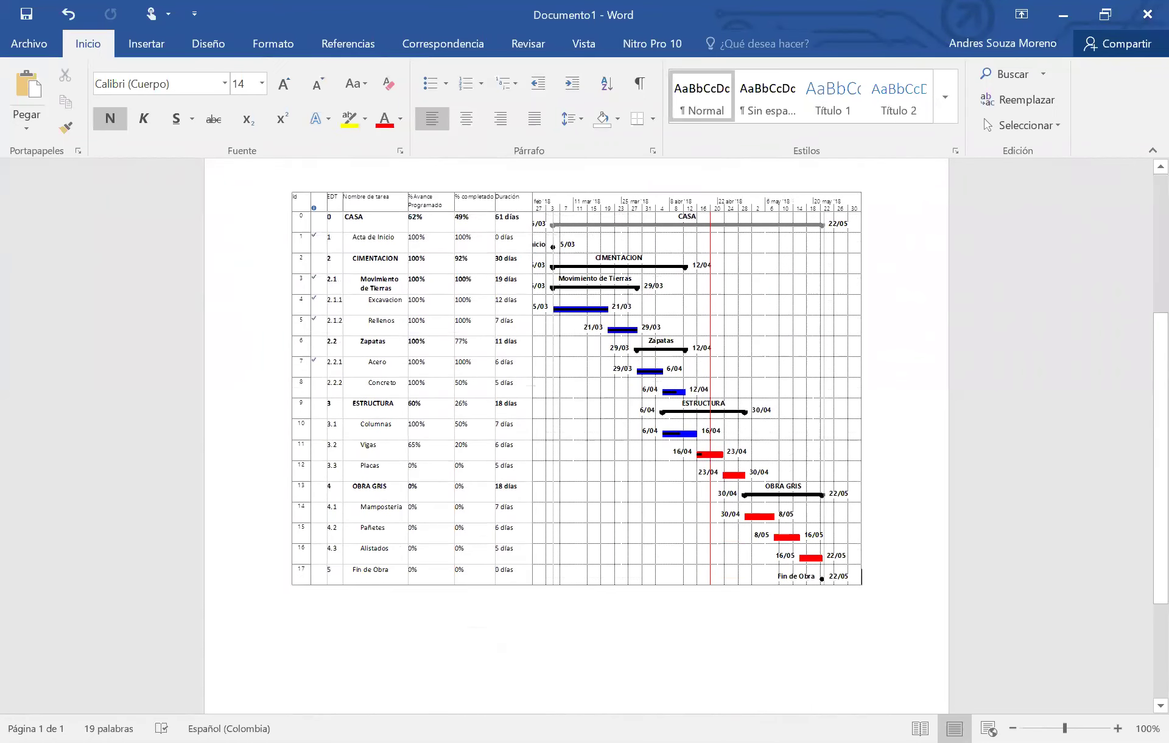
pyautogui.keyDown('ctrl'); pyautogui.scroll(2, 576, 388); pyautogui.keyUp('ctrl')
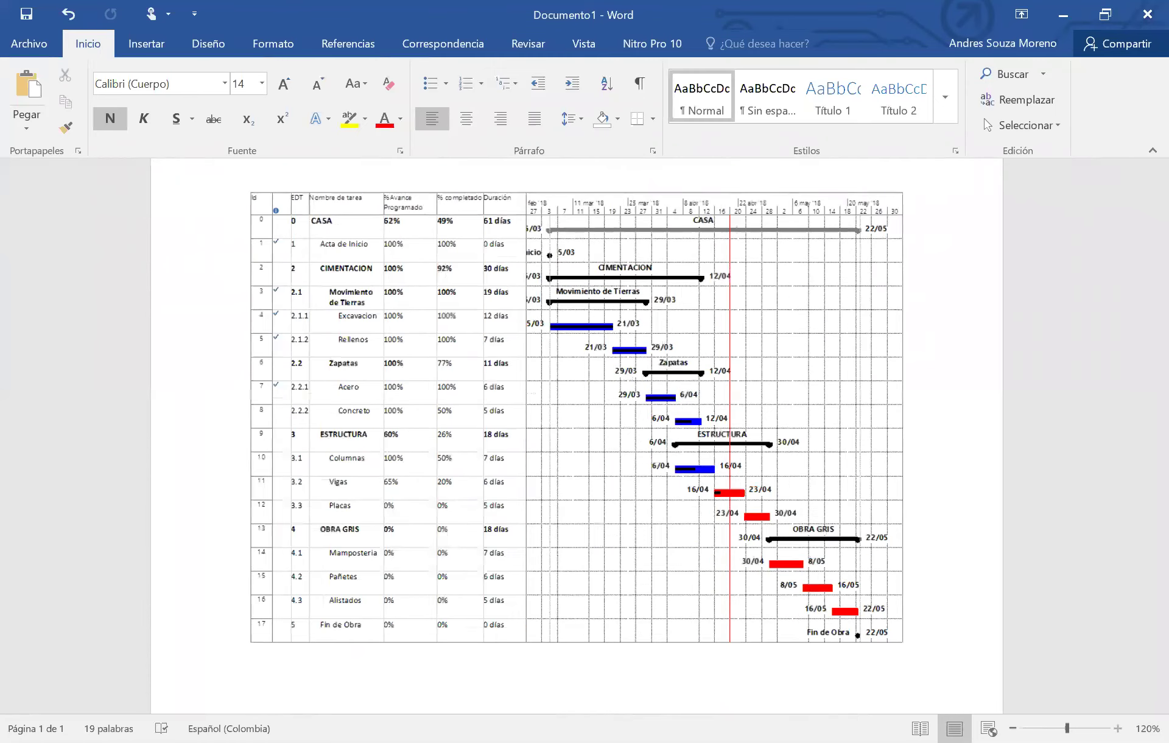
pyautogui.keyDown('ctrl'); pyautogui.scroll(1, 592, 438); pyautogui.keyUp('ctrl')
pyautogui.scroll(6, 532, 396)
pyautogui.scroll(-8, 548, 399)
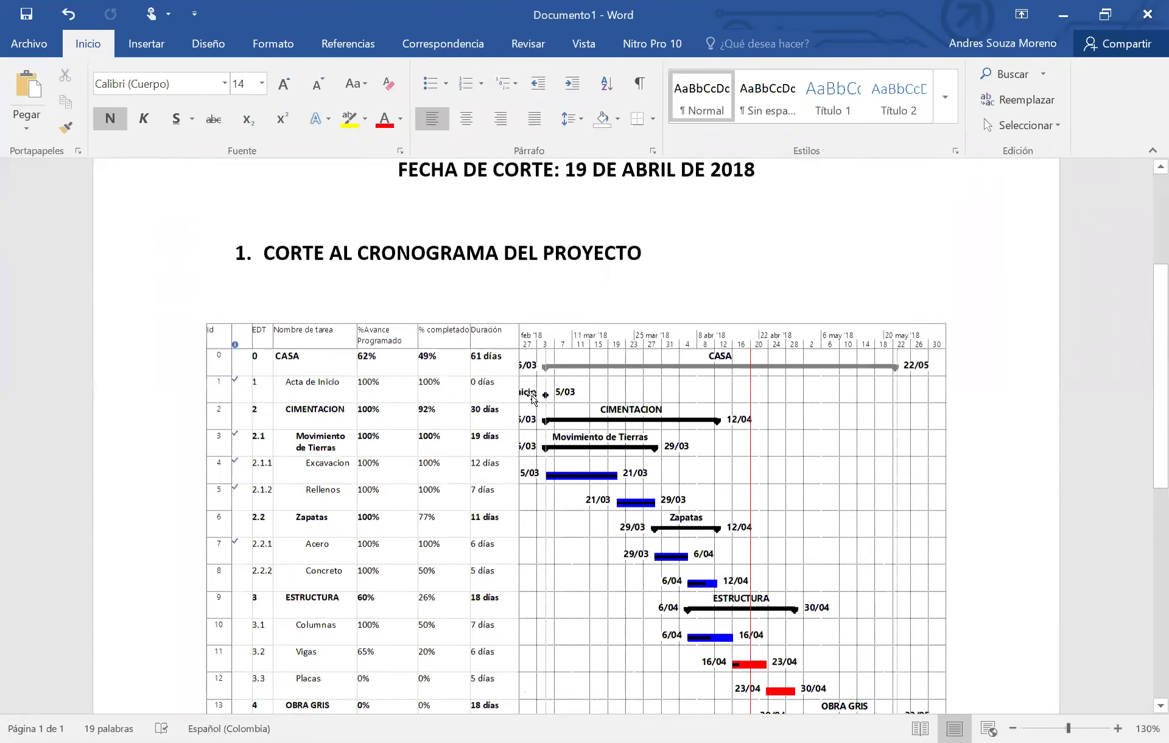
pyautogui.scroll(3, 549, 403)
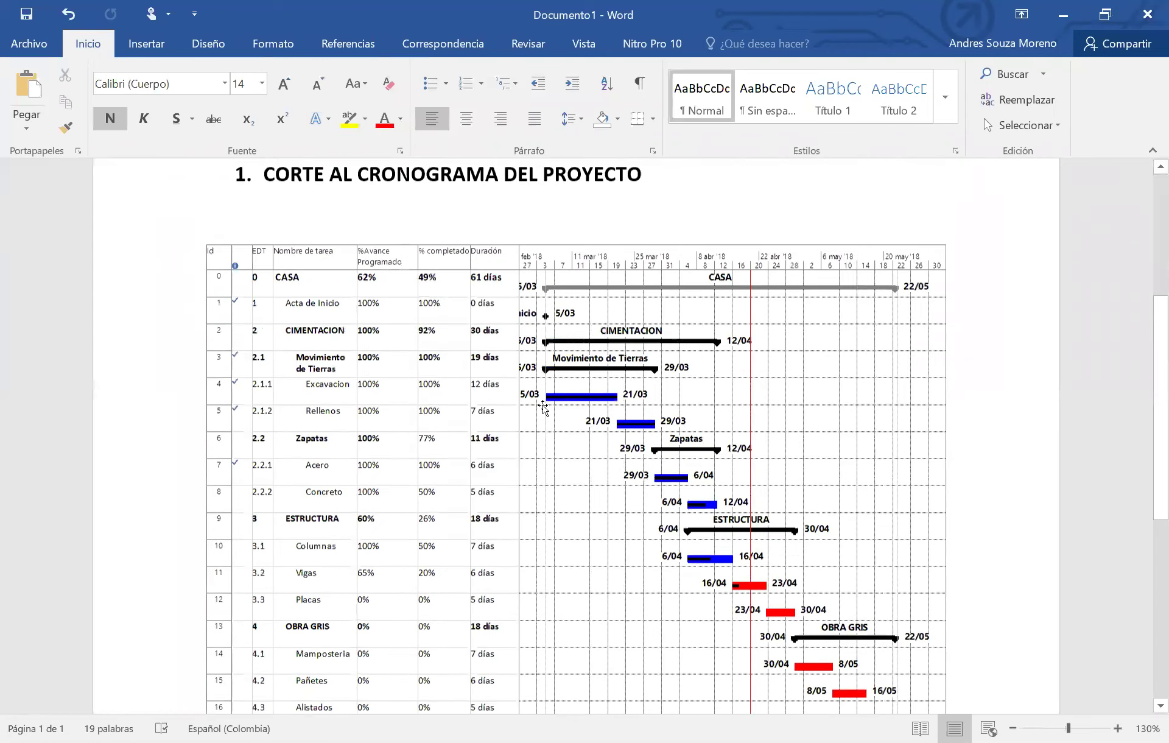
pyautogui.click(149, 44)
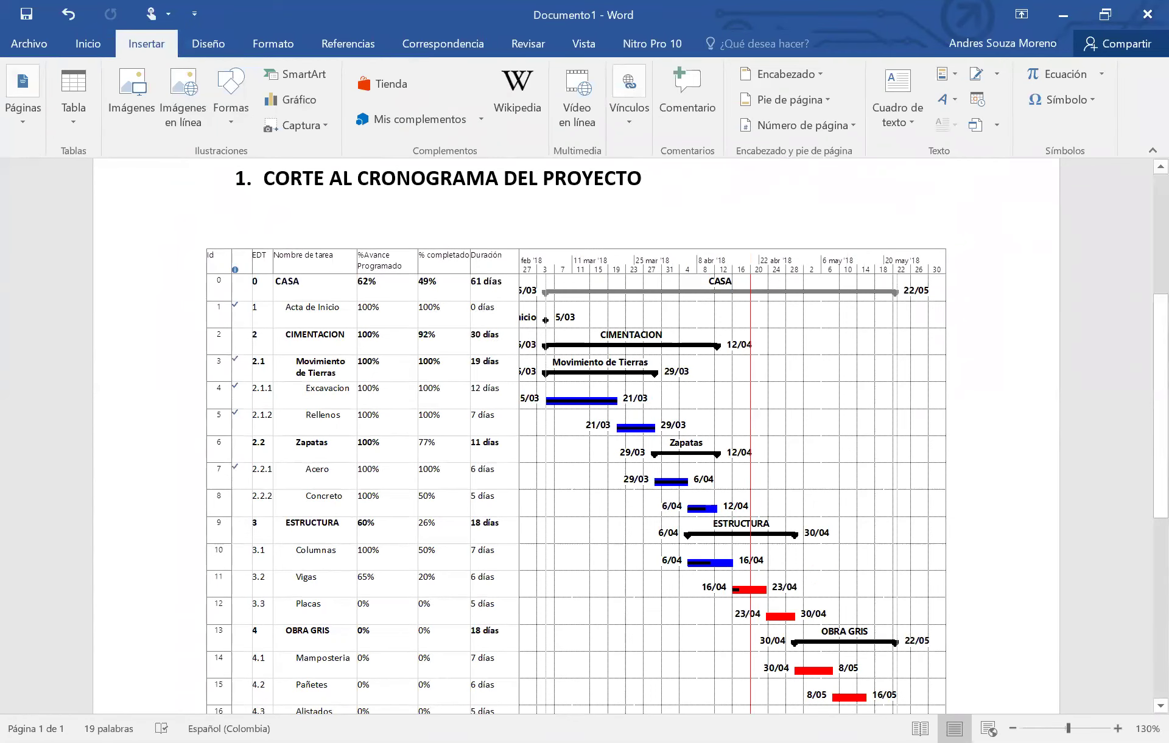
pyautogui.click(219, 123)
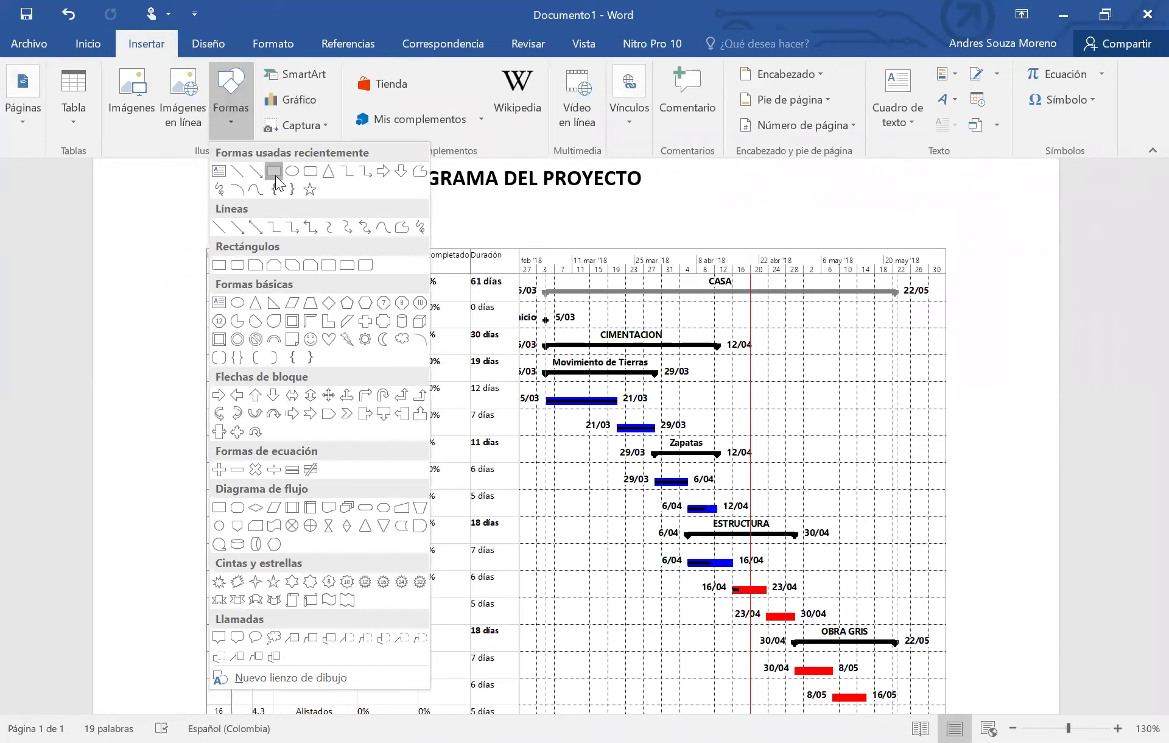
pyautogui.click(251, 270)
pyautogui.moveTo(247, 258)
pyautogui.mouseDown()
pyautogui.moveTo(390, 299)
pyautogui.moveTo(555, 307)
pyautogui.moveTo(512, 299)
pyautogui.mouseUp()
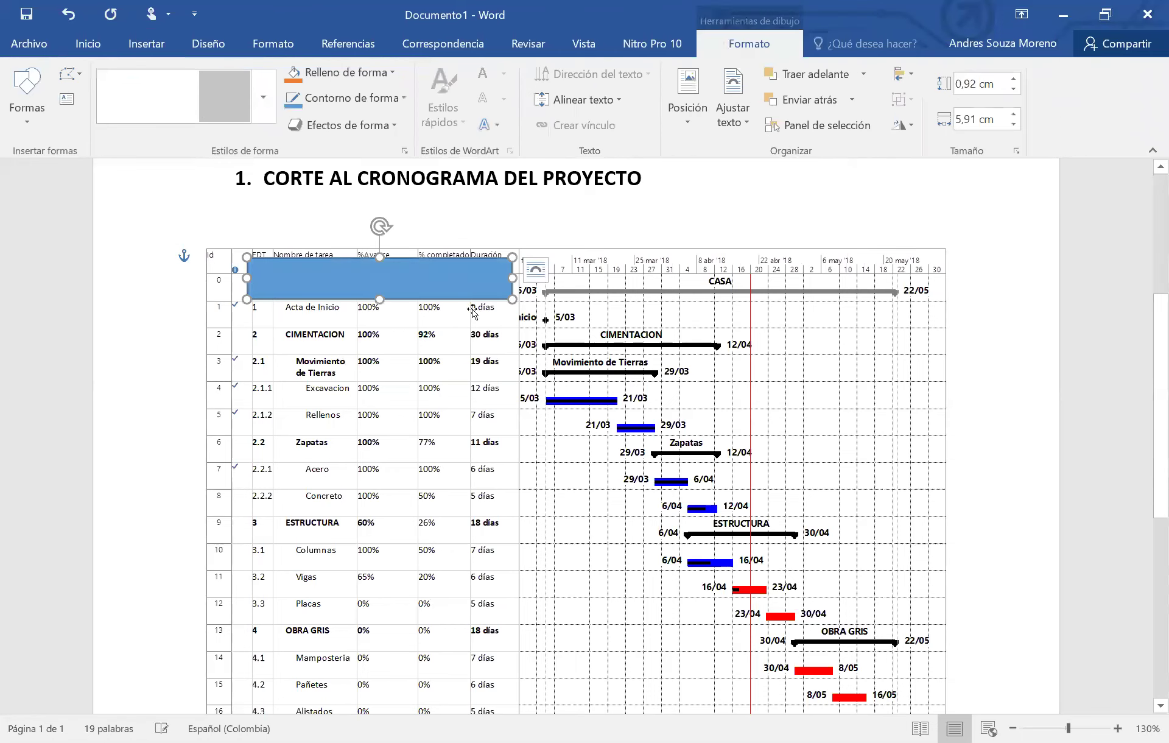
# Format the rectangle over the CASA row with no fill and a solid red outline.
pyautogui.rightClick(469, 275)
pyautogui.click(546, 606)
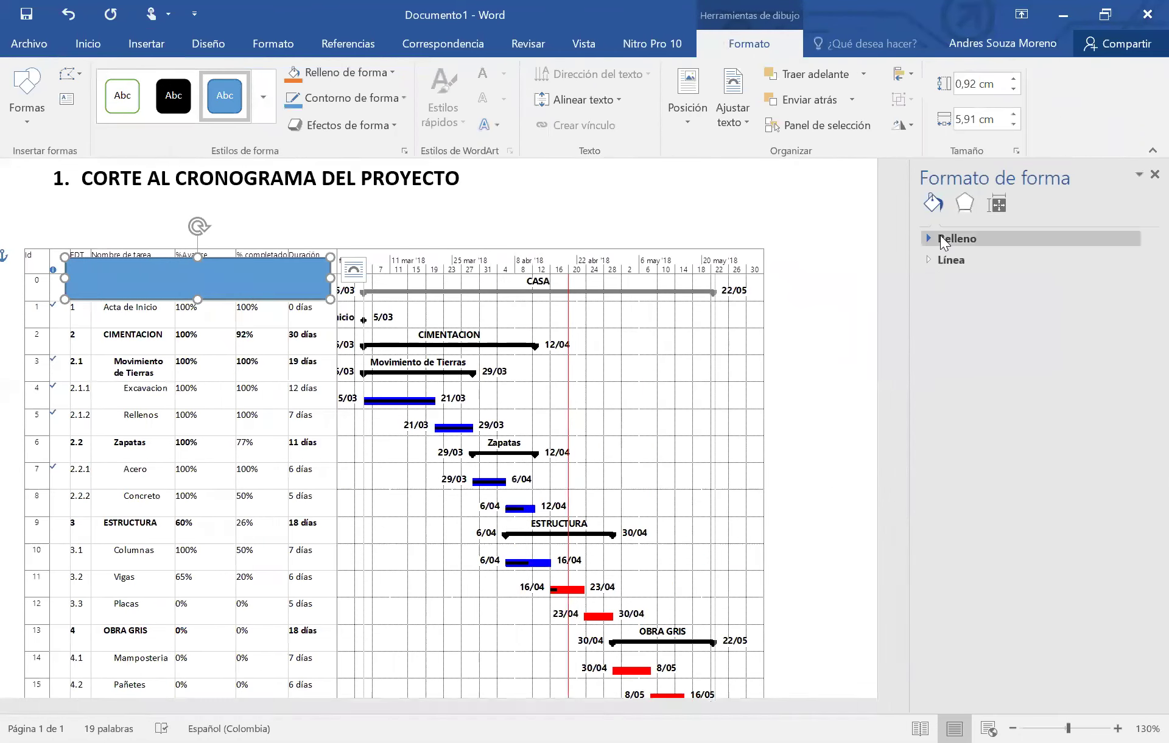
pyautogui.click(945, 263)
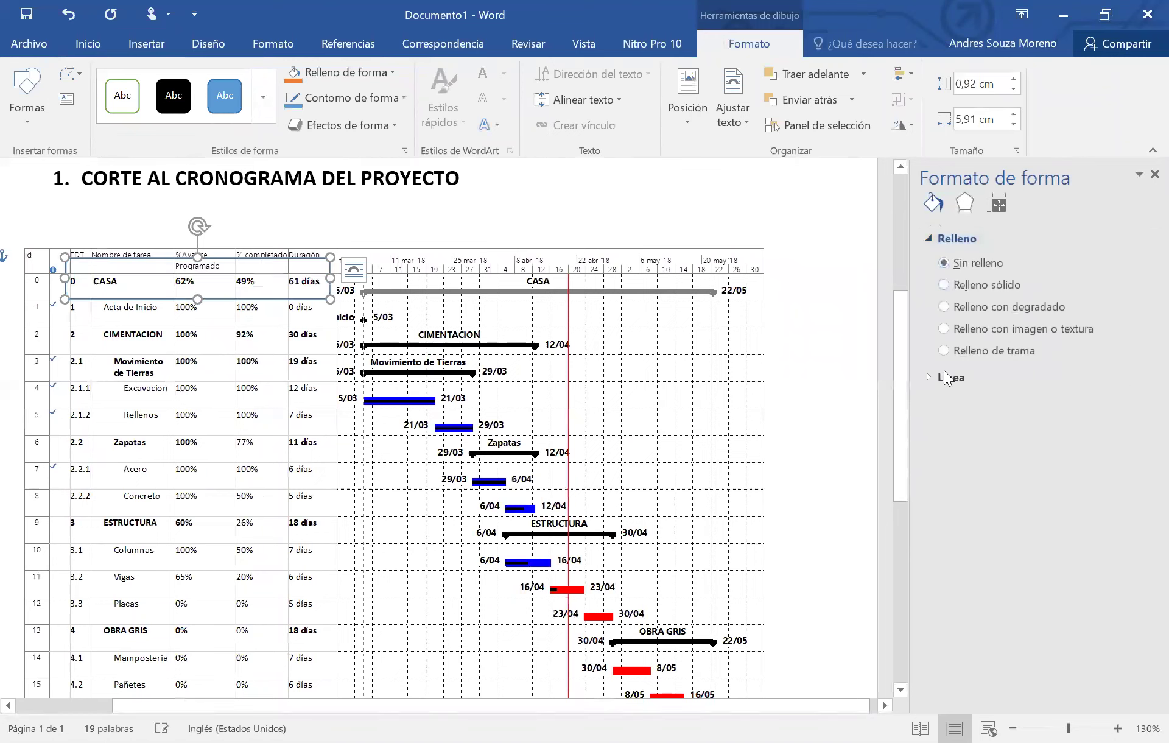
pyautogui.click(955, 380)
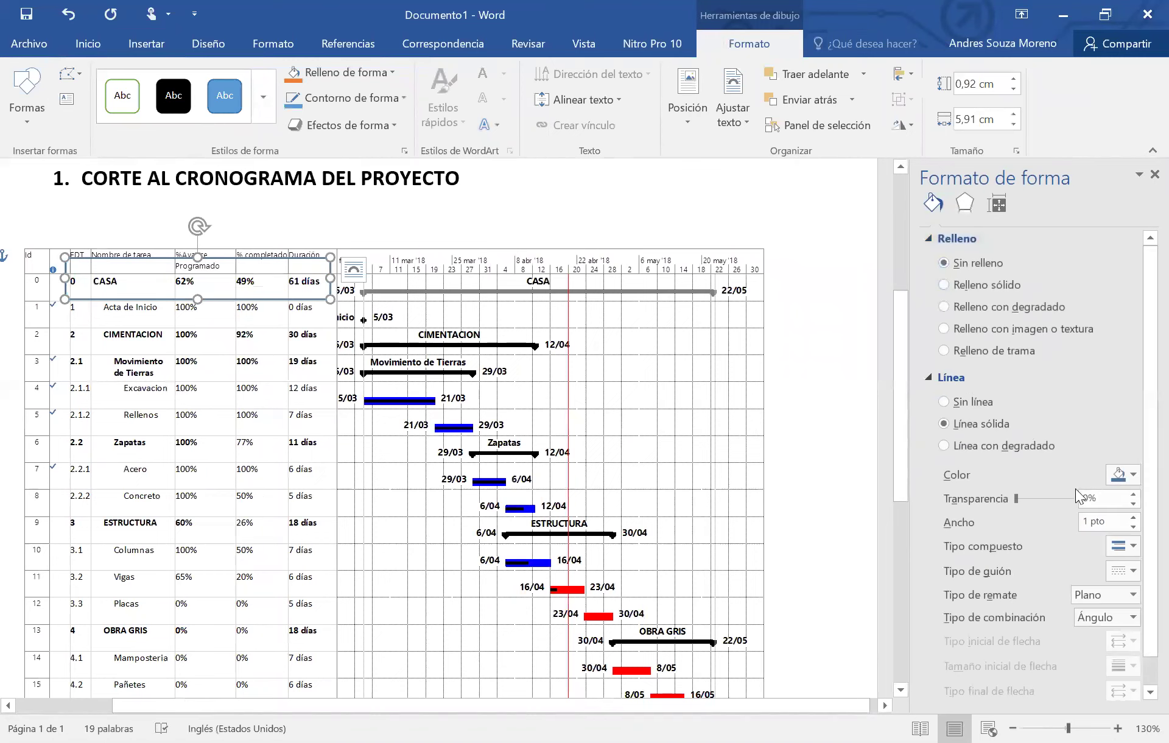
pyautogui.click(1124, 475)
pyautogui.click(1047, 609)
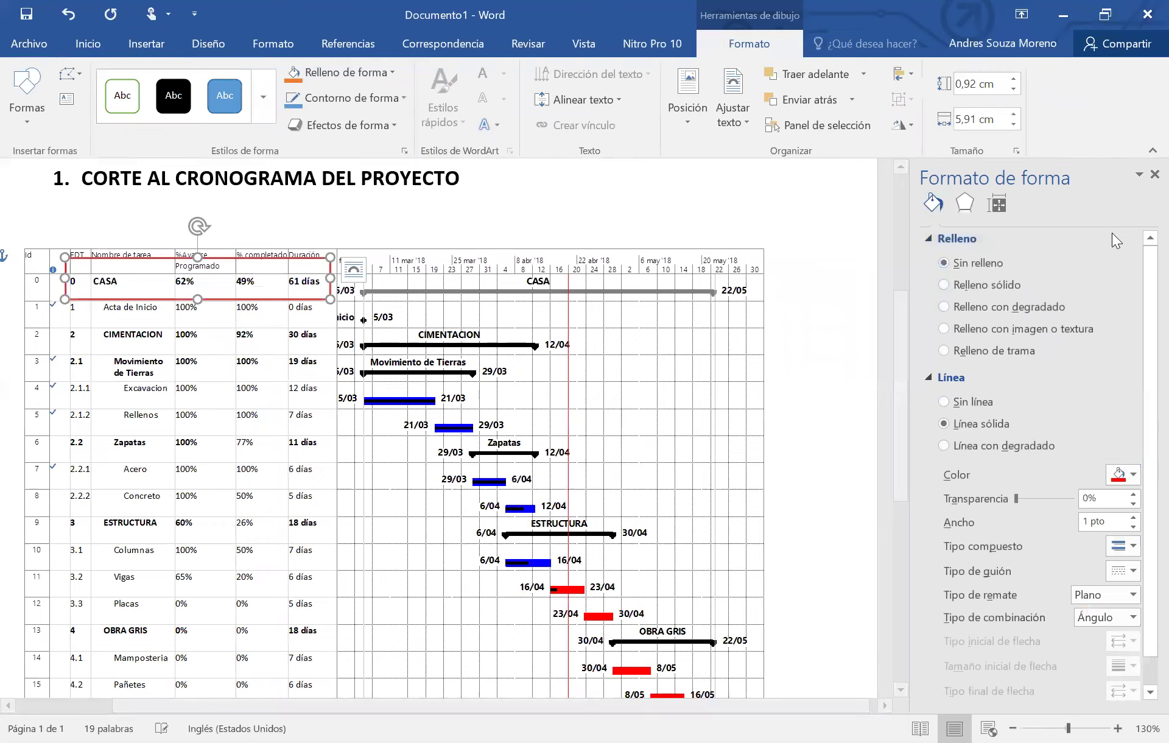
pyautogui.click(1155, 175)
pyautogui.click(425, 339)
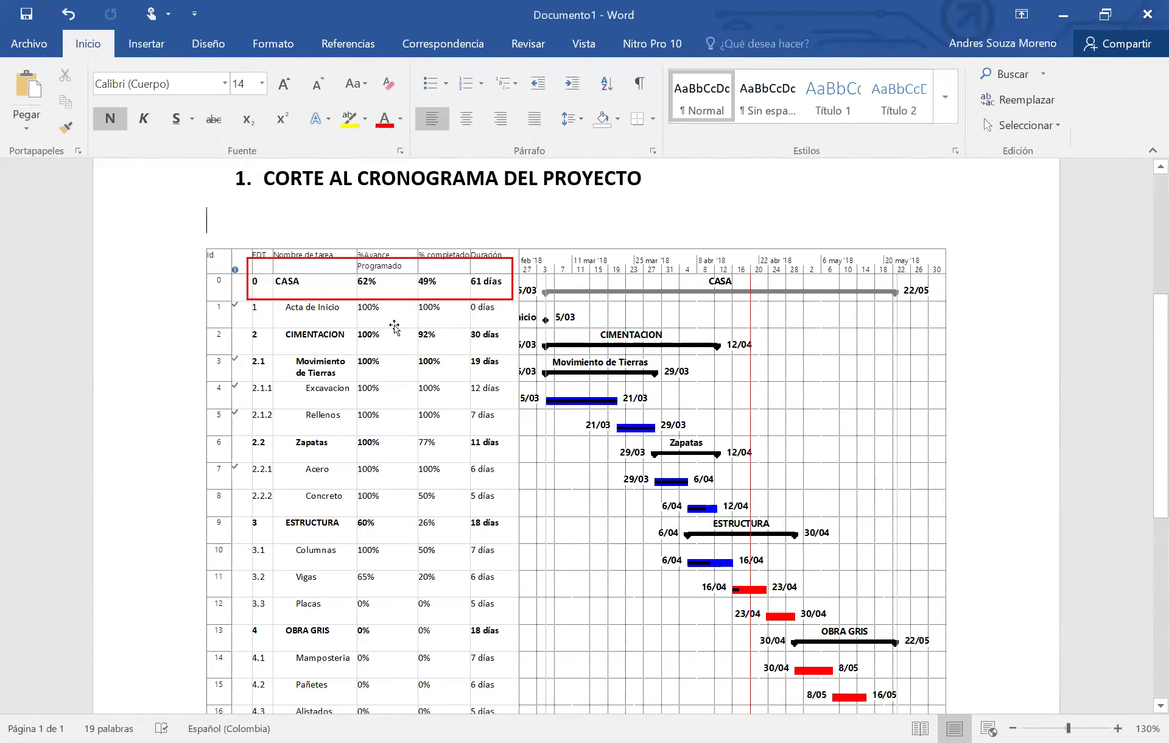
# Duplicate the red rectangle and move one of the two onto the Zapatas row, leaving the other around the CASA row.
pyautogui.click(436, 266)
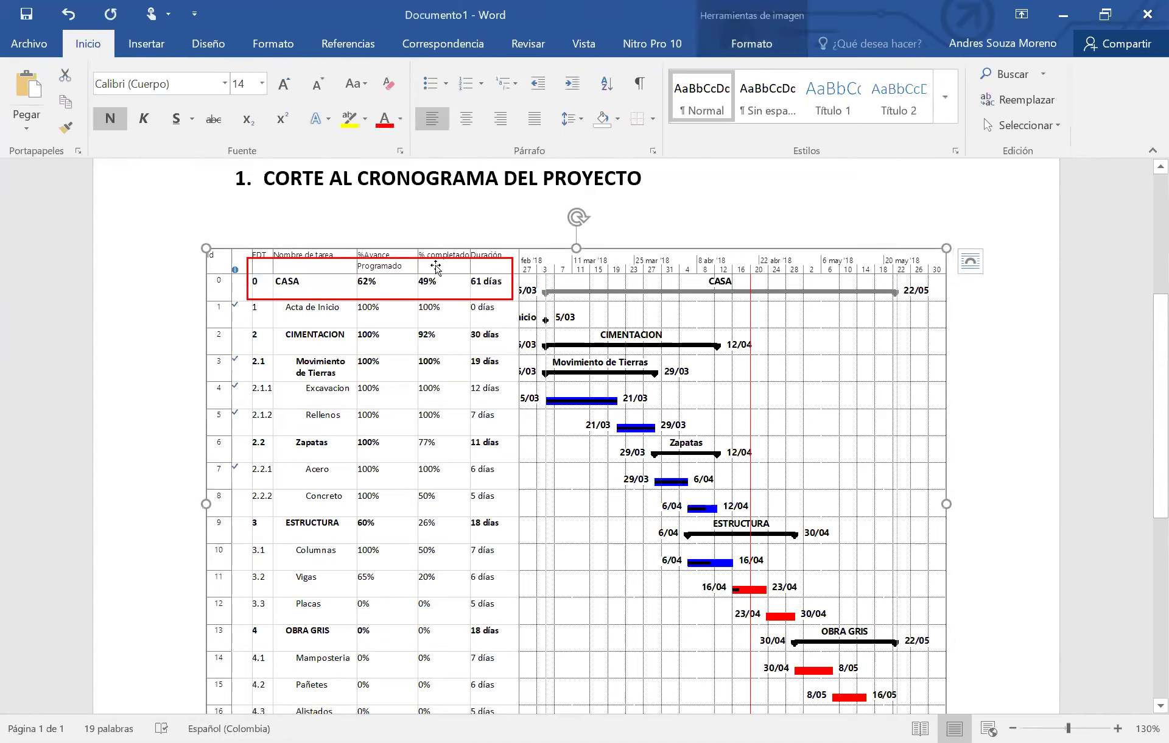
pyautogui.click(422, 300)
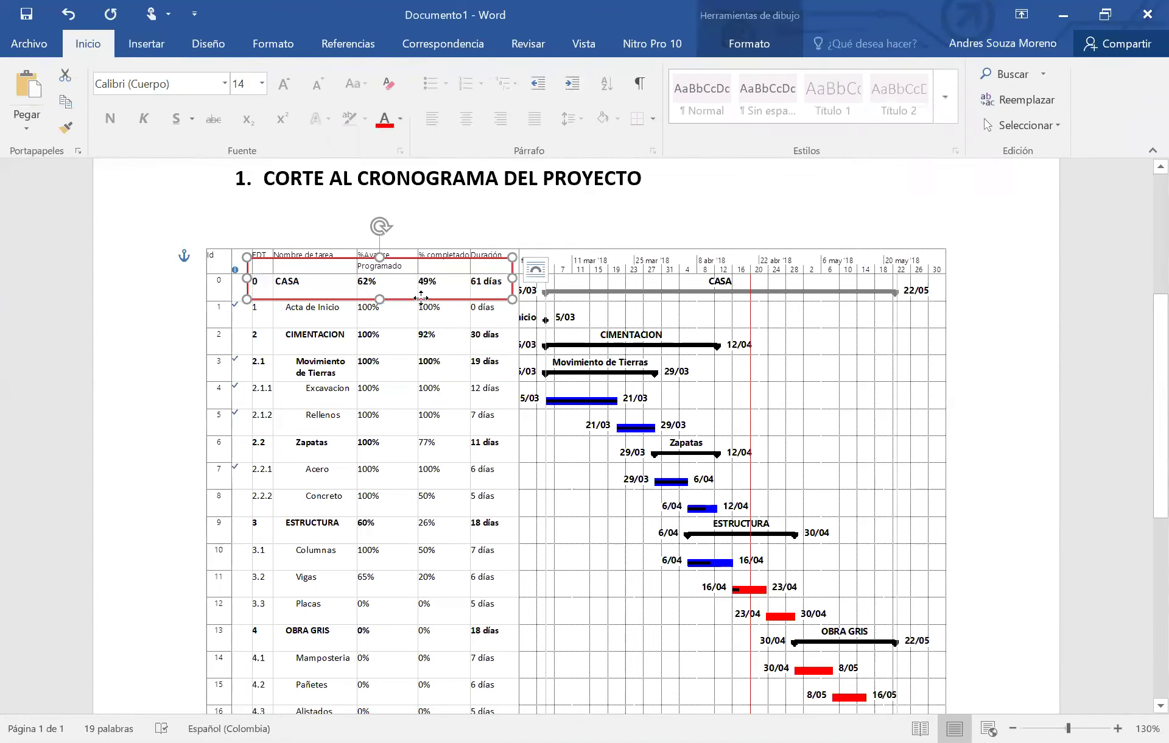
pyautogui.rightClick(421, 298)
pyautogui.click(458, 331)
pyautogui.scroll(-2, 324, 341)
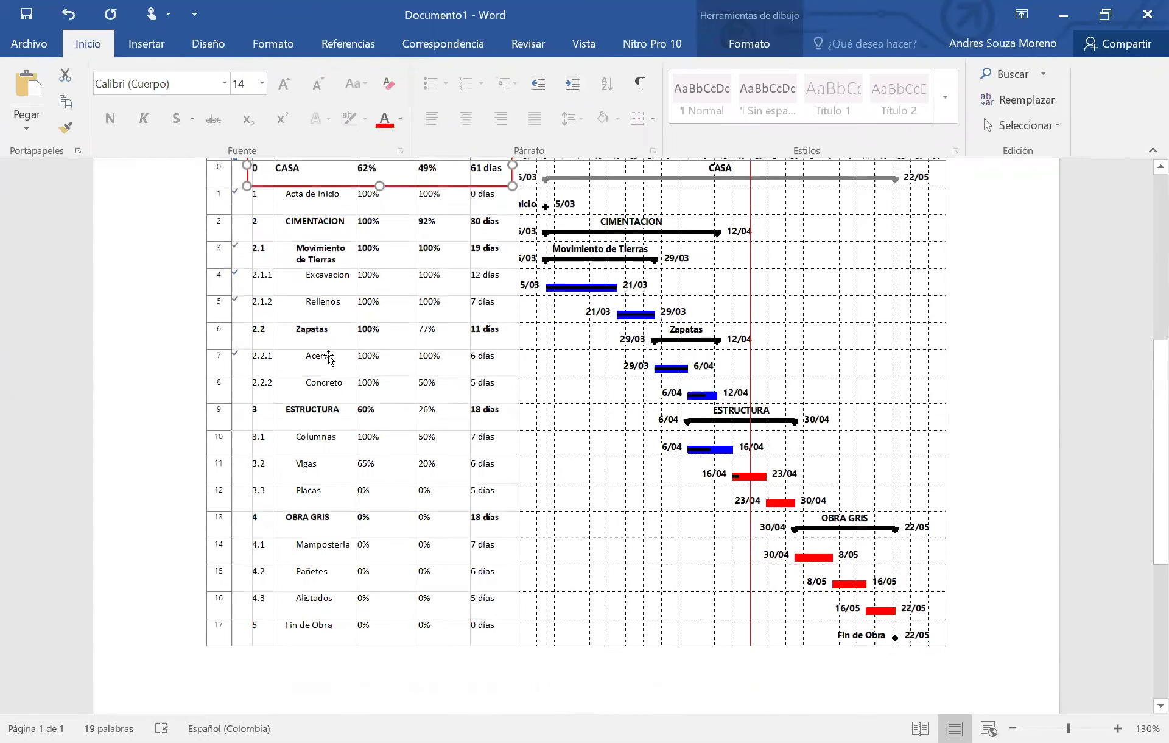
pyautogui.rightClick(324, 340)
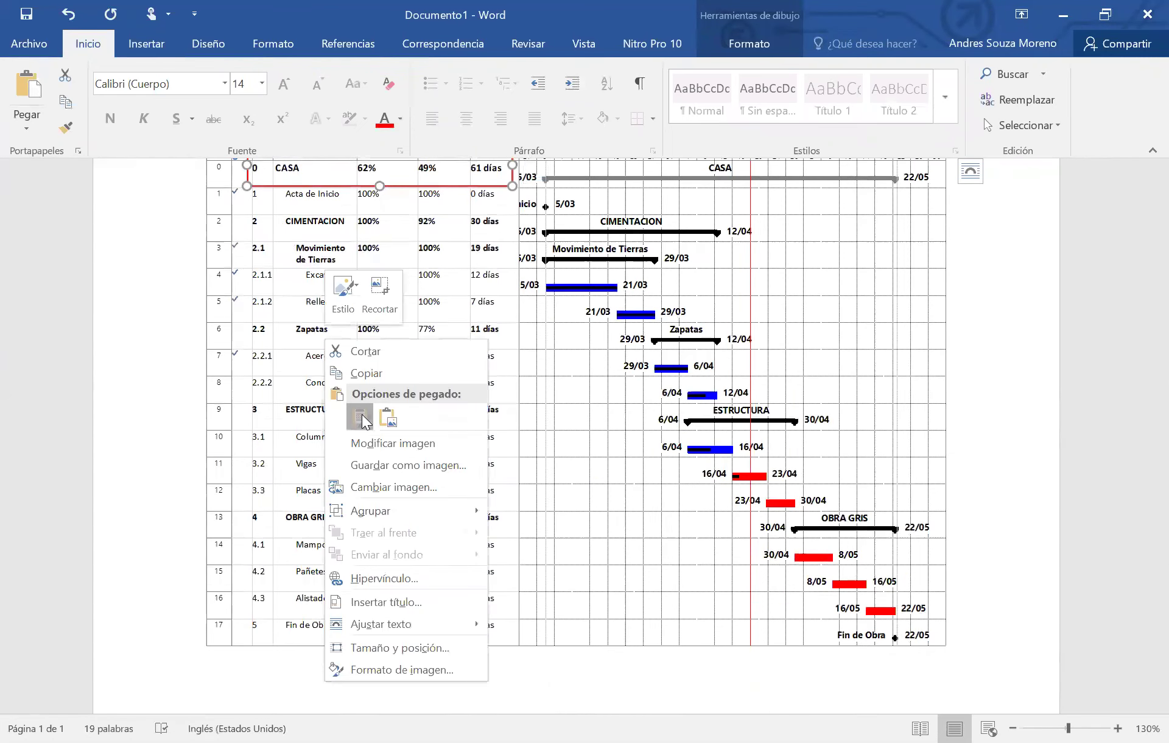
pyautogui.click(386, 415)
pyautogui.click(390, 353)
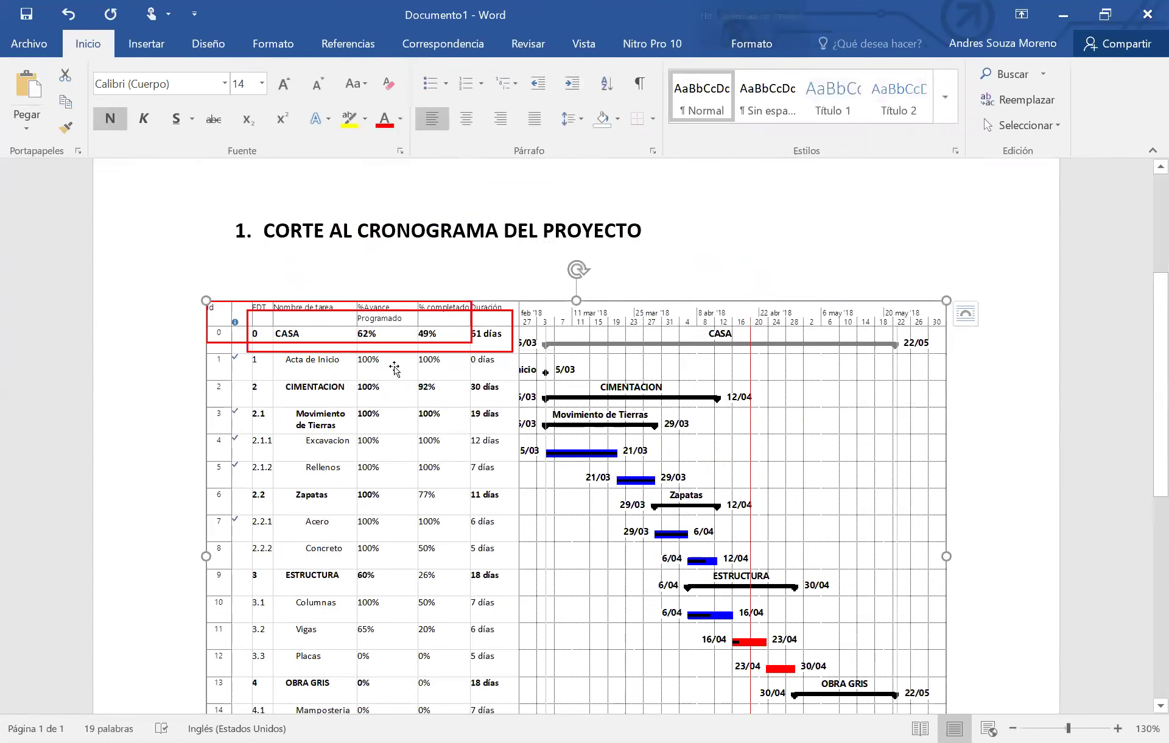
pyautogui.moveTo(397, 356); pyautogui.dragTo(401, 521)
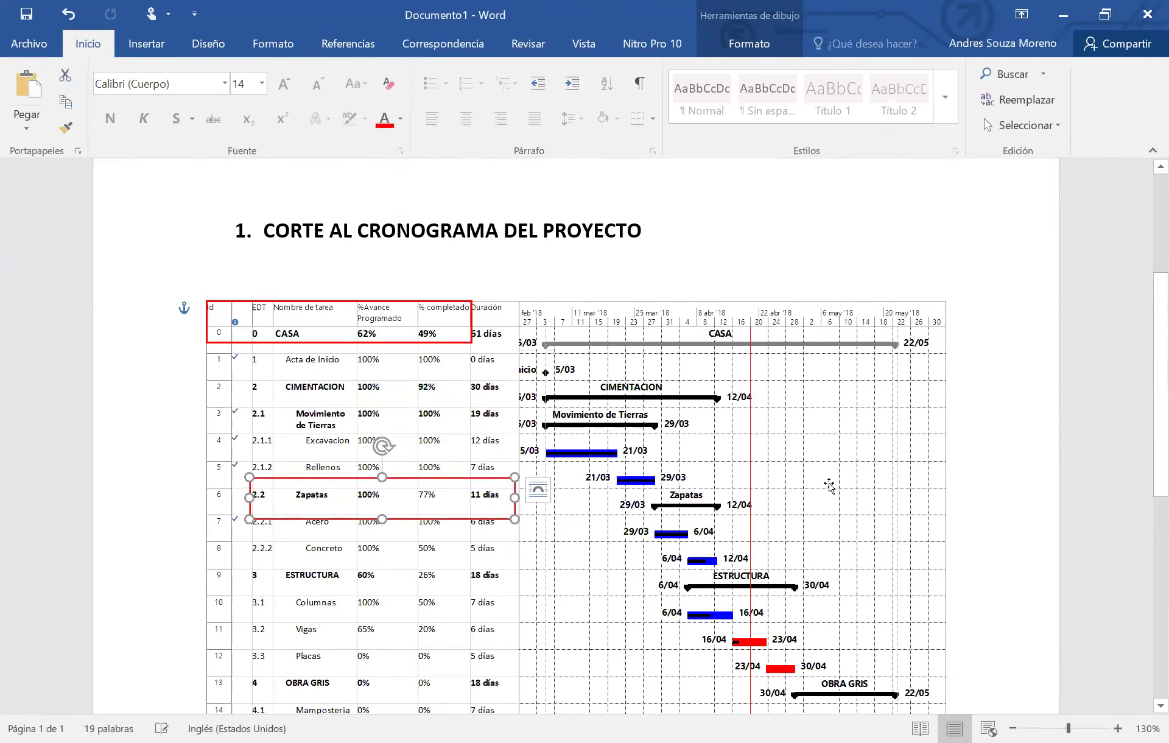
pyautogui.click(830, 484)
# Review the Gantt image in the report, comparing the framed CASA and Zapatas rows with the remaining tasks and their bars.
pyautogui.scroll(-3, 845, 439)
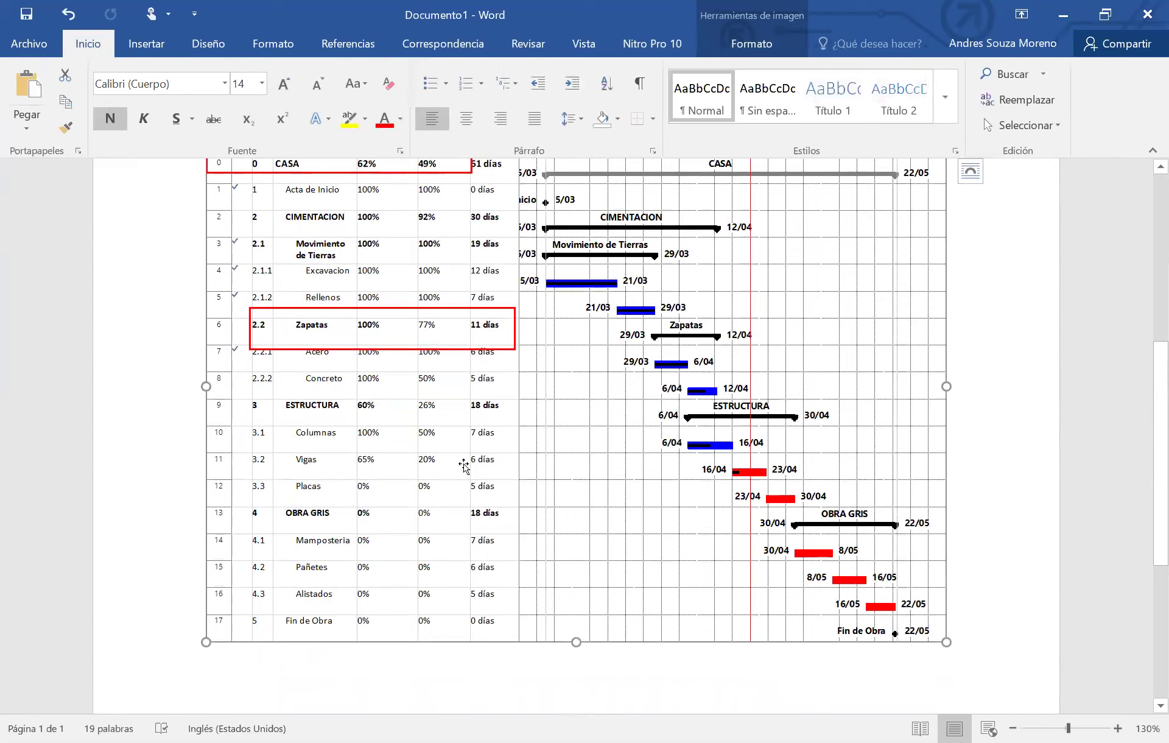
pyautogui.scroll(5, 683, 503)
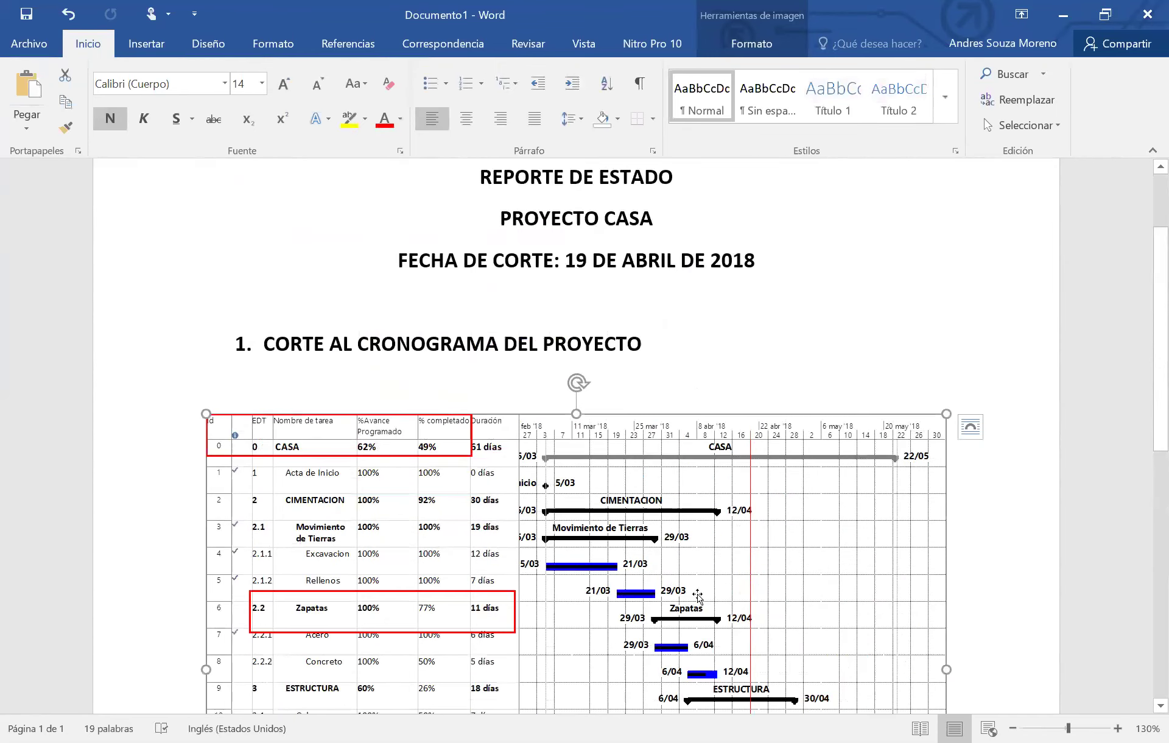
pyautogui.scroll(-6, 706, 604)
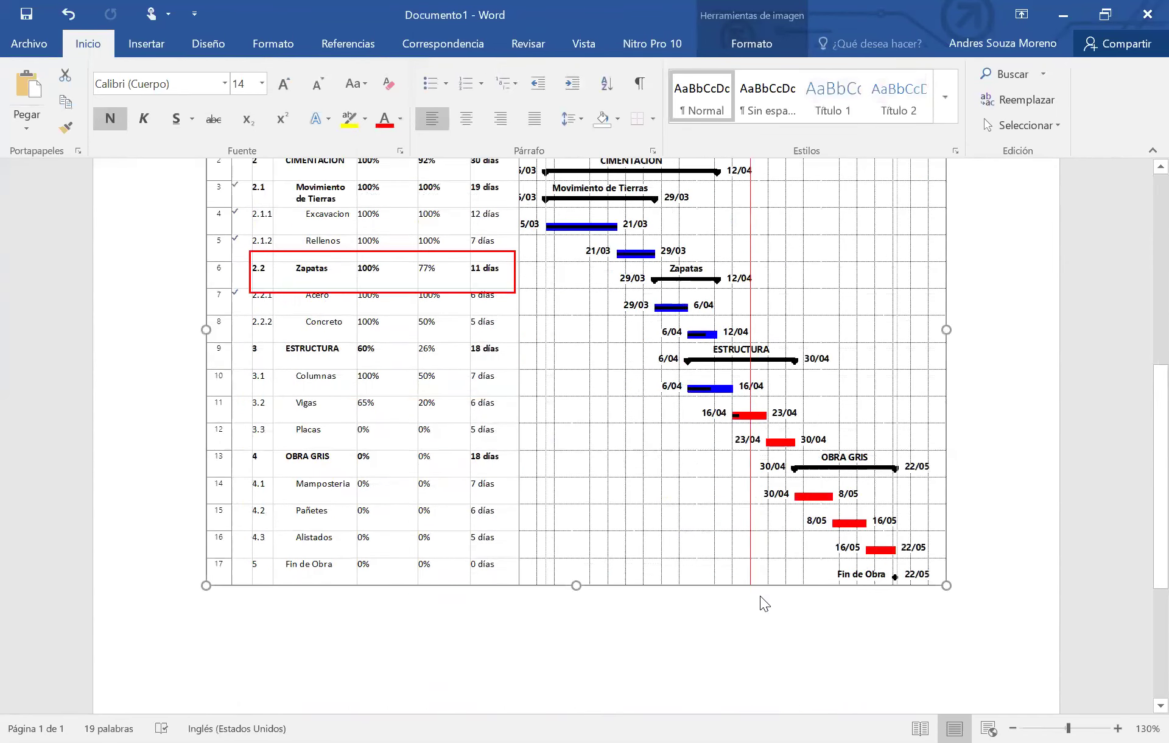
pyautogui.scroll(-2, 763, 591)
pyautogui.scroll(5, 765, 590)
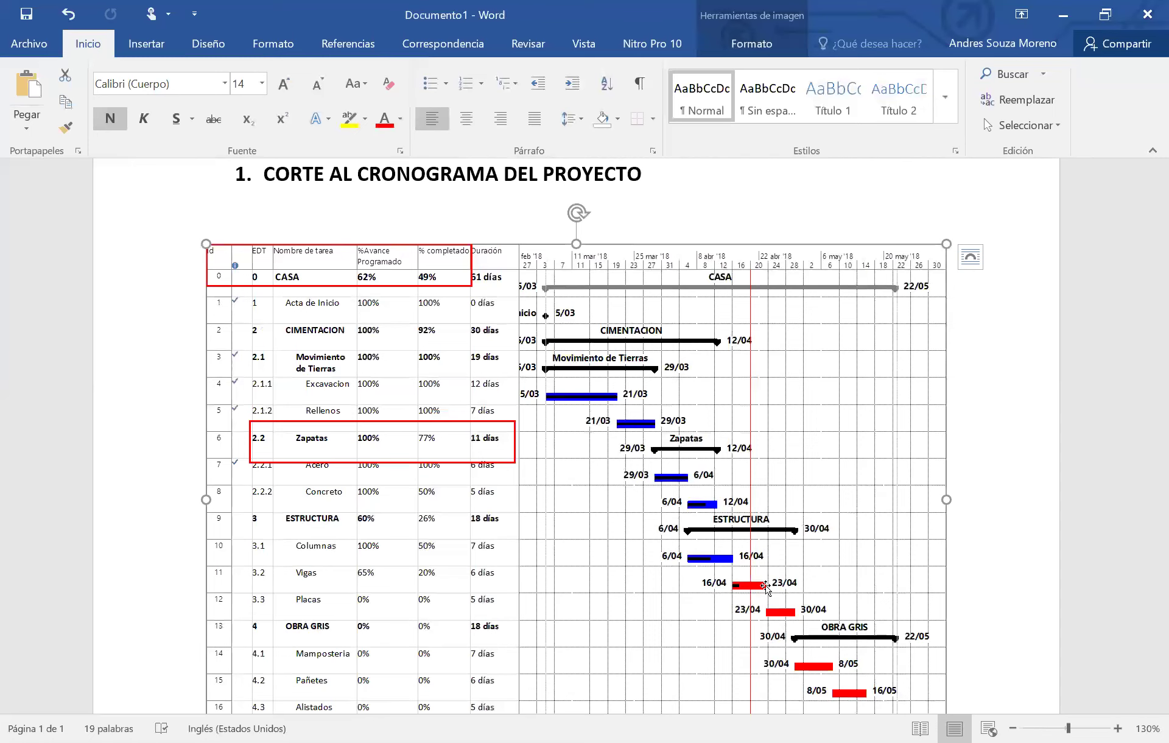
pyautogui.scroll(-3, 707, 609)
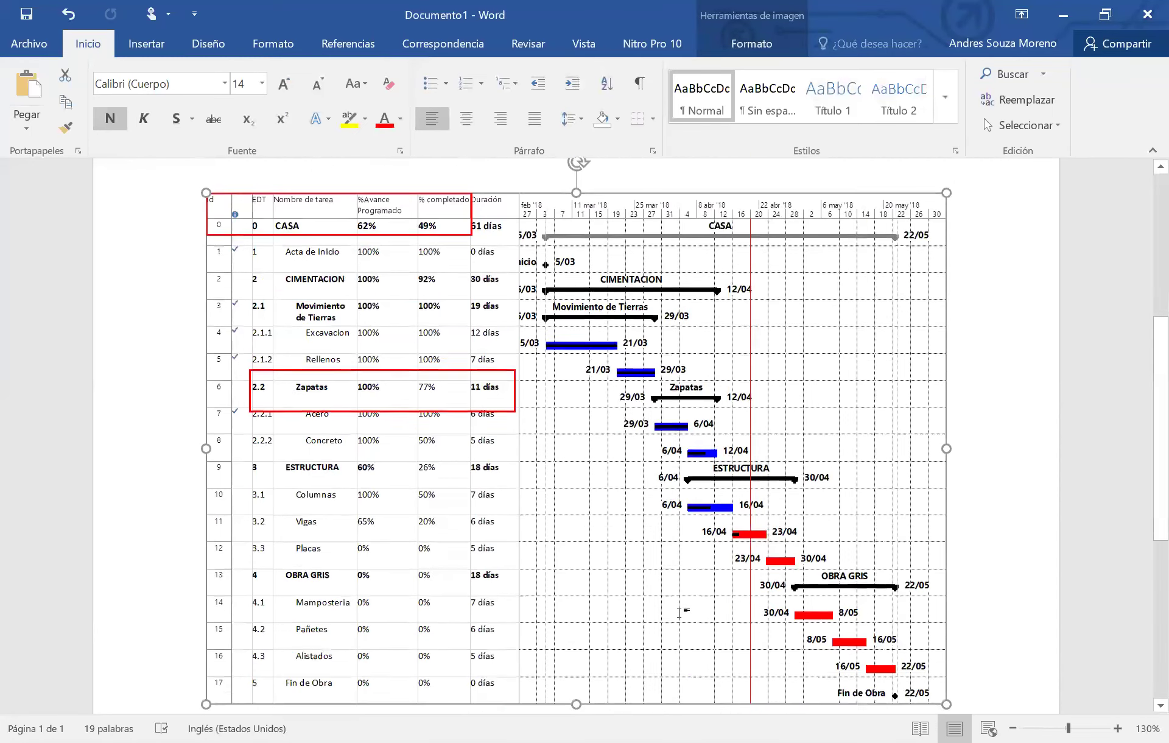
pyautogui.scroll(1, 635, 409)
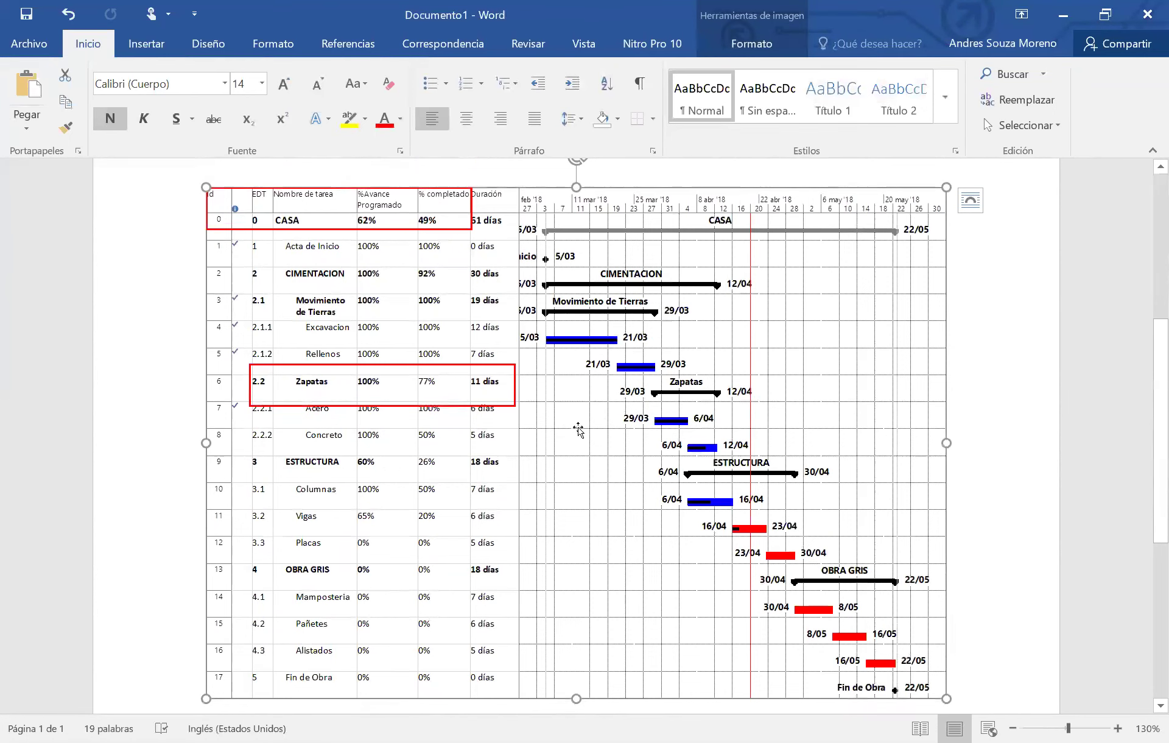
pyautogui.scroll(-3, 579, 429)
pyautogui.scroll(4, 579, 427)
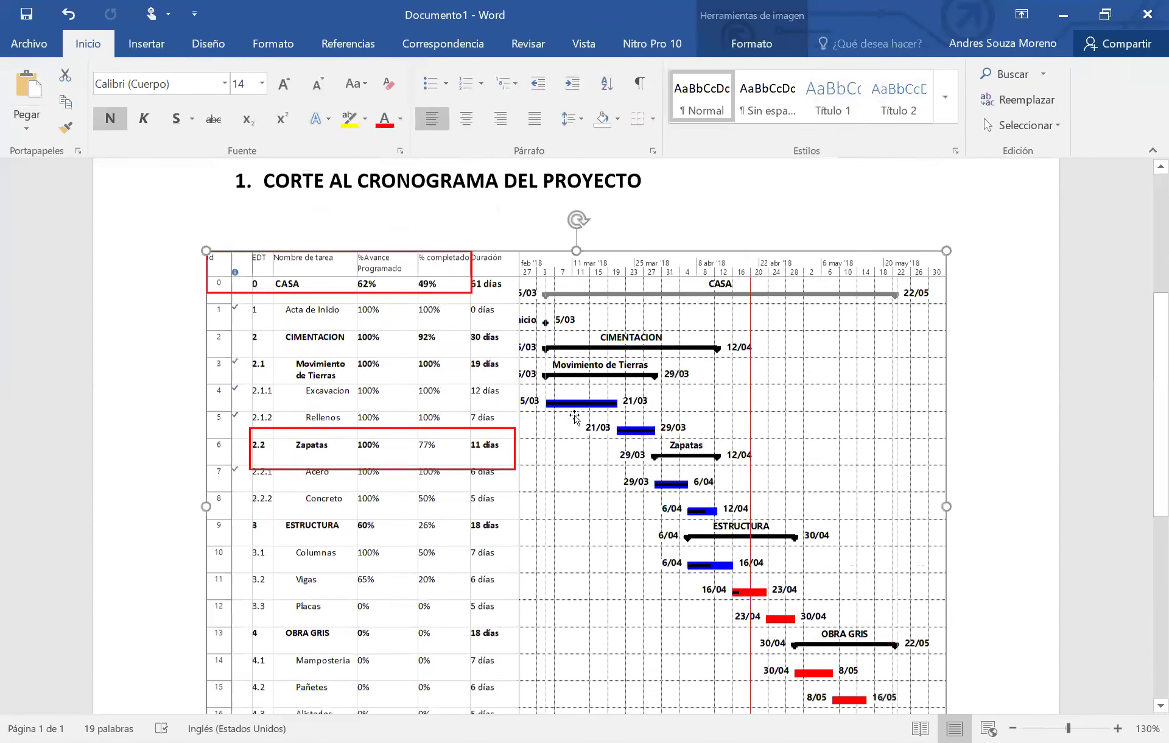
pyautogui.scroll(1, 574, 417)
# Add blank lines after the Gantt image until the insertion point is on a second page.
pyautogui.scroll(-4, 567, 427)
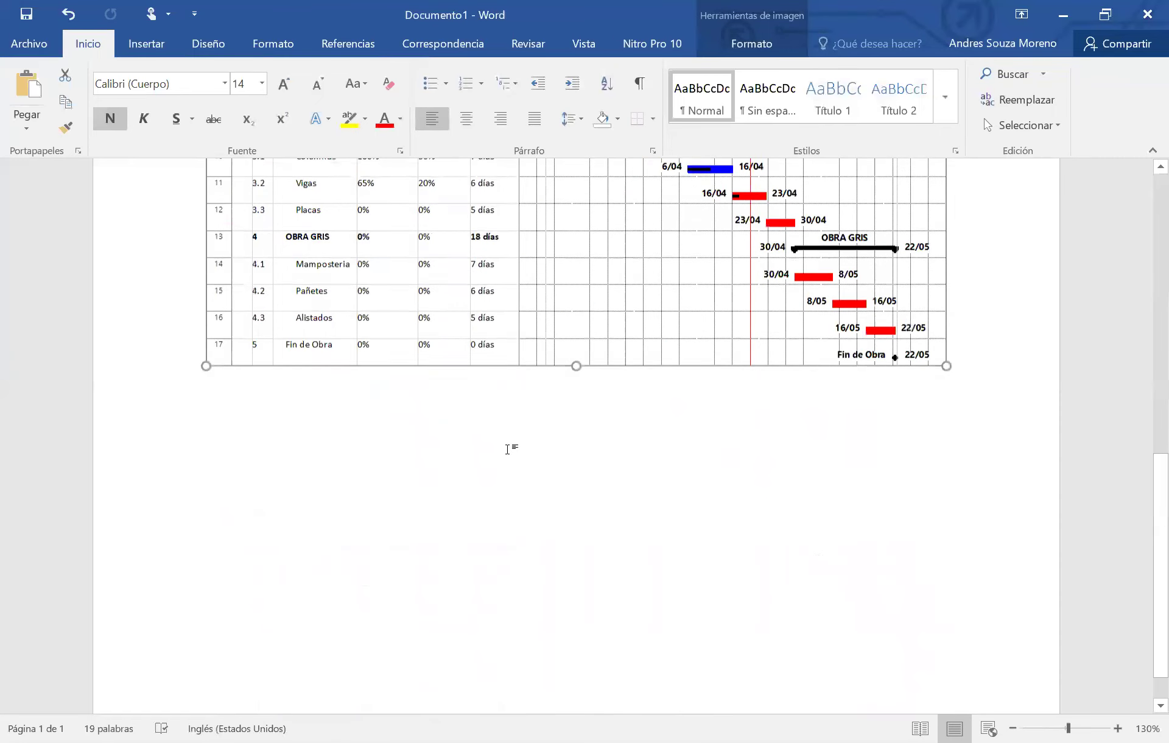
pyautogui.click(518, 436)
pyautogui.press('Return')
pyautogui.press('Return')
pyautogui.press('Return')
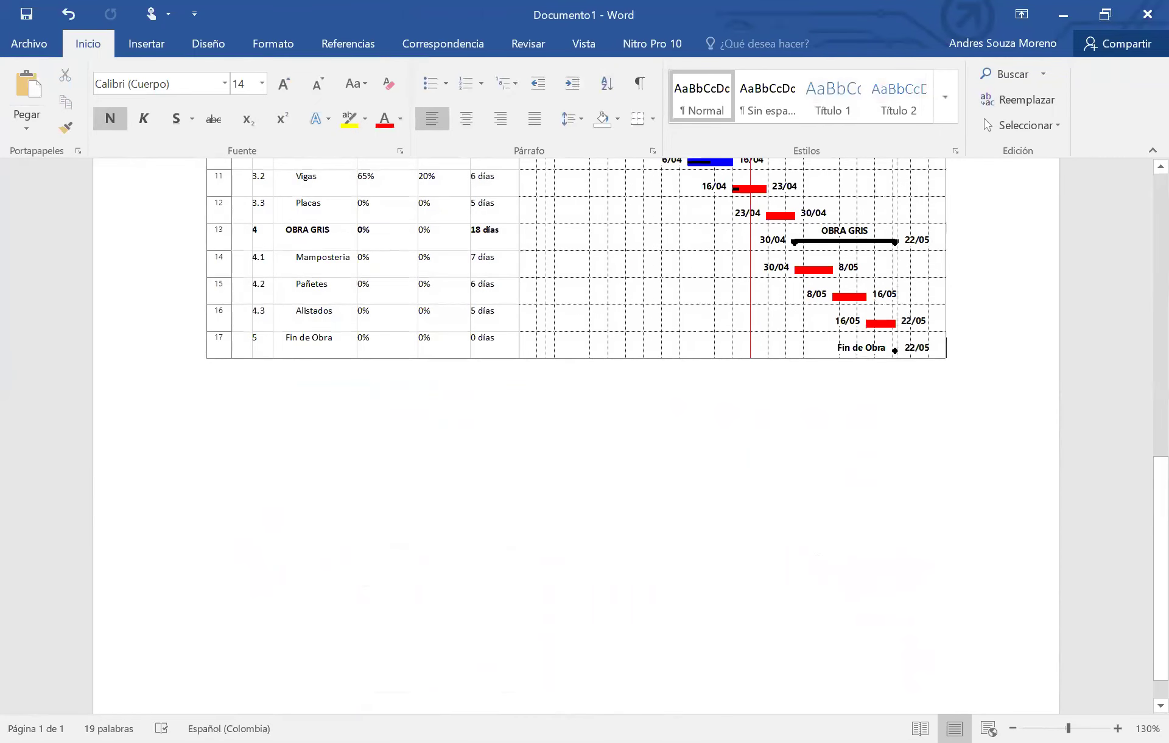
pyautogui.press('Return')
pyautogui.press('Return')
pyautogui.press('Return')
pyautogui.press('Return')
pyautogui.press('Return')
pyautogui.press('Return')
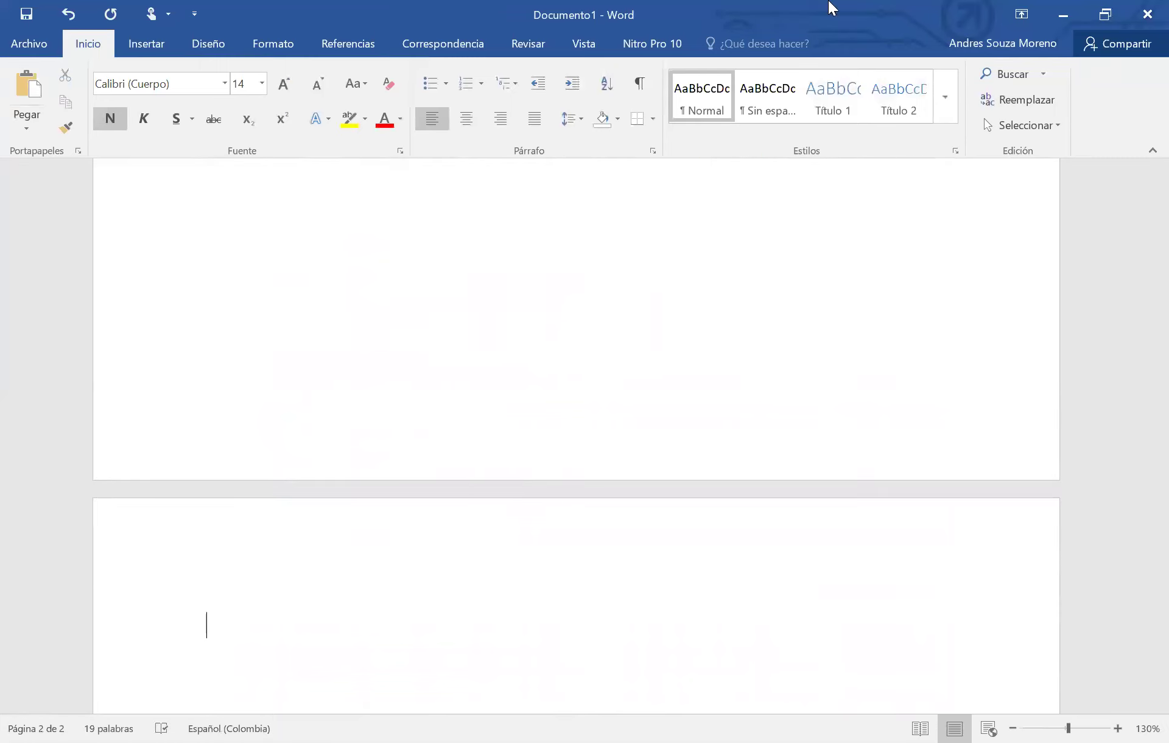
# Add the numbered heading "ANALISIS DE VALOR GANADO" as item 2, followed by an unnumbered blank line.
pyautogui.click(466, 85)
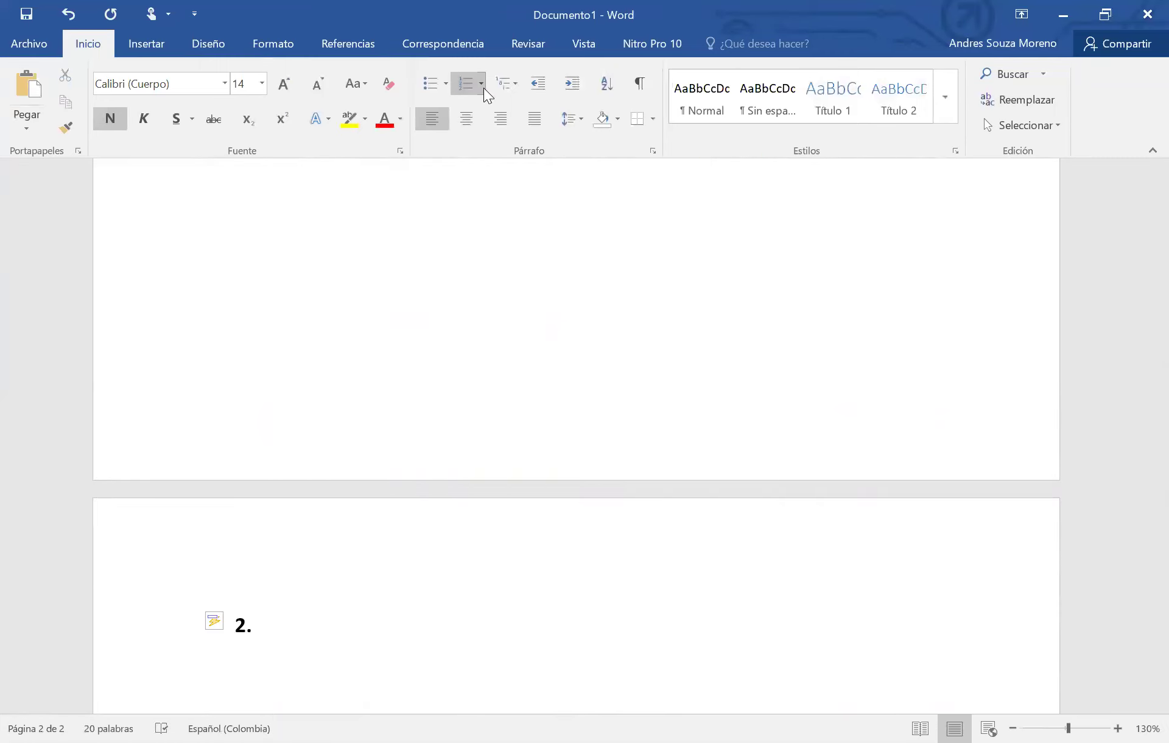
pyautogui.write('ANALISI')
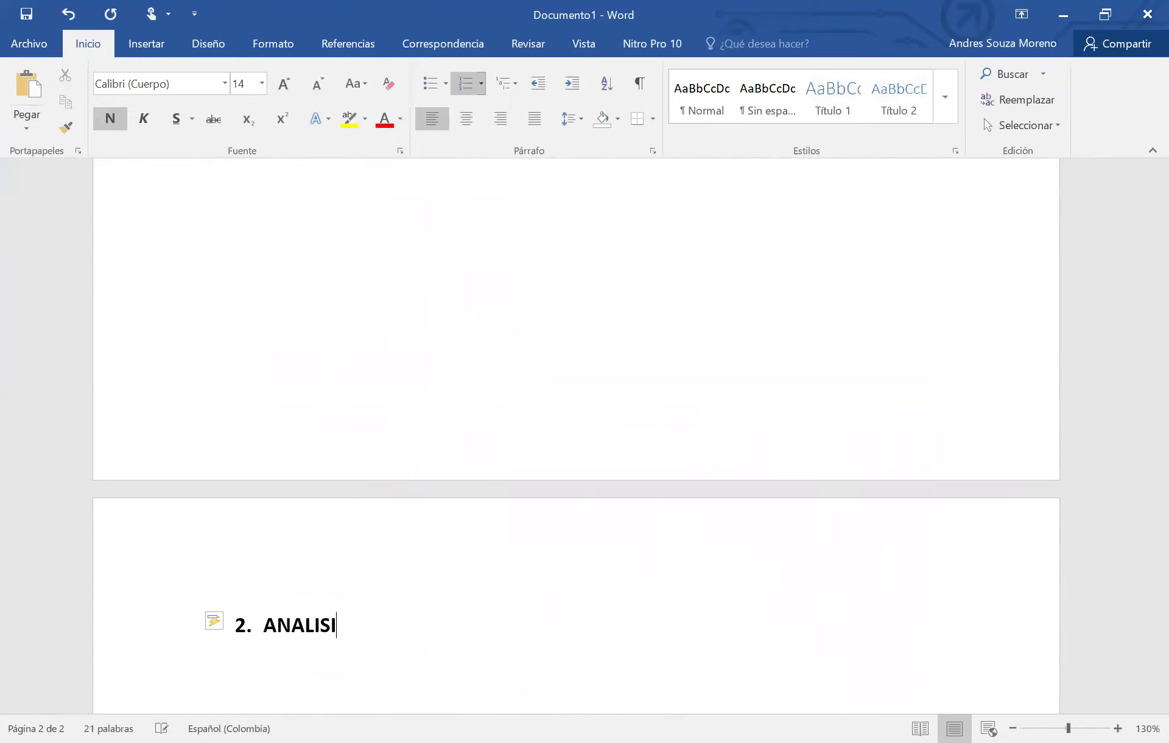
pyautogui.write('S DE VALOR GANADO')
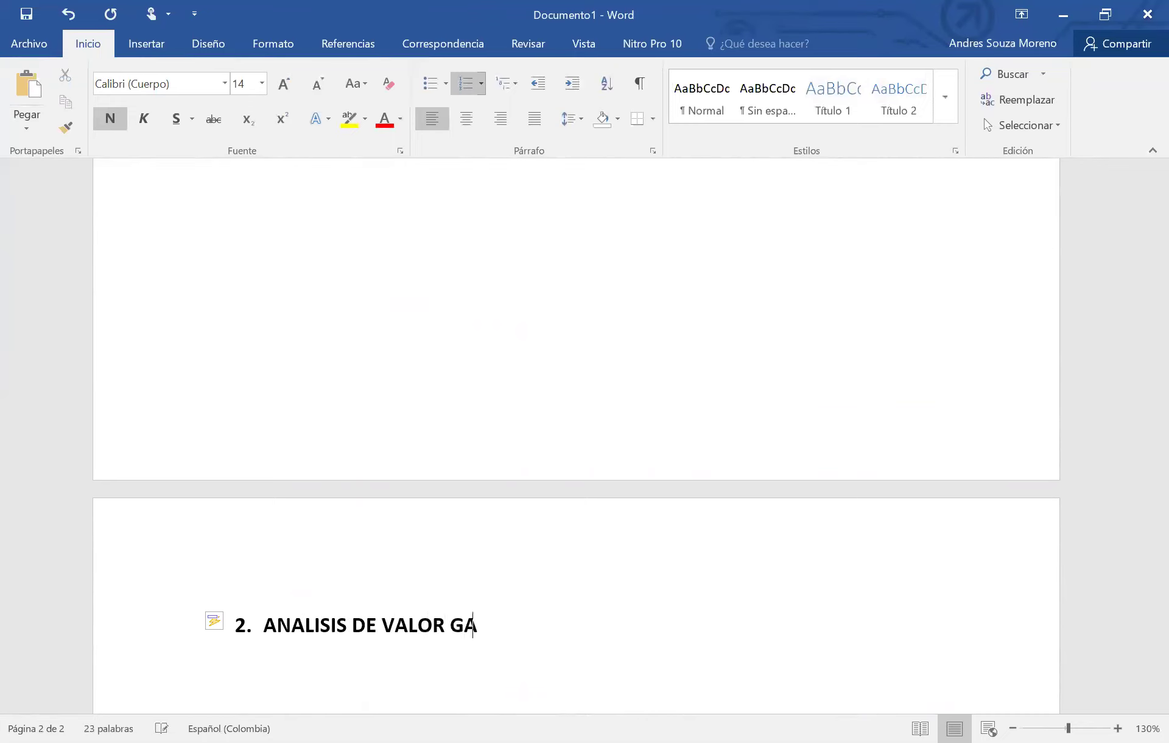
pyautogui.press('Return')
pyautogui.press('Return')
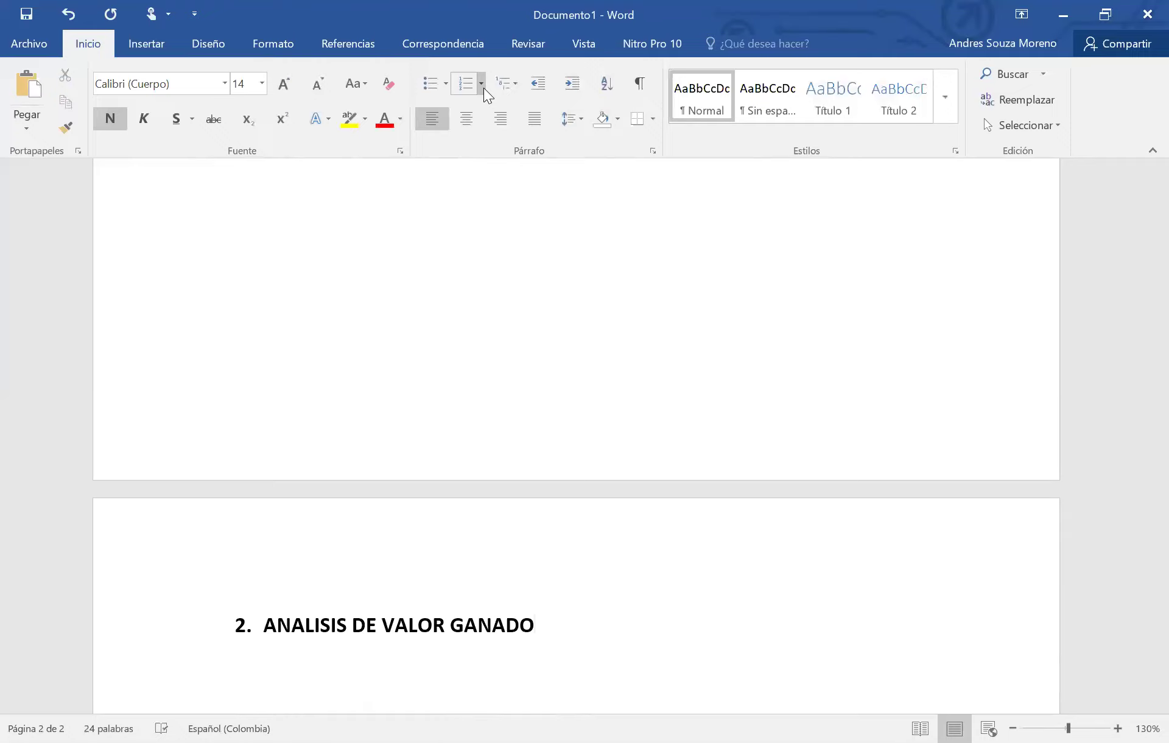
pyautogui.scroll(10, 576, 426)
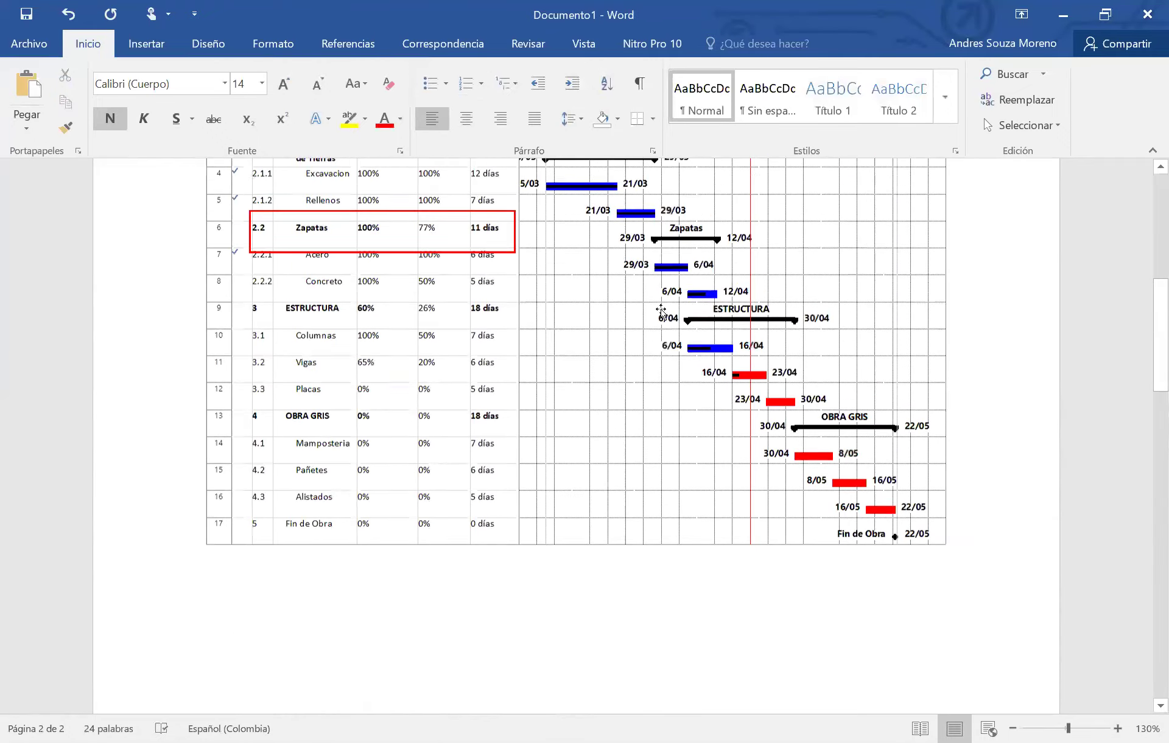
pyautogui.scroll(-10, 576, 436)
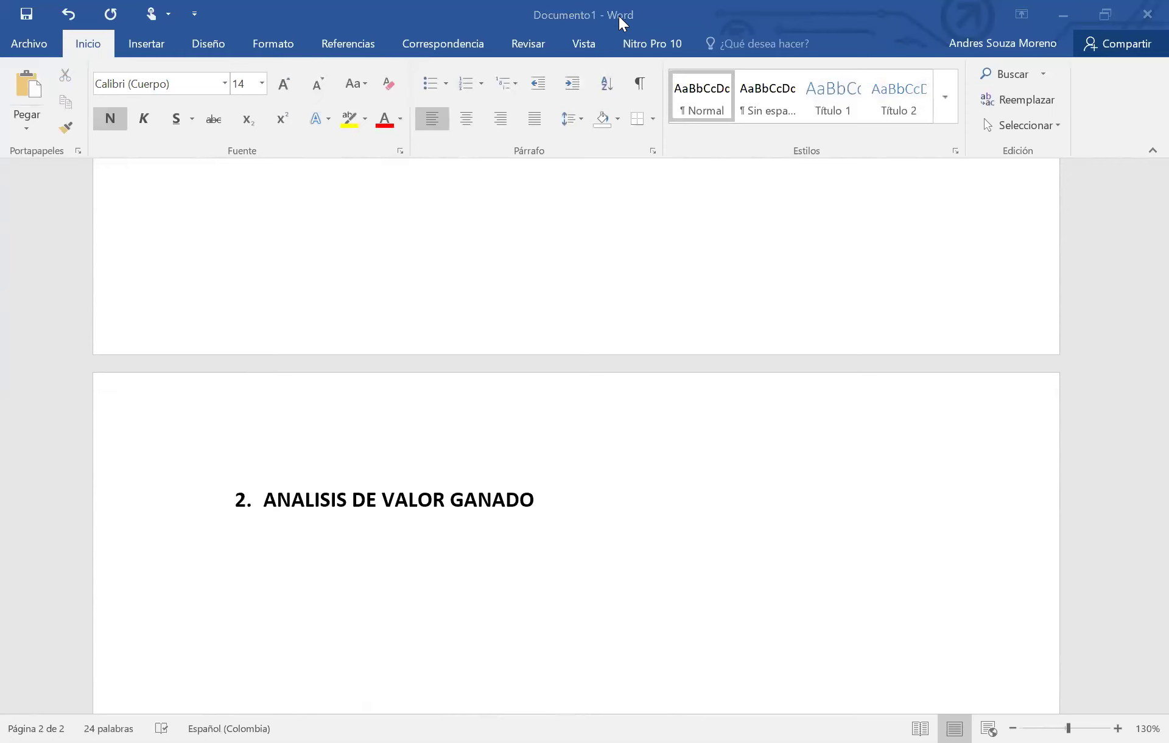
# Switch to the Excel cost workbook and enter the label "CRTR" in cell L2 under Costo Actual.
pyautogui.hotkey('alt', 'Tab')
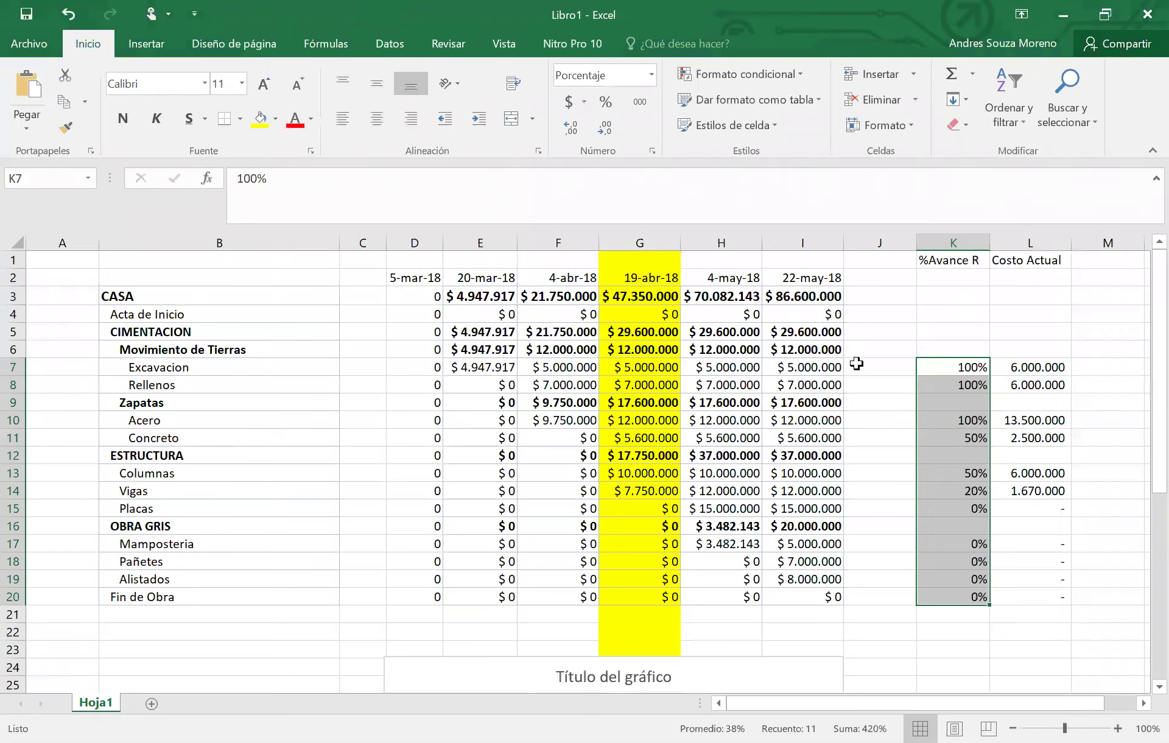
pyautogui.click(1037, 368)
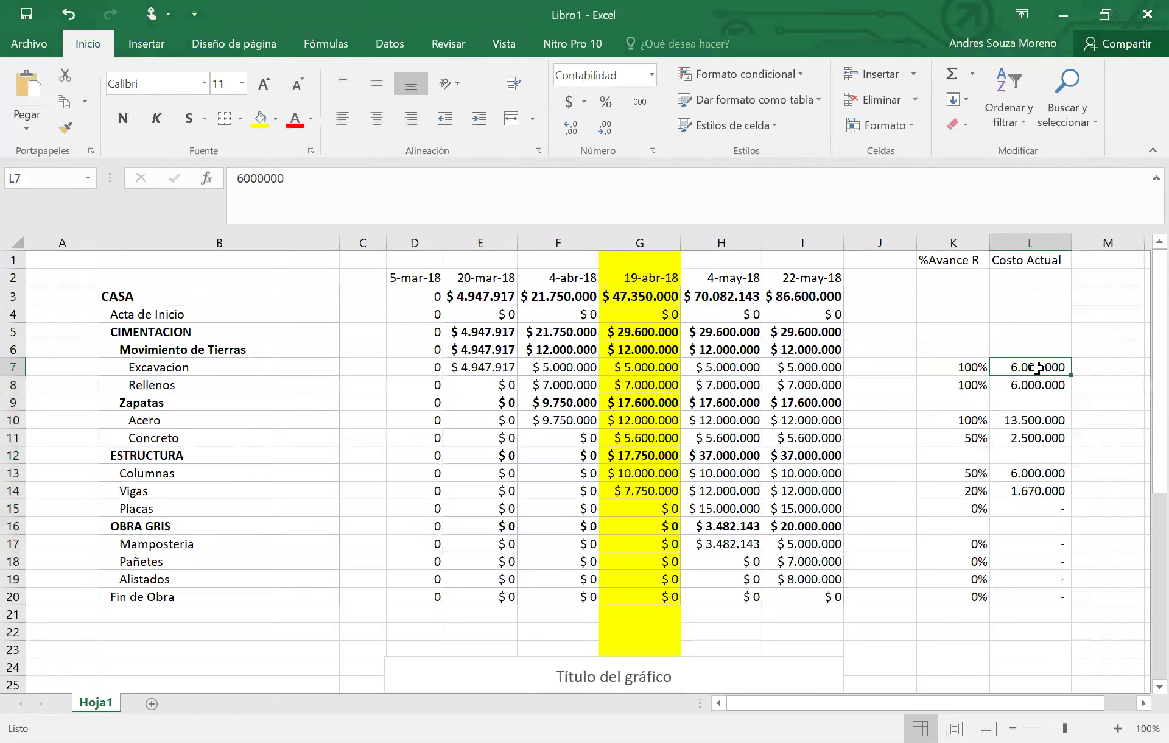
pyautogui.click(1035, 285)
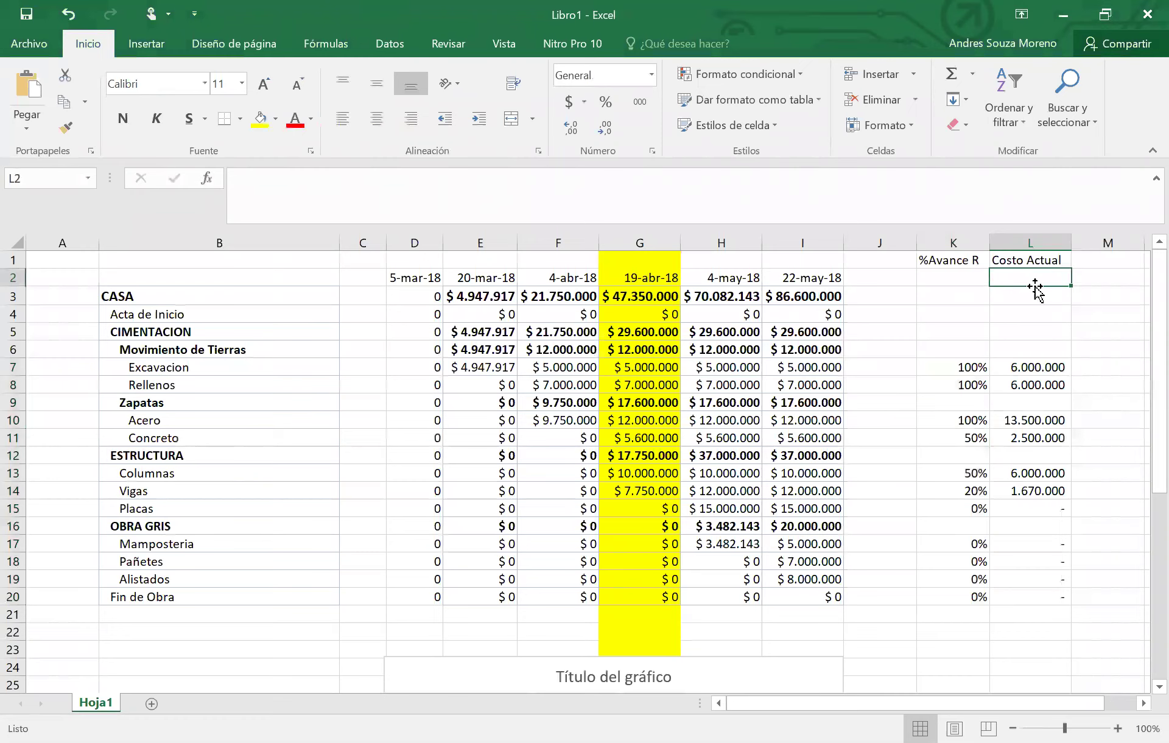
pyautogui.write('CRTR')
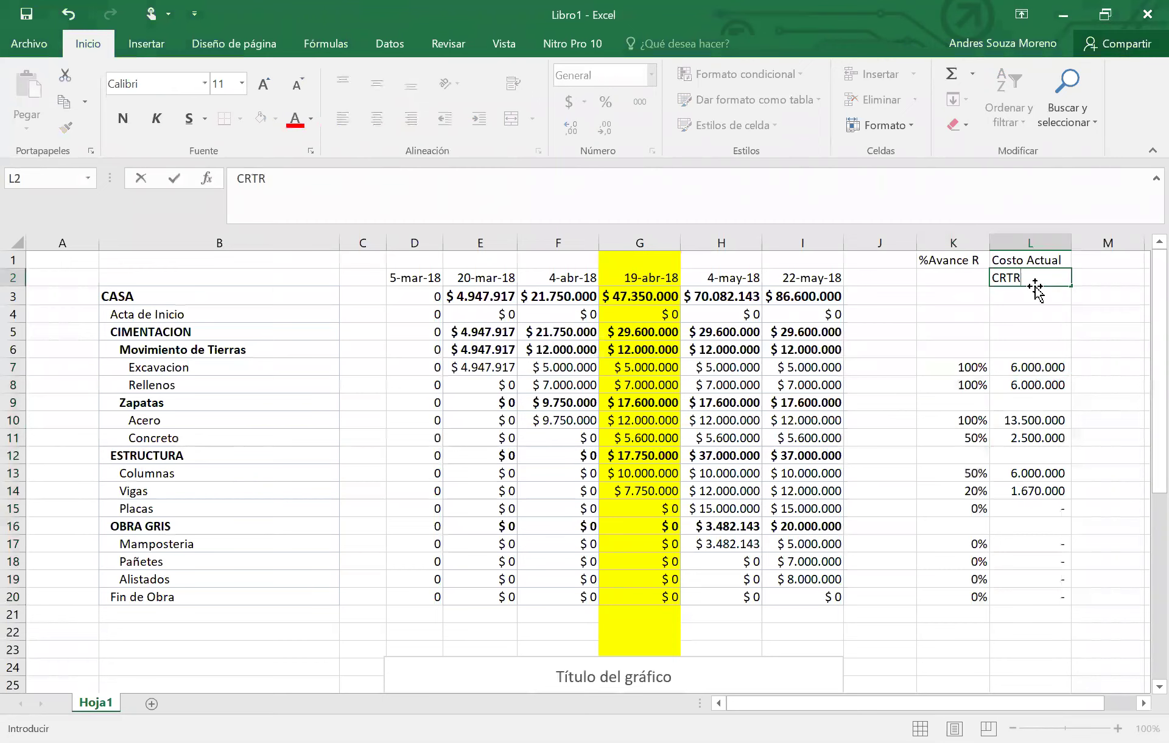
pyautogui.press('Return')
# Enter the earned value note "EV=%R X PPT" in cell K2 under %Avance R.
pyautogui.press('Left')
pyautogui.press('Up')
pyautogui.press('Up')
pyautogui.press('Down')
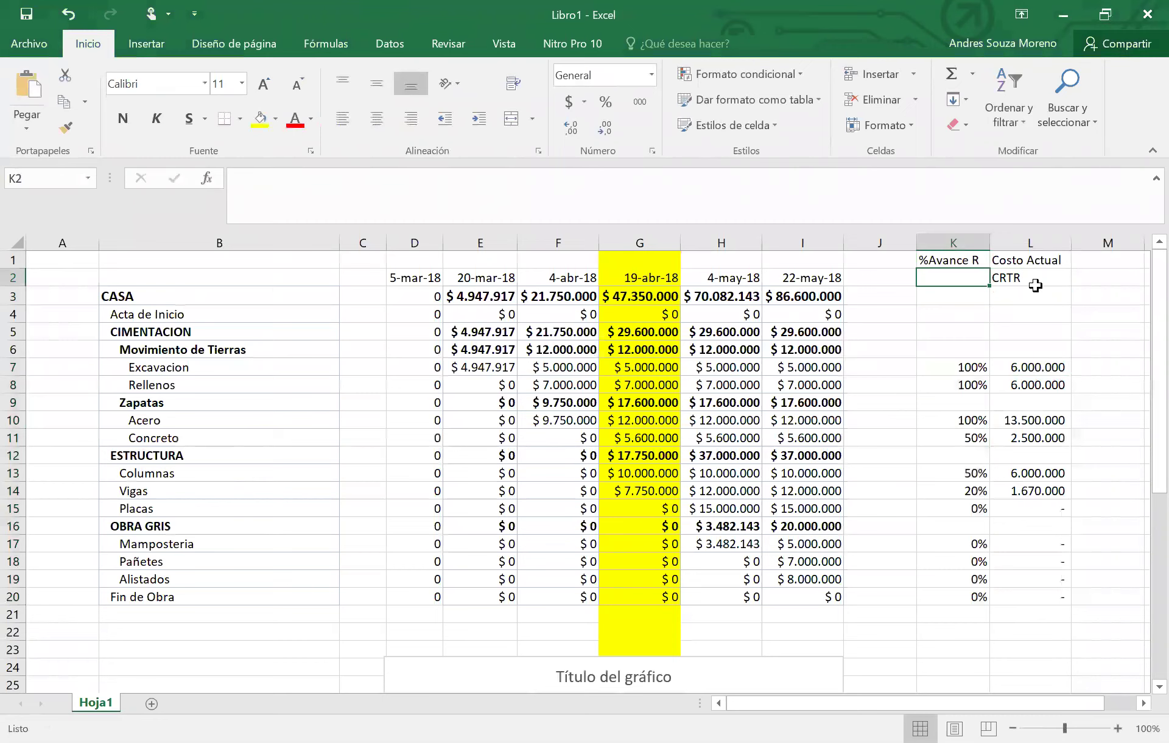
pyautogui.write('EV+')
pyautogui.press('BackSpace')
pyautogui.write('=')
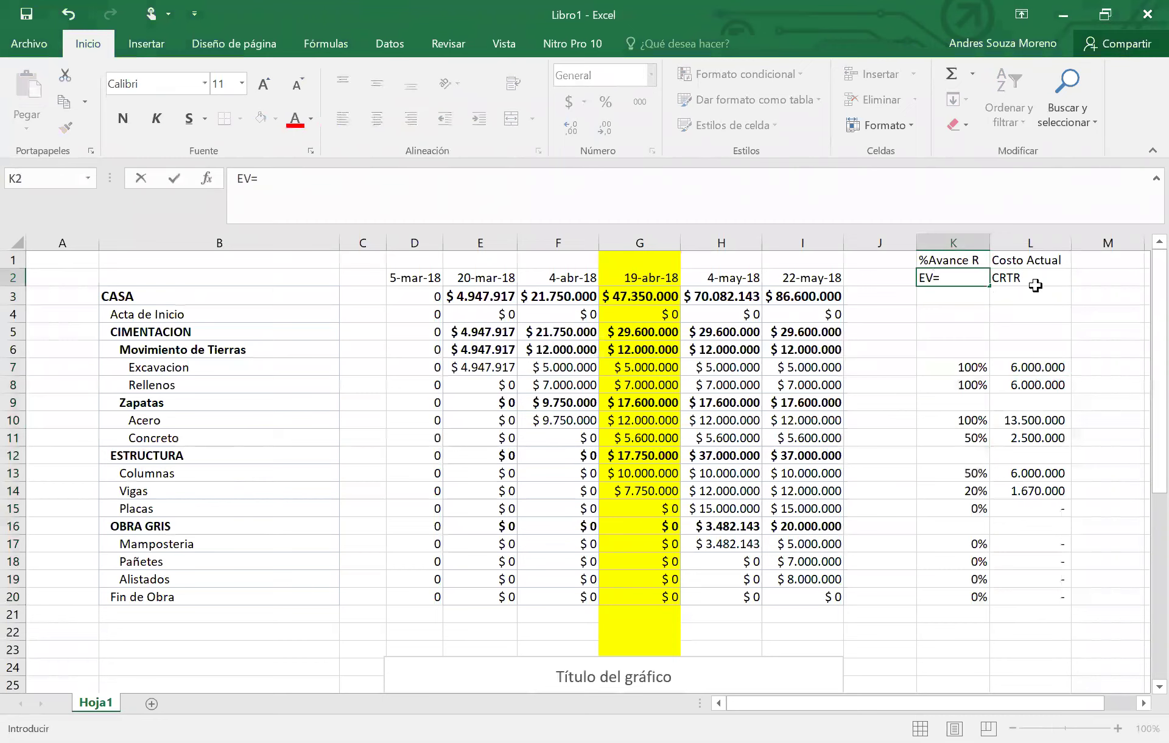
pyautogui.write('%R X PPT')
pyautogui.press('Return')
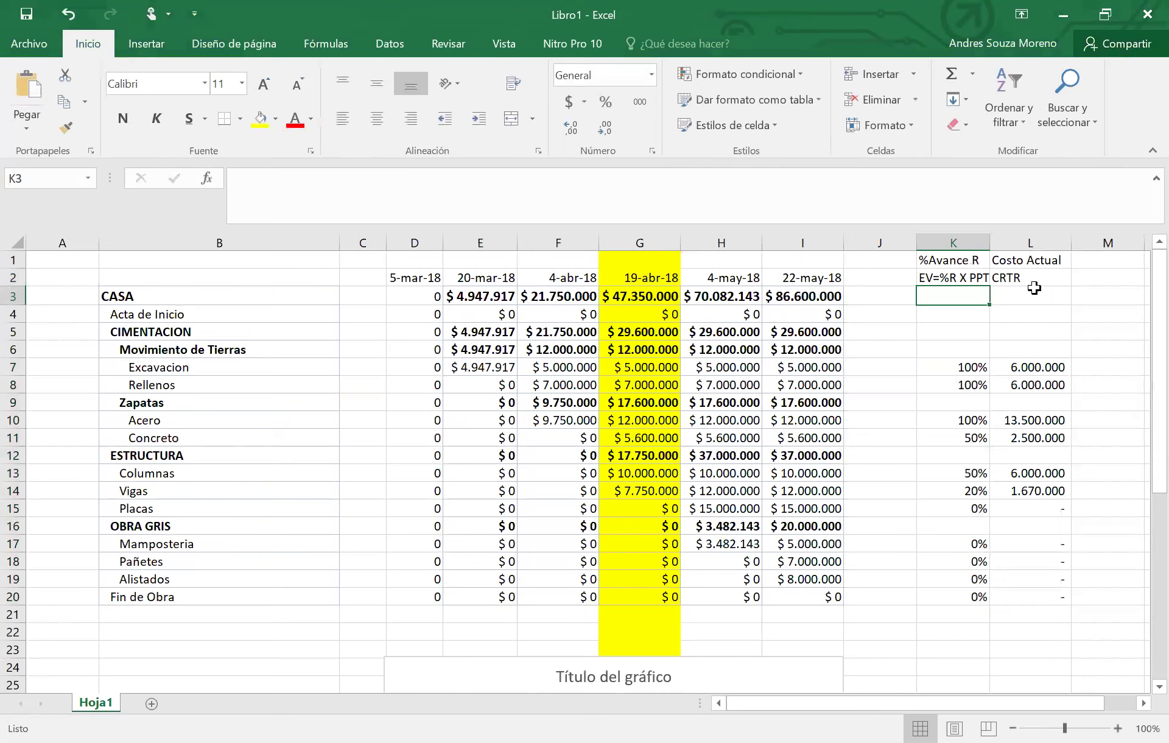
# Enter the label "CPTR" in cell K3, below the earned value note.
pyautogui.click(944, 263)
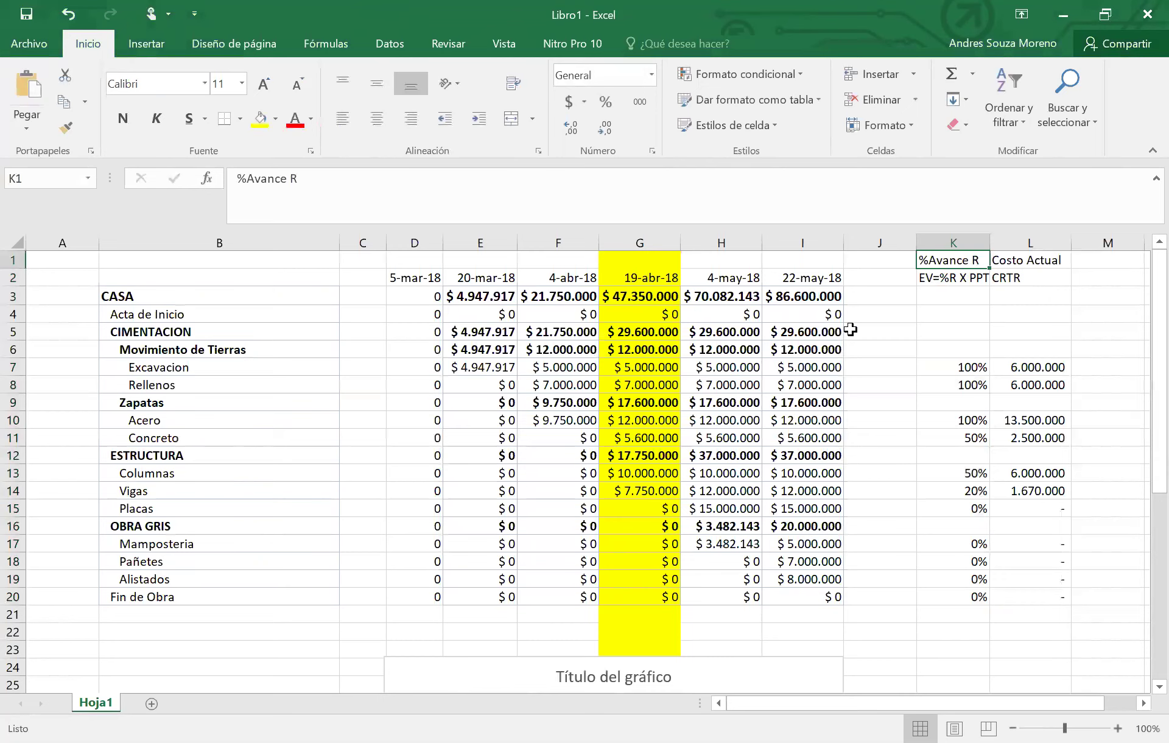
pyautogui.click(927, 292)
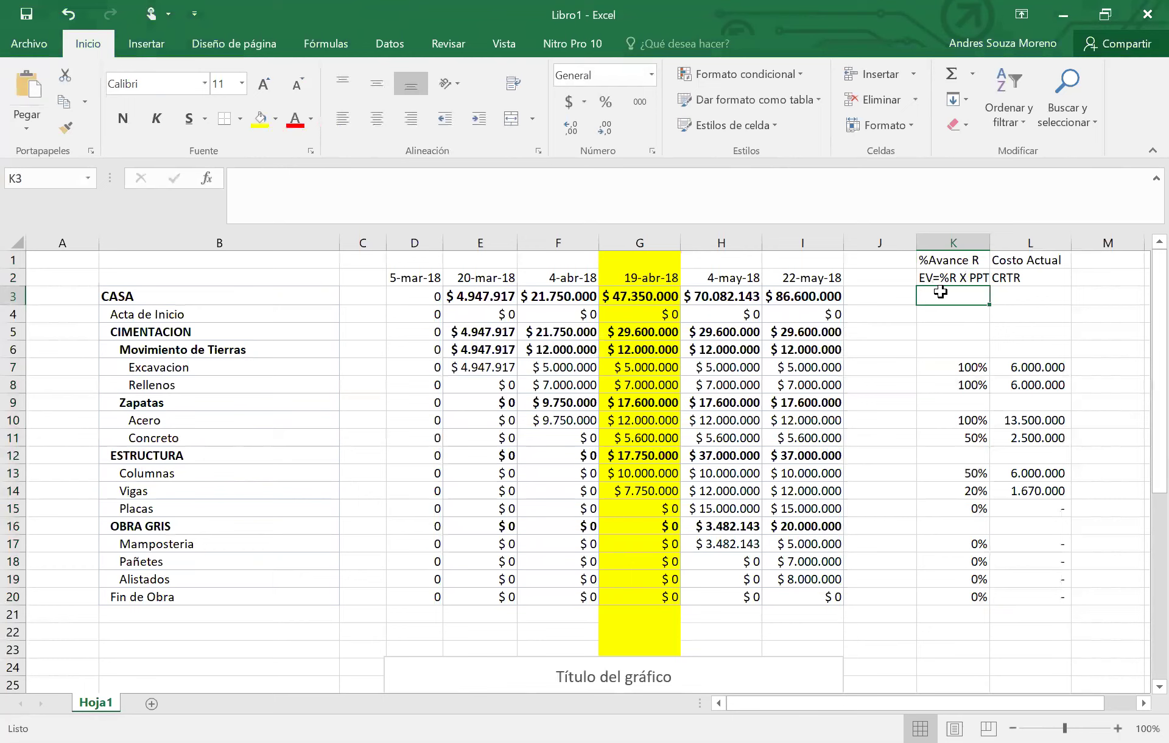
pyautogui.write('CRTR')
pyautogui.press('BackSpace')
pyautogui.press('BackSpace')
pyautogui.press('BackSpace')
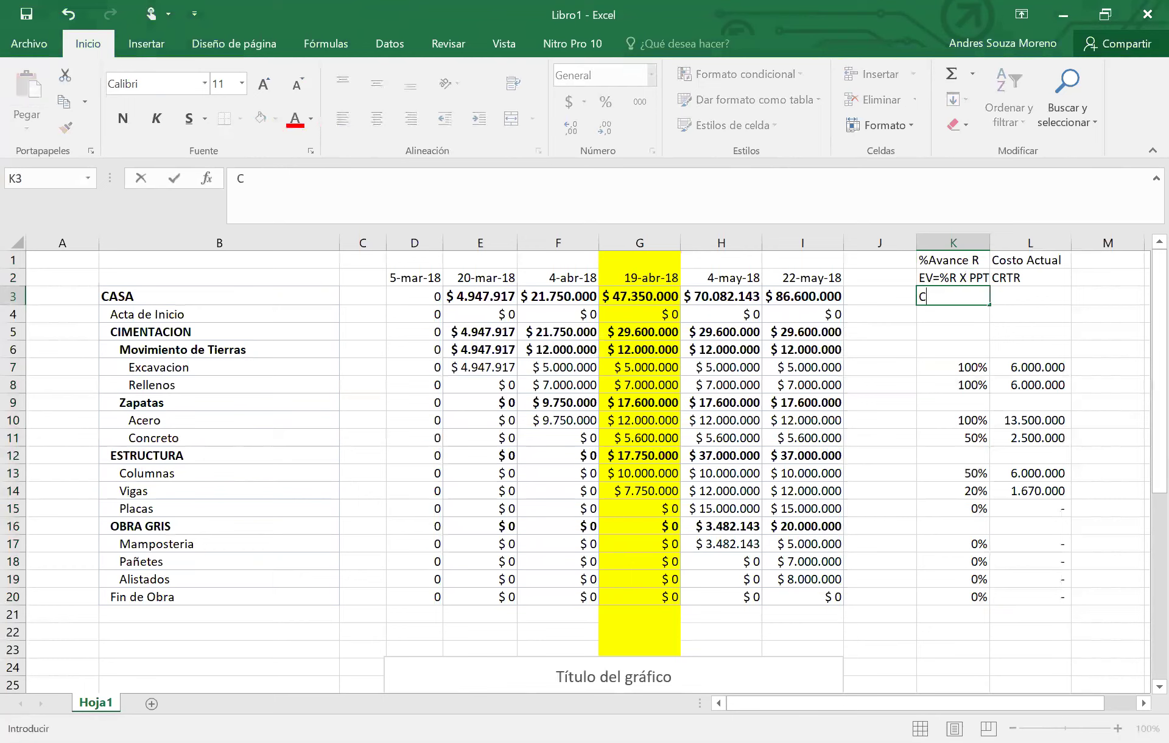
pyautogui.write('PTR')
pyautogui.press('Return')
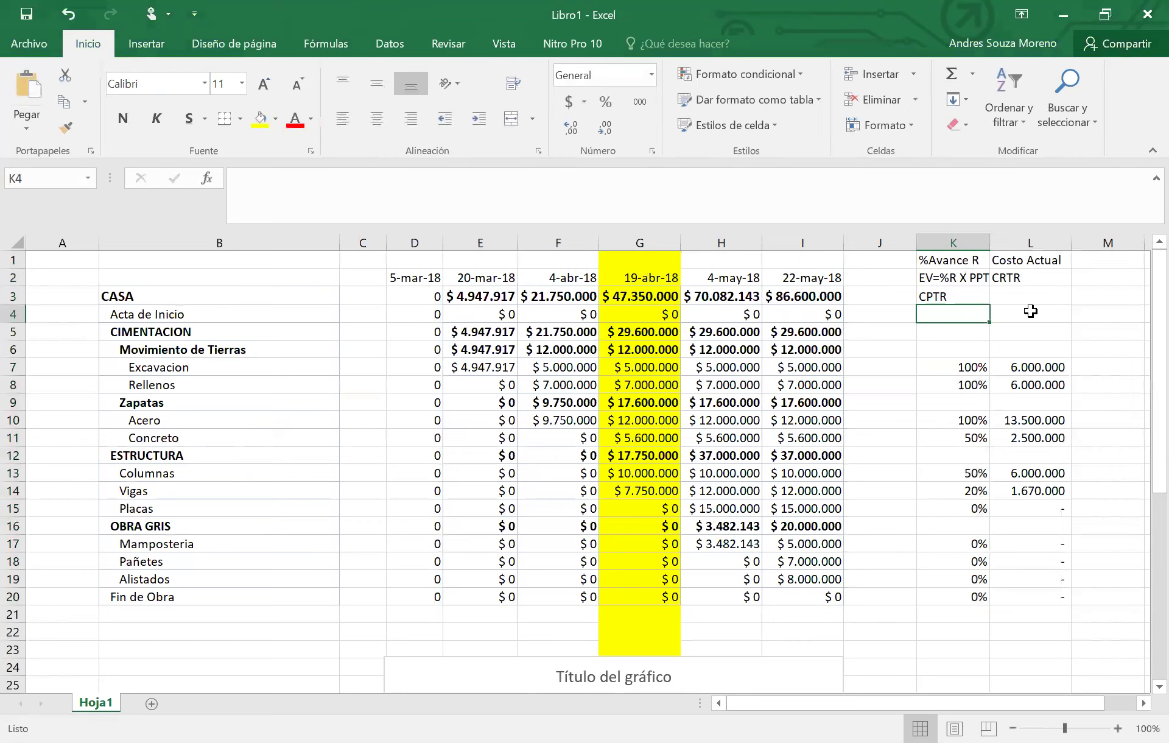
pyautogui.click(974, 298)
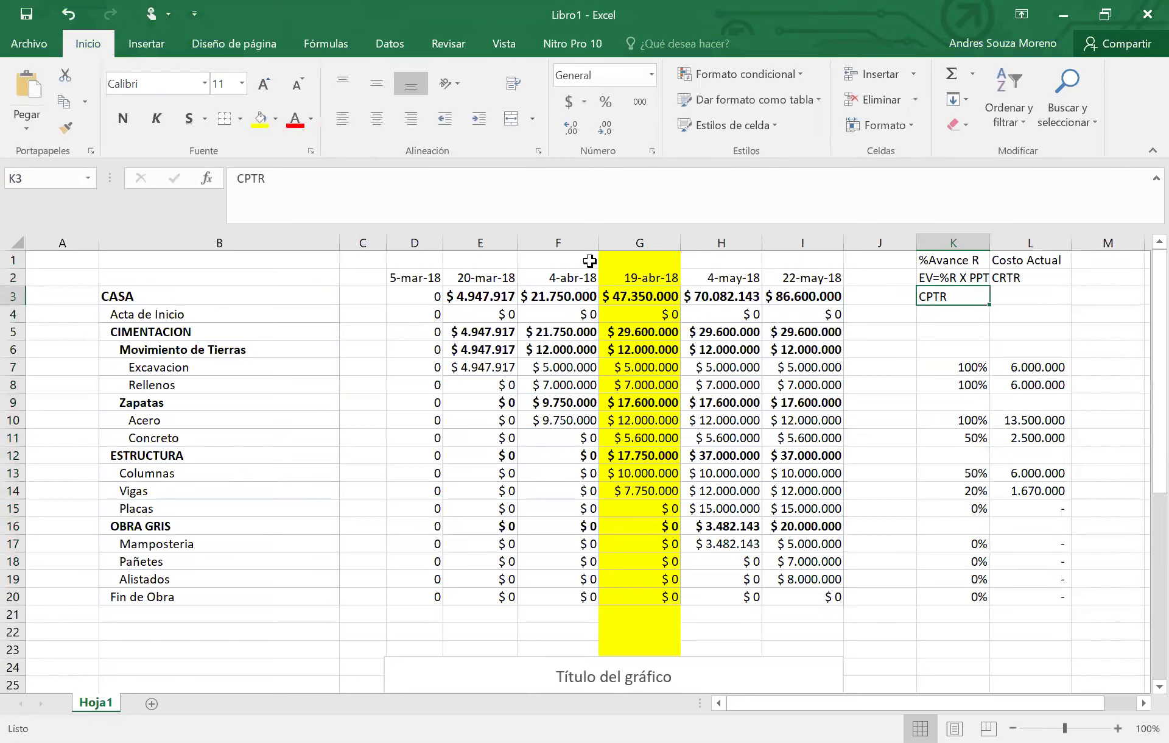
pyautogui.click(1020, 296)
pyautogui.click(1018, 278)
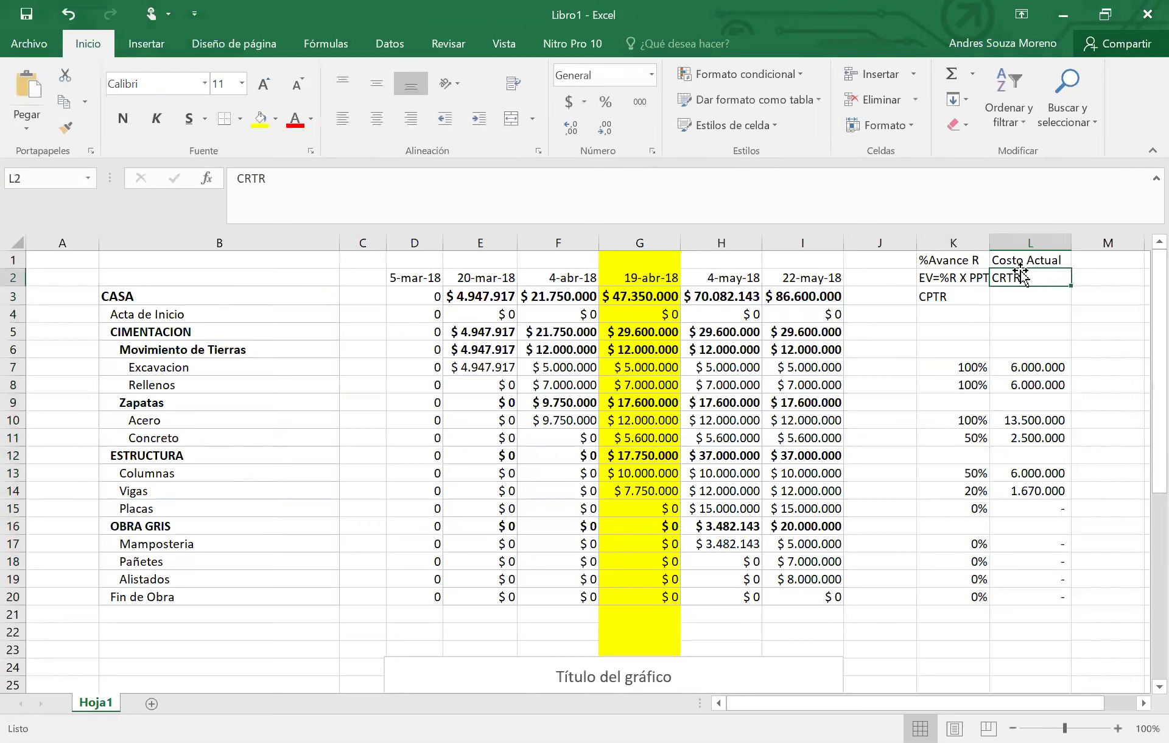
pyautogui.moveTo(1023, 277); pyautogui.dragTo(1052, 305)
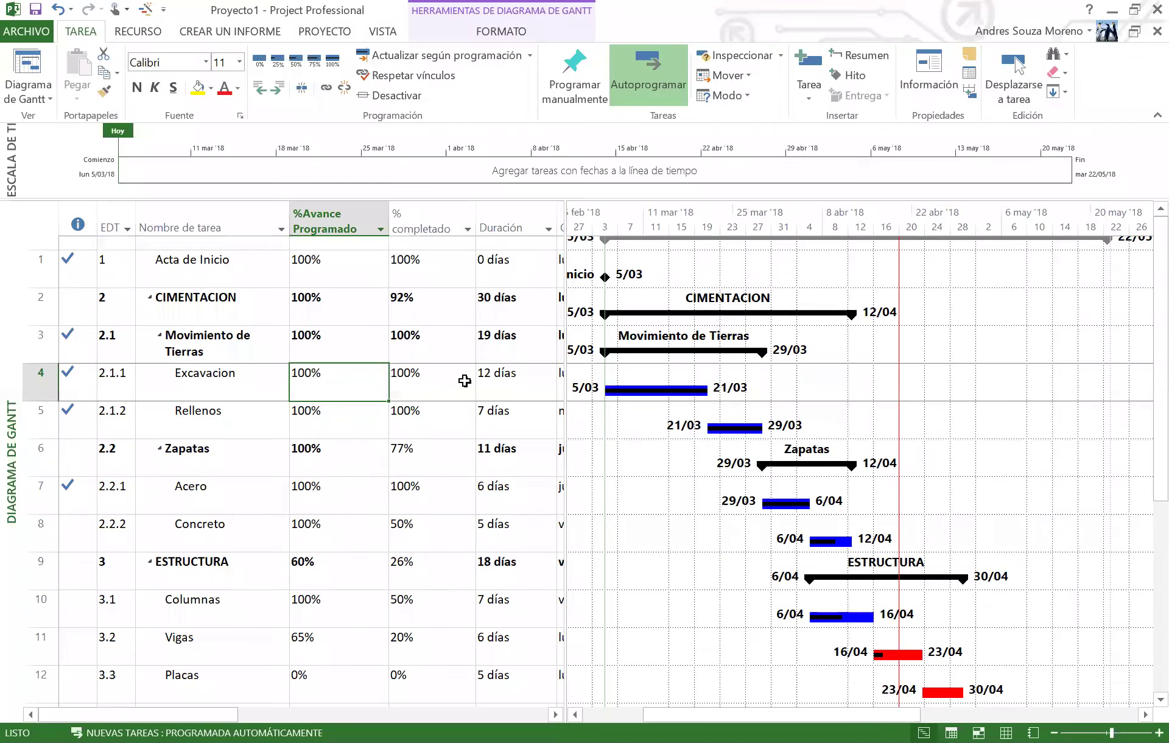
# Switch to Microsoft Project and turn off "Project siempre calcula los costos reales" in Proyecto1's scheduling options.
pyautogui.scroll(-2, 468, 382)
pyautogui.scroll(3, 468, 383)
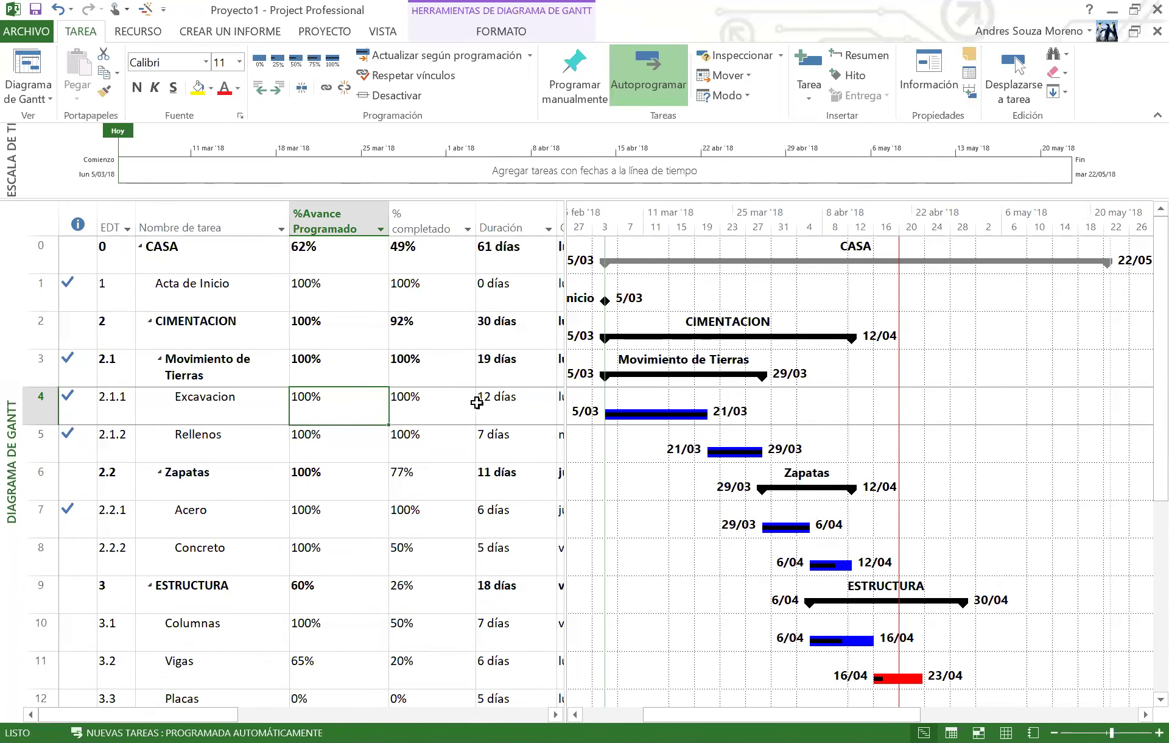
pyautogui.click(34, 35)
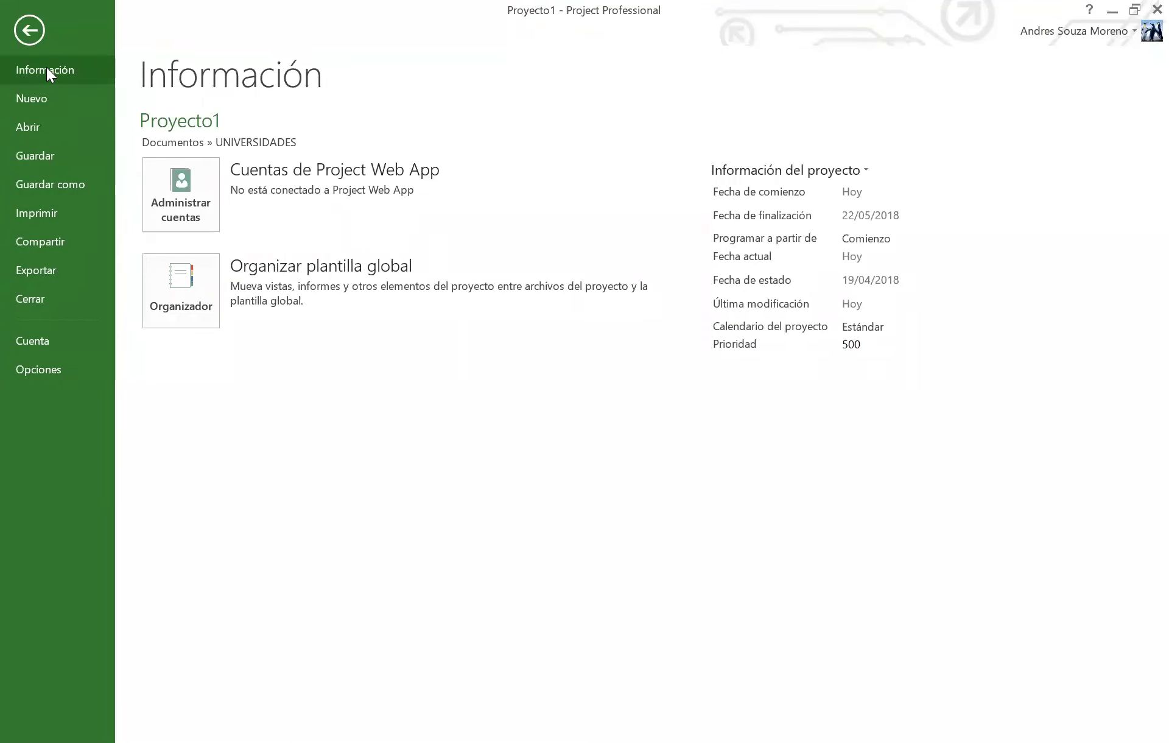
pyautogui.press('Escape')
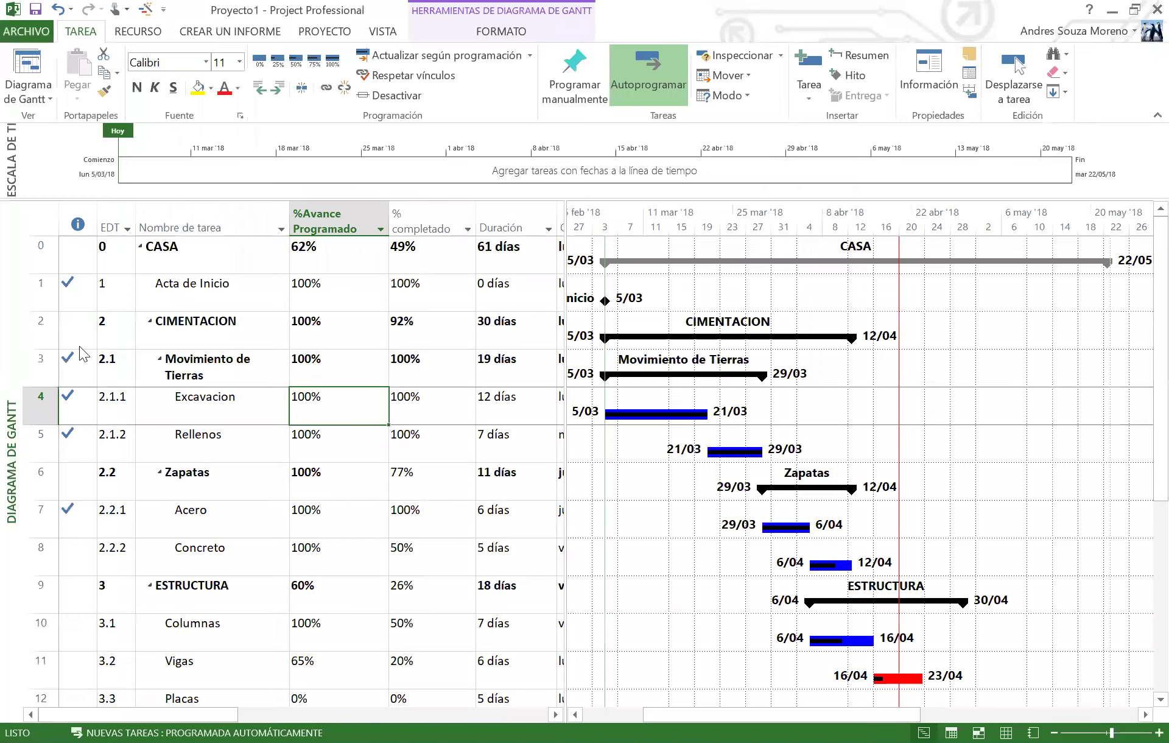
pyautogui.click(220, 156)
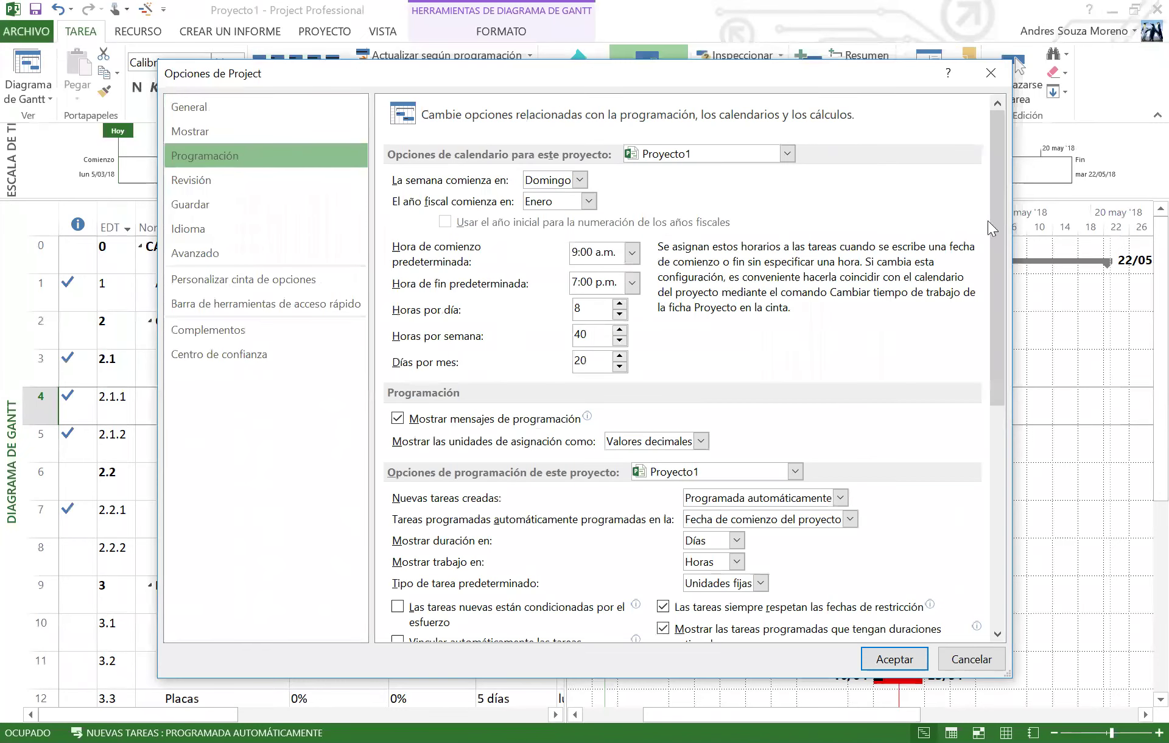
pyautogui.scroll(-5, 993, 229)
pyautogui.scroll(-2, 399, 584)
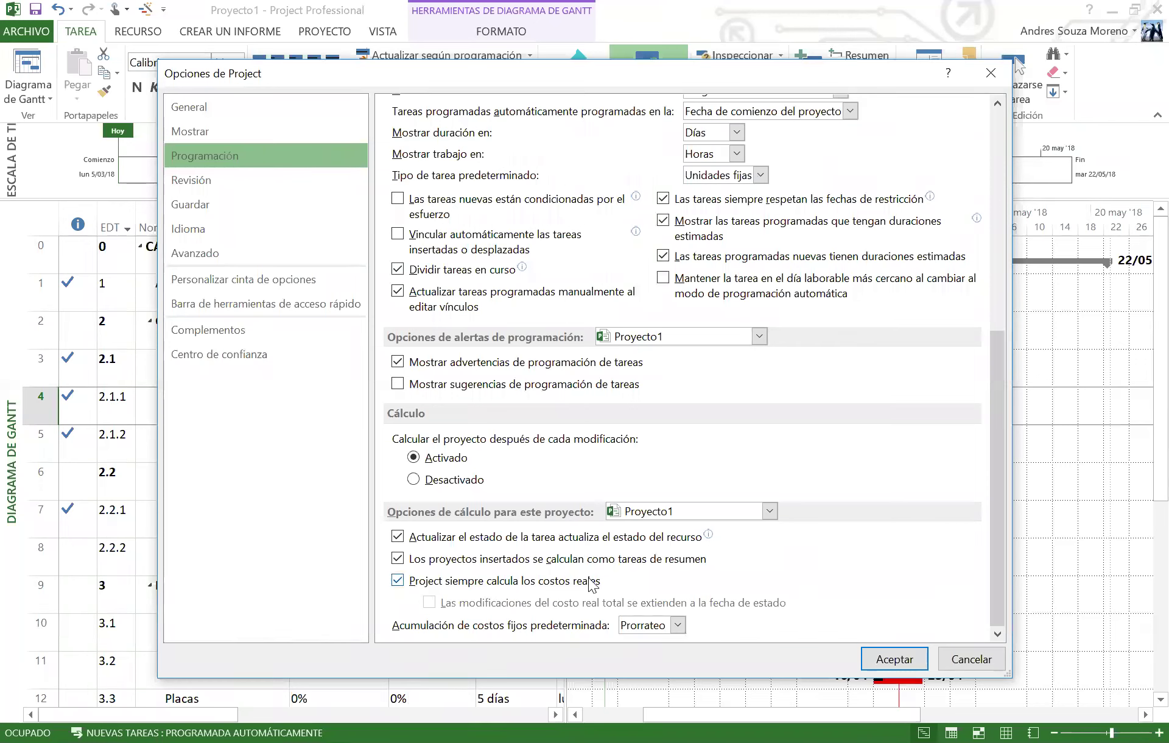
pyautogui.click(402, 581)
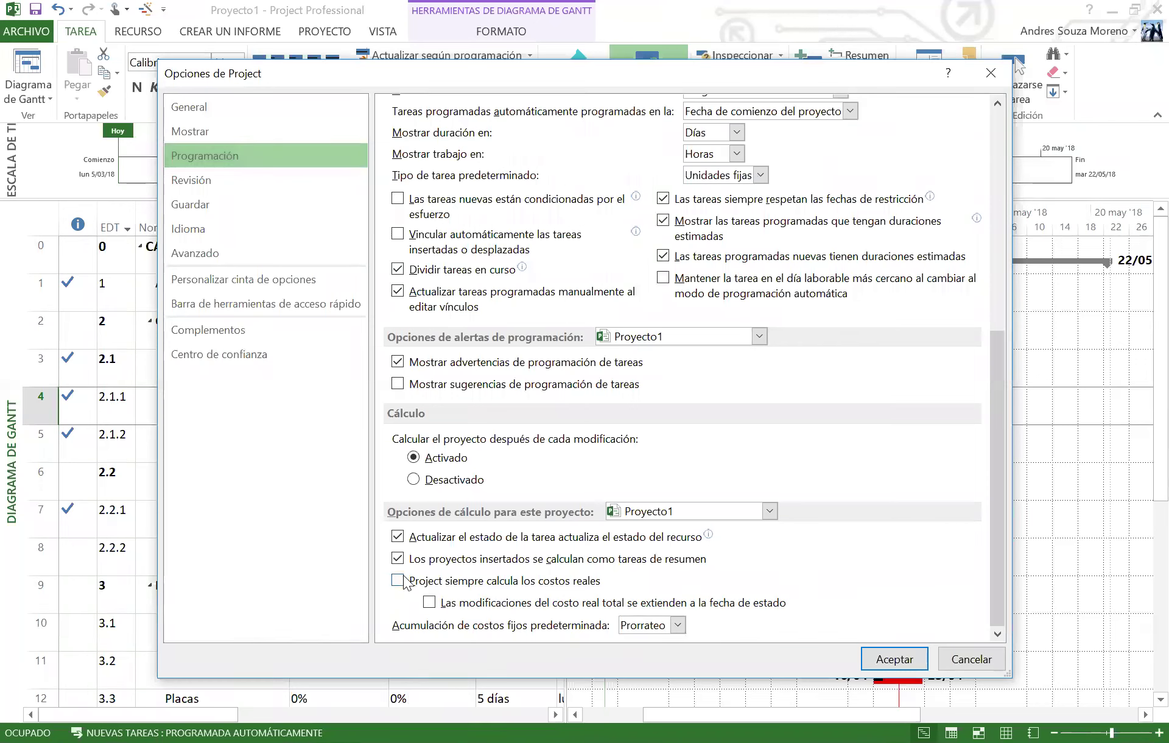
pyautogui.click(891, 658)
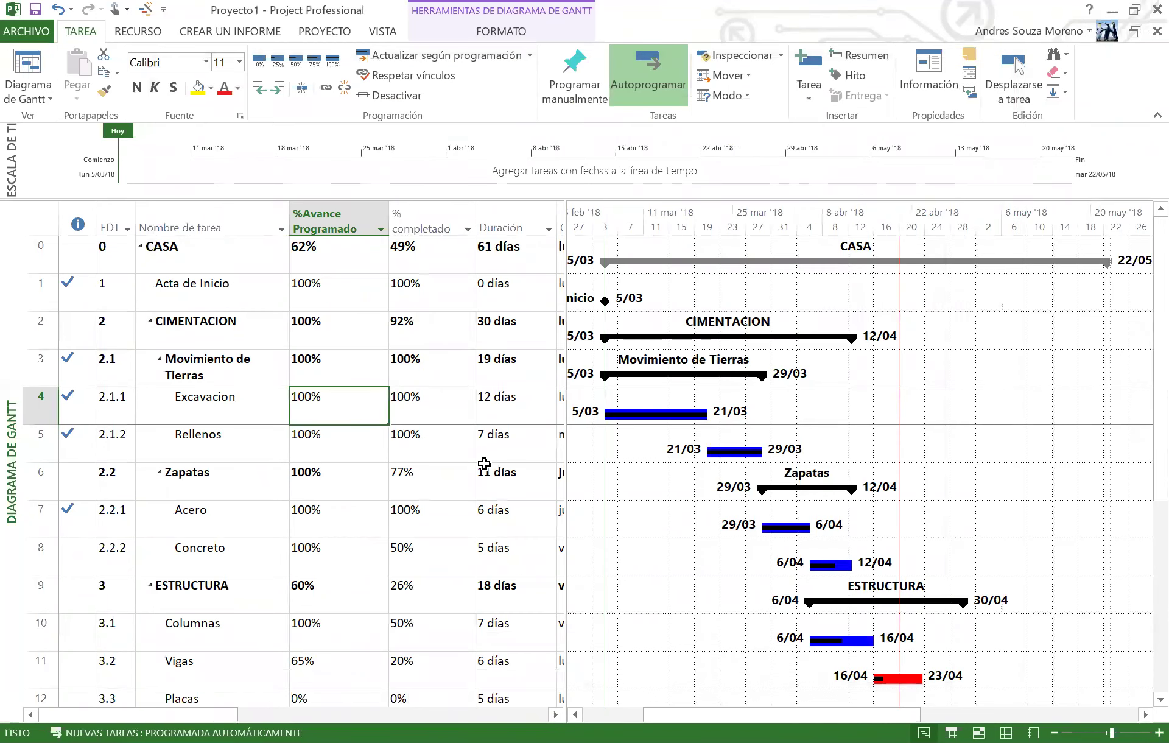
# Show the Costo table beside the Gantt chart, widen the table area through Restante, and fit the Real column to its contents.
pyautogui.click(328, 35)
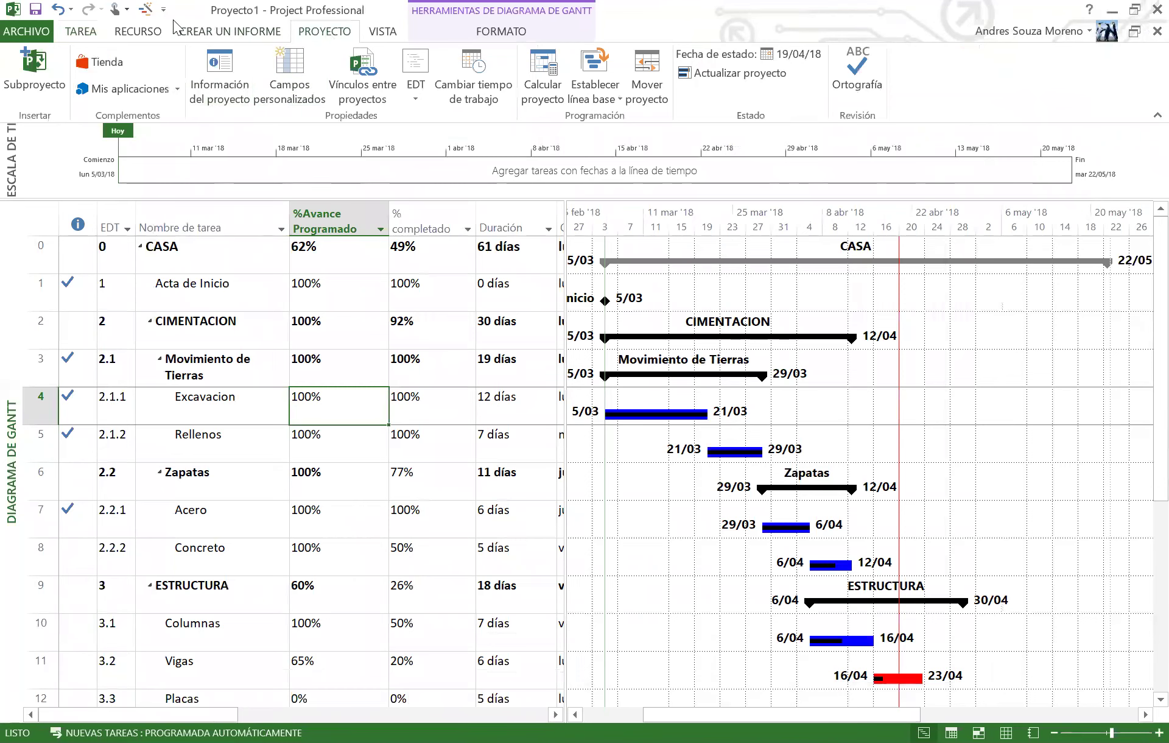
pyautogui.click(384, 34)
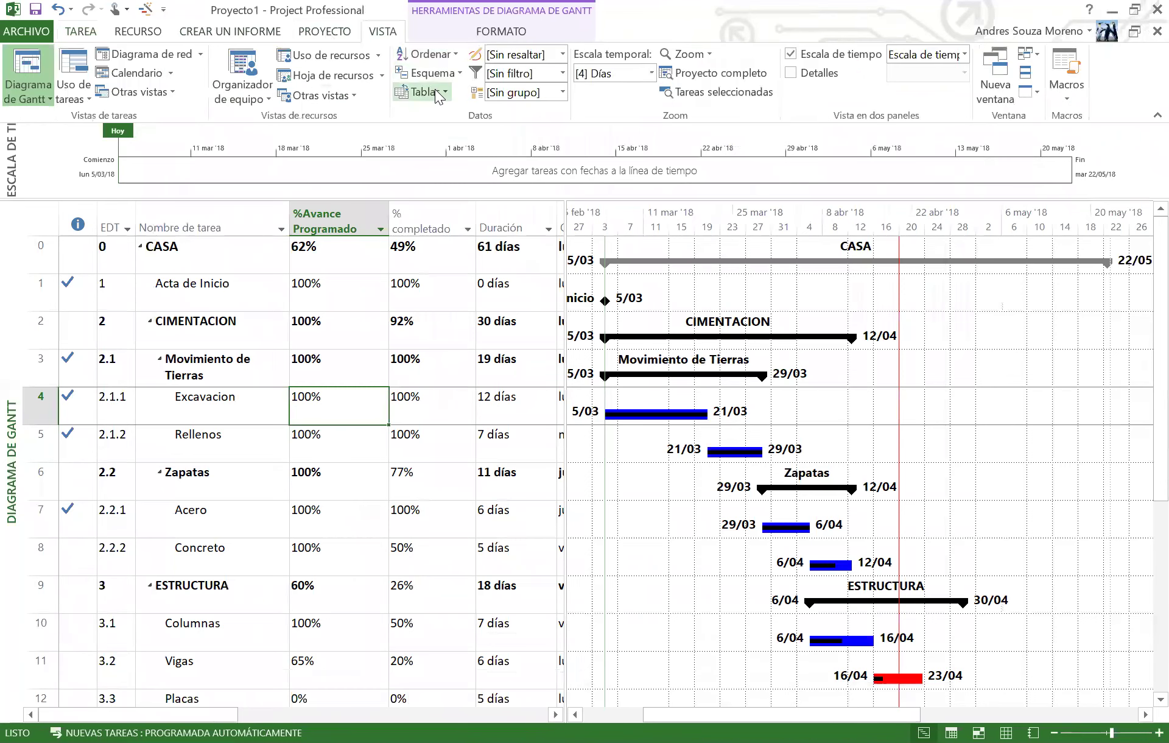
pyautogui.click(438, 98)
pyautogui.click(436, 134)
pyautogui.moveTo(565, 286); pyautogui.dragTo(854, 394)
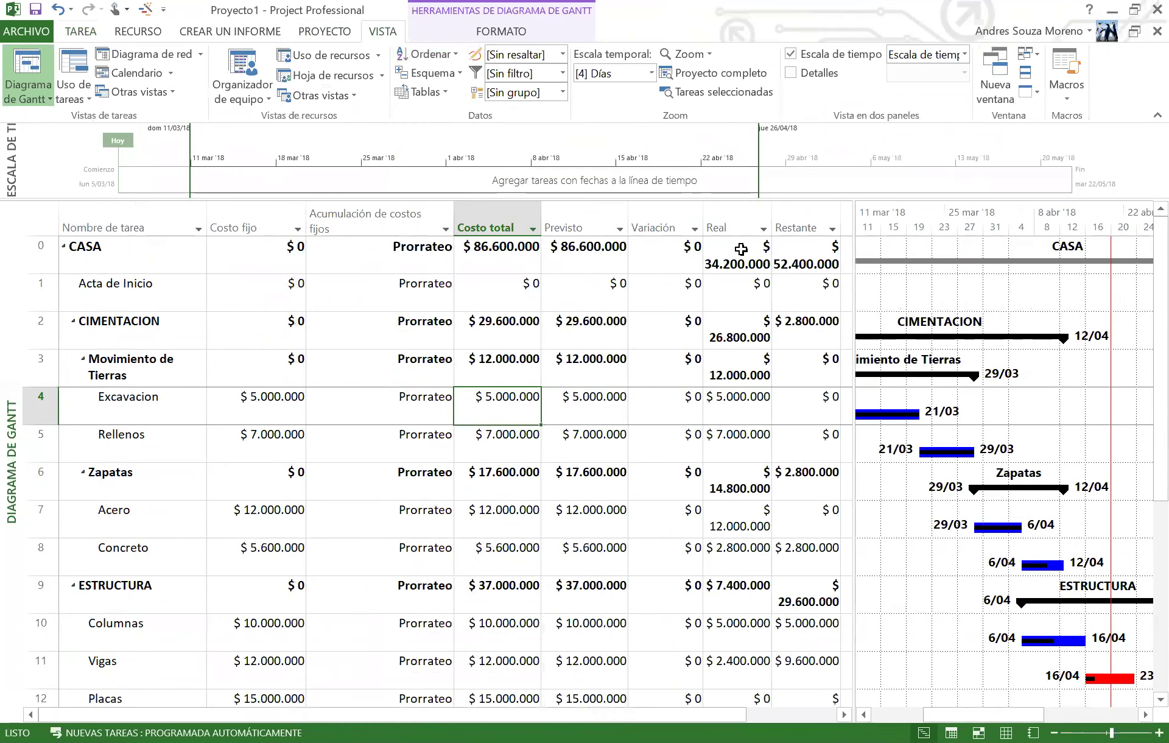
pyautogui.doubleClick(771, 216)
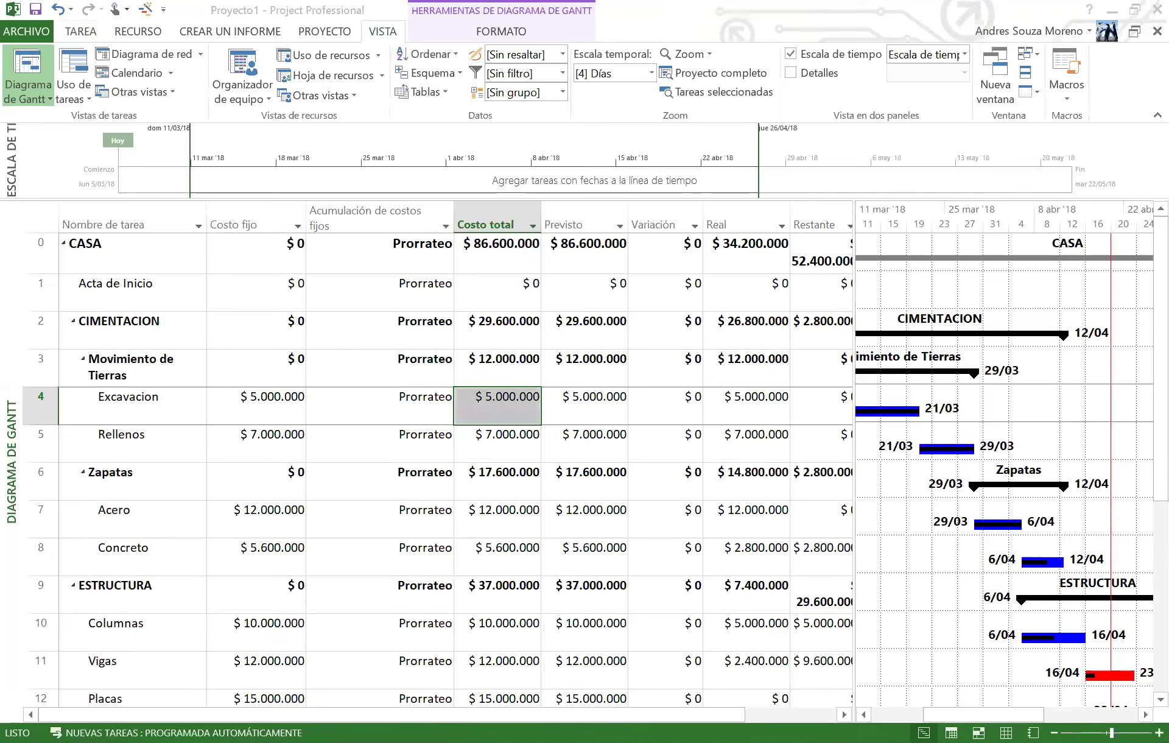
# Paste the actual costs into Real: Excavacion 6.000.000, Rellenos 6.000.000, Acero 13.500.000, Concreto 2.500.000, Columnas 6.000.000, Vigas 1.670.000, and 0 from Placas down.
pyautogui.click(799, 360)
pyautogui.click(758, 407)
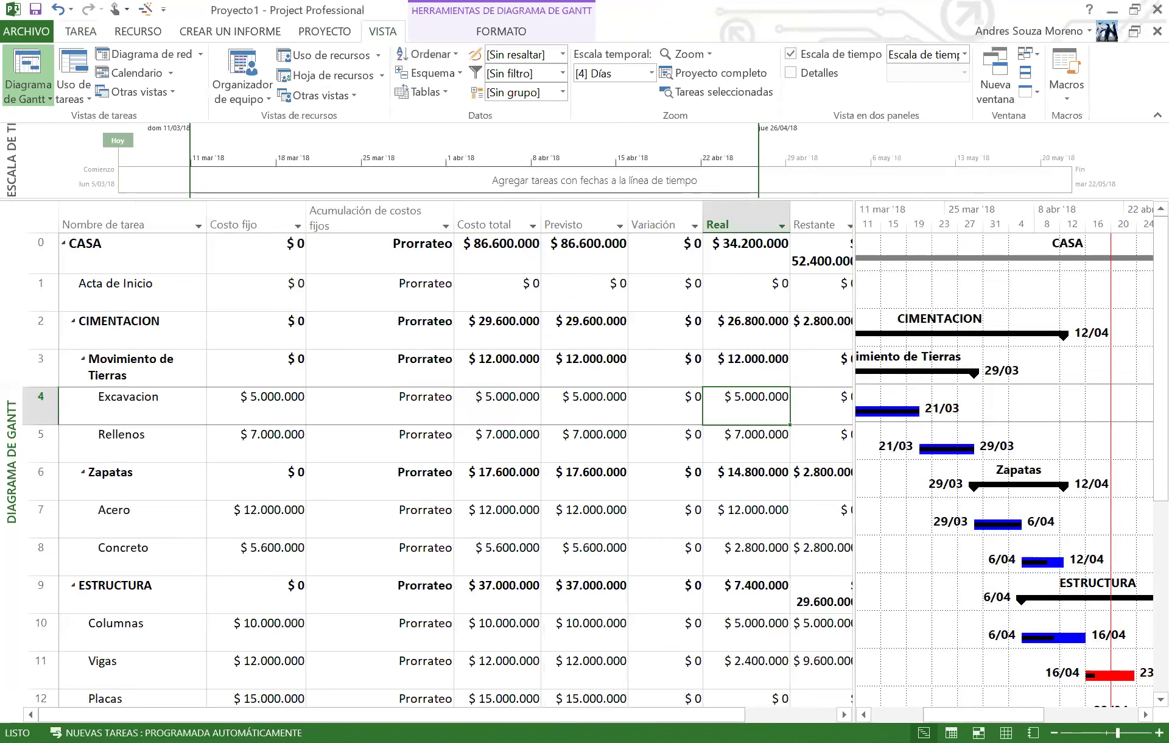
pyautogui.write('$ 6.000.000 $ 6.000.000 $ 16.000.000 $ 13.500.000 $ 2.500.000 $ 7.670.000 $ 6.000.000 $ 1.670.000 $ 0')
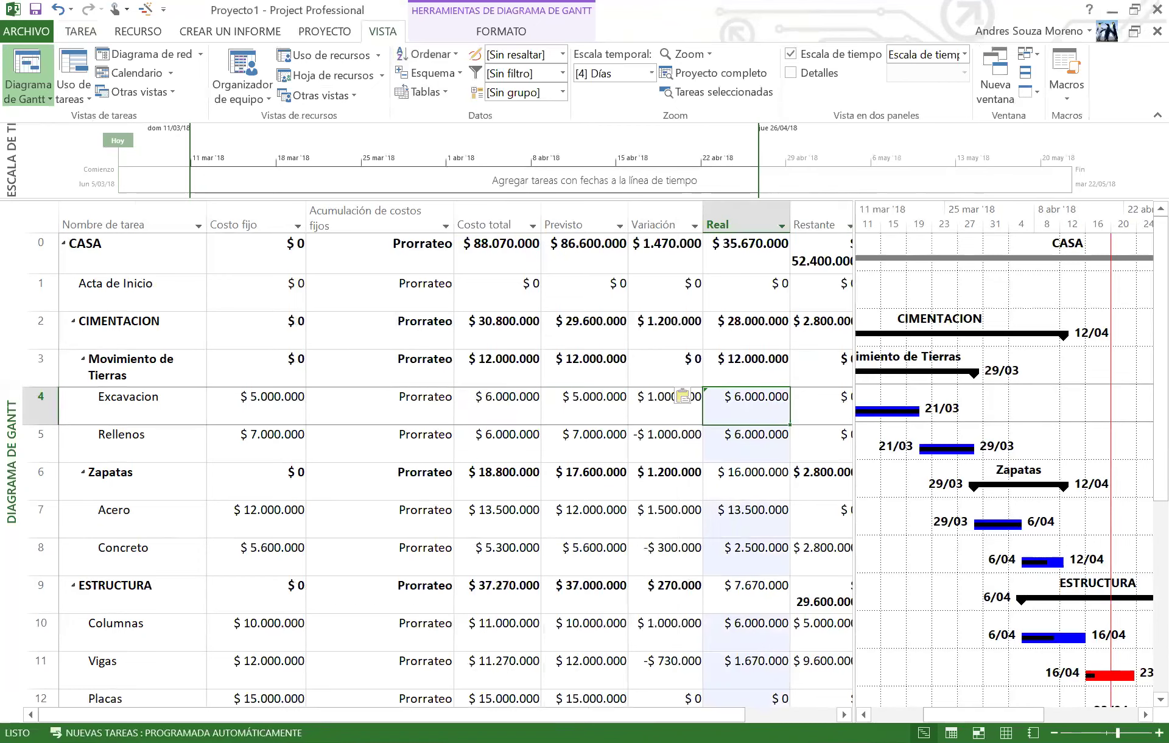
pyautogui.scroll(-3, 683, 456)
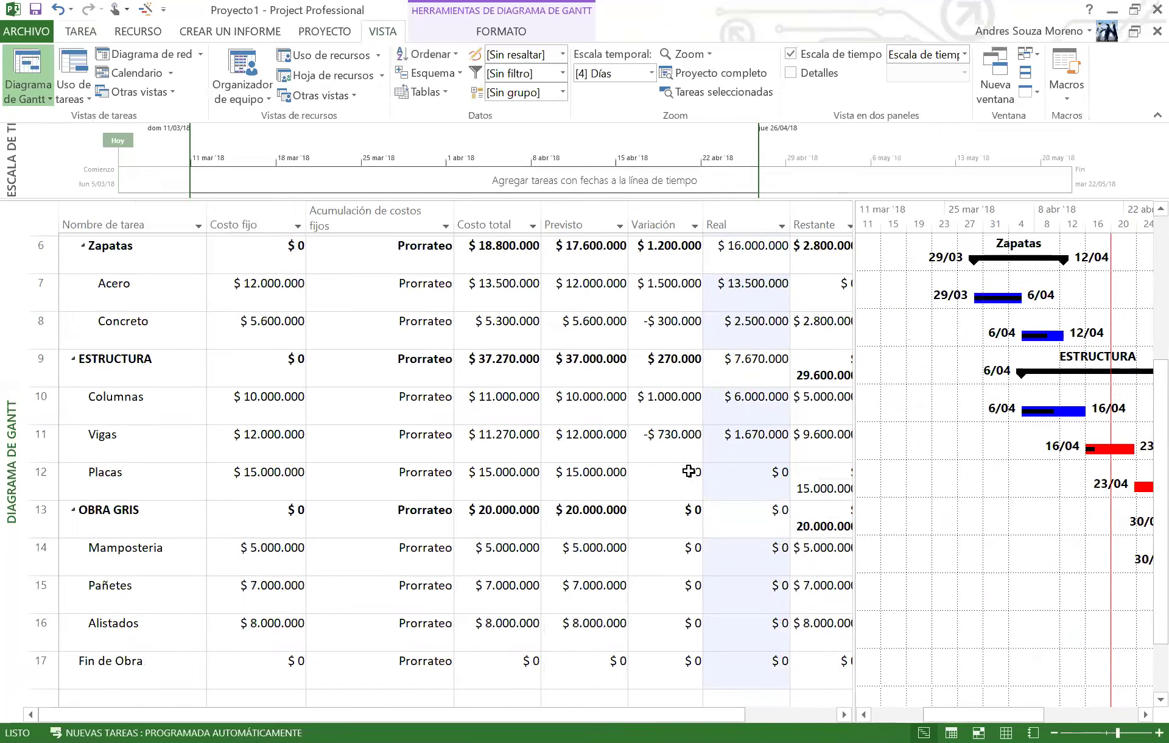
pyautogui.scroll(3, 749, 477)
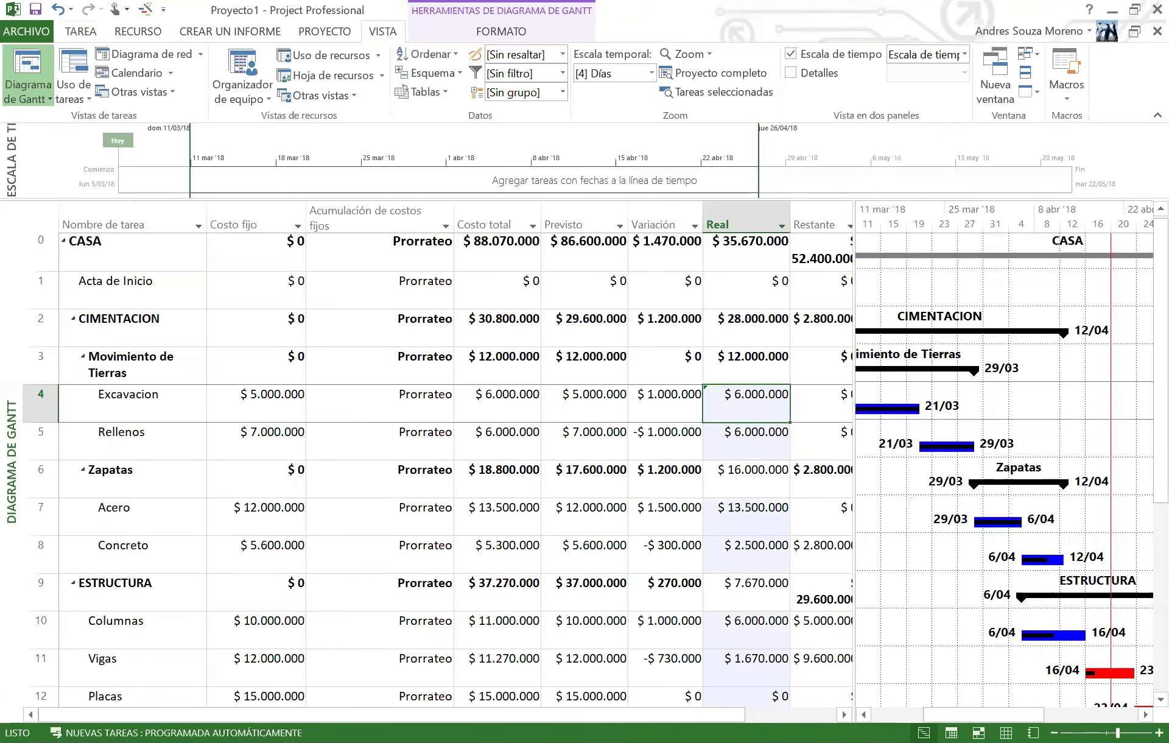
pyautogui.write('$ 6.000.000')
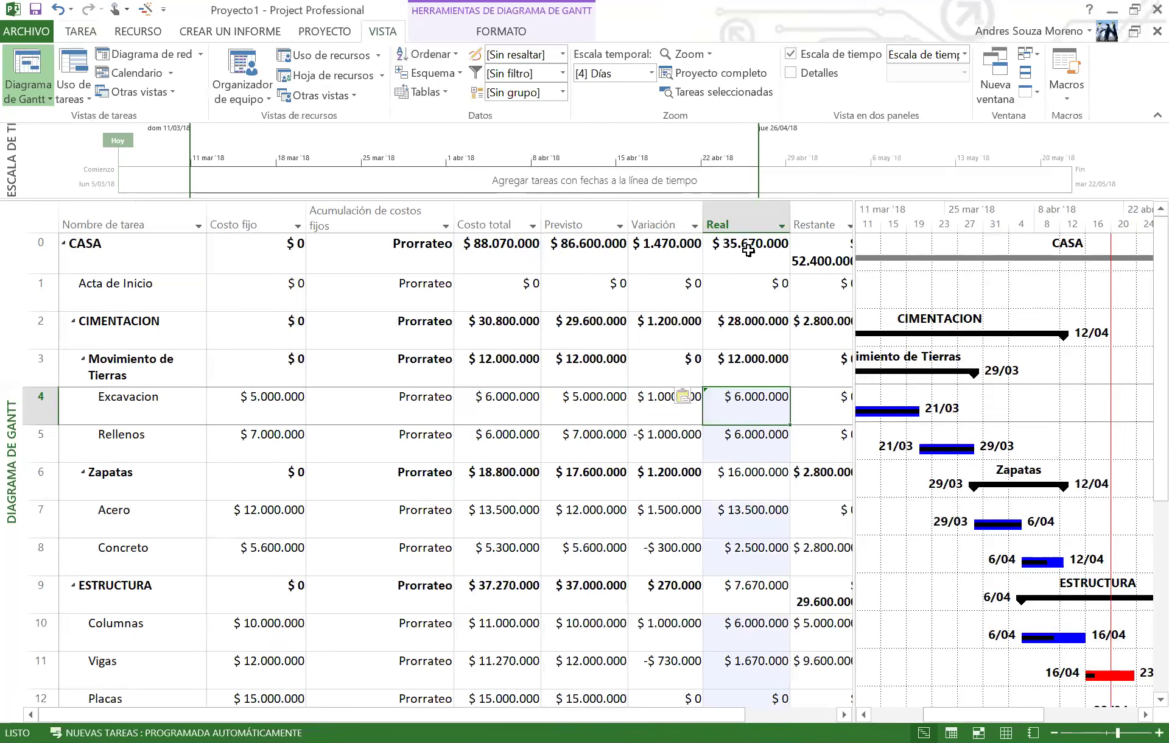
pyautogui.click(742, 276)
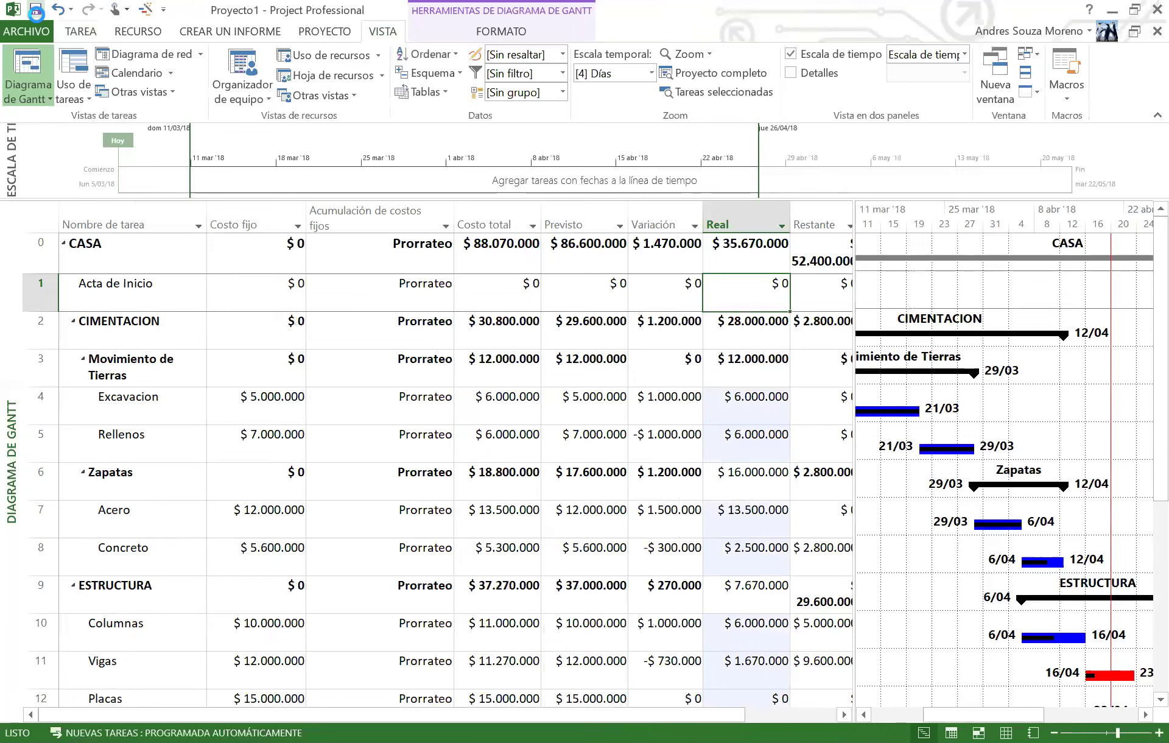
# Apply the Valor acumulado task table to the Gantt chart.
pyautogui.click(591, 481)
pyautogui.scroll(-1, 590, 481)
pyautogui.scroll(-6, 564, 464)
pyautogui.scroll(7, 573, 502)
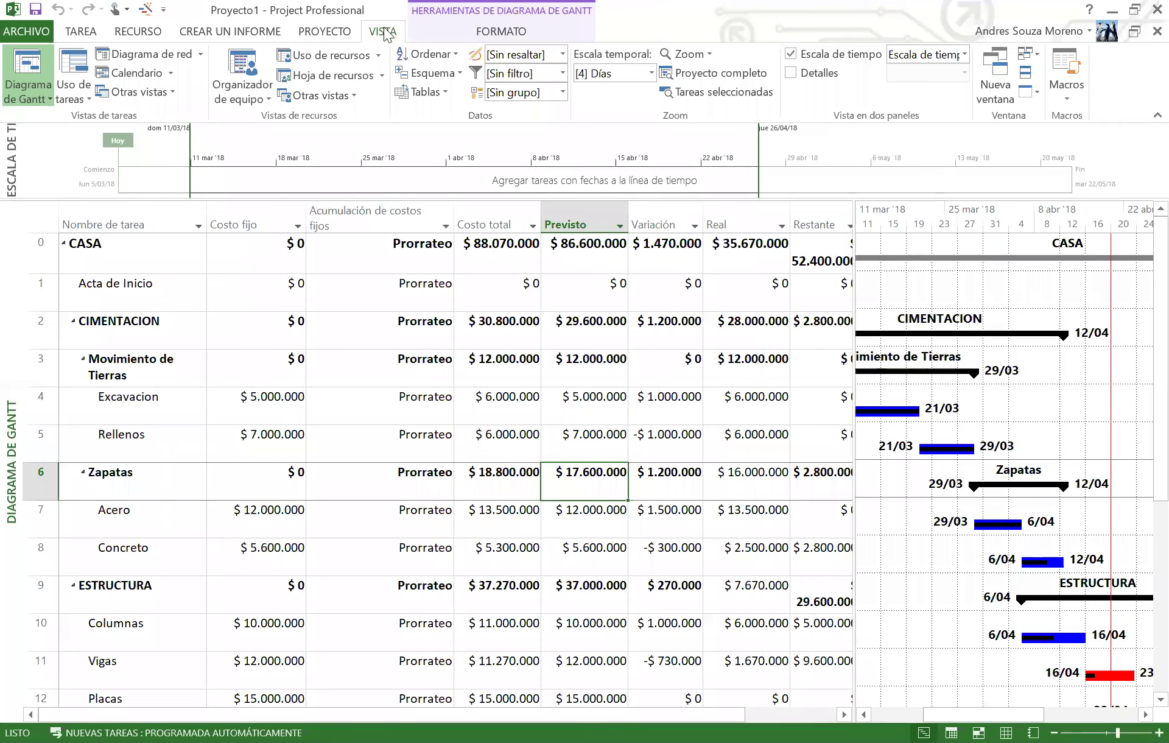
pyautogui.click(420, 90)
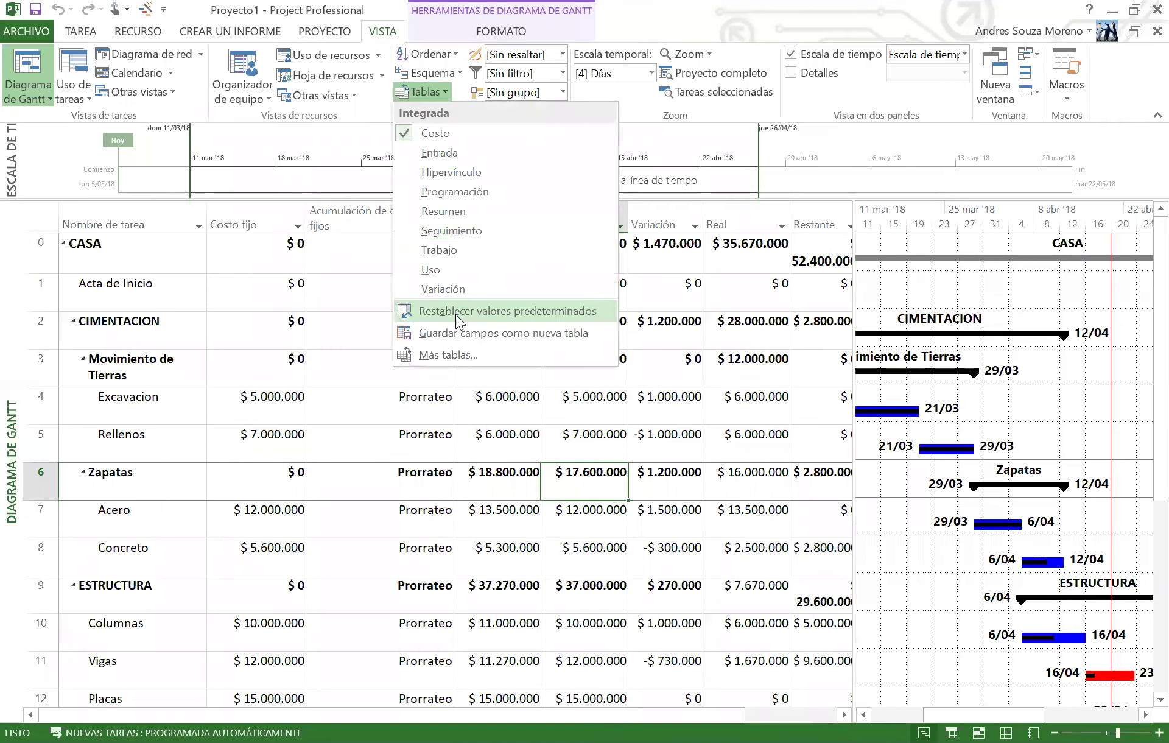
pyautogui.click(446, 358)
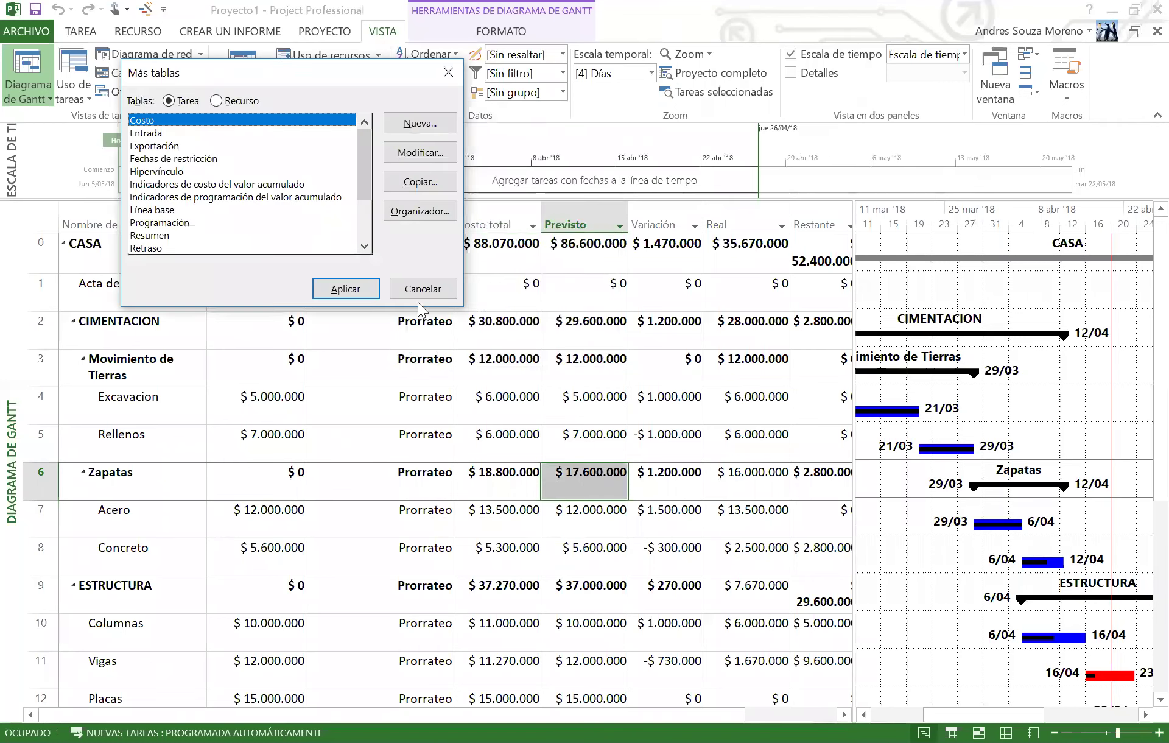
pyautogui.scroll(-3, 365, 183)
pyautogui.click(203, 235)
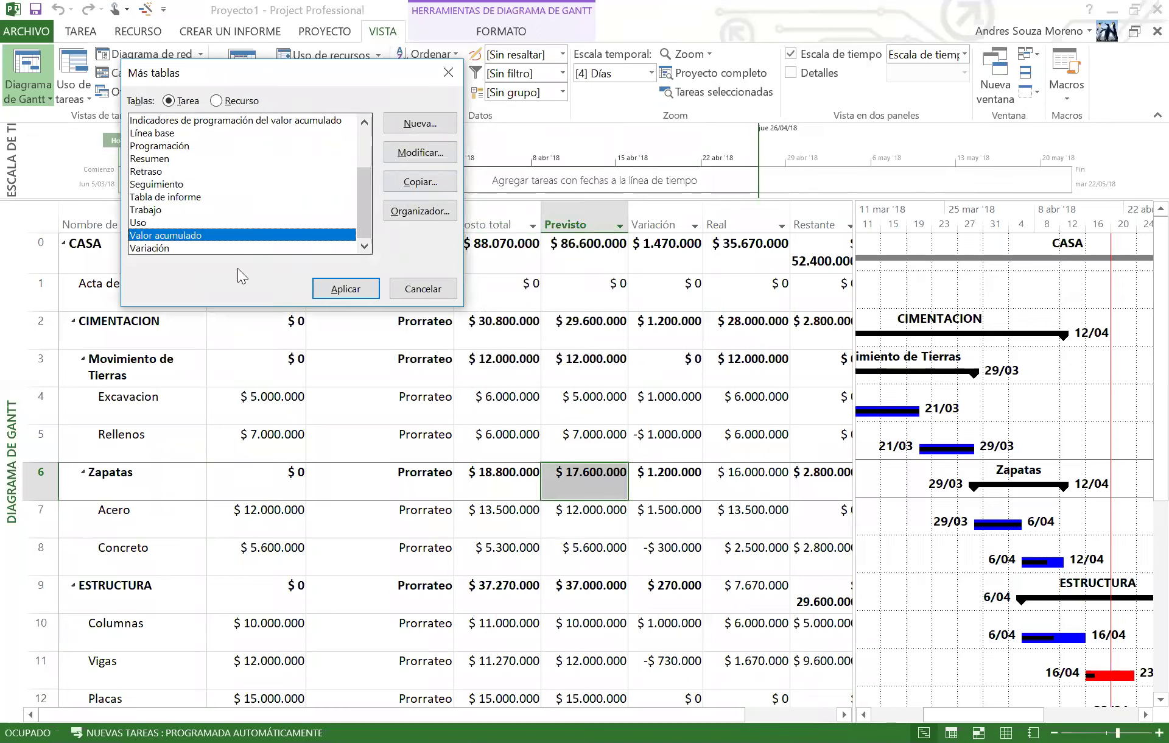
pyautogui.click(345, 289)
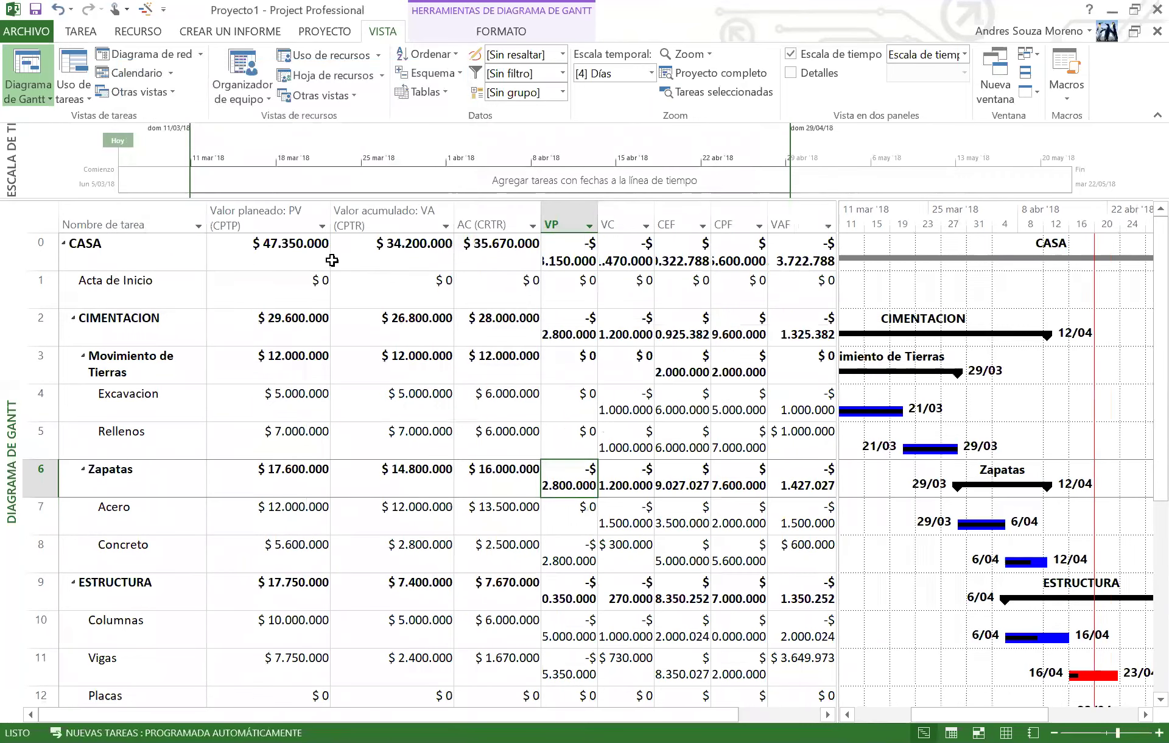
# Widen the Nombre de tarea, Valor planeado and Valor acumulado columns to show their full text, and extend the table area past VAF.
pyautogui.moveTo(206, 224); pyautogui.dragTo(225, 223)
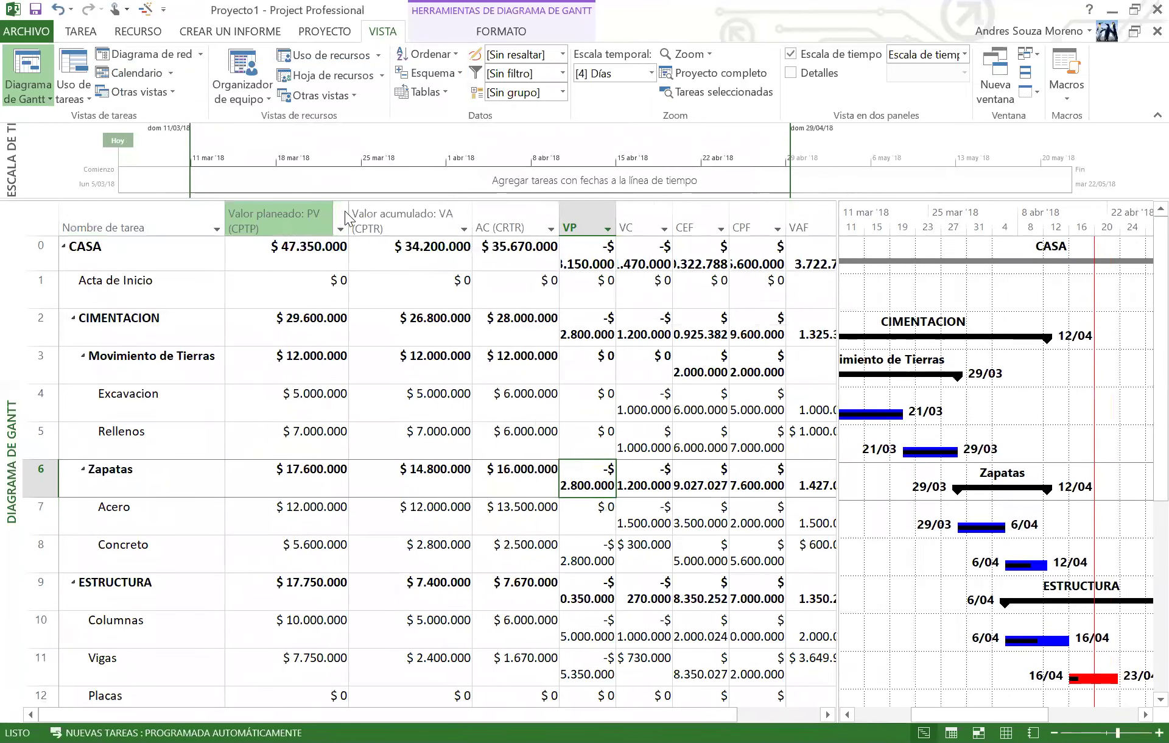
pyautogui.moveTo(348, 218); pyautogui.dragTo(372, 218)
pyautogui.moveTo(497, 218); pyautogui.dragTo(533, 219)
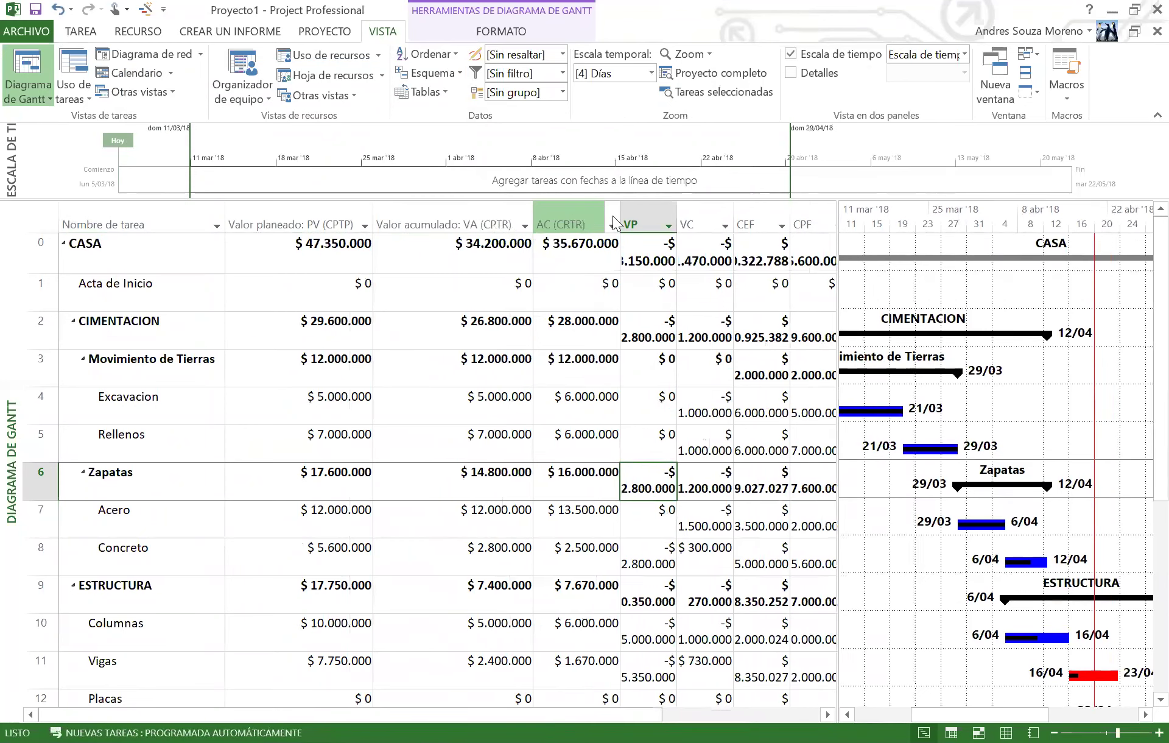
pyautogui.moveTo(616, 215); pyautogui.dragTo(619, 216)
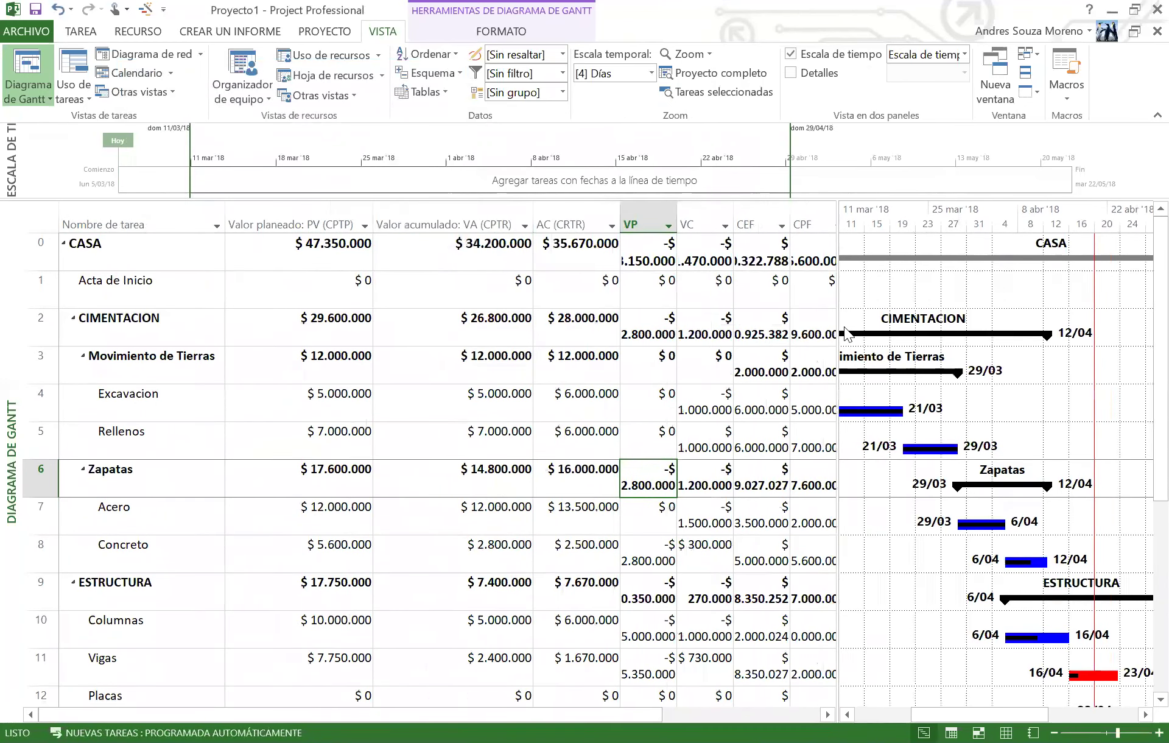
pyautogui.moveTo(845, 332); pyautogui.dragTo(1045, 332)
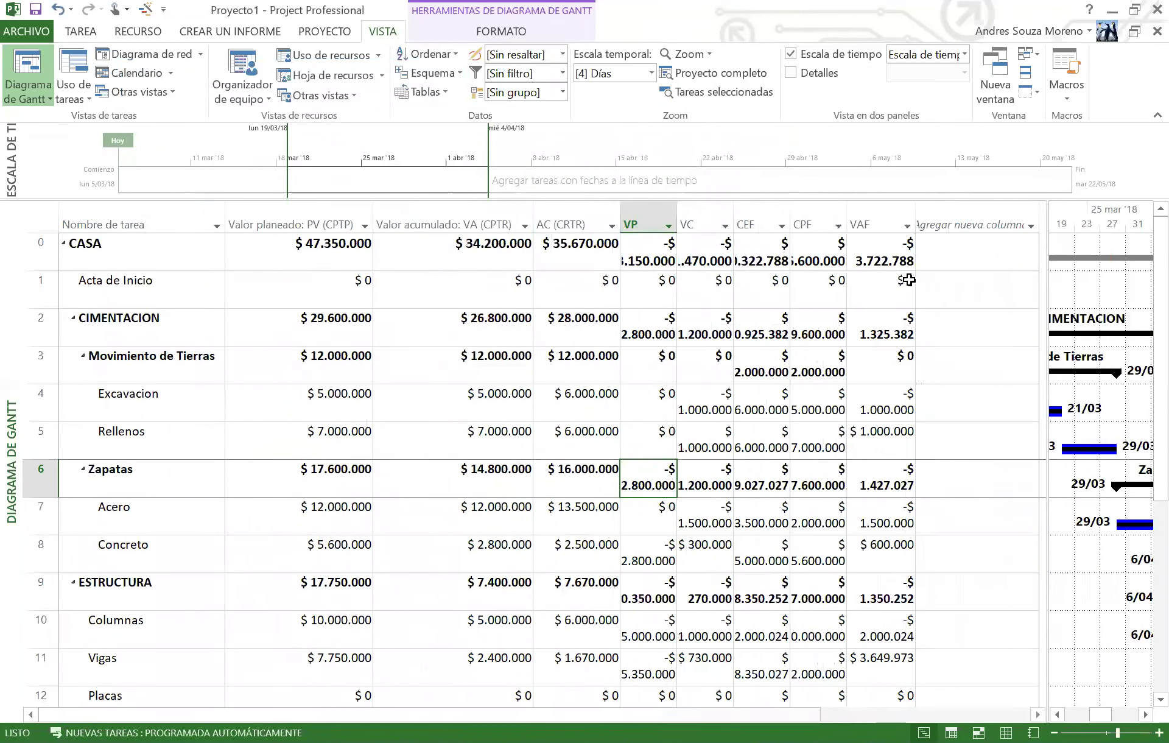
# Fit the VAF, CPF, CEF, VC and VP columns to their contents so each amount shows on one line.
pyautogui.doubleClick(915, 224)
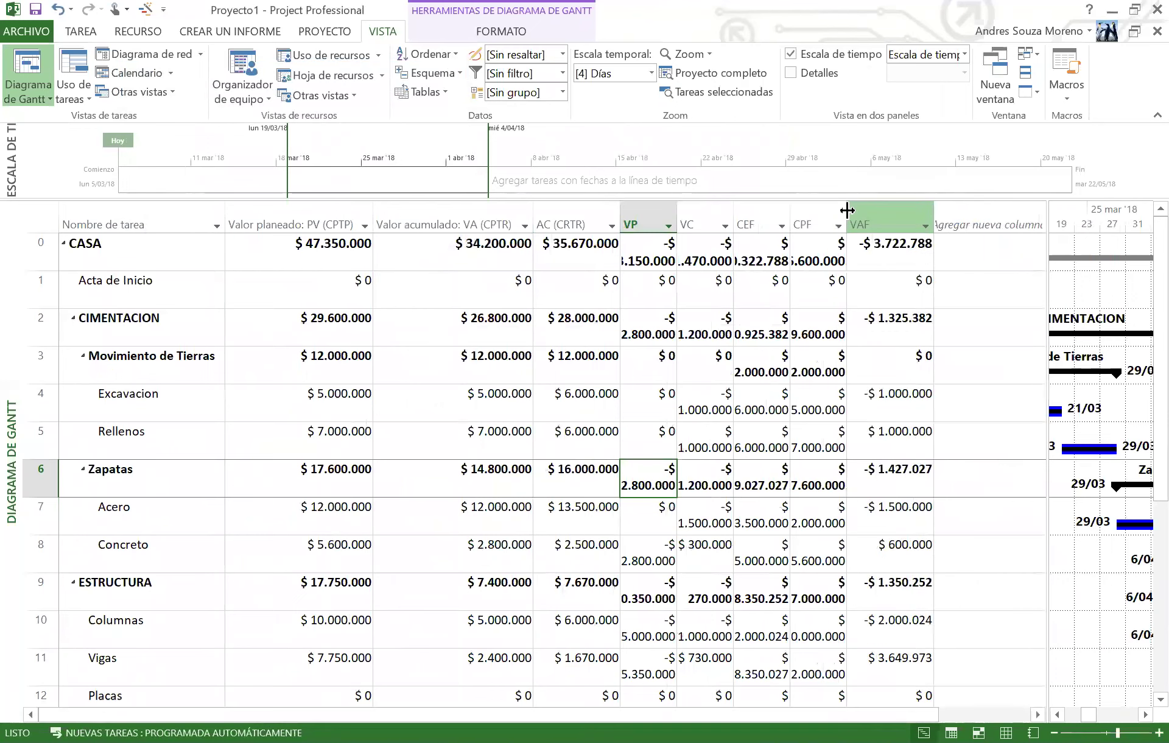
pyautogui.doubleClick(847, 210)
pyautogui.doubleClick(790, 210)
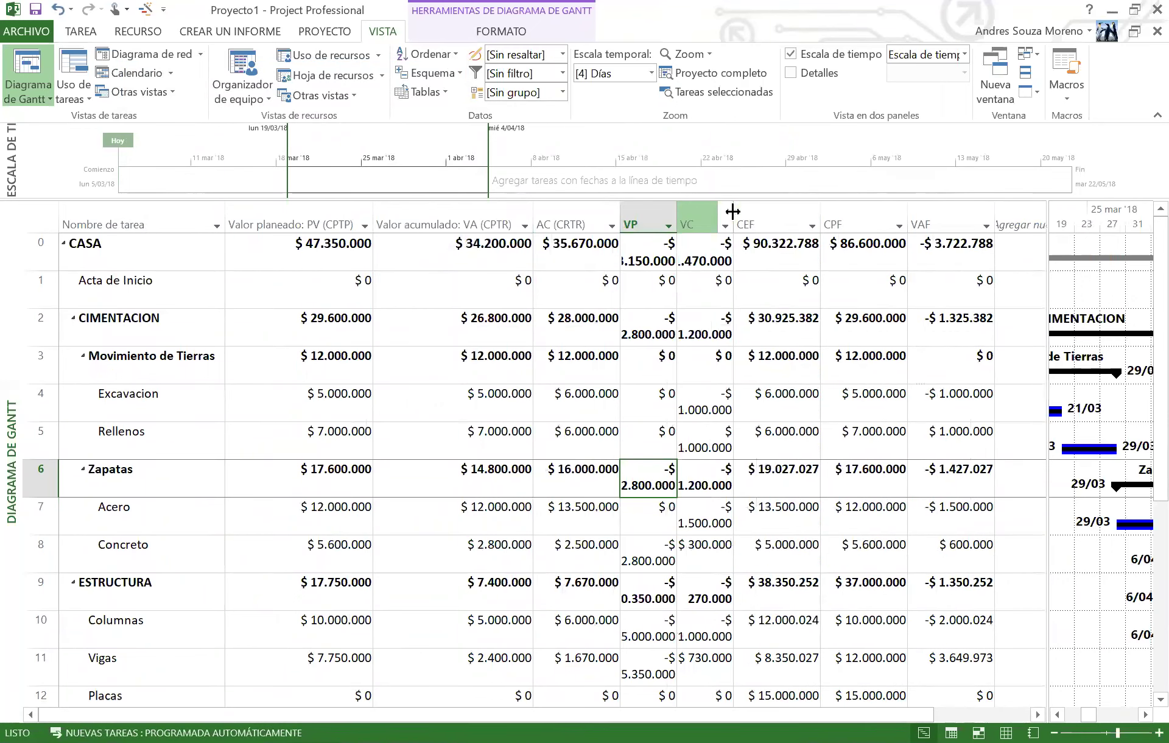
pyautogui.doubleClick(733, 211)
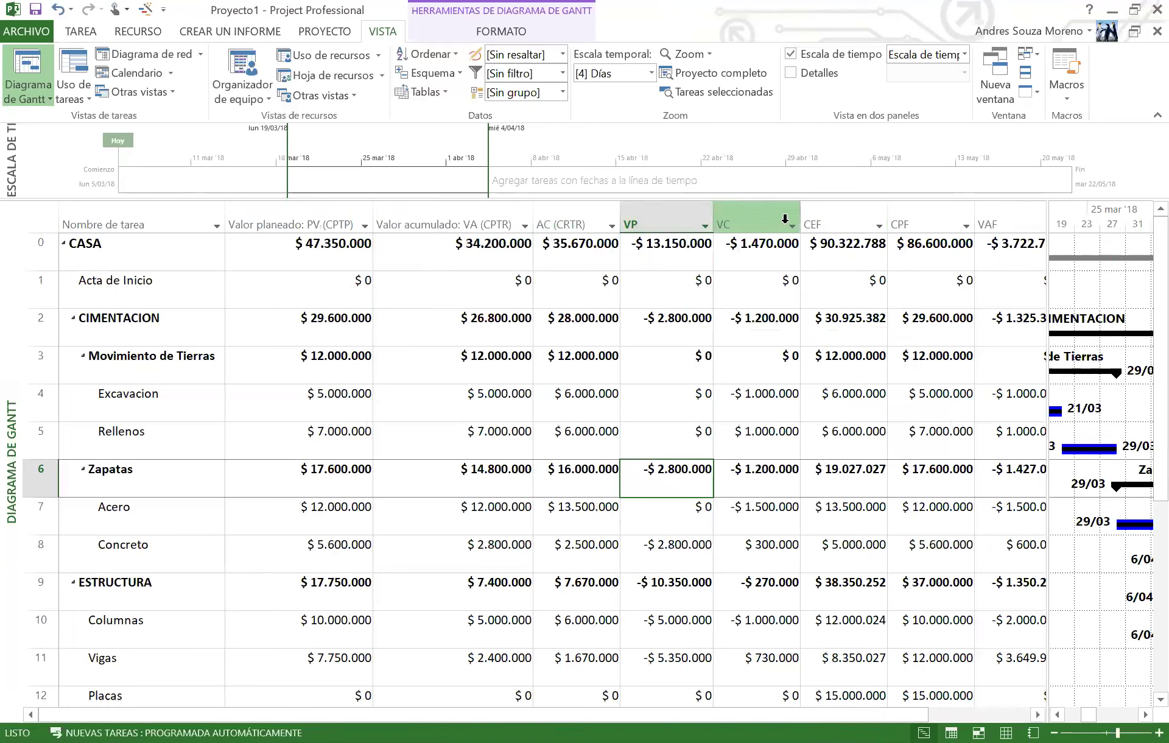
# Insert the IRC column between VC and CEF in the earned value table.
pyautogui.click(835, 217)
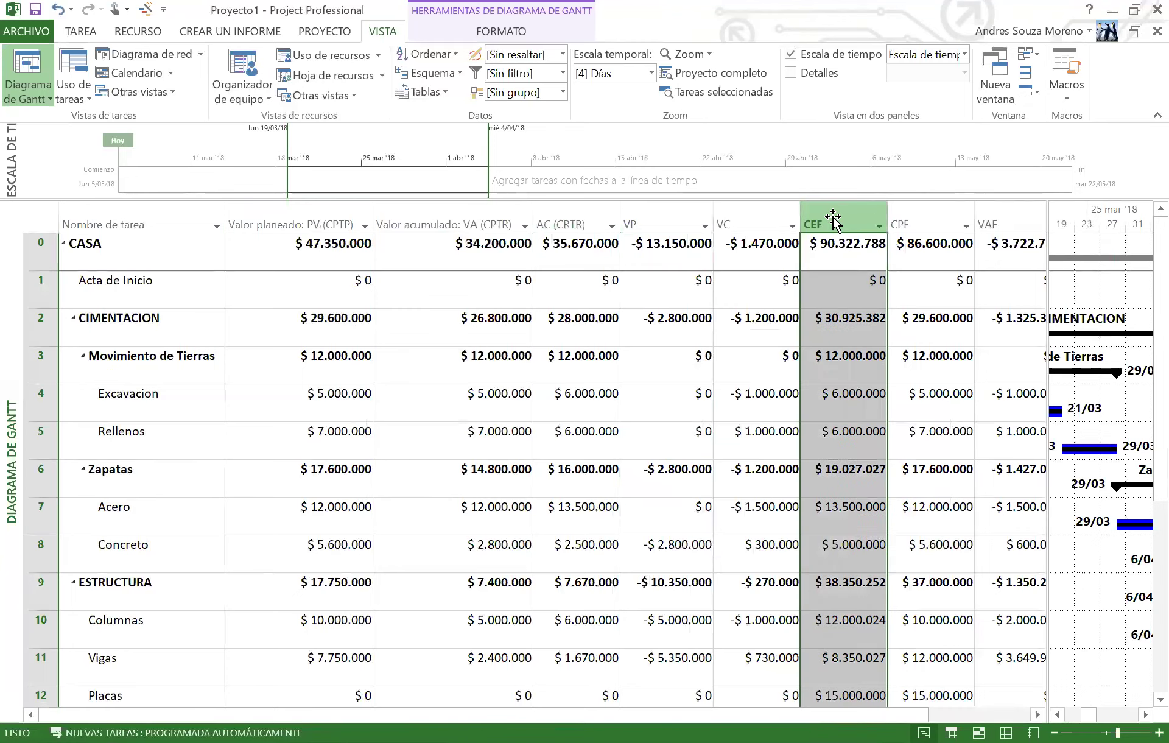
pyautogui.press('Insert')
pyautogui.write('Id')
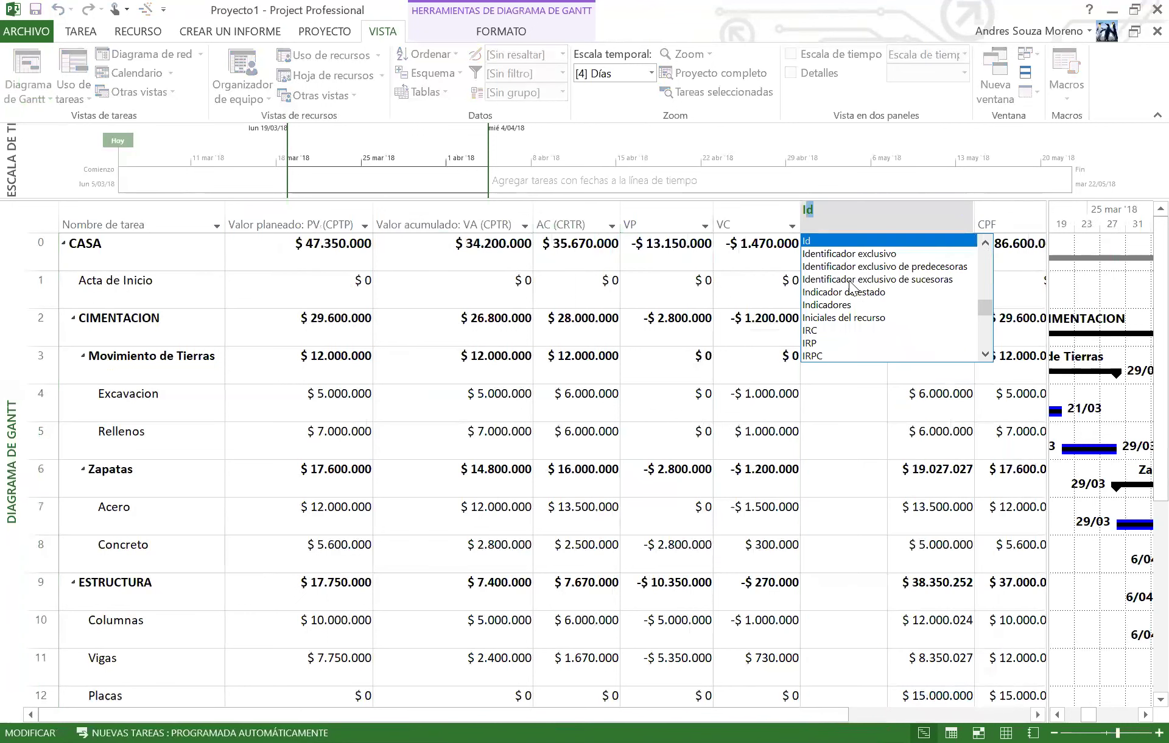
pyautogui.click(826, 331)
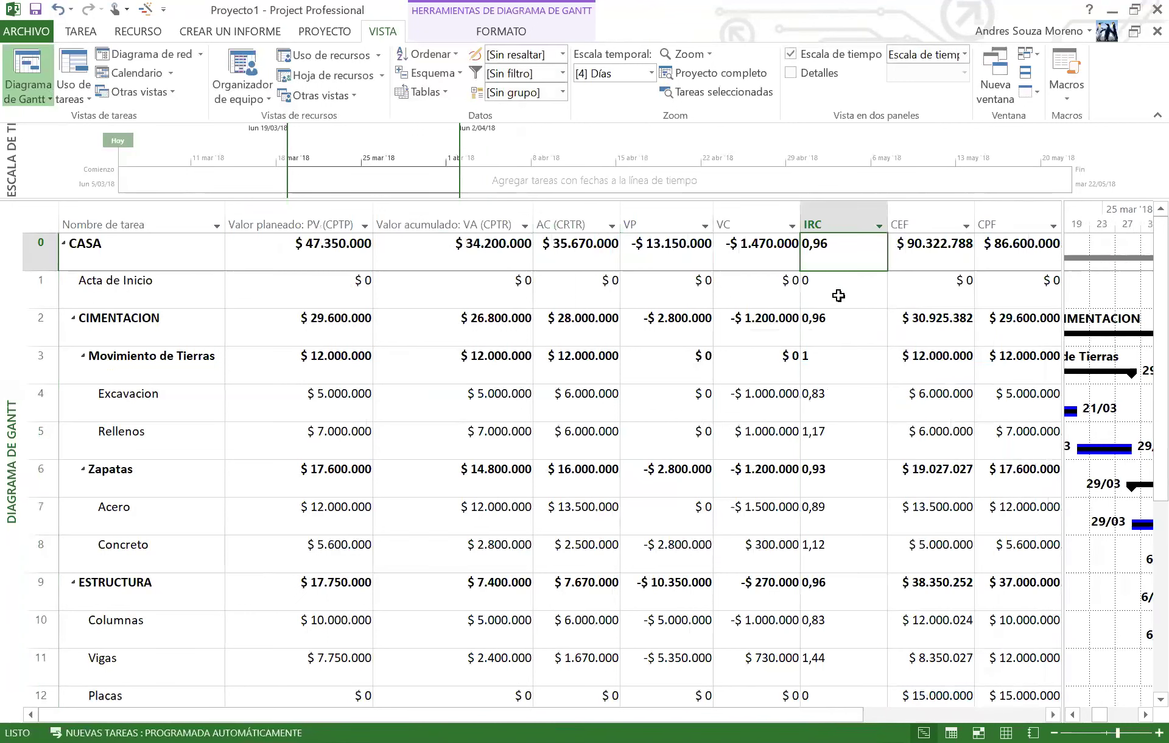
# Insert the IRP column between IRC and CEF.
pyautogui.rightClick(907, 218)
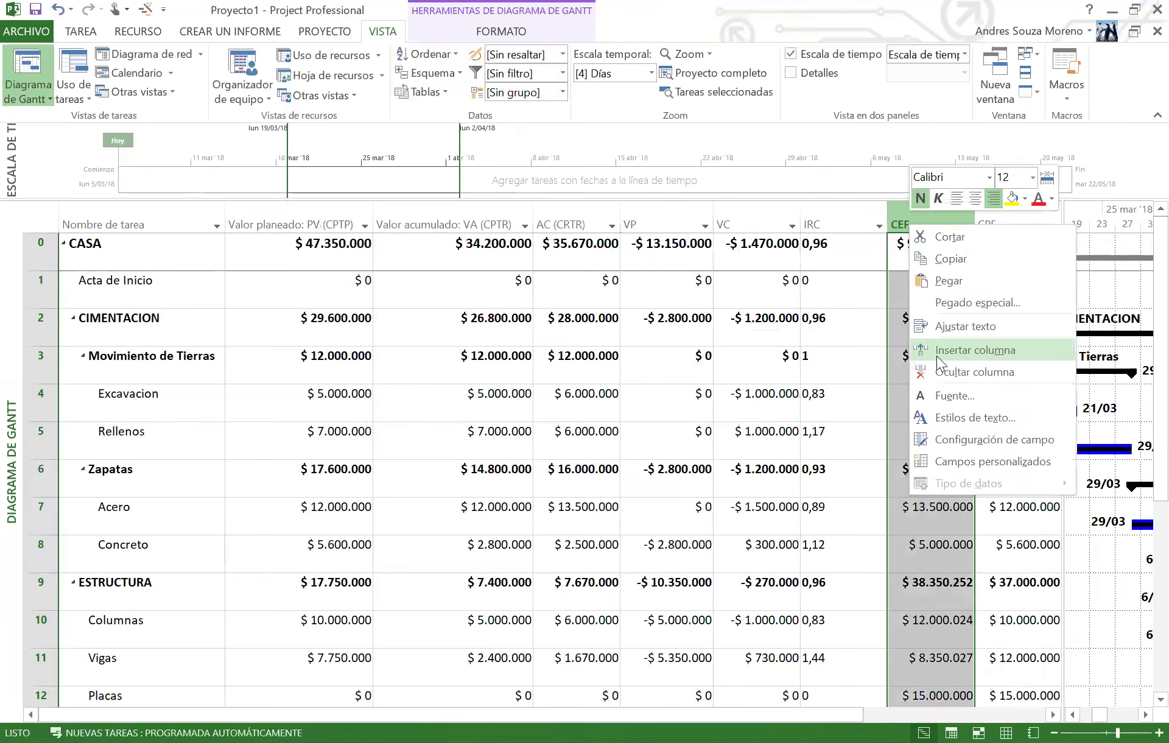
pyautogui.click(936, 356)
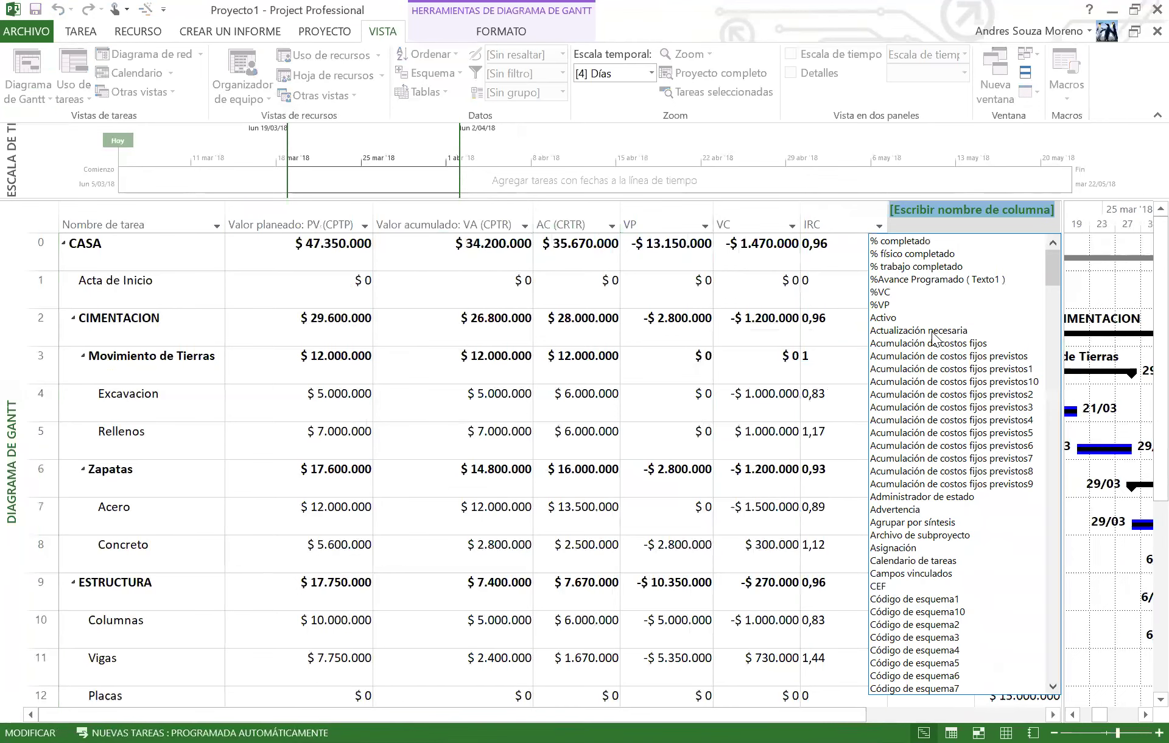
pyautogui.write('Id')
pyautogui.click(888, 344)
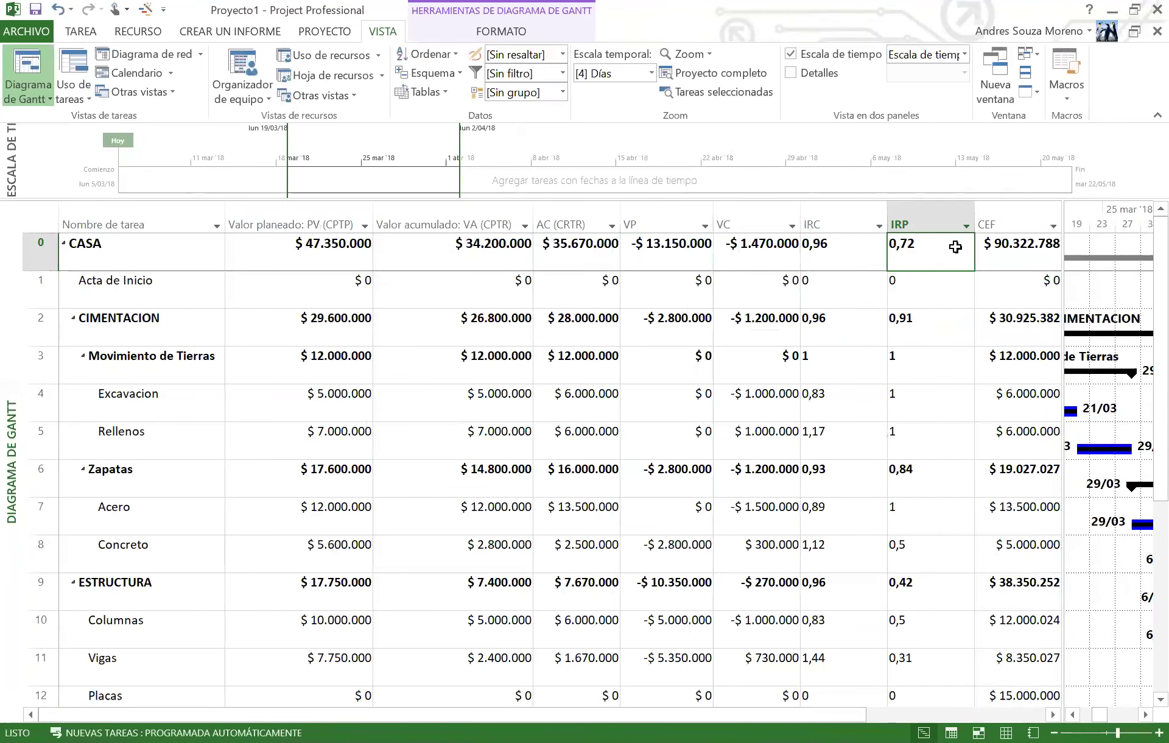
# Fit the IRP and IRC columns to their contents and widen the table area to include VAF.
pyautogui.doubleClick(973, 222)
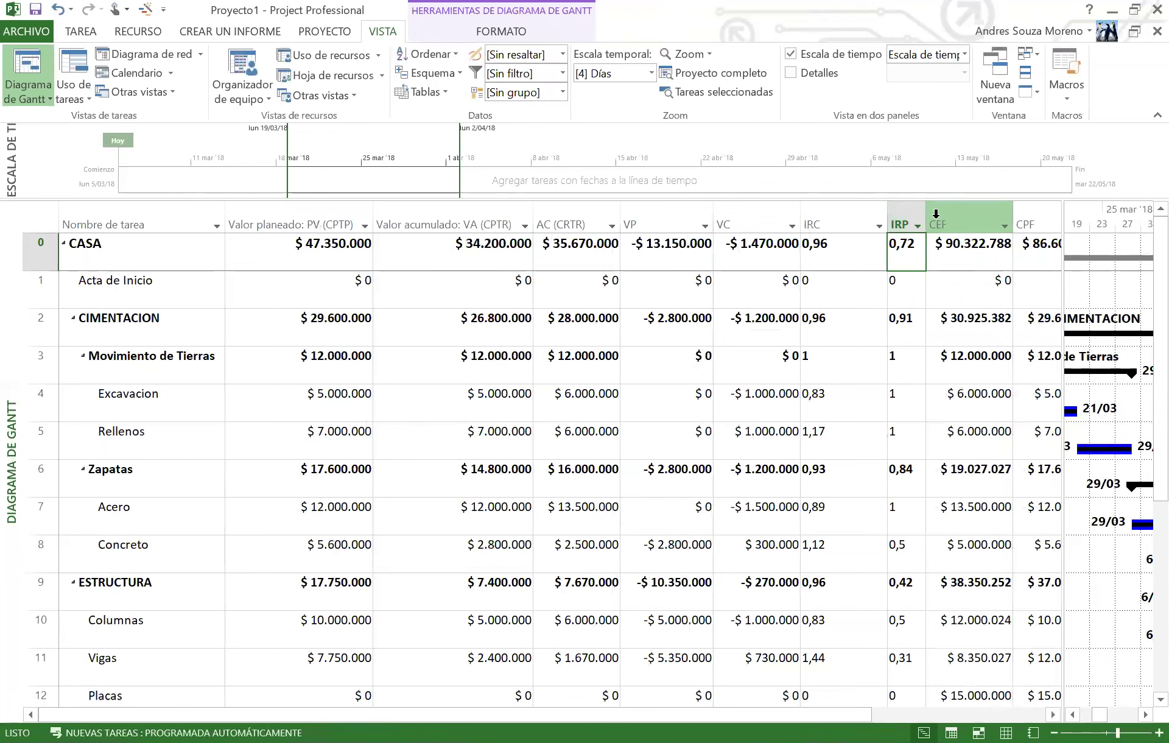
pyautogui.doubleClick(886, 212)
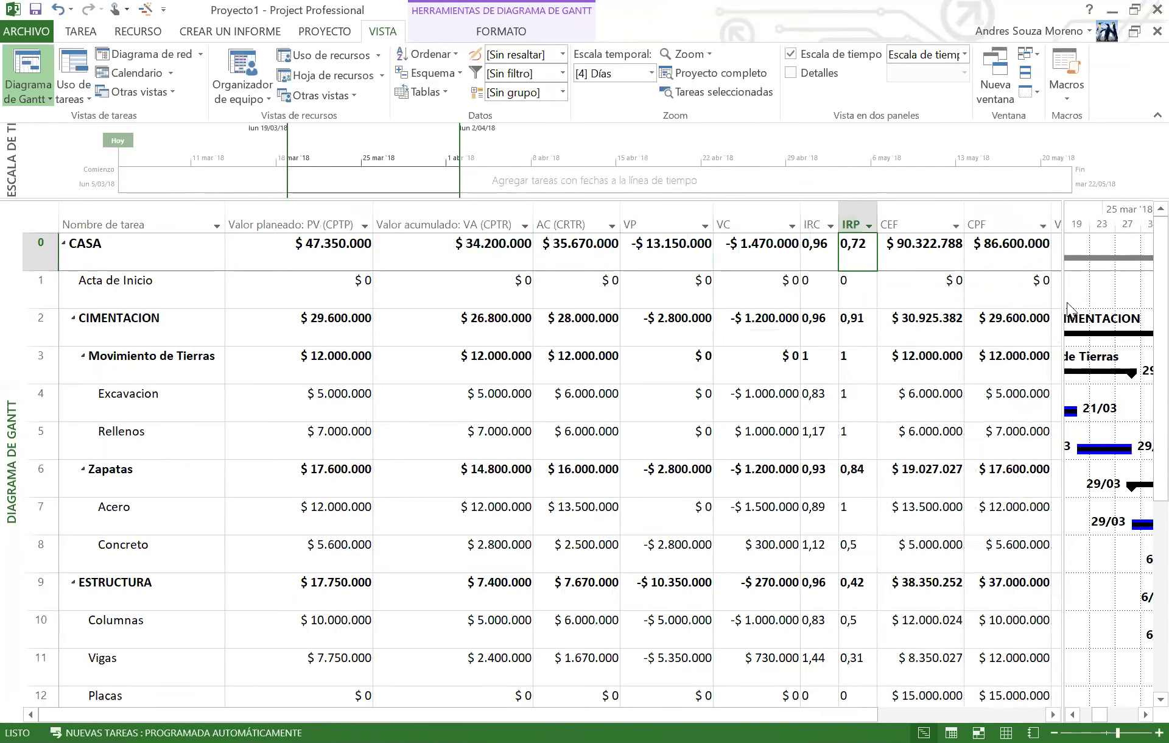
pyautogui.moveTo(1070, 296); pyautogui.dragTo(1130, 301)
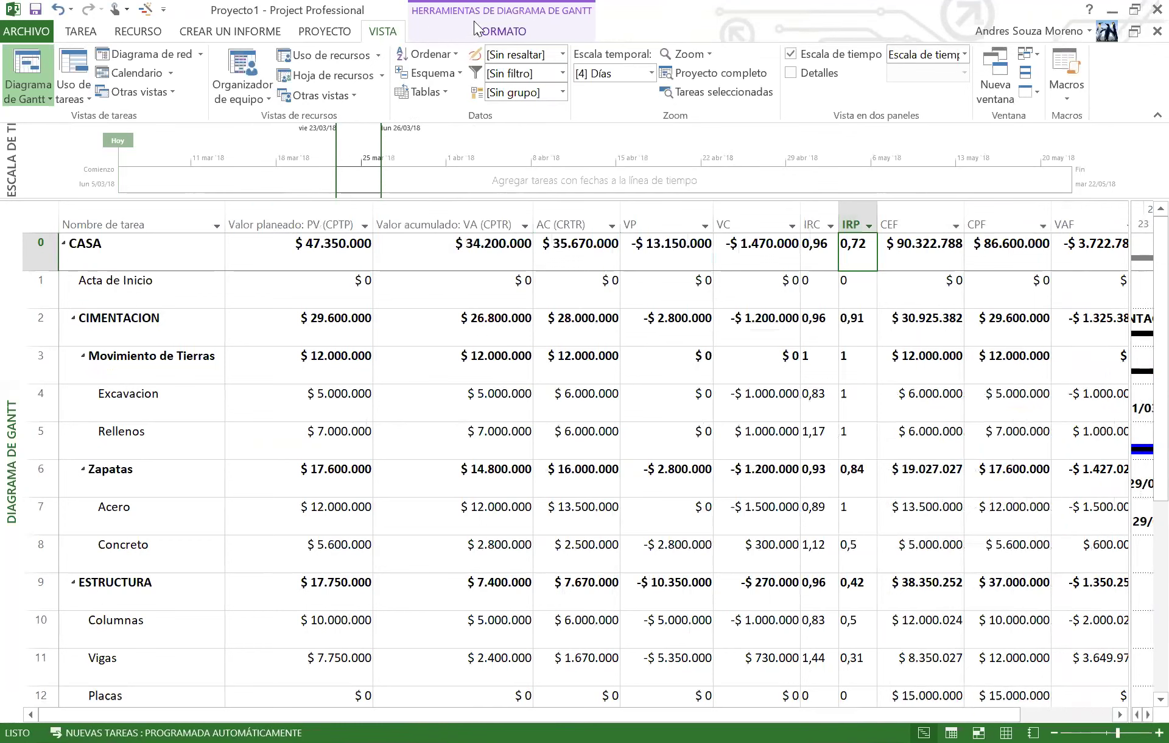
# Annotate the screen with the text labels PV, EV and AC above the Valor planeado, Valor acumulado and AC (CRTR) columns.
pyautogui.click(791, 54)
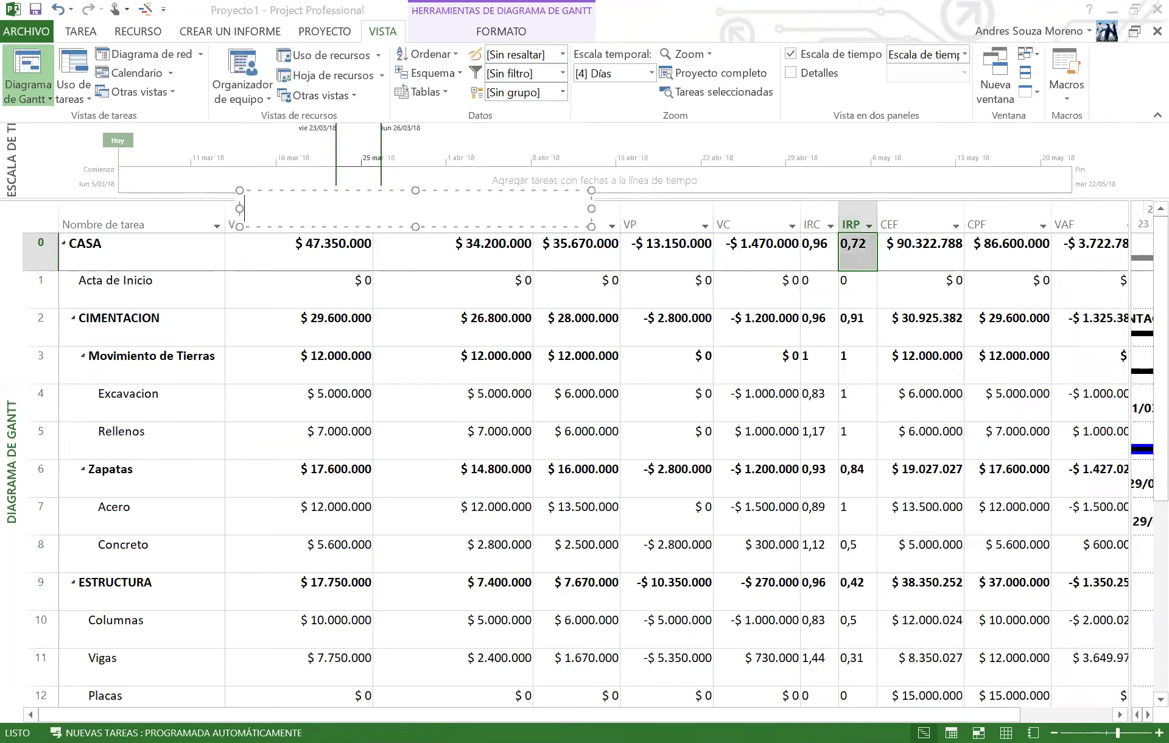
pyautogui.write('PV')
pyautogui.click(416, 161)
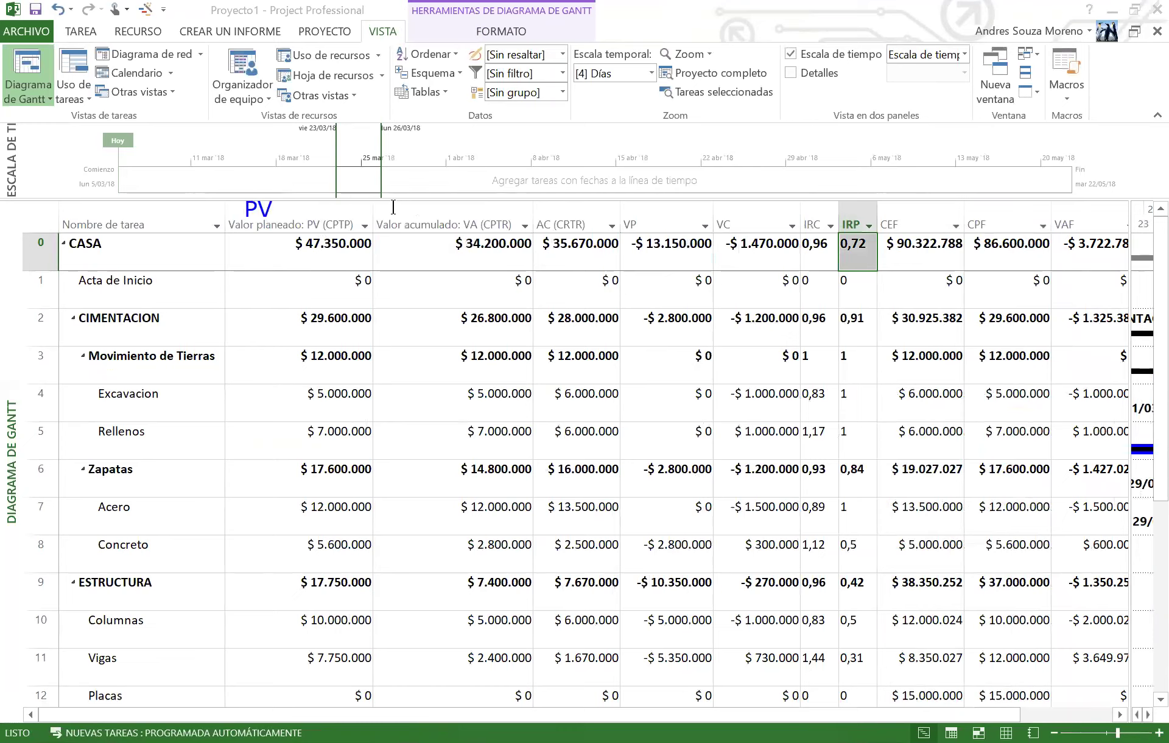
pyautogui.click(397, 207)
pyautogui.write('EV')
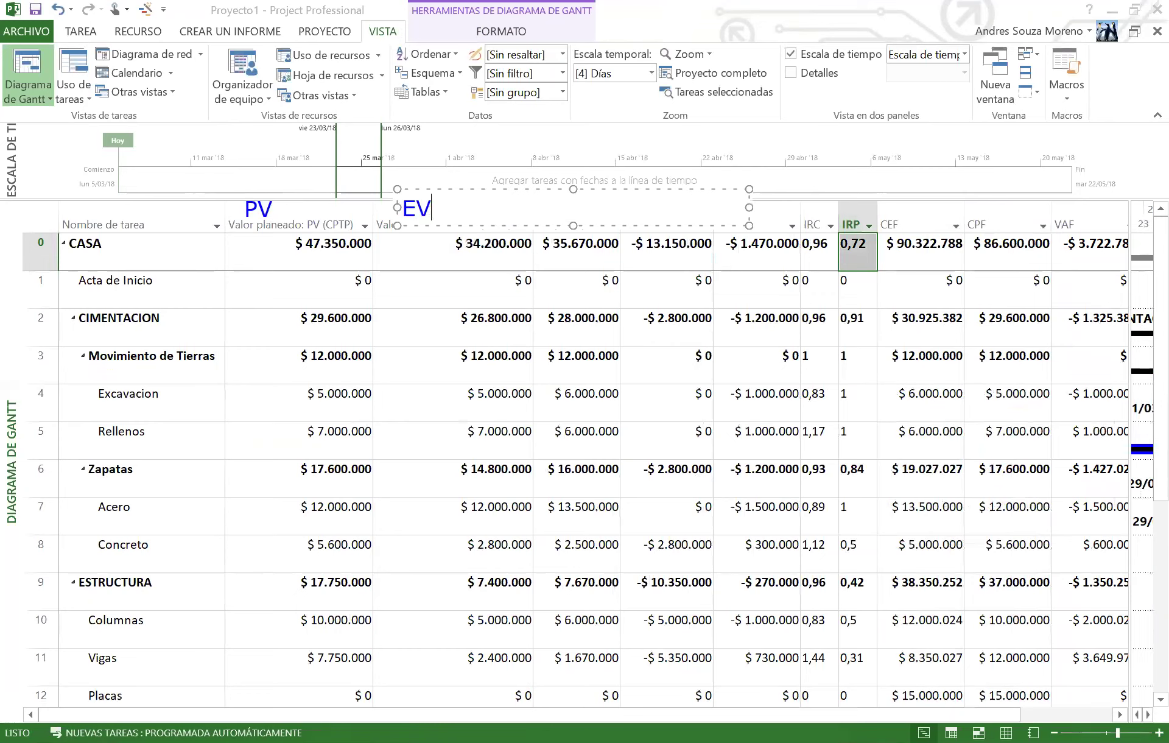
pyautogui.click(480, 174)
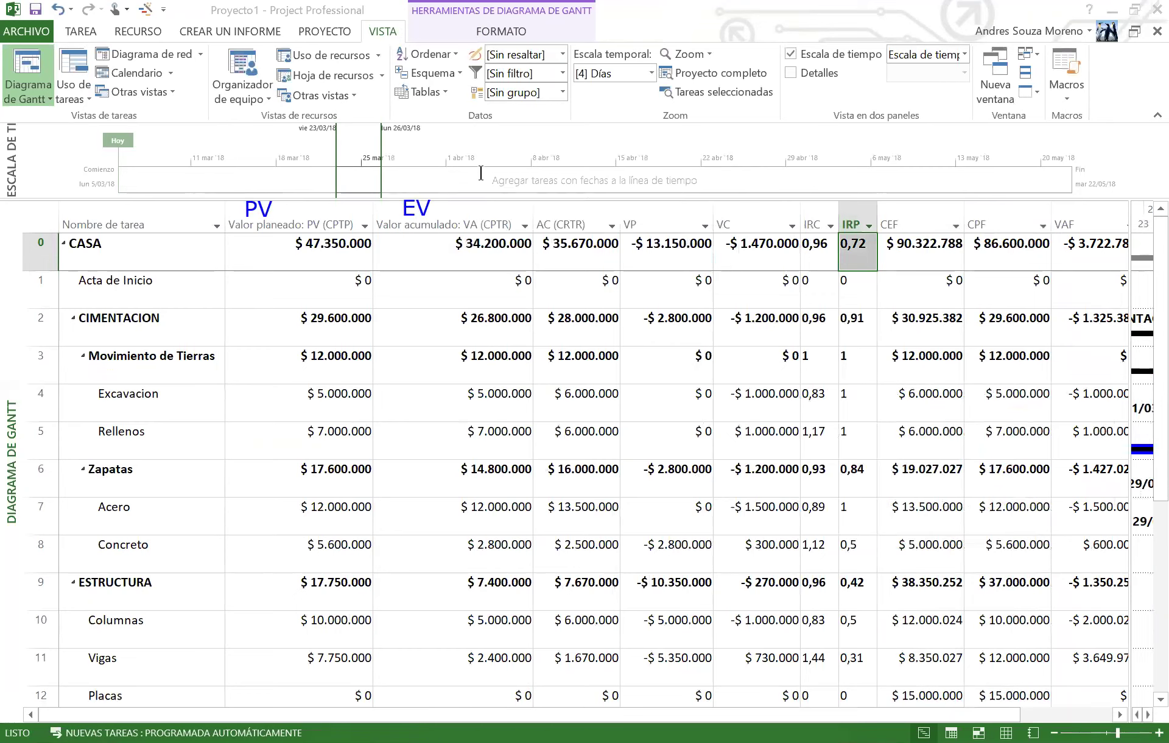
pyautogui.click(548, 209)
pyautogui.write('AC')
pyautogui.click(618, 178)
# Add the on-screen text labels SV above the VP column and CV above the VC column.
pyautogui.moveTo(654, 193); pyautogui.dragTo(1006, 229)
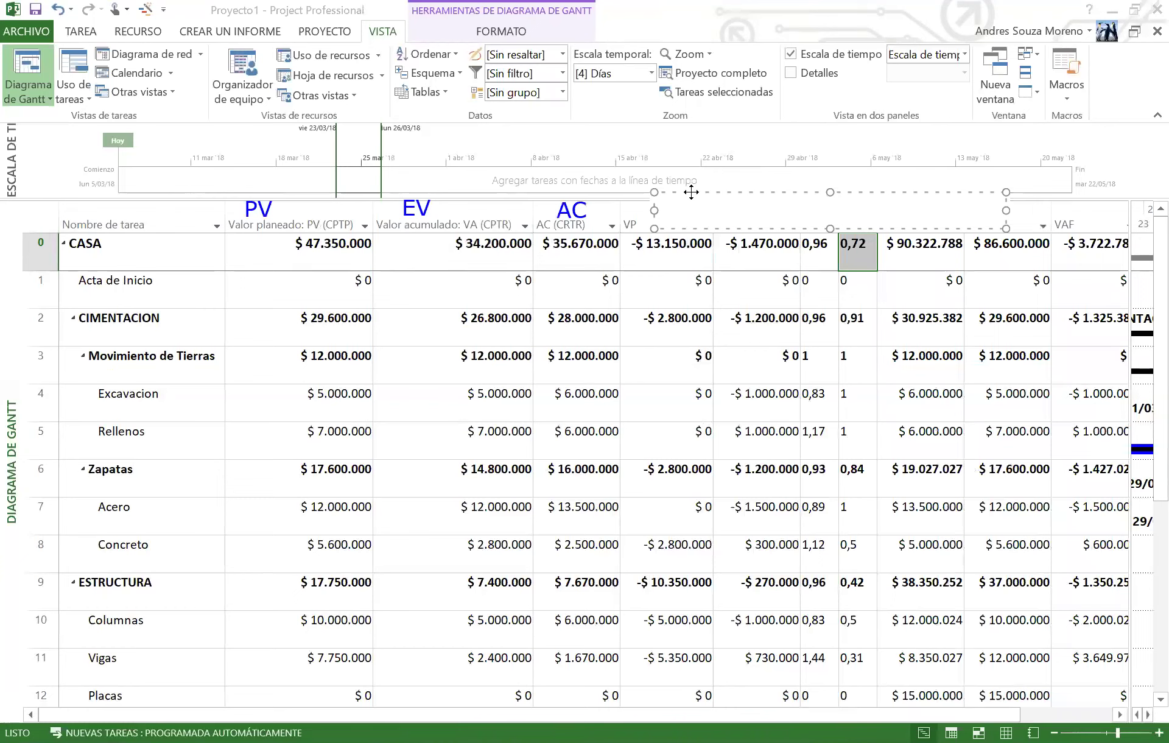
pyautogui.moveTo(691, 192); pyautogui.dragTo(655, 196)
pyautogui.write('SV')
pyautogui.press('Escape')
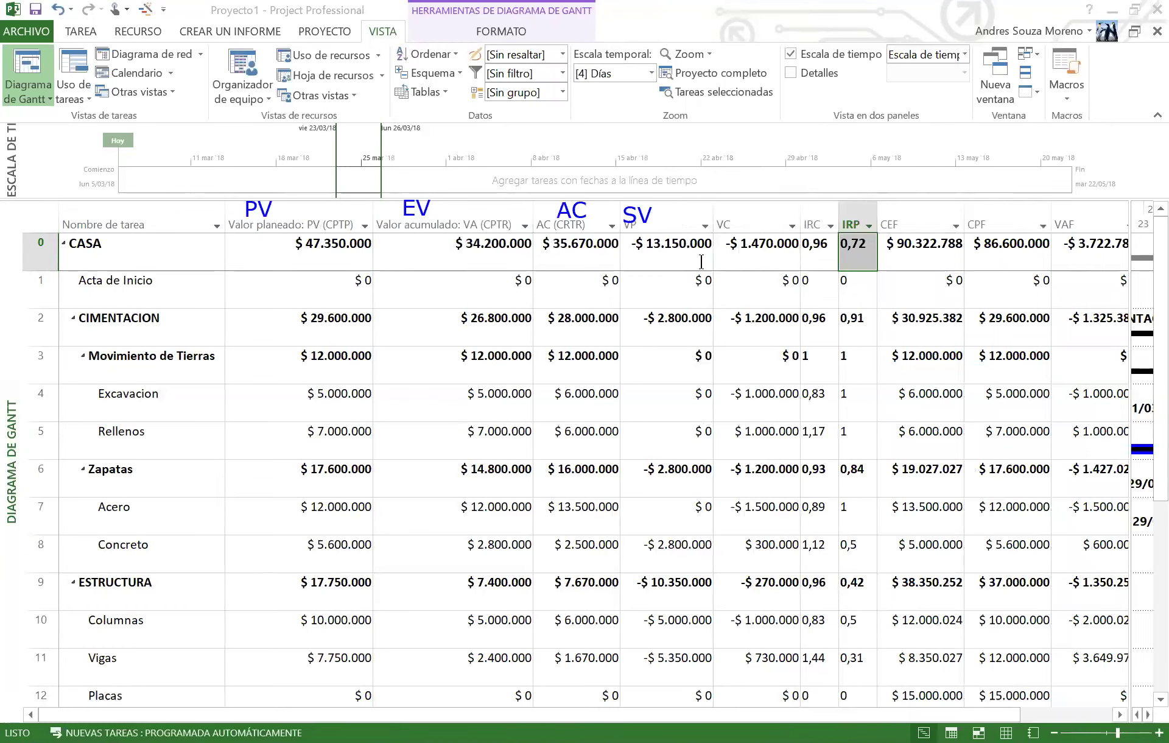
pyautogui.click(719, 210)
pyautogui.write('CV')
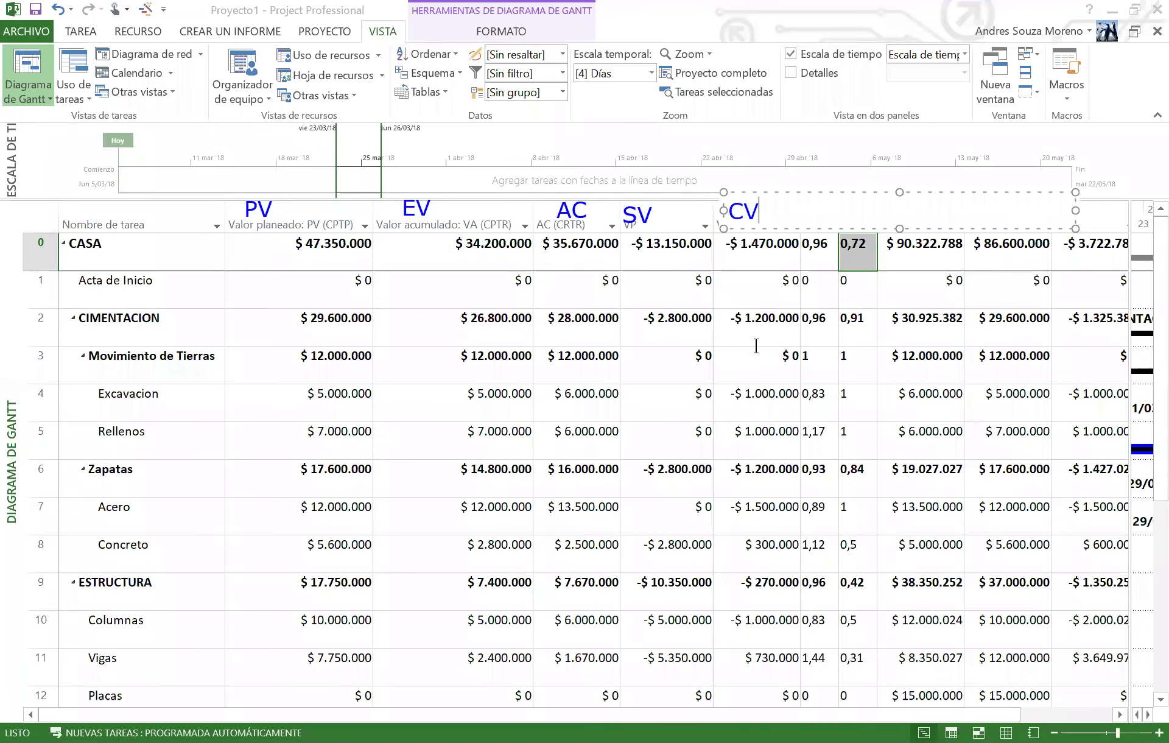
pyautogui.press('Escape')
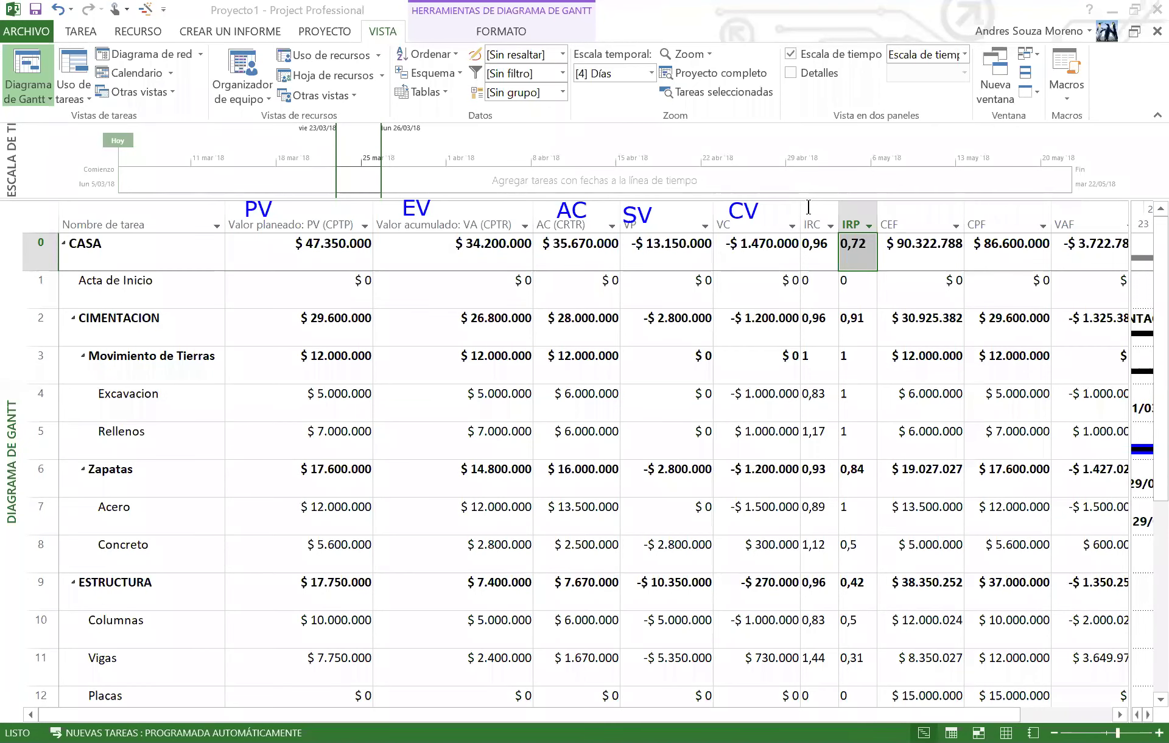
# Add the on-screen text labels CPI above the IRC column and SPI above the IRP column.
pyautogui.click(809, 208)
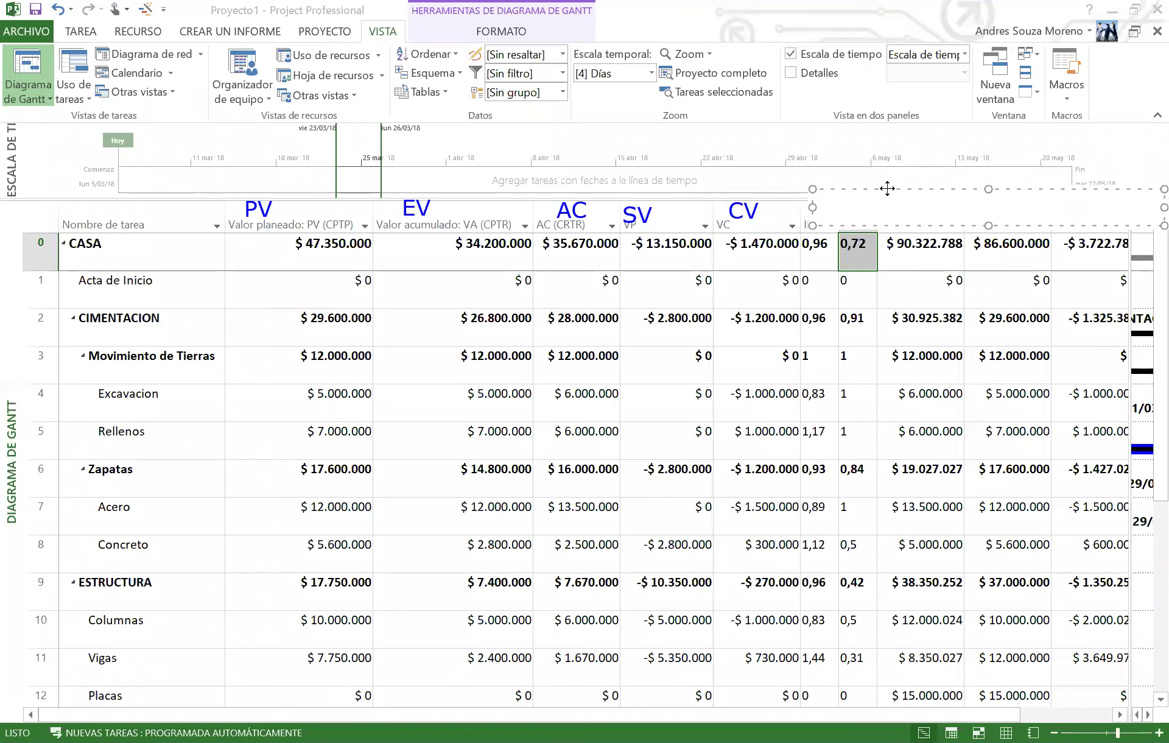
pyautogui.moveTo(888, 188); pyautogui.dragTo(875, 191)
pyautogui.write('CR')
pyautogui.press('BackSpace')
pyautogui.write('PI')
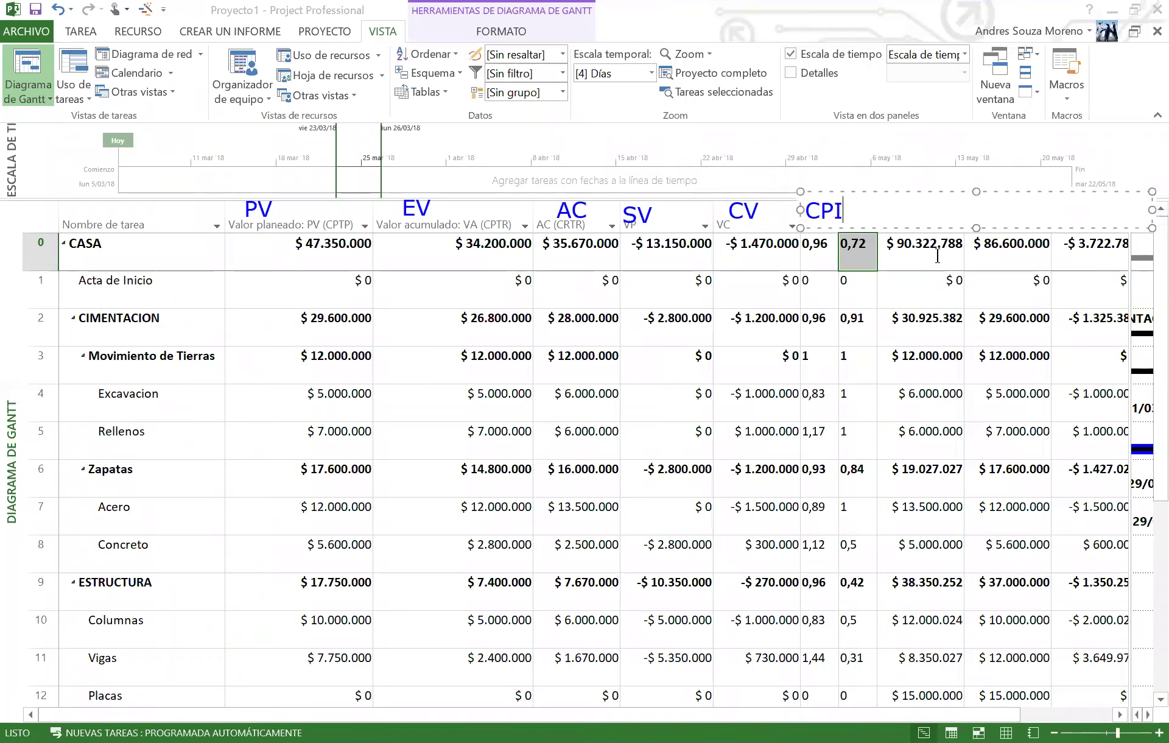
pyautogui.press('Escape')
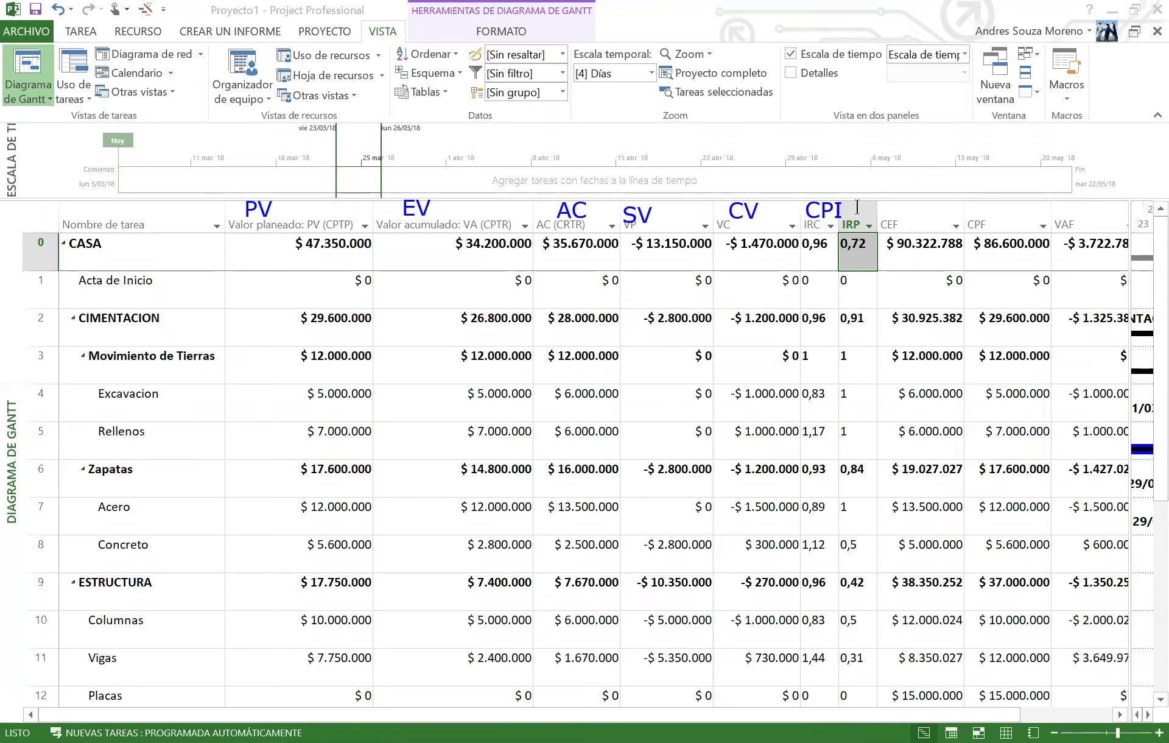
pyautogui.click(837, 175)
pyautogui.write('SPI')
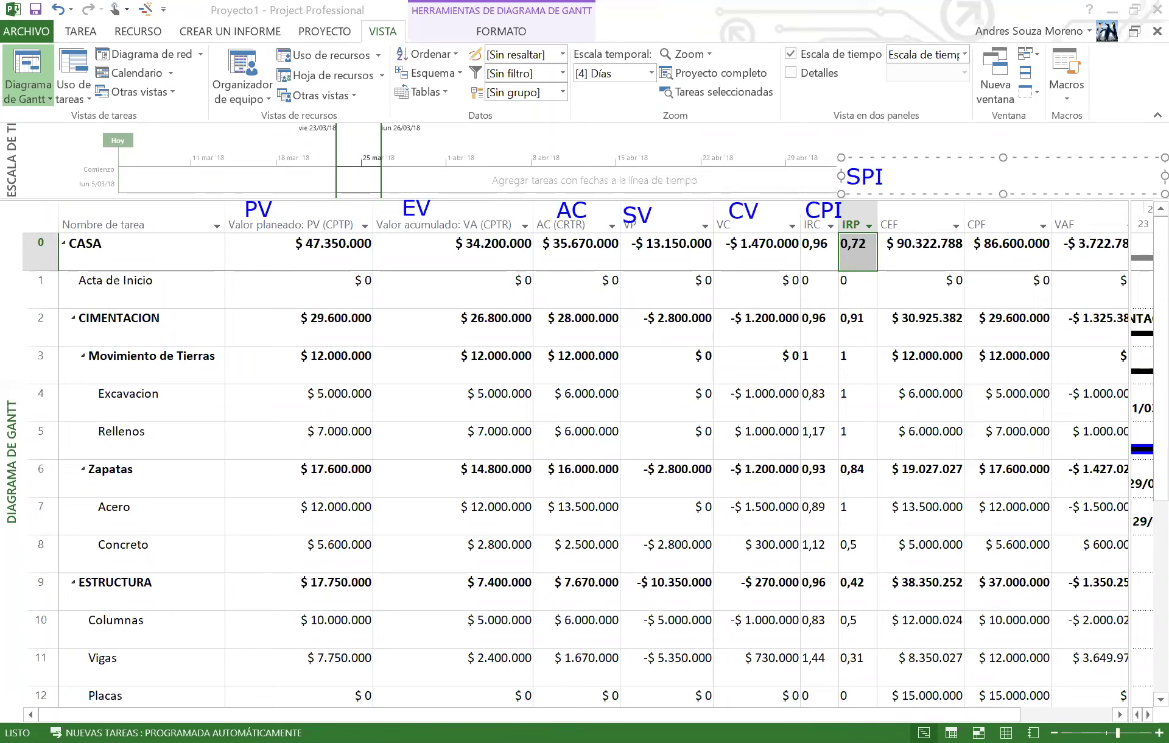
pyautogui.click(842, 197)
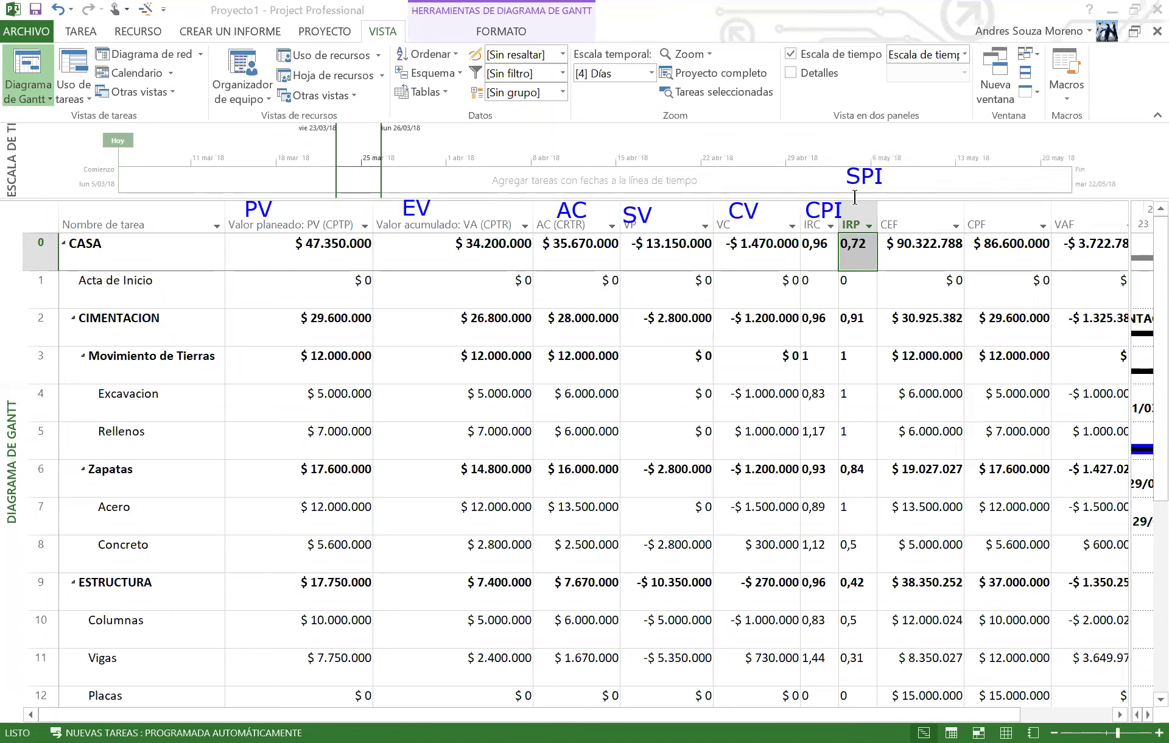
# Add the on-screen text labels EAC above the CEF column, BAC above CPF and BAC-EAC above VAF.
pyautogui.click(888, 213)
pyautogui.write('EAC')
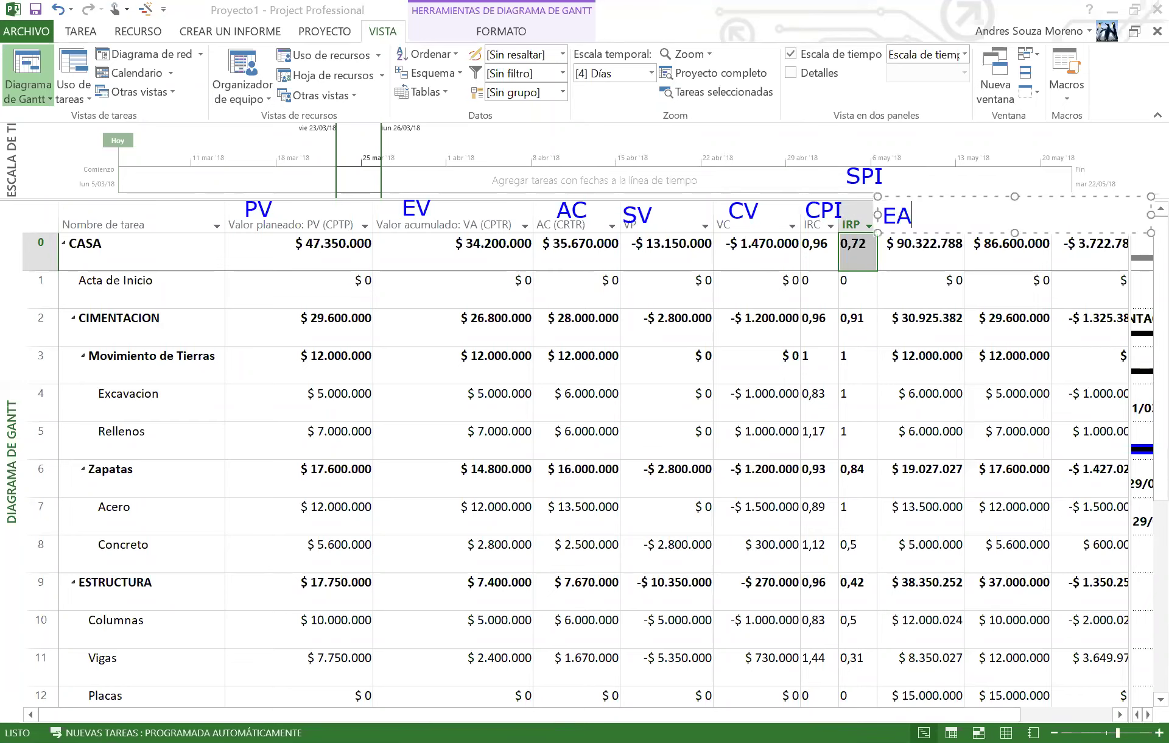
pyautogui.click(909, 297)
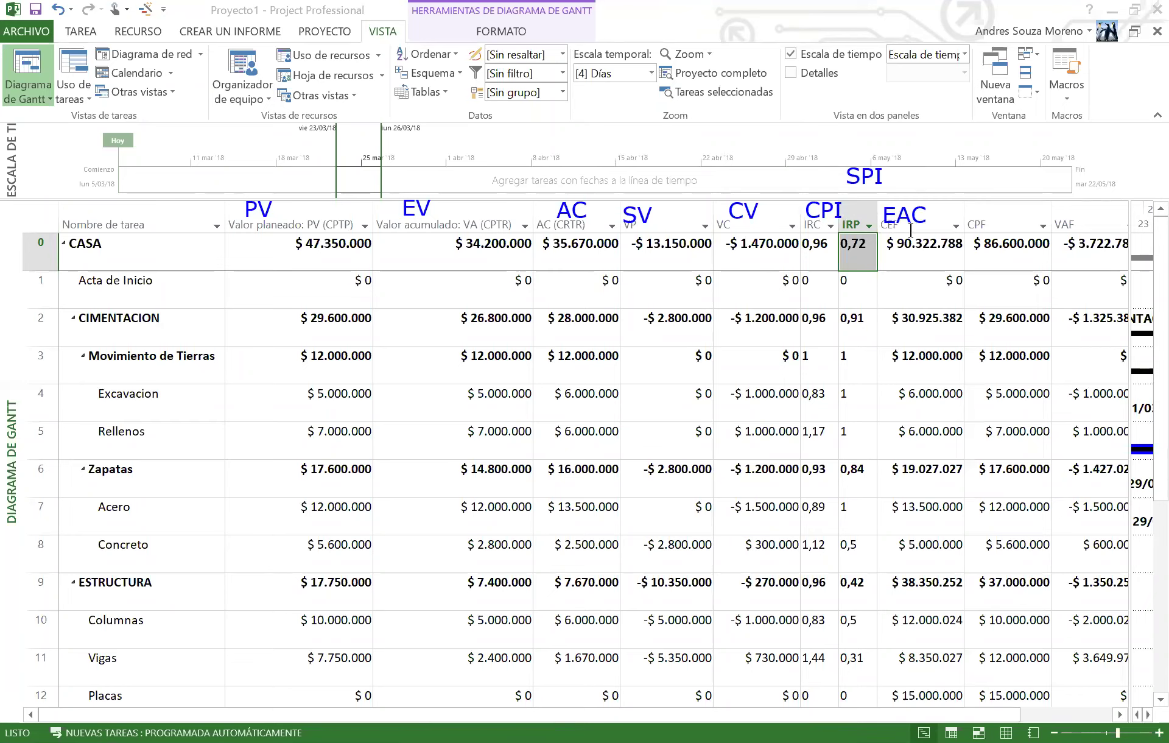
pyautogui.click(964, 207)
pyautogui.write('BAC')
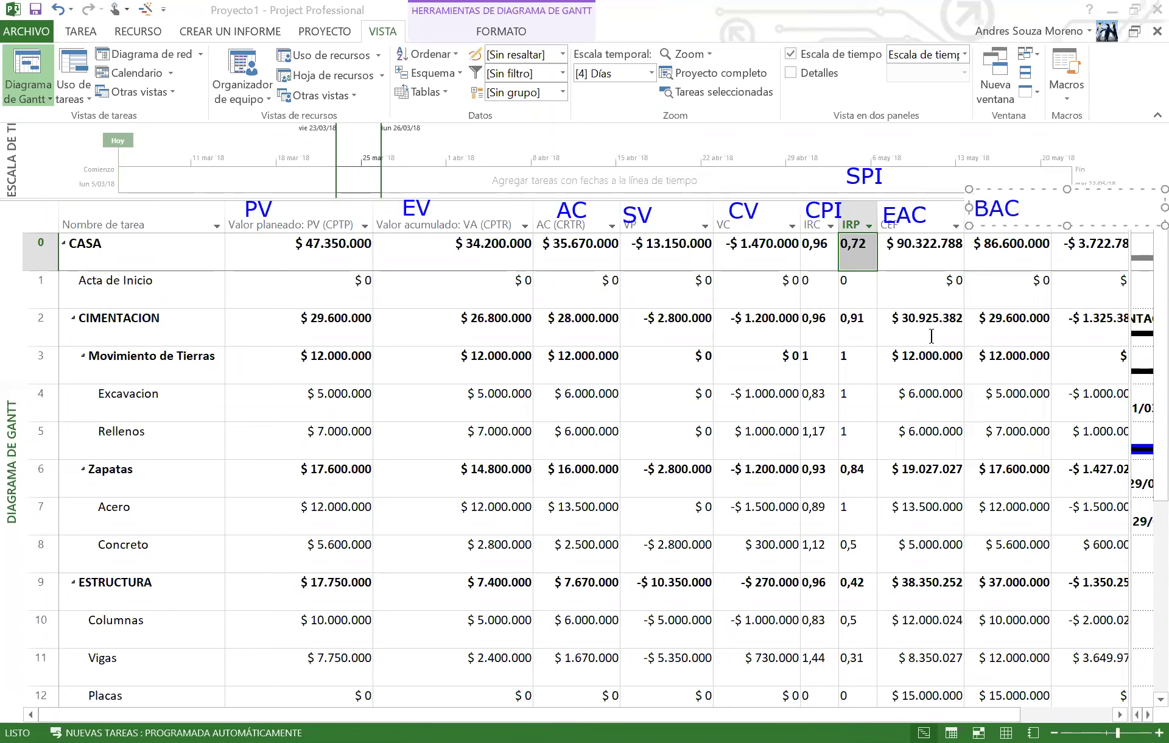
pyautogui.click(931, 335)
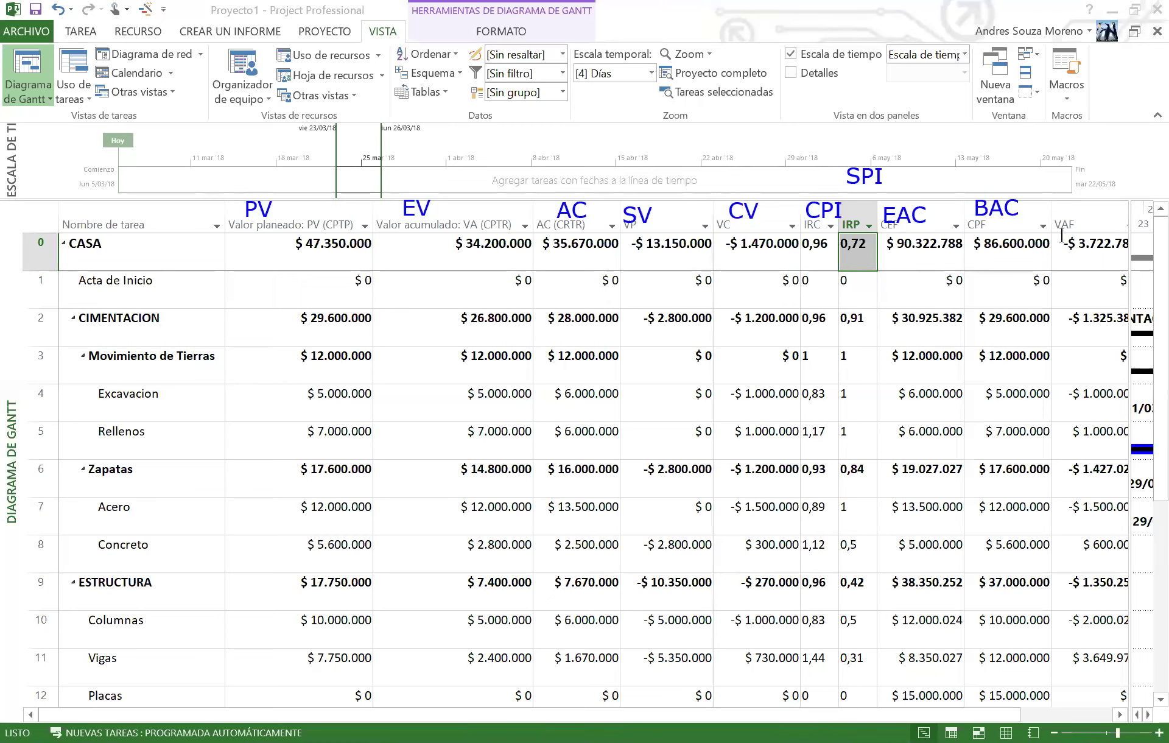
pyautogui.click(1057, 218)
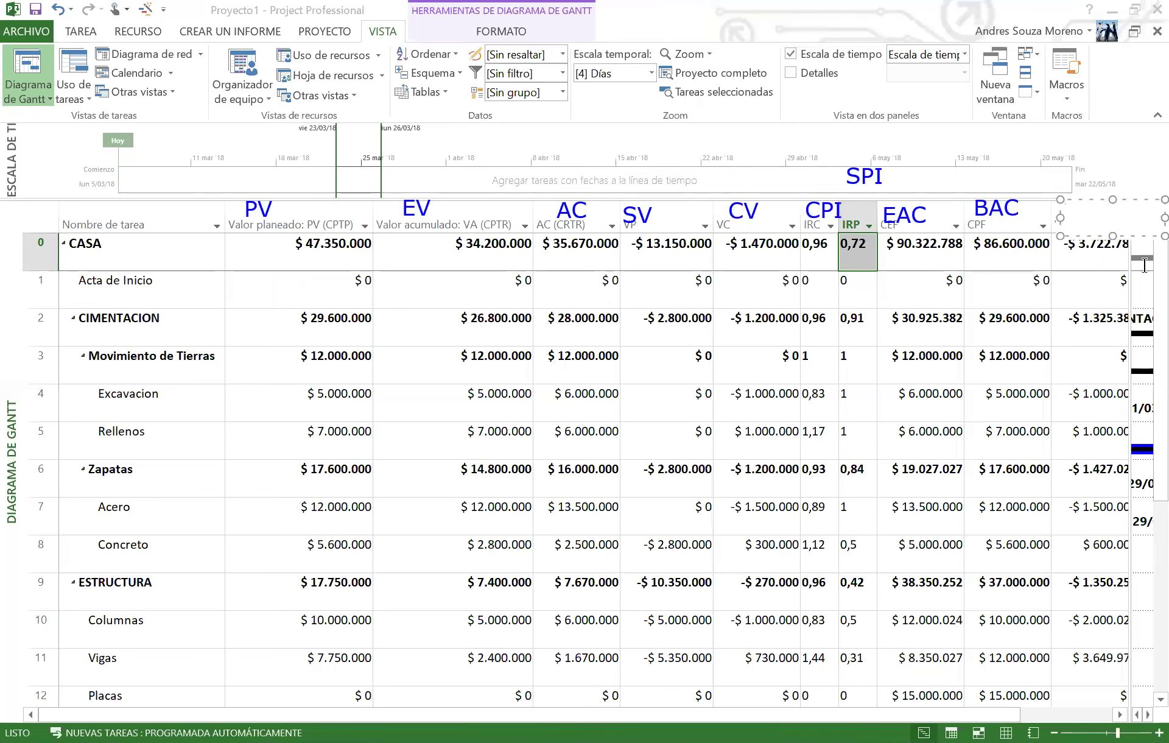
pyautogui.write('BAC-EAC')
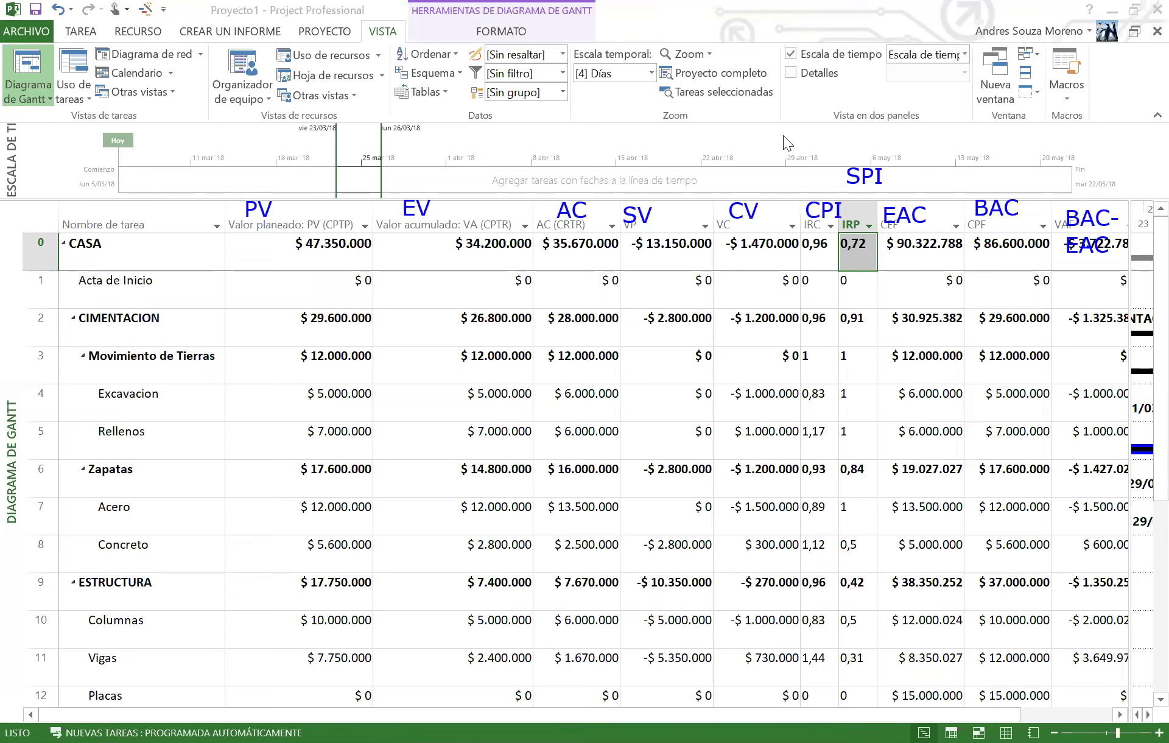
# Narrow the table area and the Valor planeado and Valor acumulado columns so their headings wrap onto two lines.
pyautogui.click(680, 400)
pyautogui.moveTo(1112, 297); pyautogui.dragTo(1052, 296)
pyautogui.moveTo(372, 229); pyautogui.dragTo(348, 230)
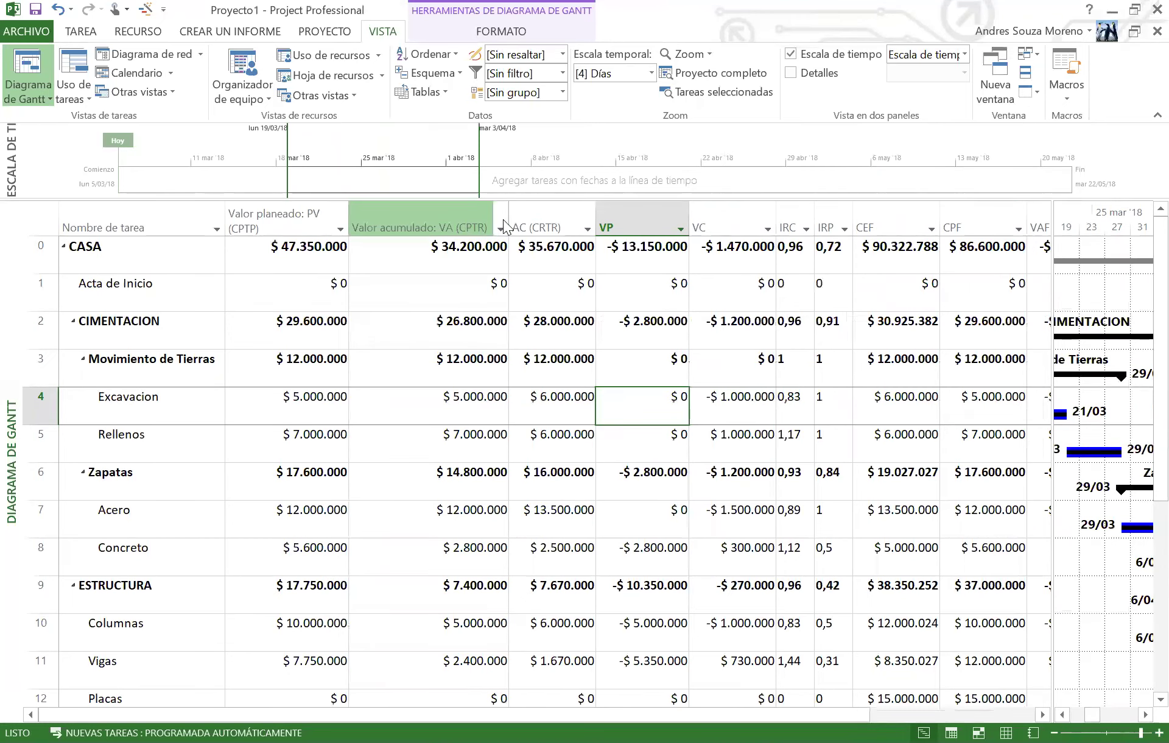
pyautogui.moveTo(510, 217); pyautogui.dragTo(467, 217)
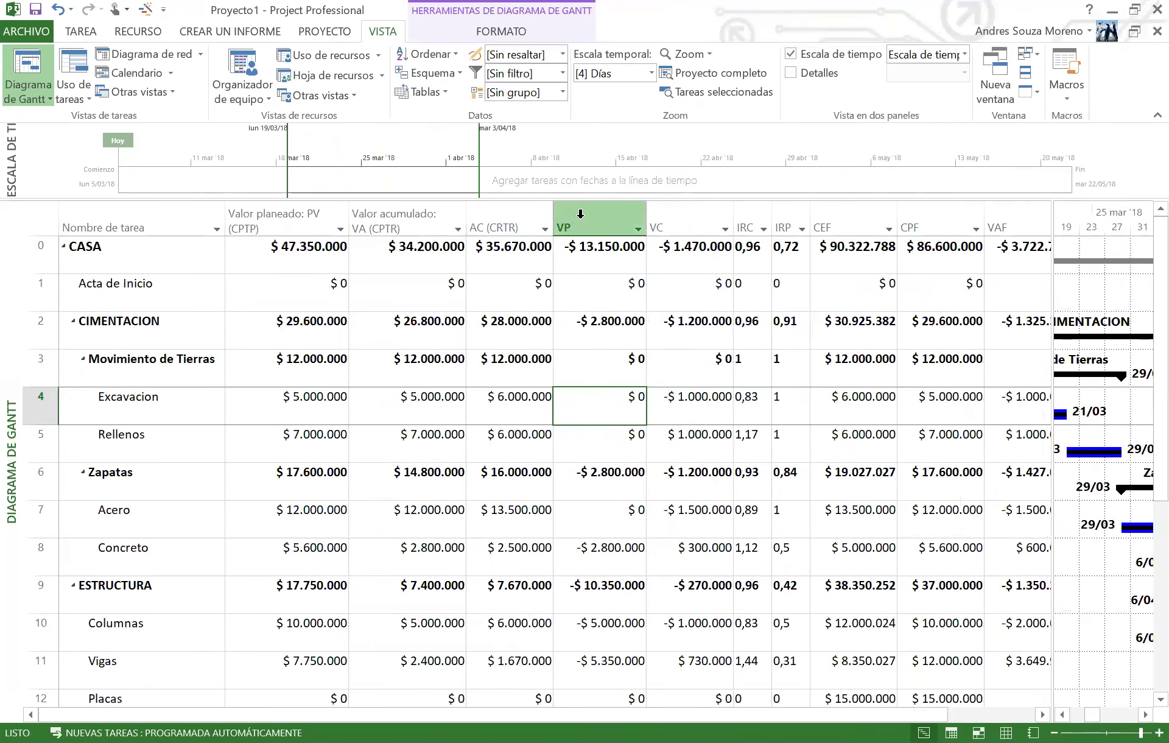
# Examine the CASA row's planned value, earned value and actual cost against its VP, VC and IRC indicators.
pyautogui.click(457, 302)
pyautogui.click(419, 259)
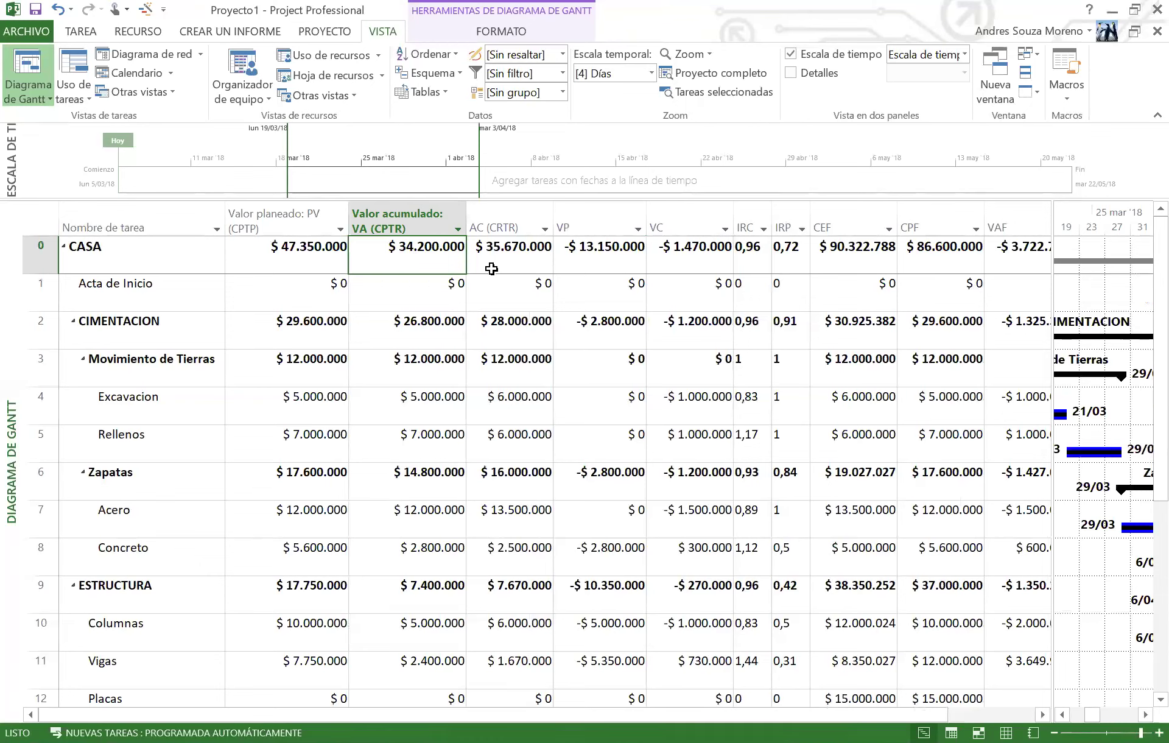
pyautogui.click(296, 257)
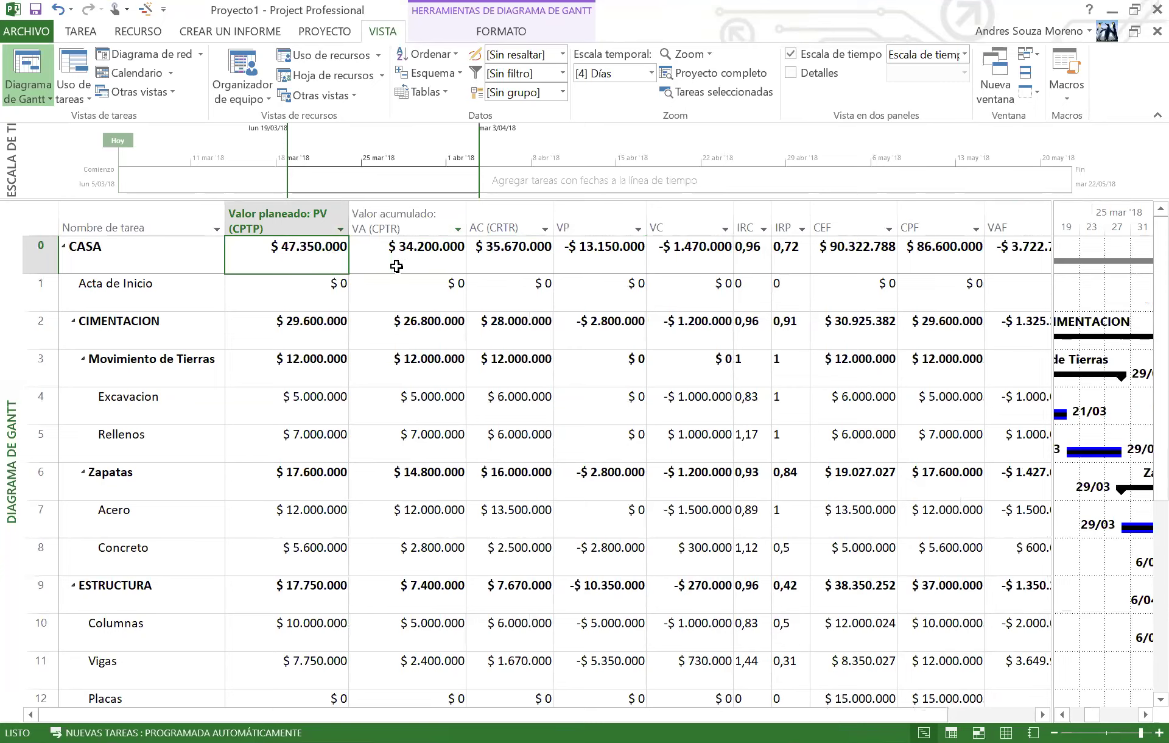
pyautogui.click(425, 267)
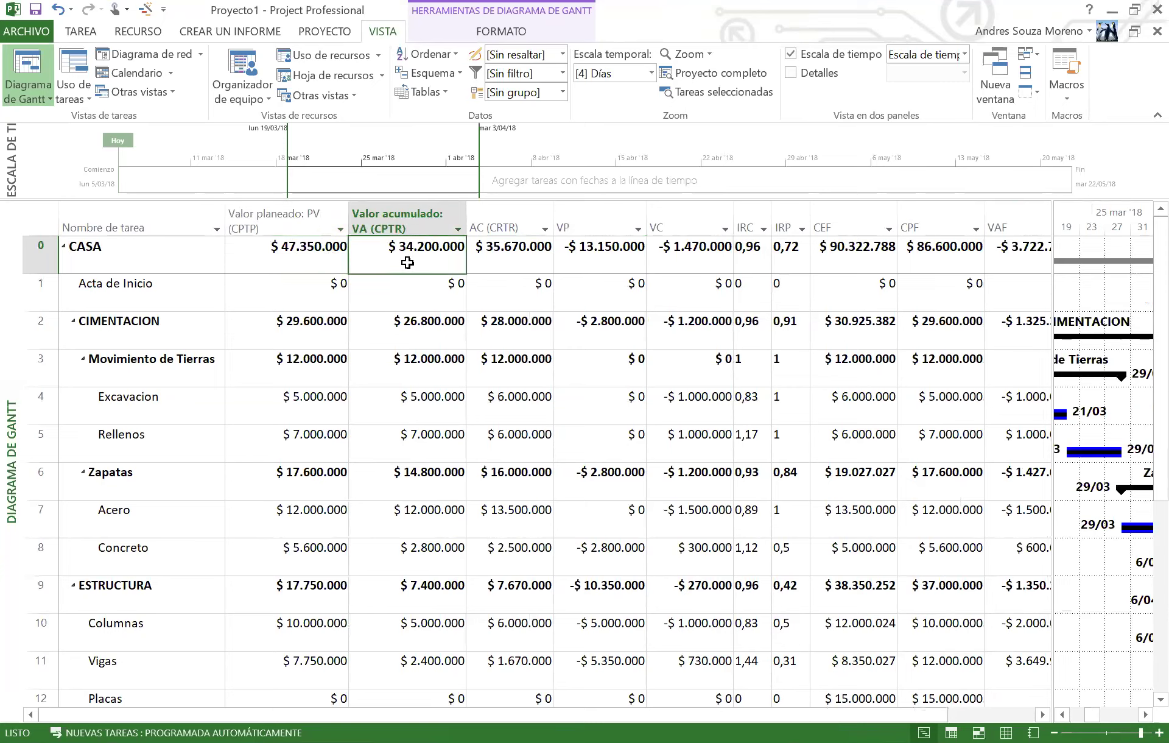
pyautogui.click(309, 253)
pyautogui.click(359, 253)
pyautogui.click(590, 258)
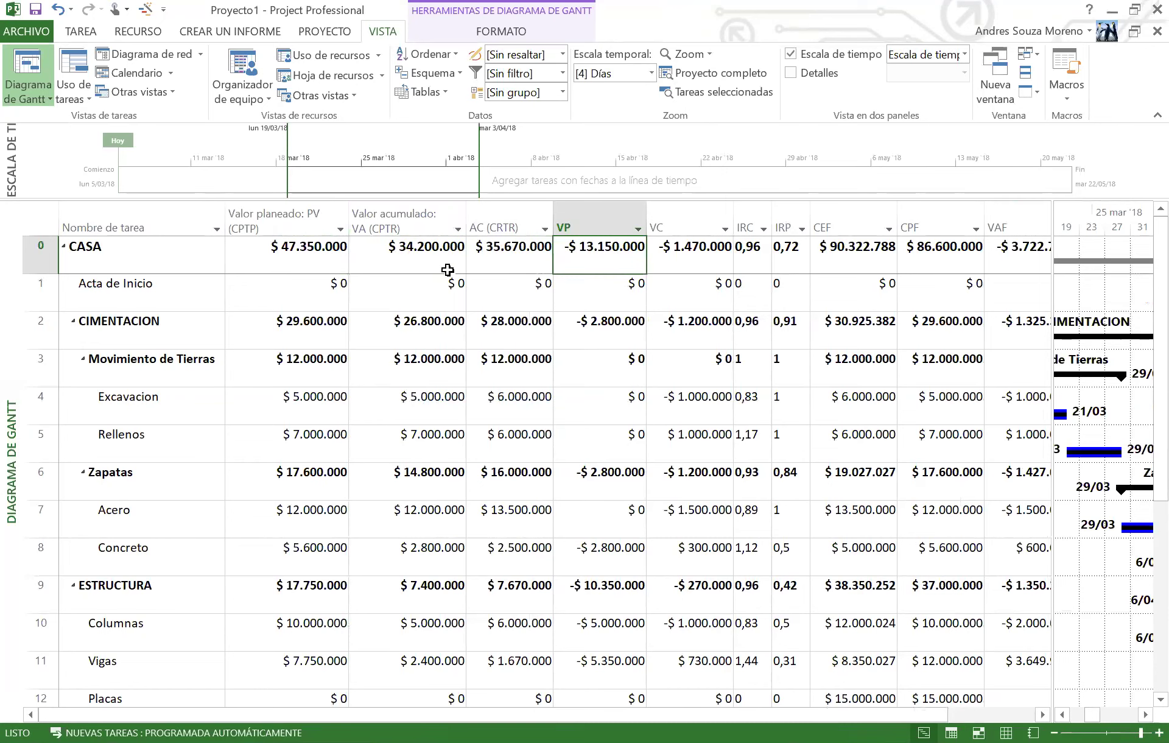
pyautogui.click(428, 254)
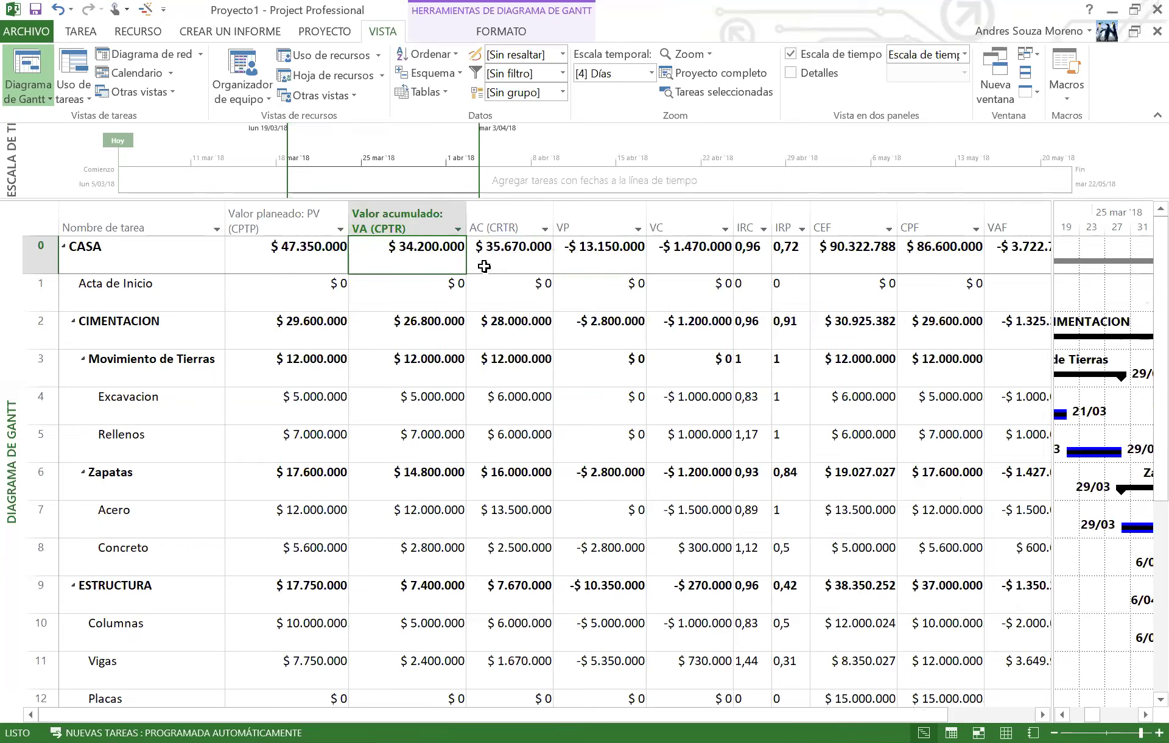
pyautogui.click(496, 253)
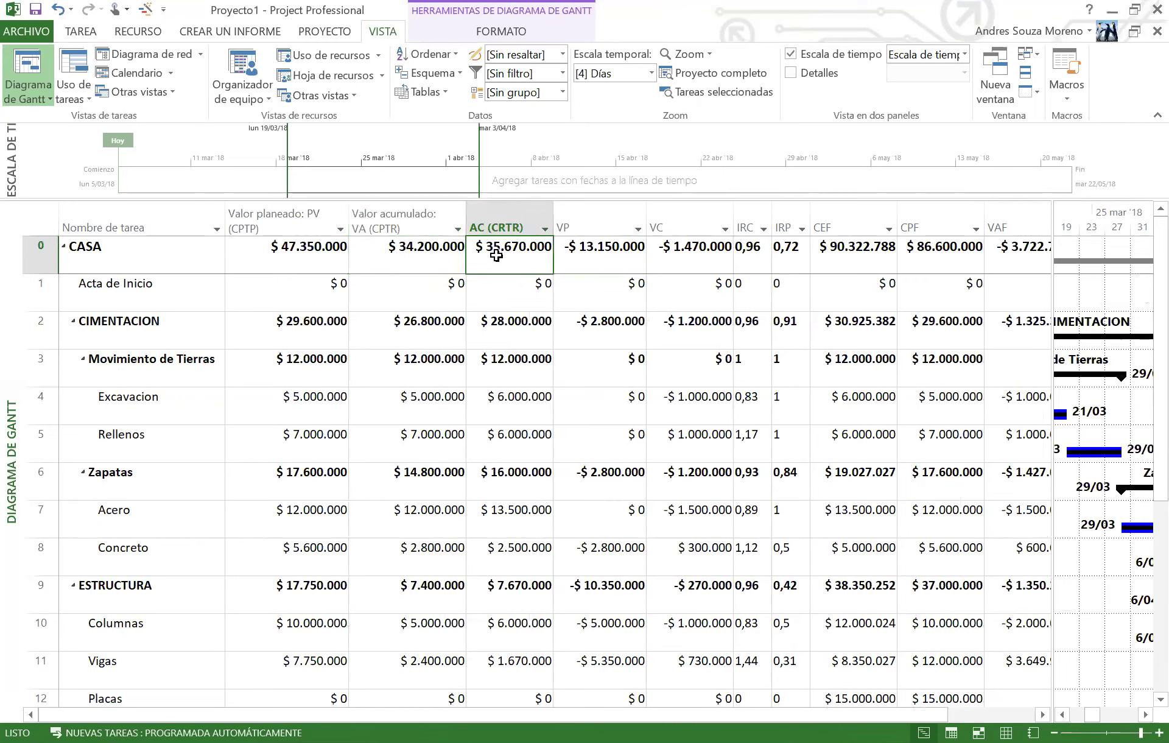
pyautogui.click(690, 256)
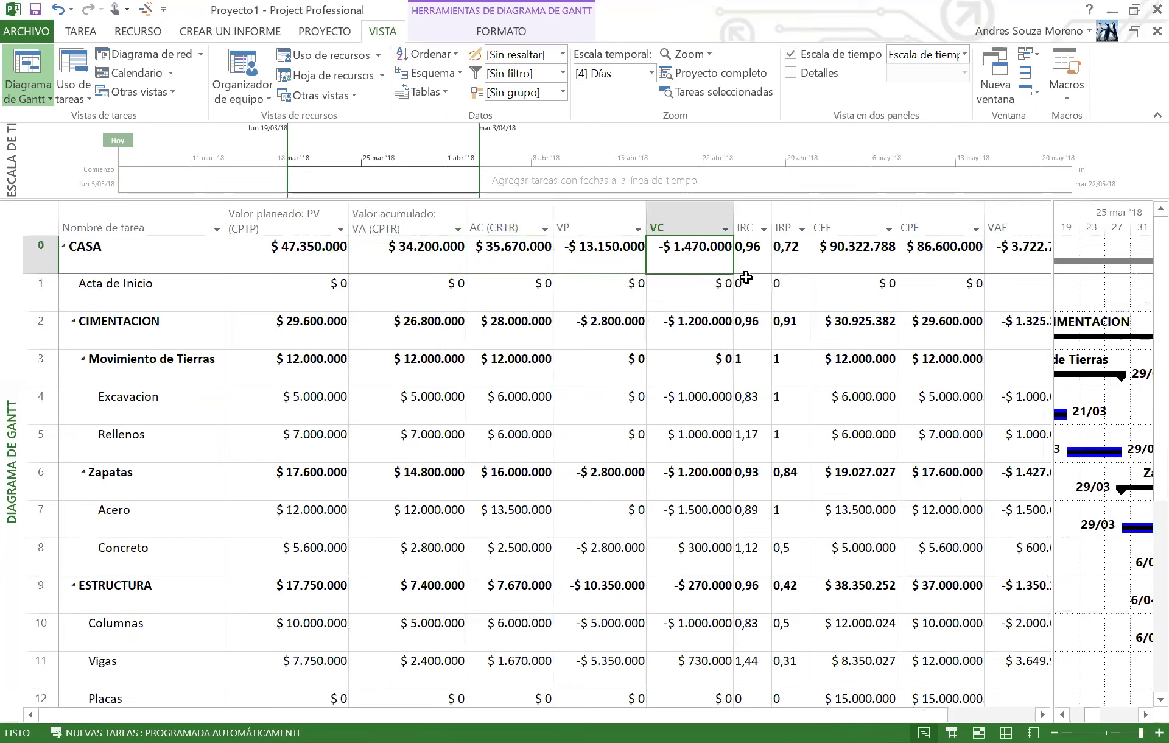
pyautogui.click(765, 268)
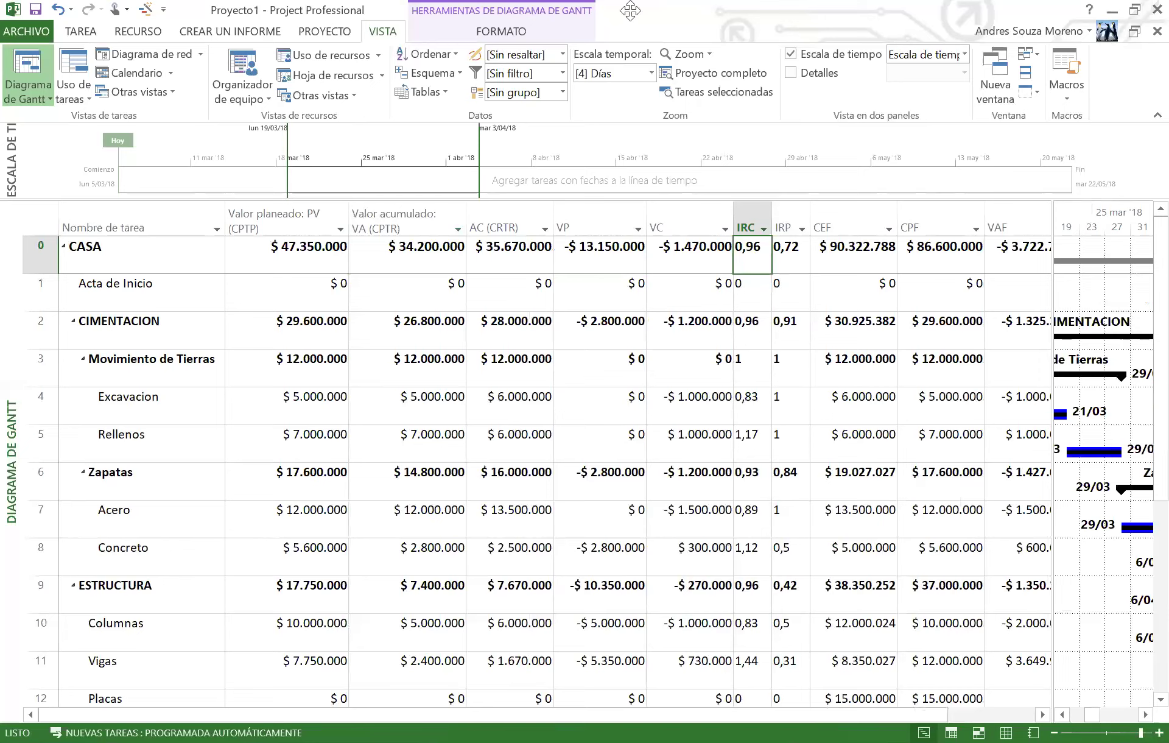
# Annotate the screen with a red rectangle above the VC and IRC columns and shade most of its lower area red.
pyautogui.press('super+shift+s')
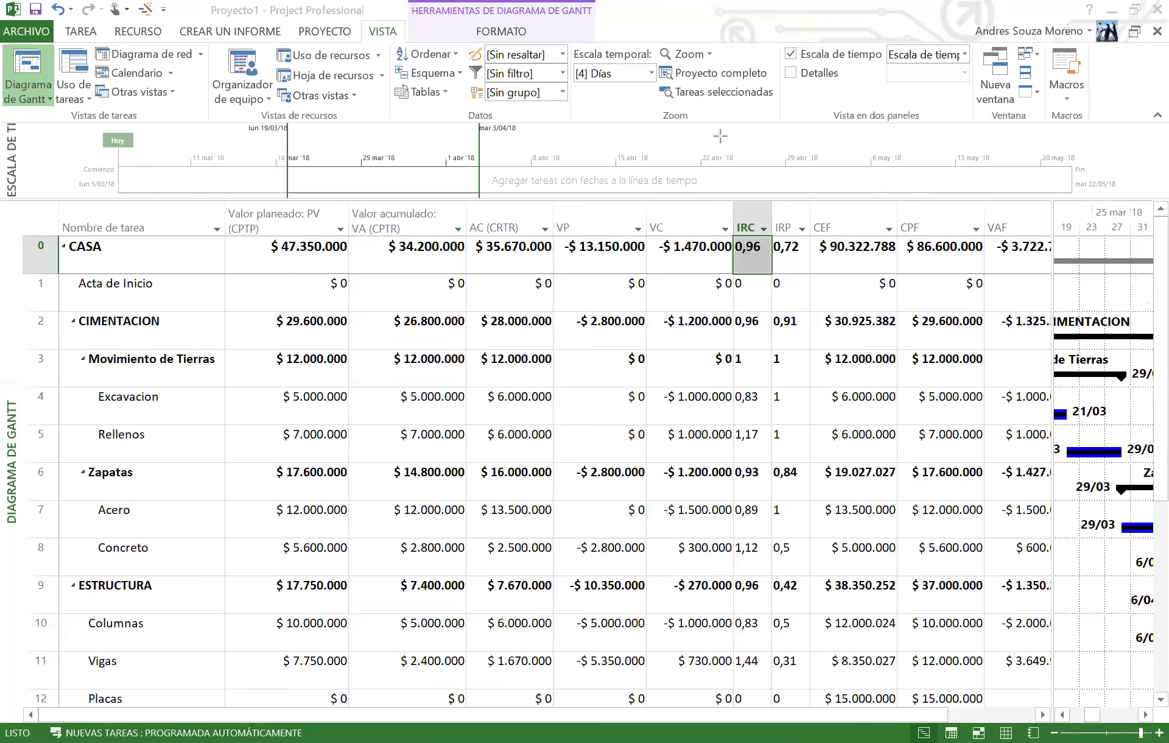
pyautogui.moveTo(683, 133); pyautogui.dragTo(775, 198)
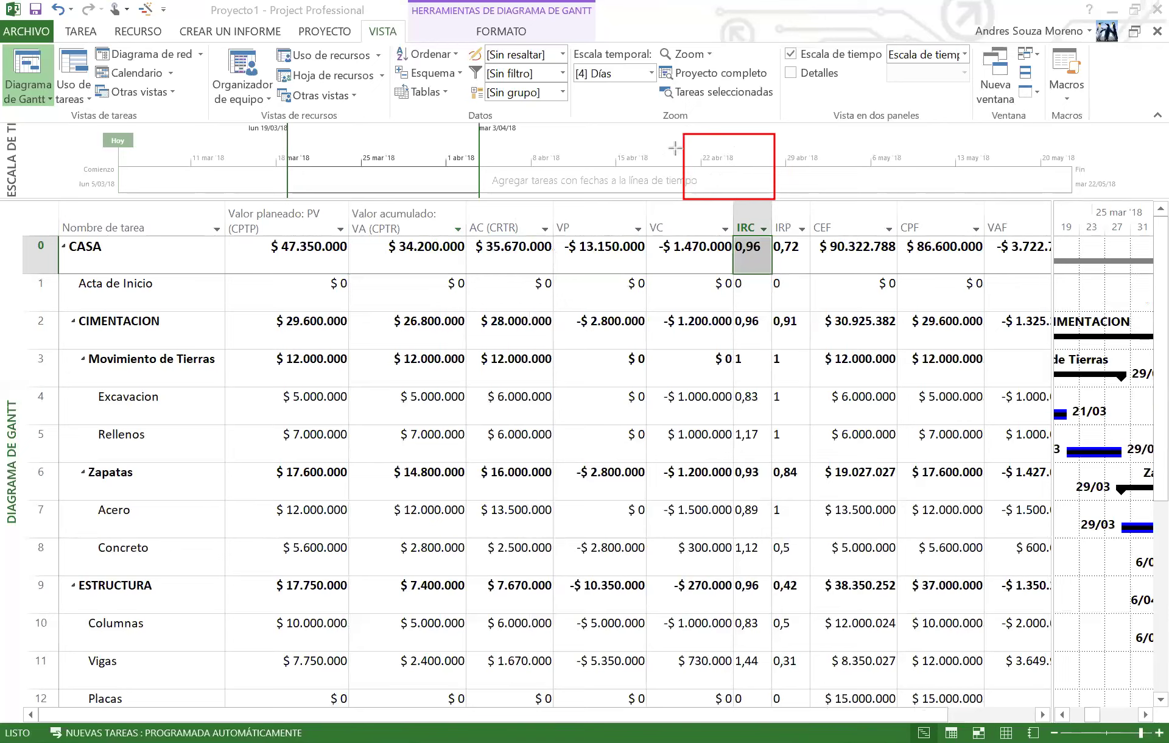
pyautogui.moveTo(684, 146); pyautogui.dragTo(775, 199)
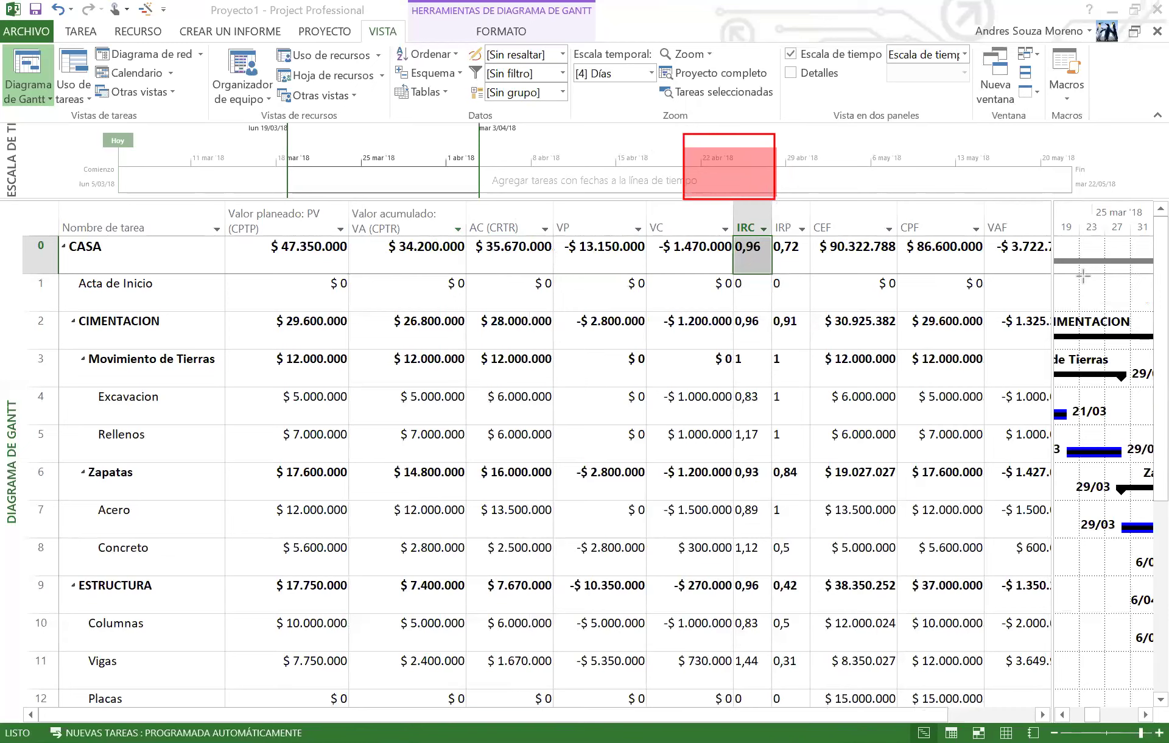
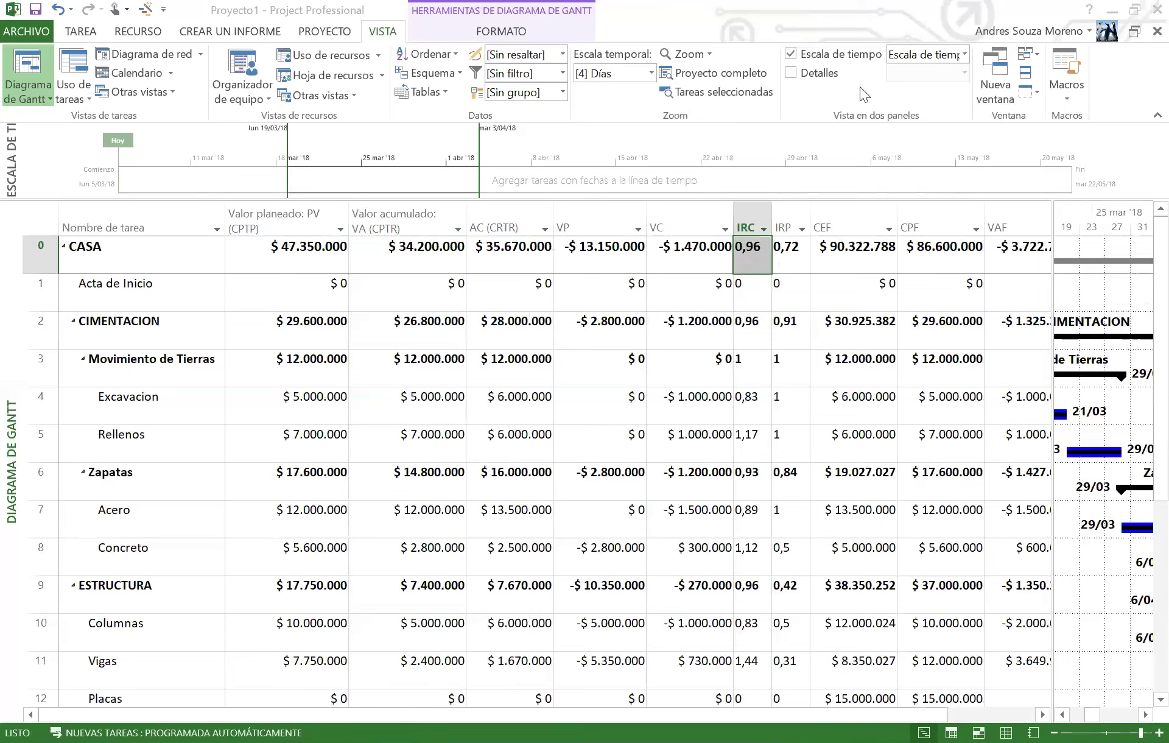
# Narrow the table area beside the Gantt chart and fit the timescale to the complete project.
pyautogui.click(658, 357)
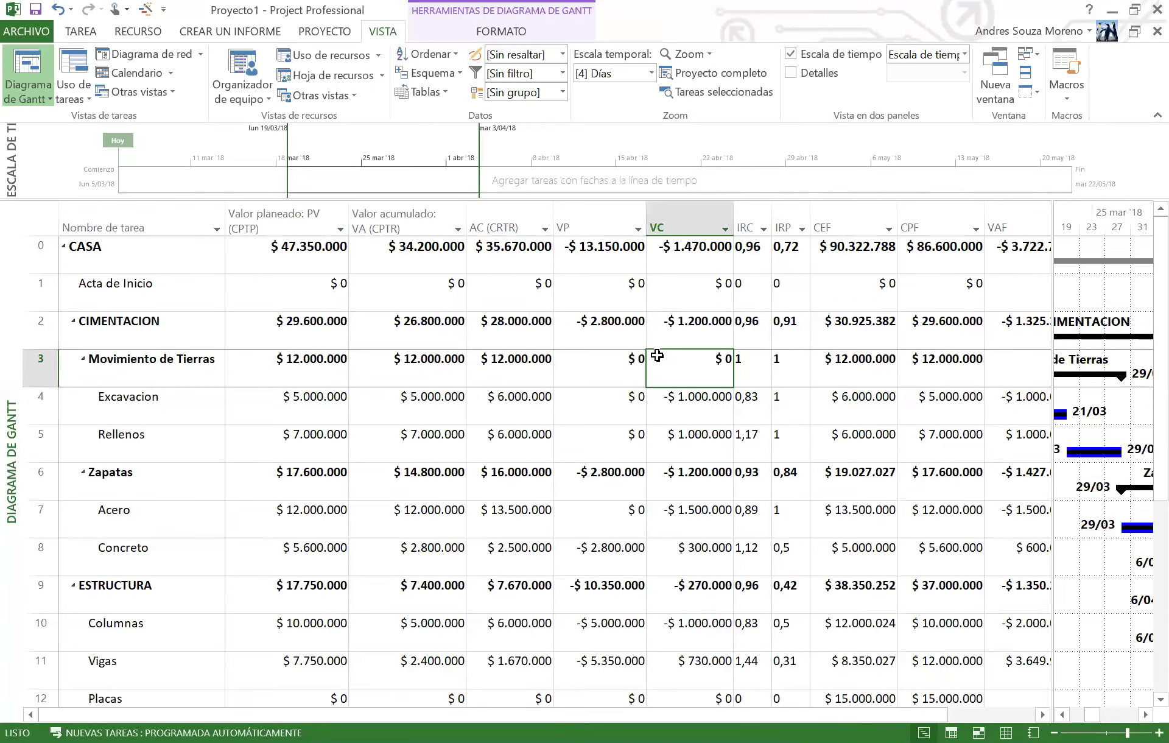
pyautogui.moveTo(1051, 256); pyautogui.dragTo(987, 260)
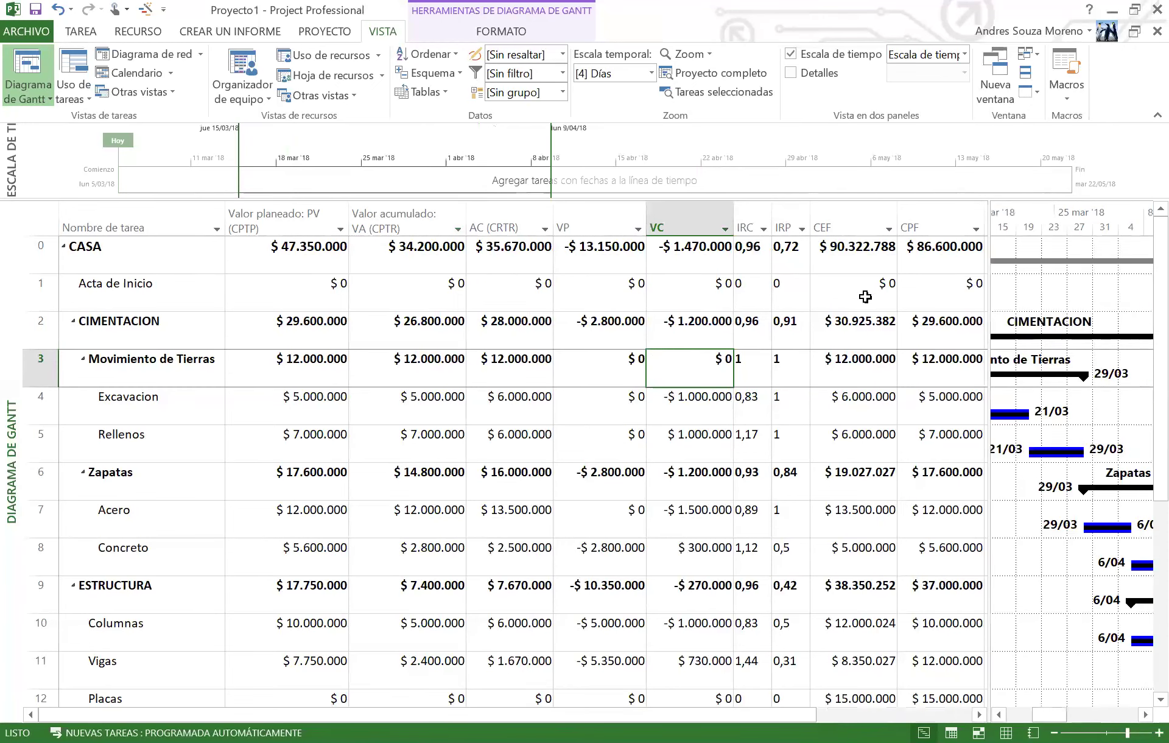
pyautogui.scroll(-2, 673, 339)
pyautogui.scroll(2, 725, 342)
pyautogui.click(720, 73)
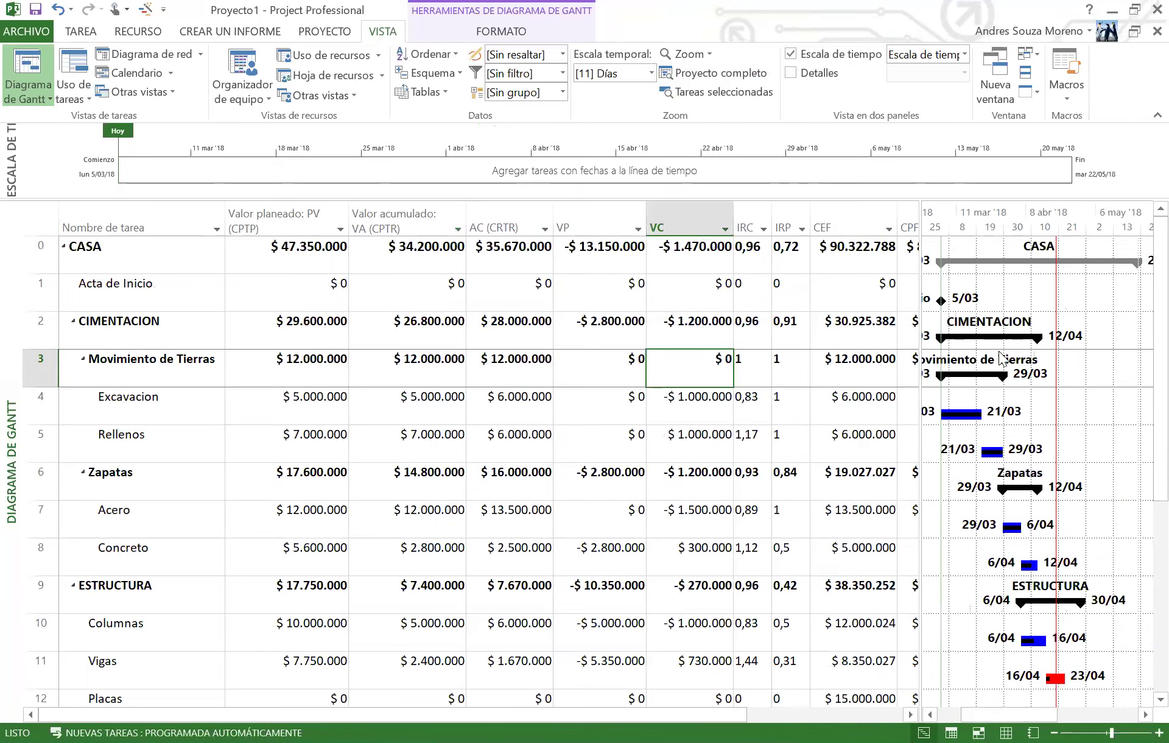
# Copy all task rows from CASA to Fin de Obra as a picture for screen, using the selected rows and the timescale as shown.
pyautogui.scroll(-3, 237, 659)
pyautogui.moveTo(40, 557); pyautogui.dragTo(13, 137)
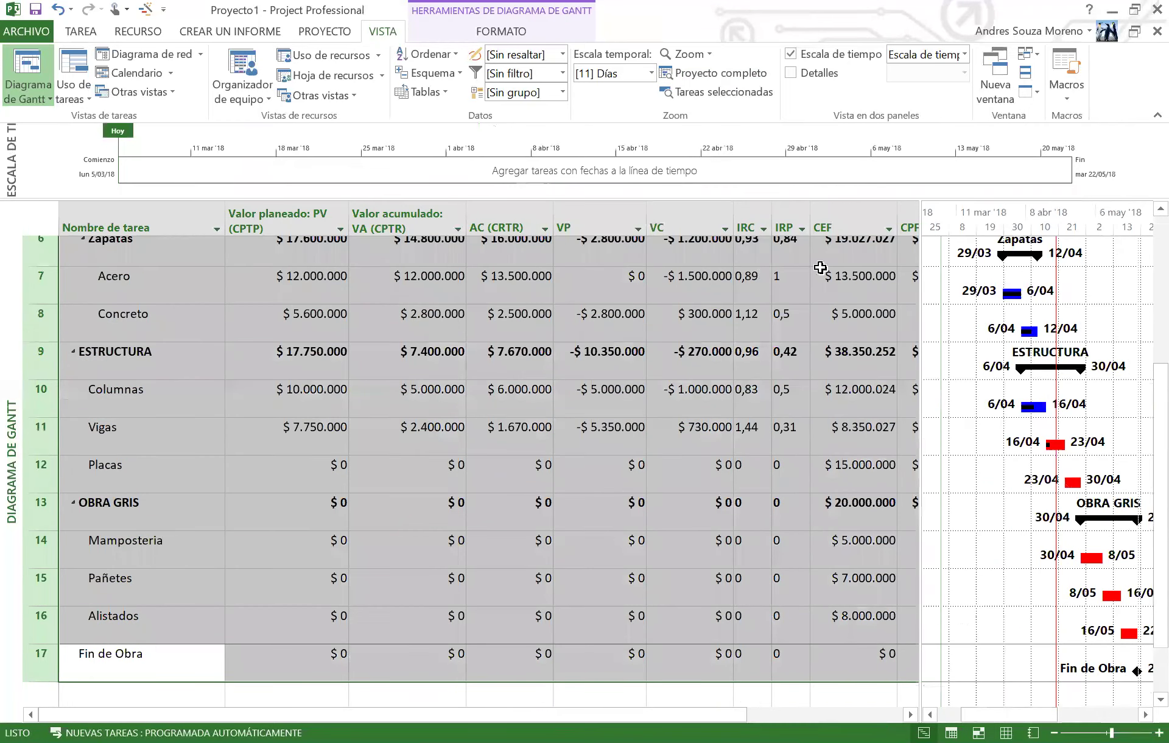
pyautogui.scroll(2, 1011, 274)
pyautogui.click(86, 32)
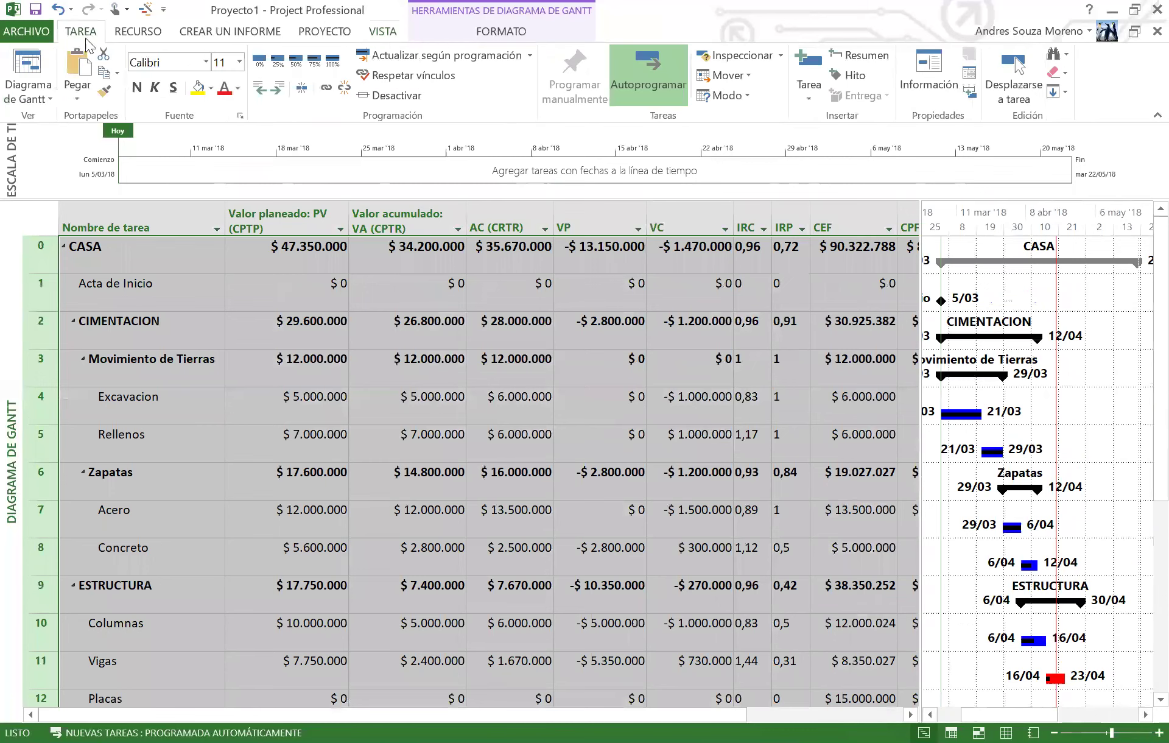
pyautogui.click(117, 76)
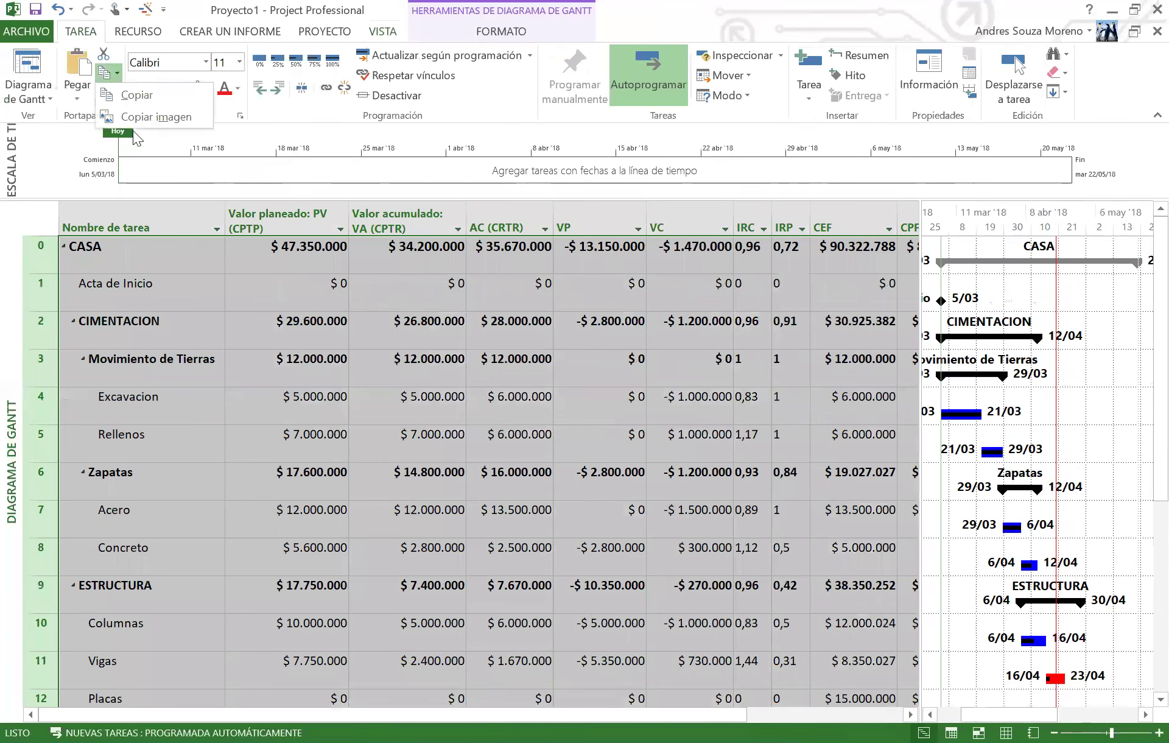
pyautogui.click(137, 95)
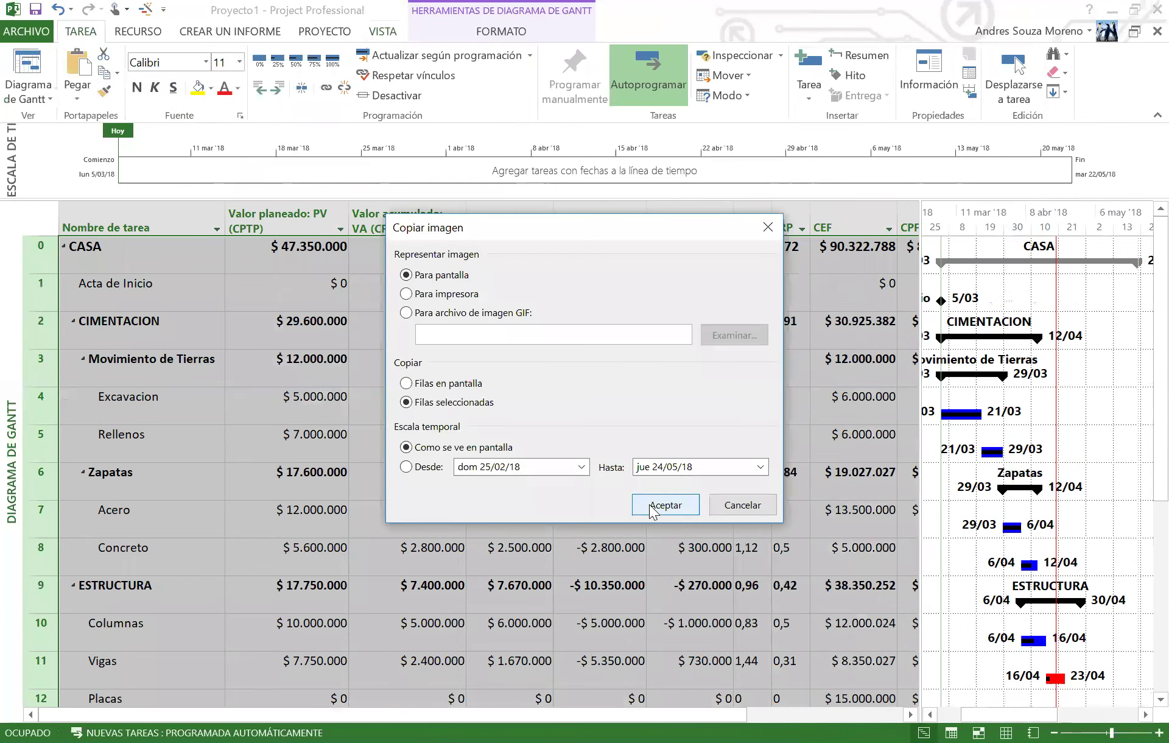
pyautogui.click(650, 506)
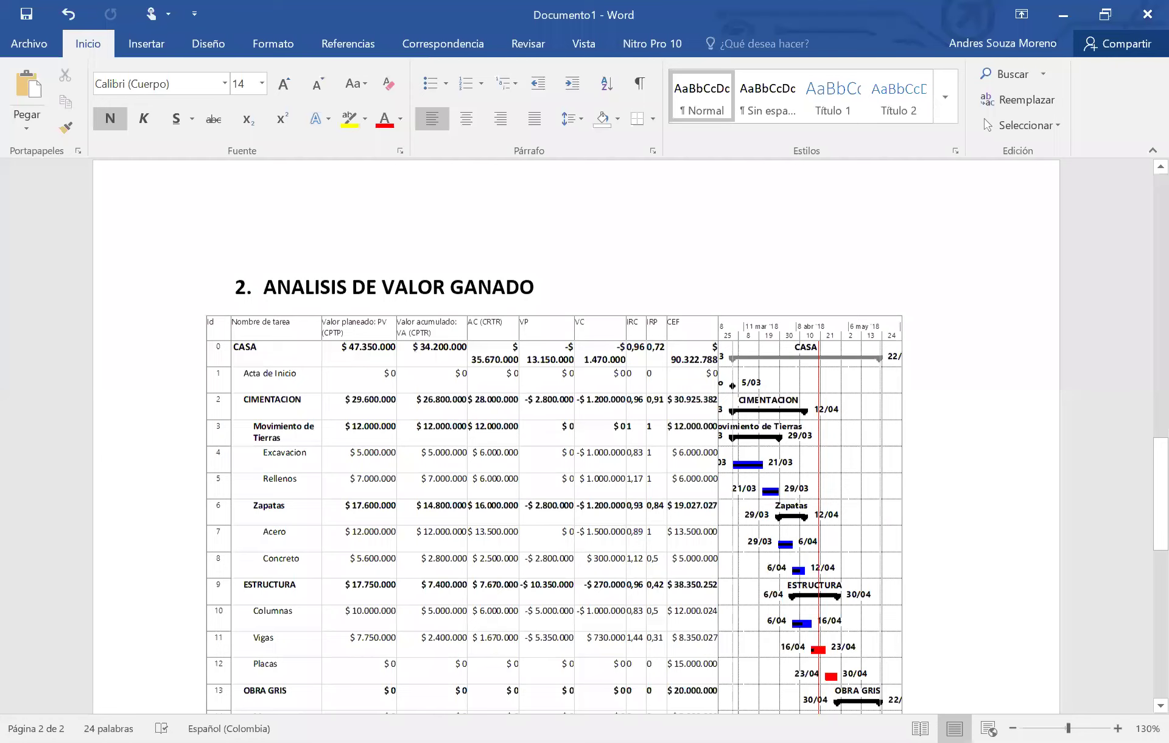
# Review the Word report's schedule section and the picture under the heading ANALISIS DE VALOR GANADO down to Fin de Obra.
pyautogui.scroll(2, 728, 421)
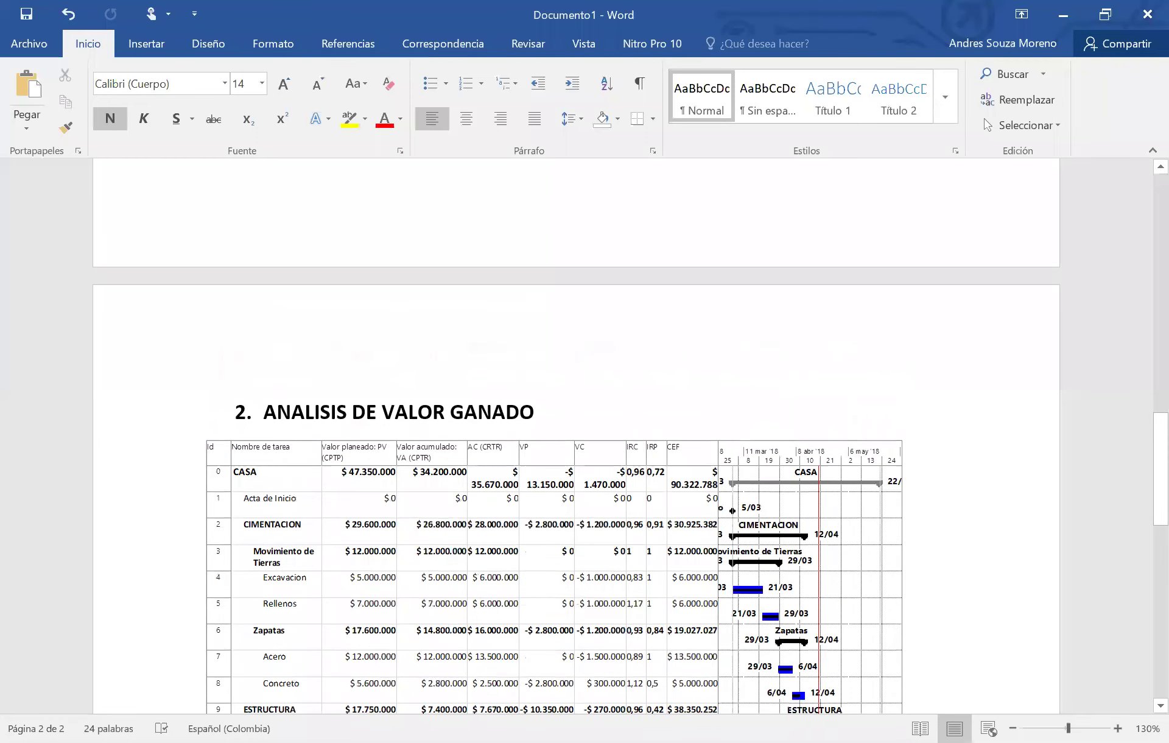
pyautogui.scroll(12, 729, 420)
pyautogui.scroll(-10, 728, 414)
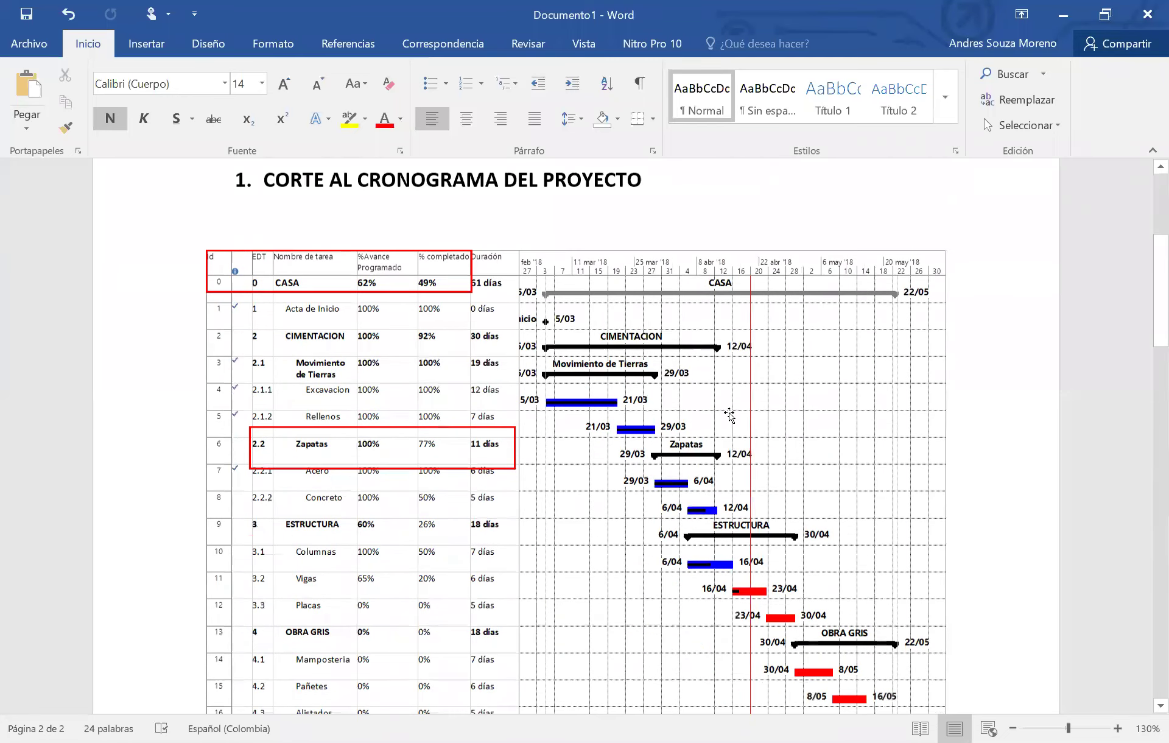
pyautogui.scroll(-8, 539, 329)
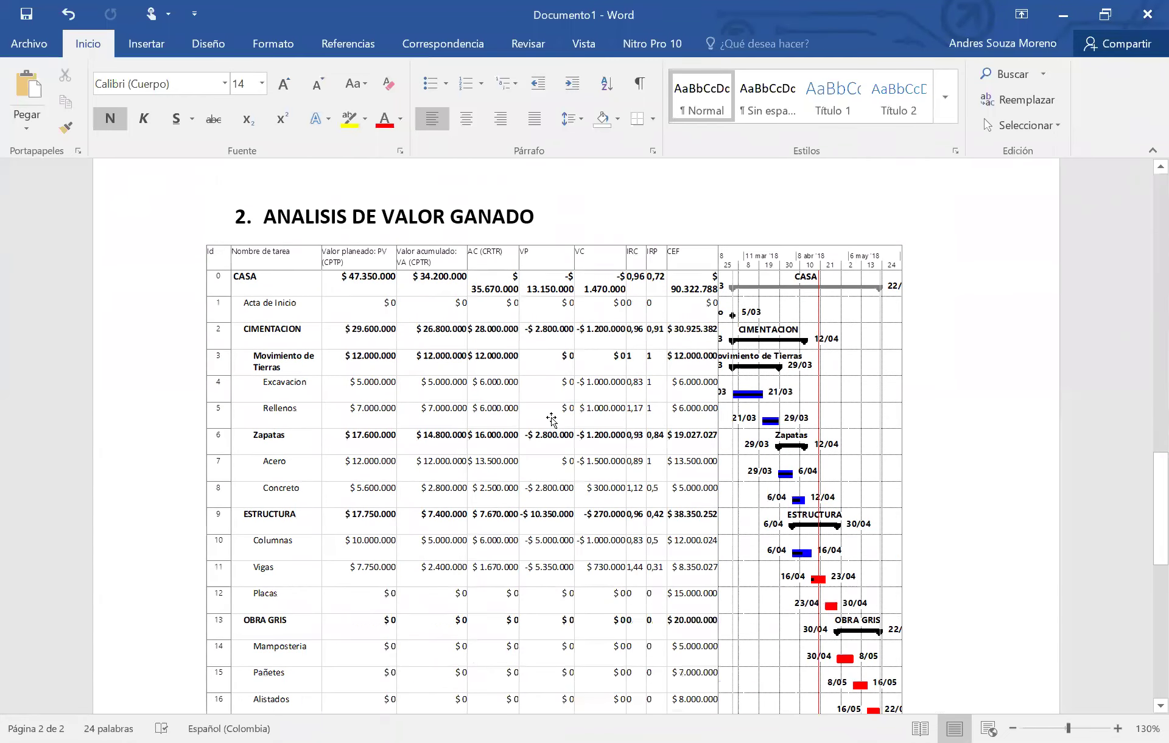
pyautogui.scroll(-5, 402, 449)
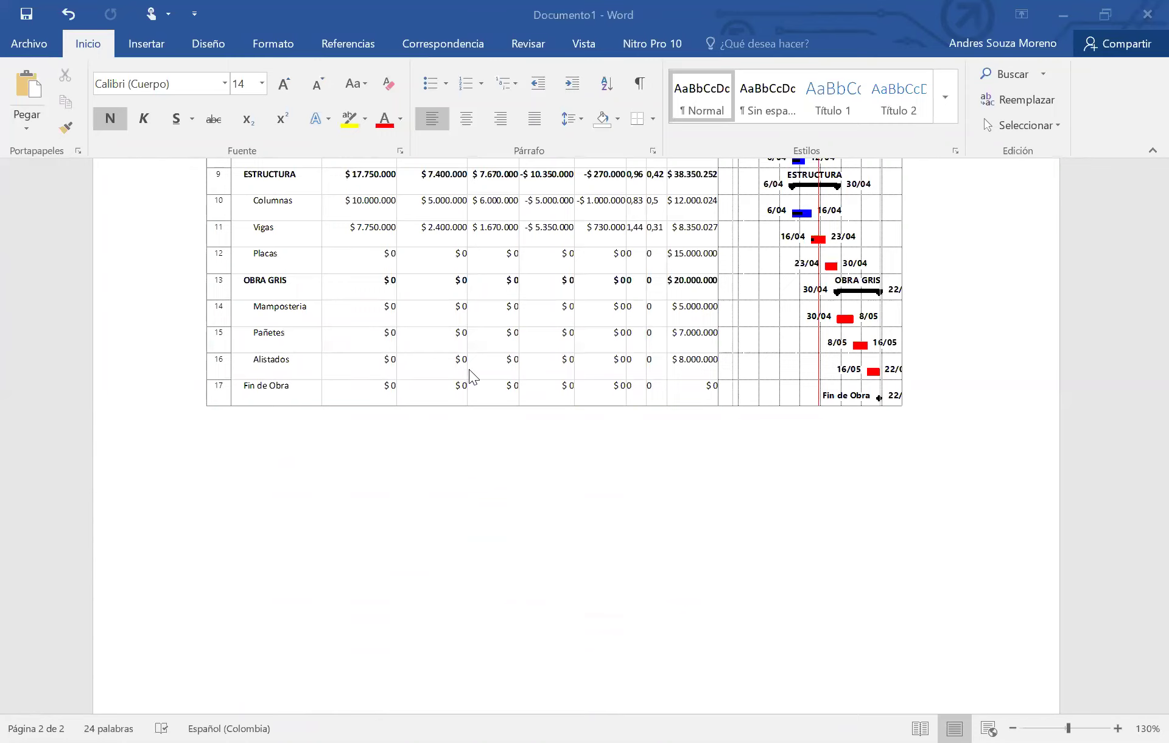
# Switch back to Microsoft Project and compare CASA's Valor acumulado with its AC (CRTR) value.
pyautogui.hotkey('alt', 'Tab')
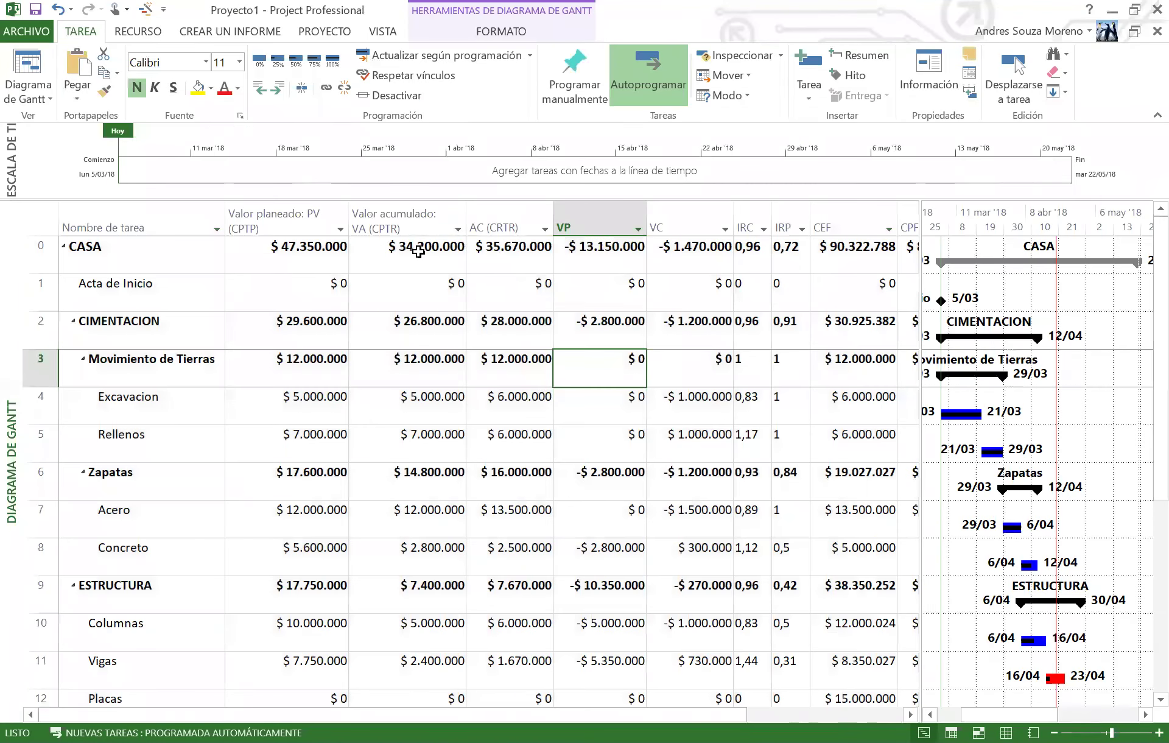
pyautogui.click(418, 250)
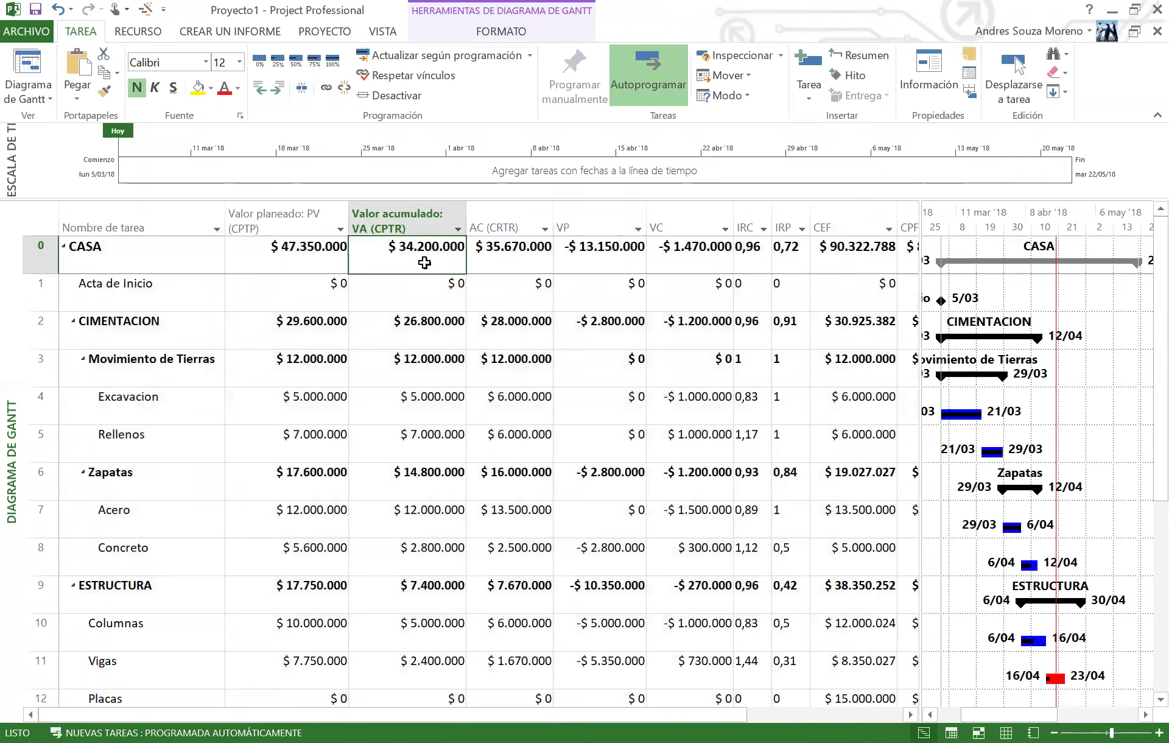
pyautogui.moveTo(418, 260); pyautogui.dragTo(498, 260)
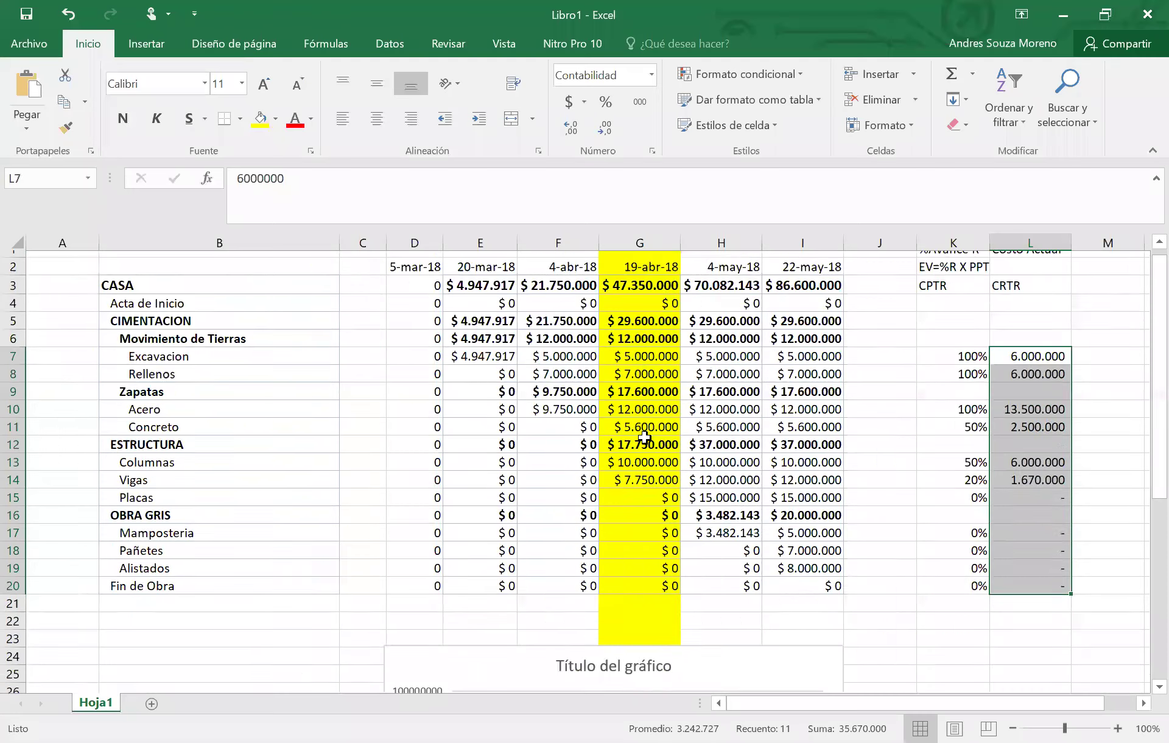
# In Excel, paste the copied Valor acumulado: VA (CPTR) and AC (CRTR) headers and CASA values starting at K24.
pyautogui.scroll(-3, 639, 434)
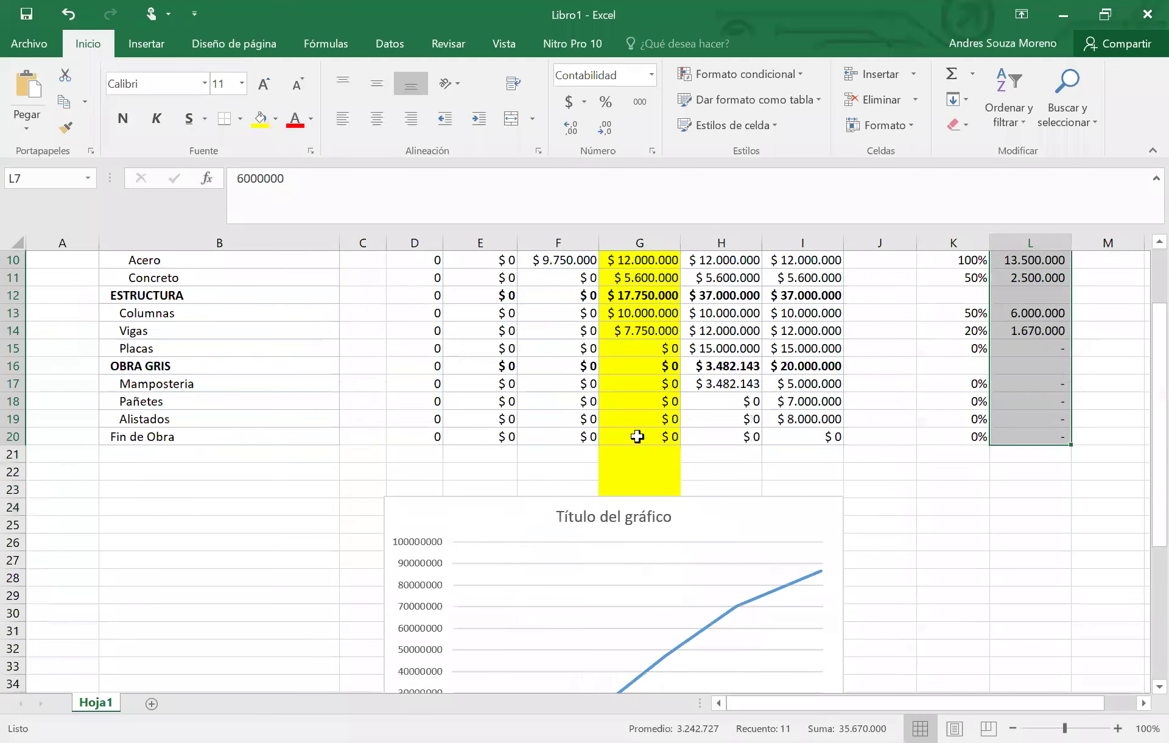
pyautogui.scroll(-1, 939, 465)
pyautogui.click(948, 453)
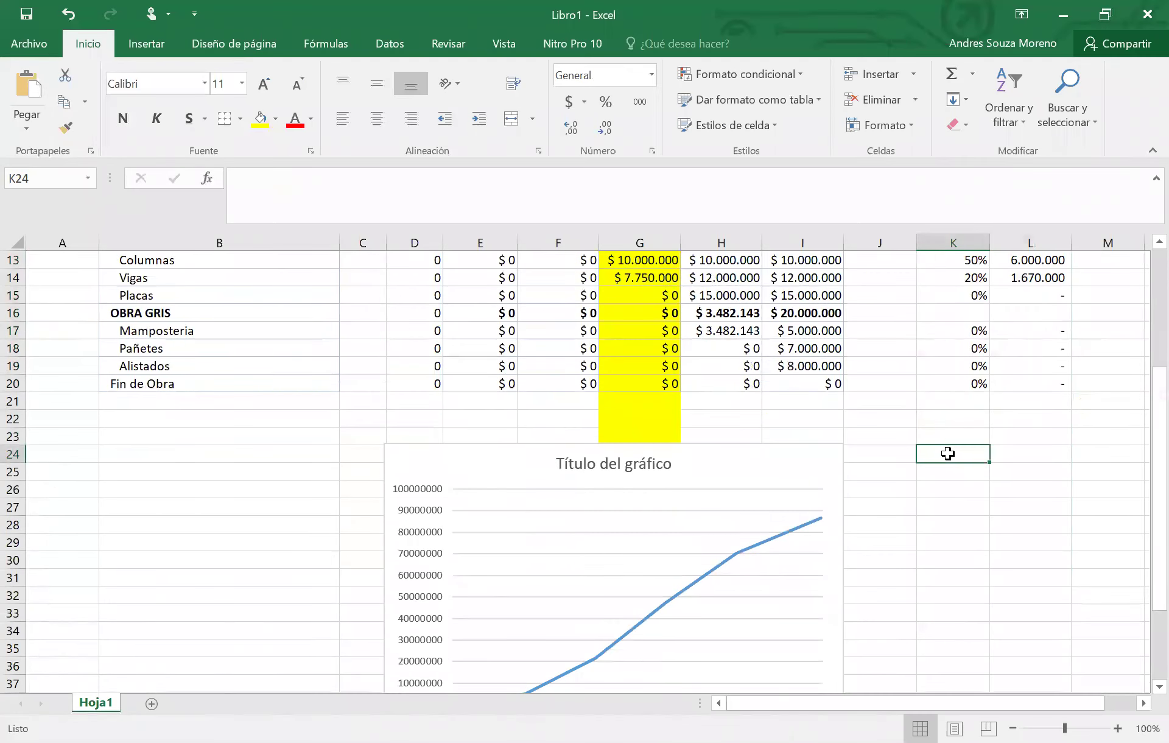
pyautogui.rightClick(948, 453)
pyautogui.click(991, 173)
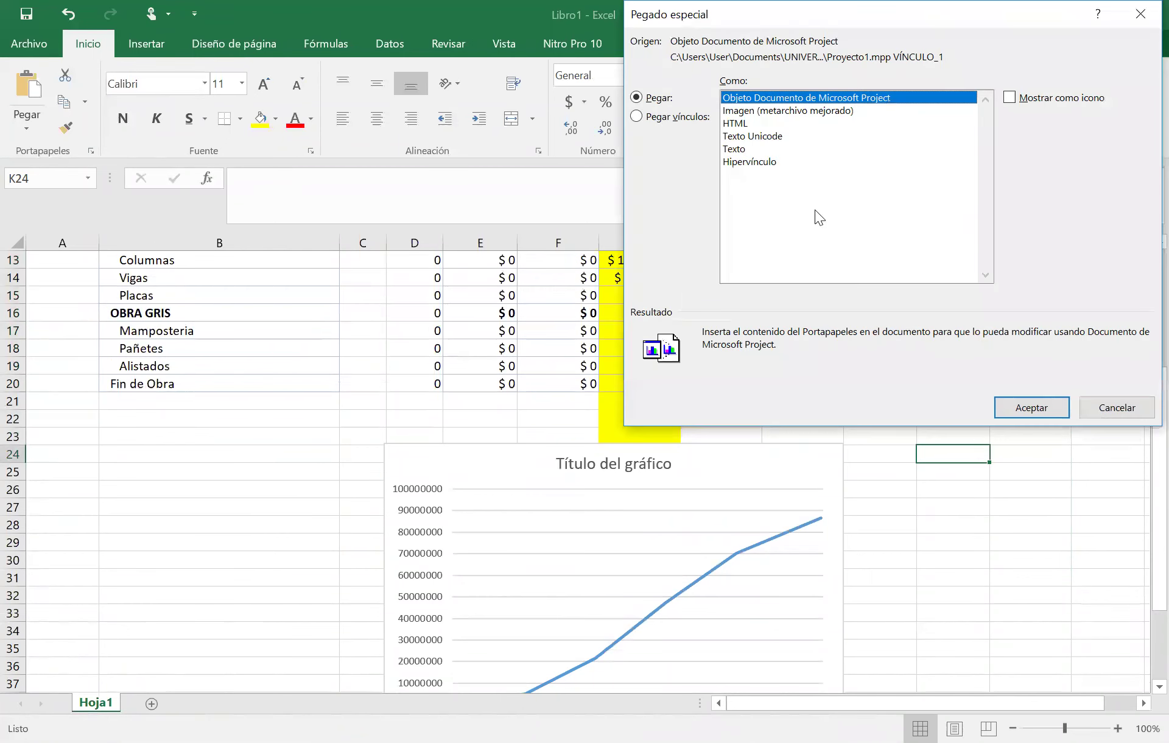
pyautogui.click(1142, 12)
pyautogui.write('Valor acumulado: VA (CPTR)\tAC (CRTR) #########\t$ 35.670.000')
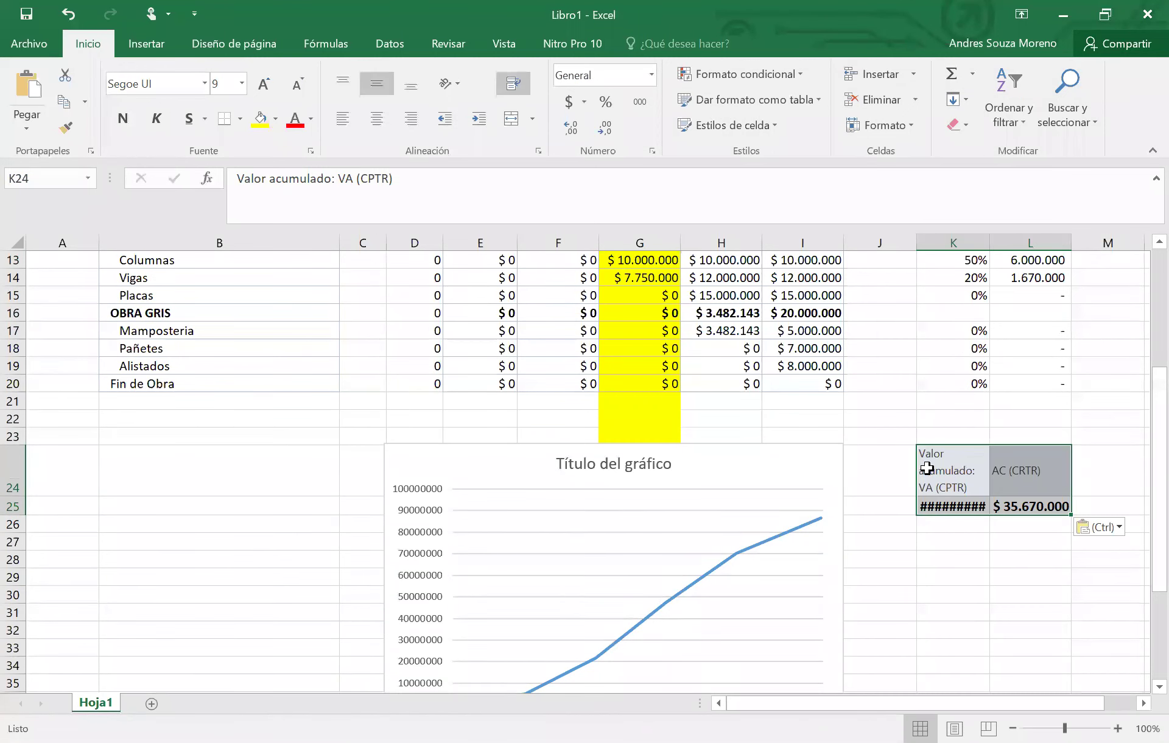
# Widen column K until the pasted Valor acumulado amount fits in its cell.
pyautogui.click(971, 542)
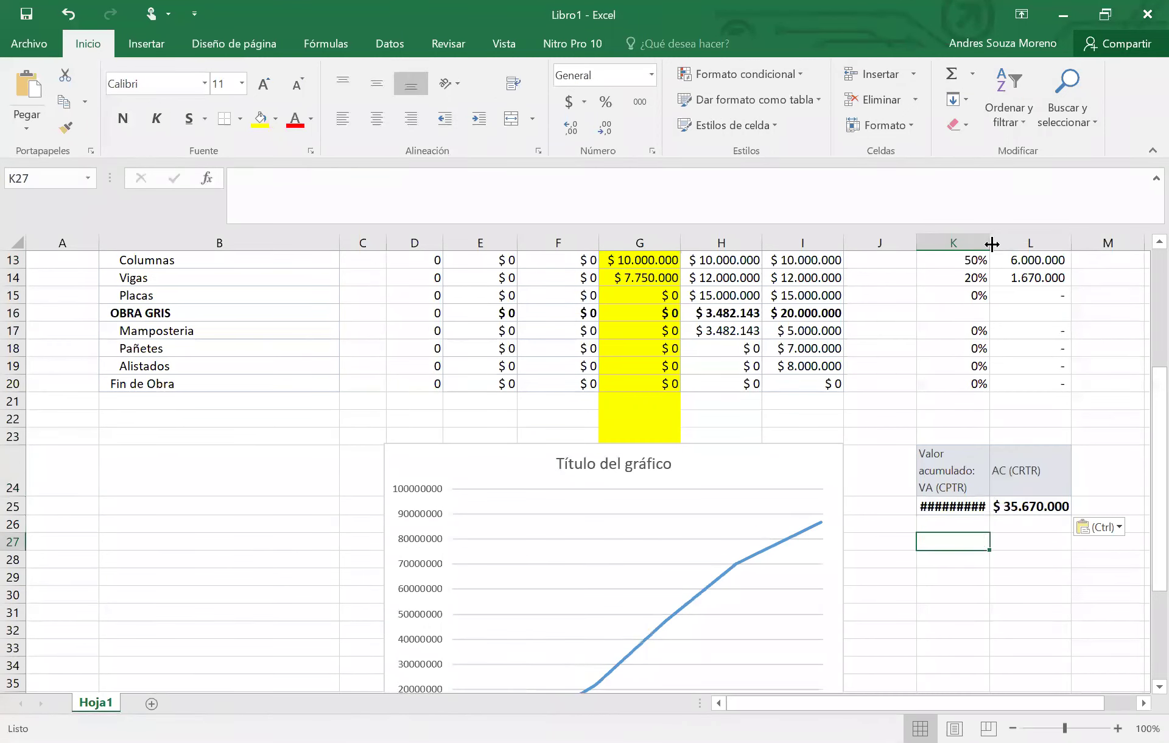
pyautogui.moveTo(992, 244); pyautogui.dragTo(1016, 243)
pyautogui.click(1013, 482)
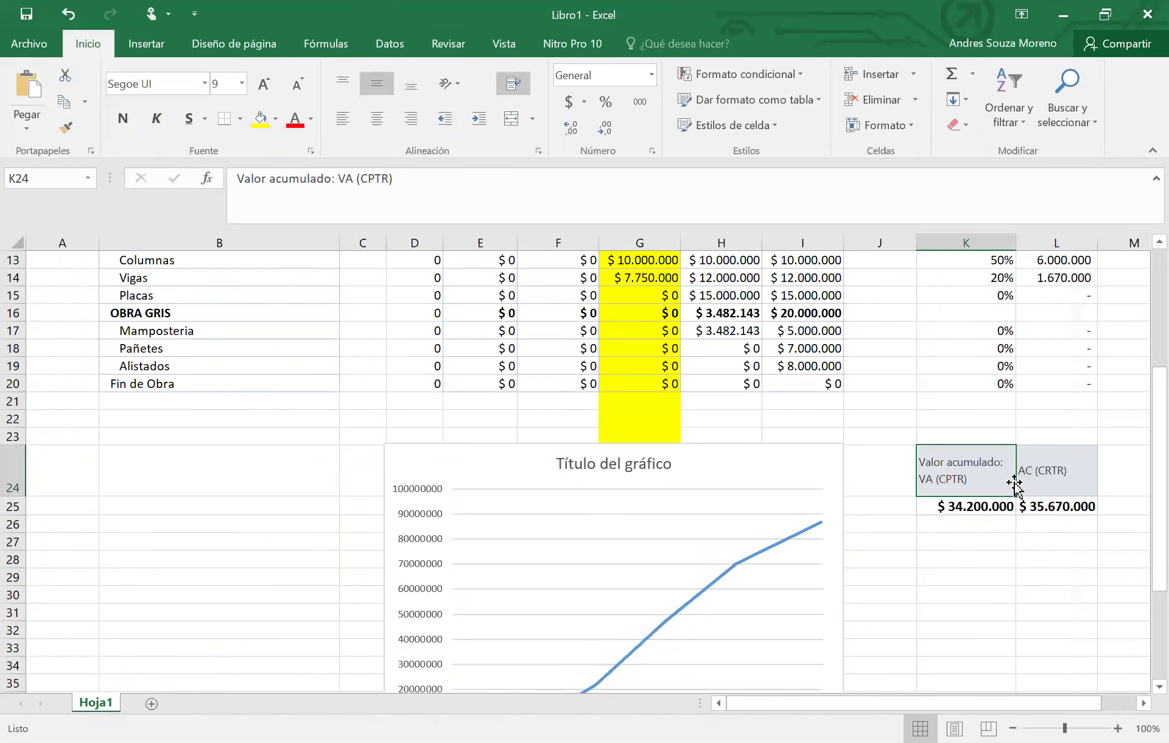
pyautogui.click(1044, 486)
# Move the S-curve chart down so that it starts at about row 29.
pyautogui.scroll(3, 665, 445)
pyautogui.scroll(1, 665, 445)
pyautogui.scroll(-3, 692, 390)
pyautogui.moveTo(738, 516); pyautogui.dragTo(739, 637)
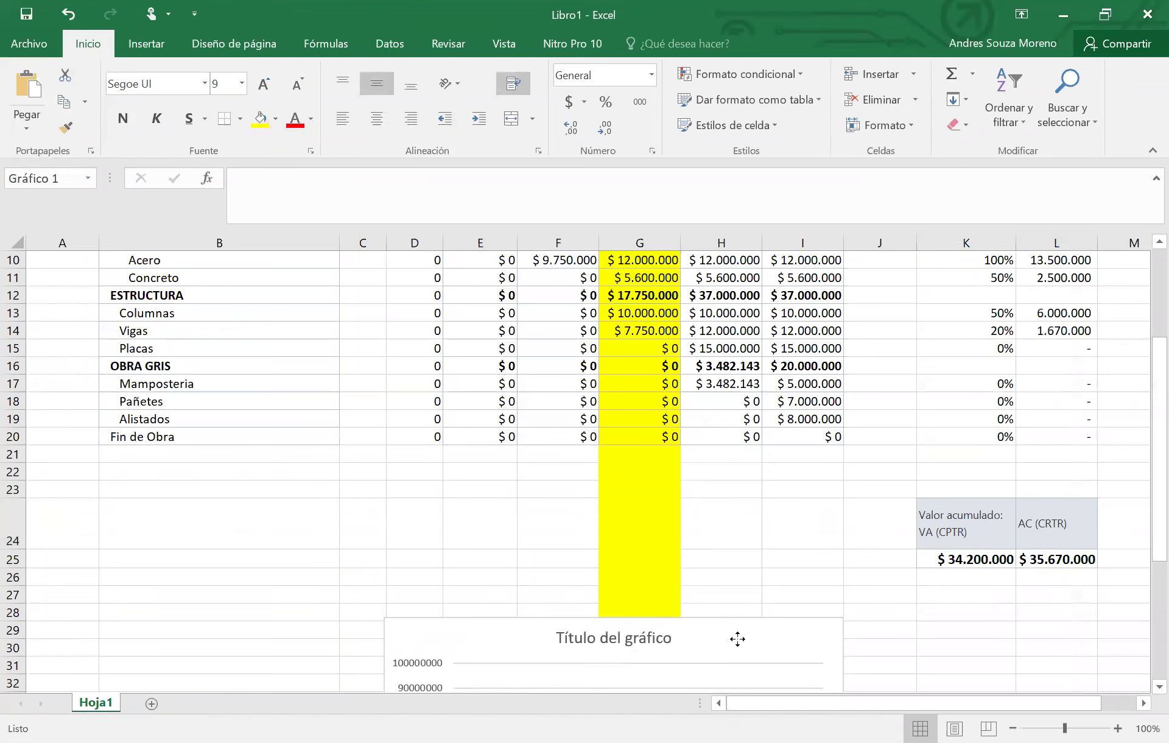
# Hide rows 4 to 20, from Acta de Inicio to Fin de Obra, leaving only the CASA totals row.
pyautogui.scroll(2, 519, 535)
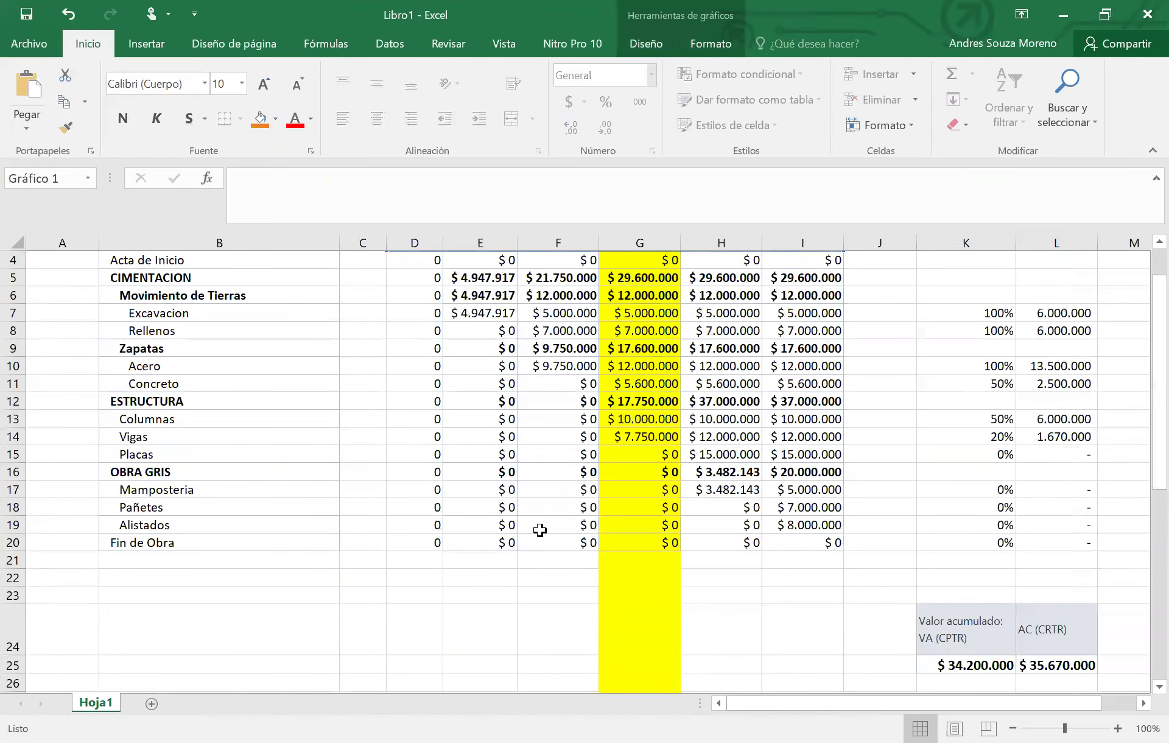
pyautogui.scroll(1, 548, 499)
pyautogui.moveTo(486, 494); pyautogui.dragTo(486, 508)
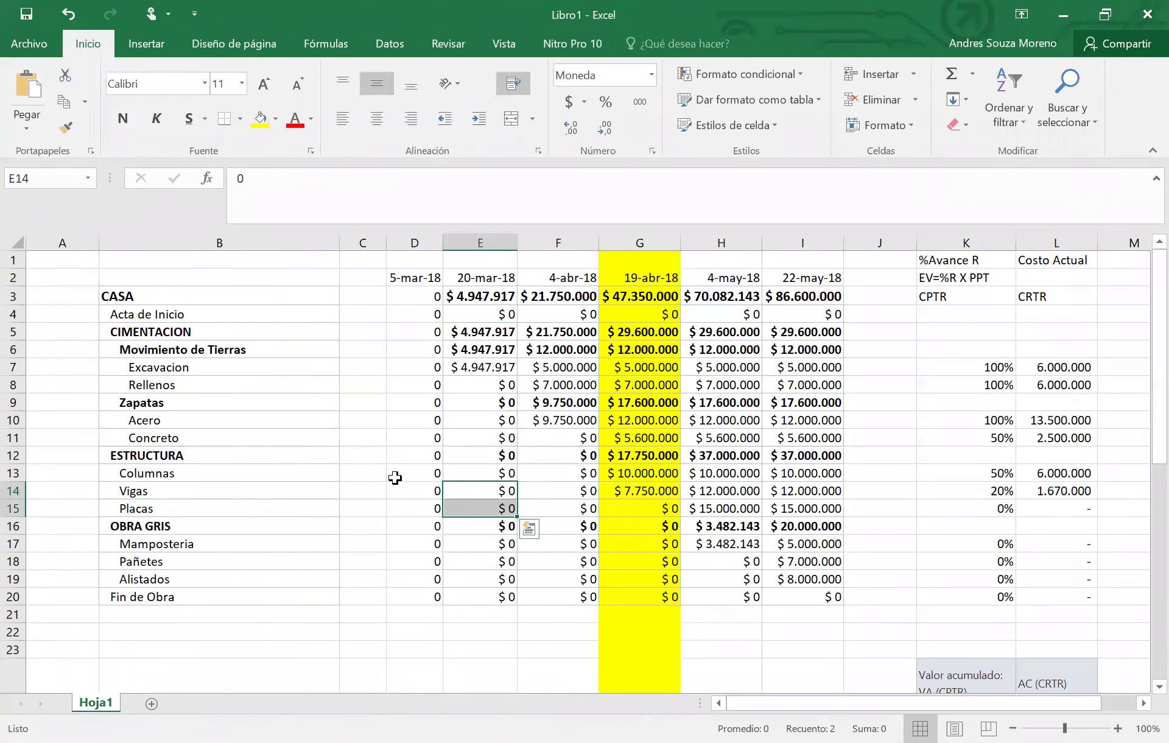
pyautogui.click(16, 597)
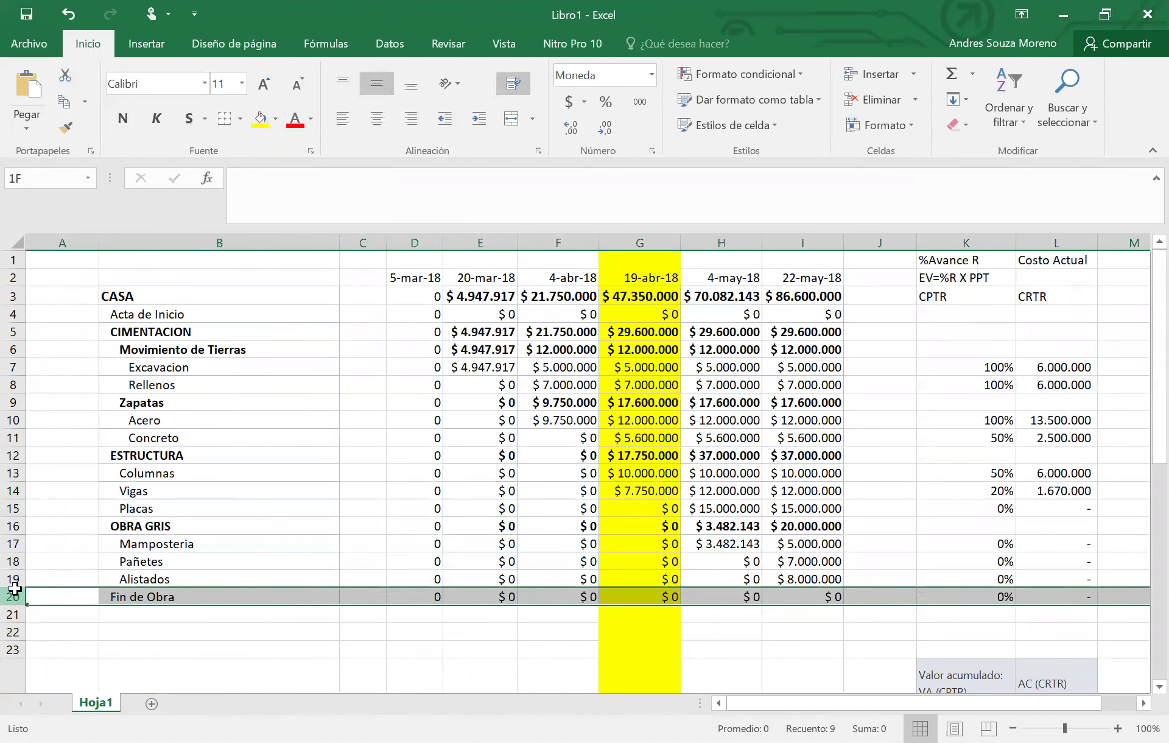
pyautogui.moveTo(16, 588); pyautogui.dragTo(14, 314)
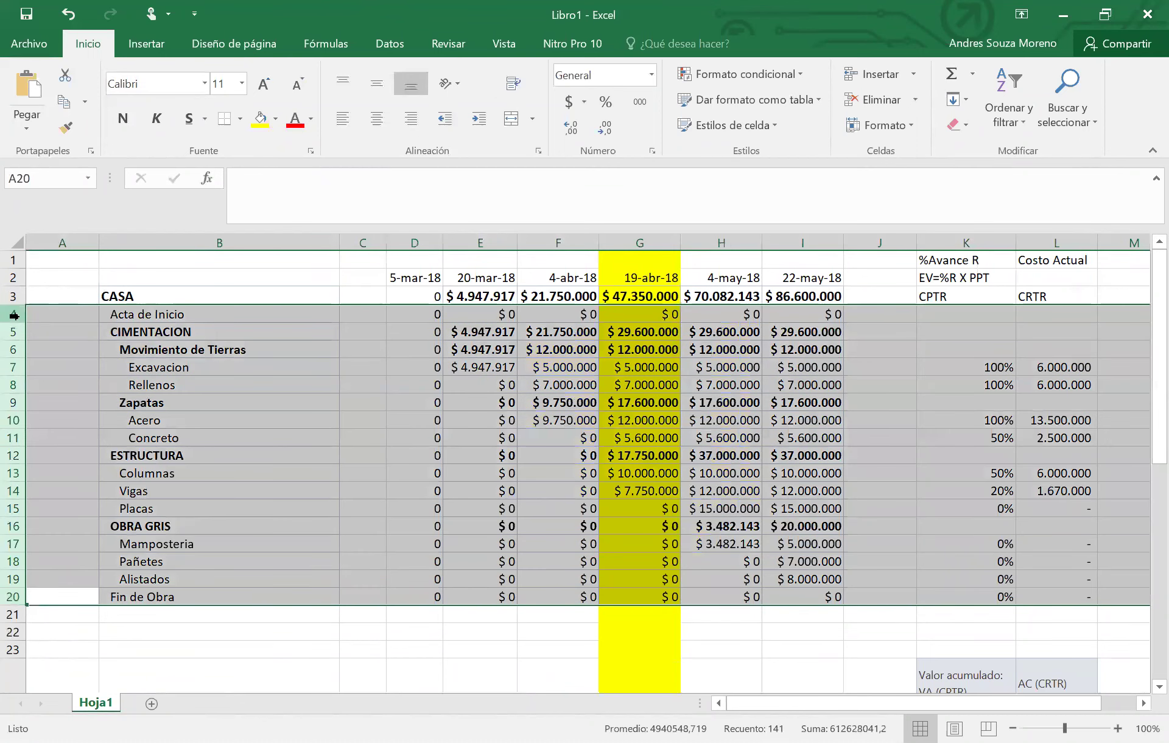
pyautogui.hotkey('ctrl', '9')
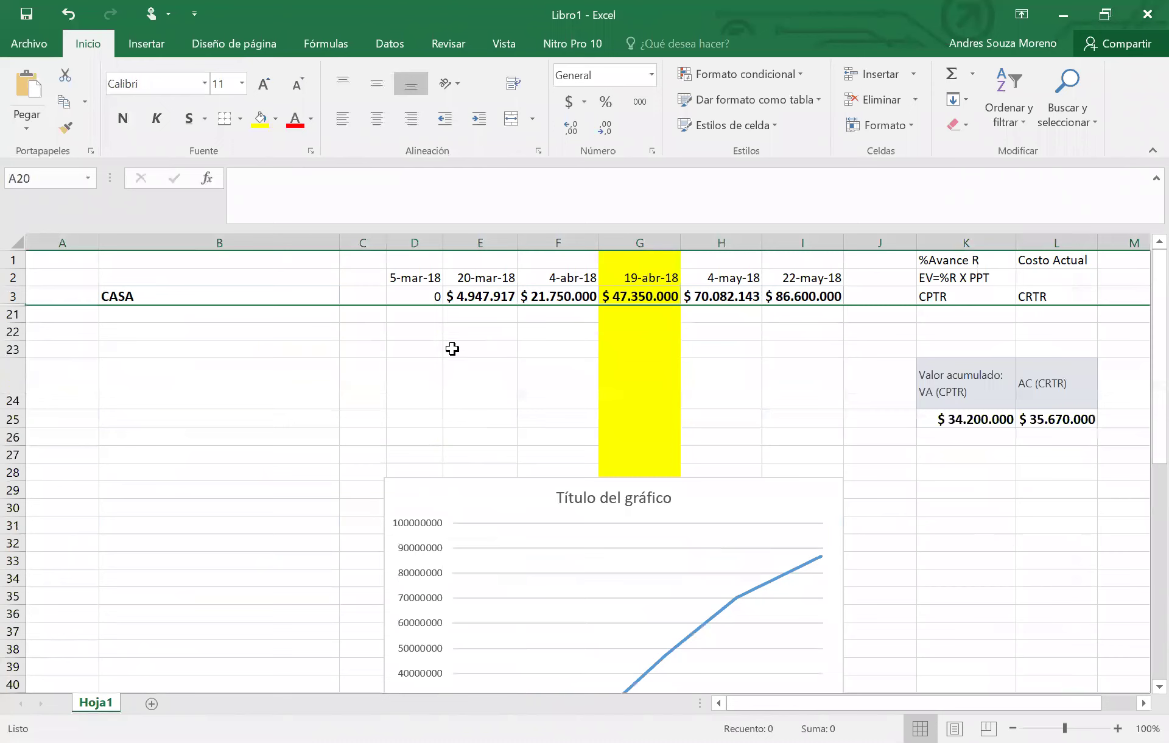
# Label the CASA row PV in column C, and the two visible rows beneath it EV and AC.
pyautogui.click(453, 349)
pyautogui.click(365, 296)
pyautogui.click(464, 296)
pyautogui.moveTo(568, 294); pyautogui.dragTo(792, 296)
pyautogui.click(360, 298)
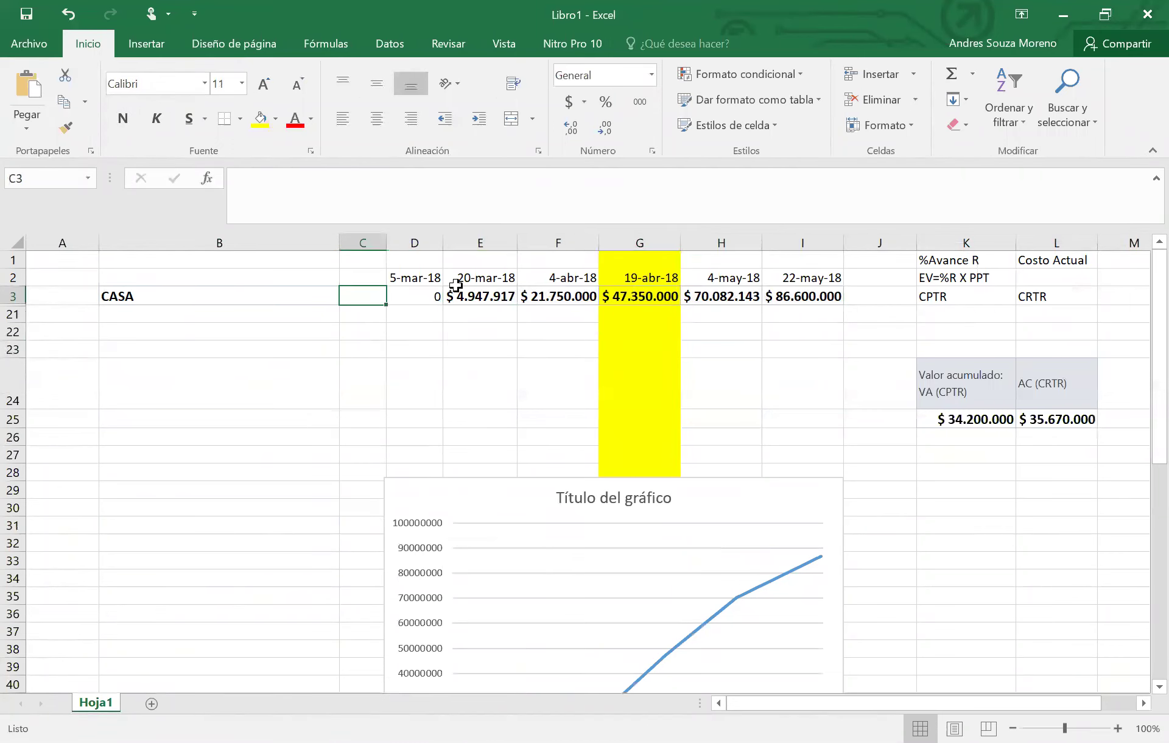
pyautogui.write('PV')
pyautogui.press('Return')
pyautogui.write('EV')
pyautogui.press('Return')
pyautogui.write('AC')
pyautogui.press('Return')
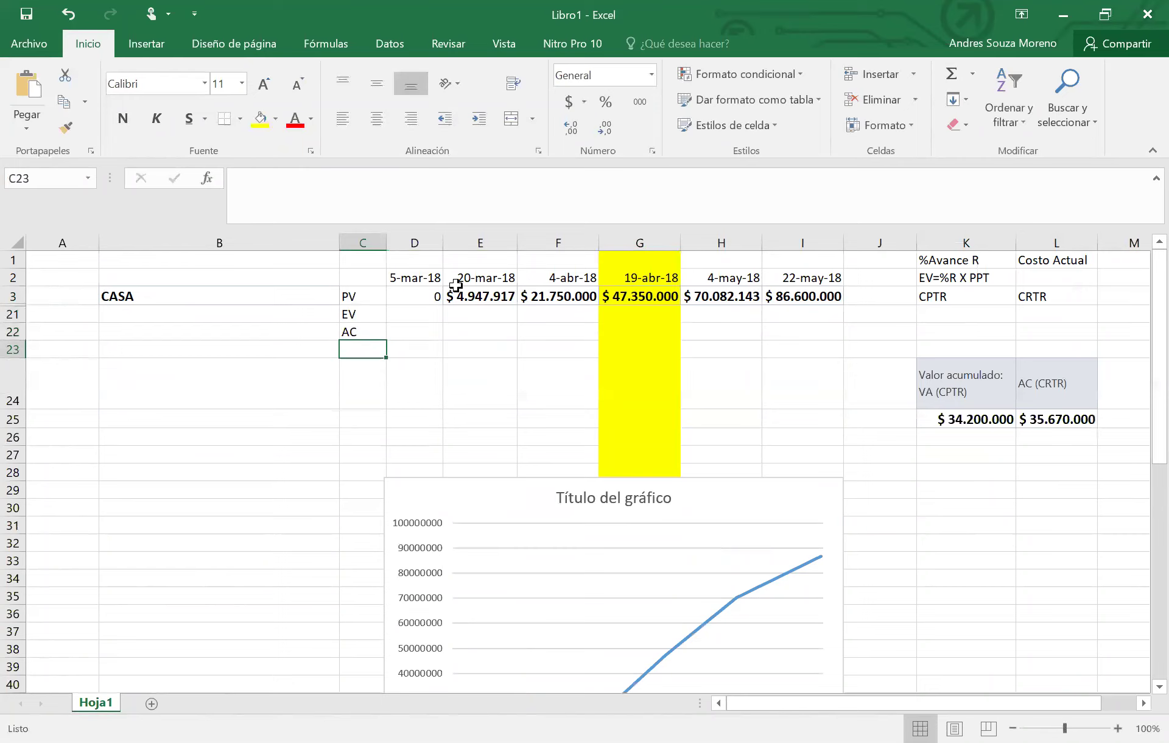
# Enter 34200000 as EV and 35670000 as AC for 19-abr-18, and format both amounts with thousands separators.
pyautogui.click(970, 413)
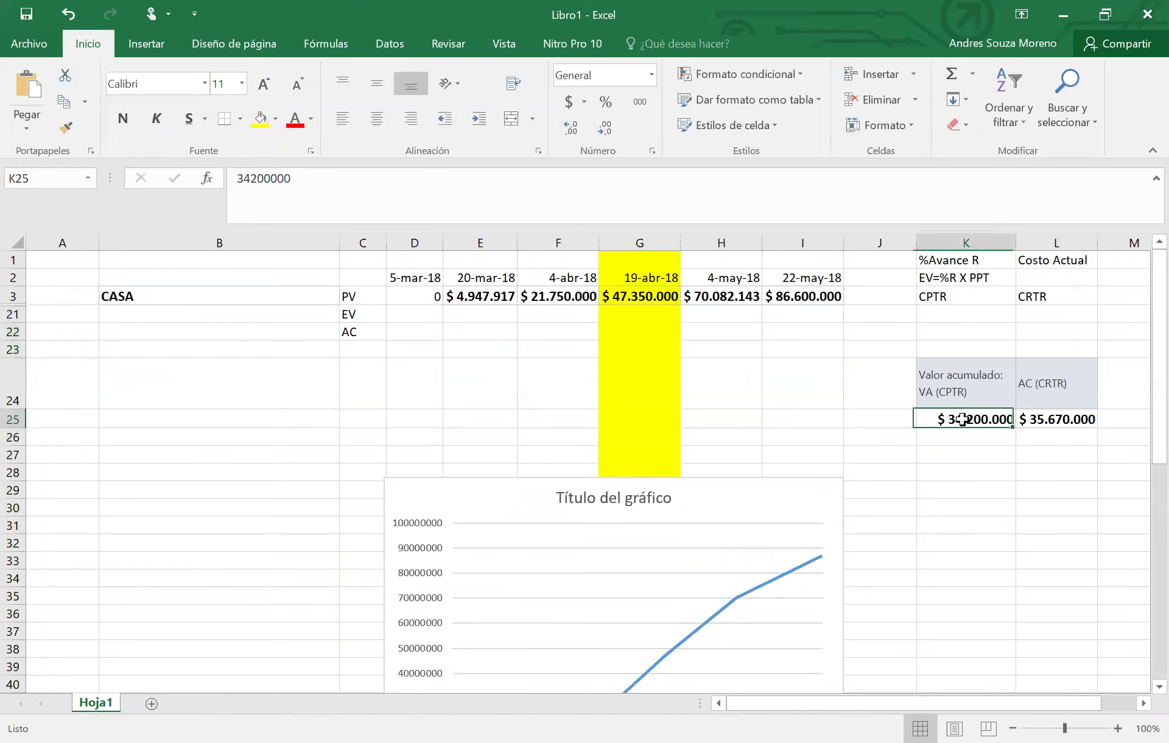
pyautogui.click(653, 314)
pyautogui.write('34200000')
pyautogui.press('Return')
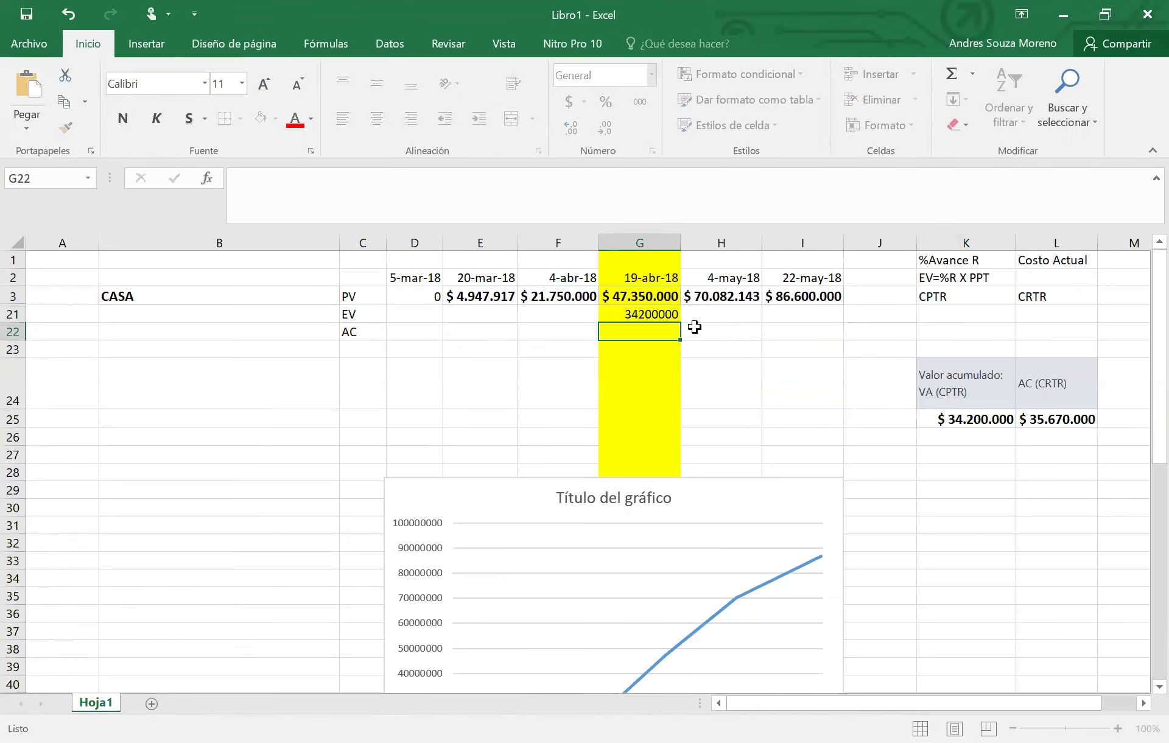
pyautogui.write('35670000')
pyautogui.press('Return')
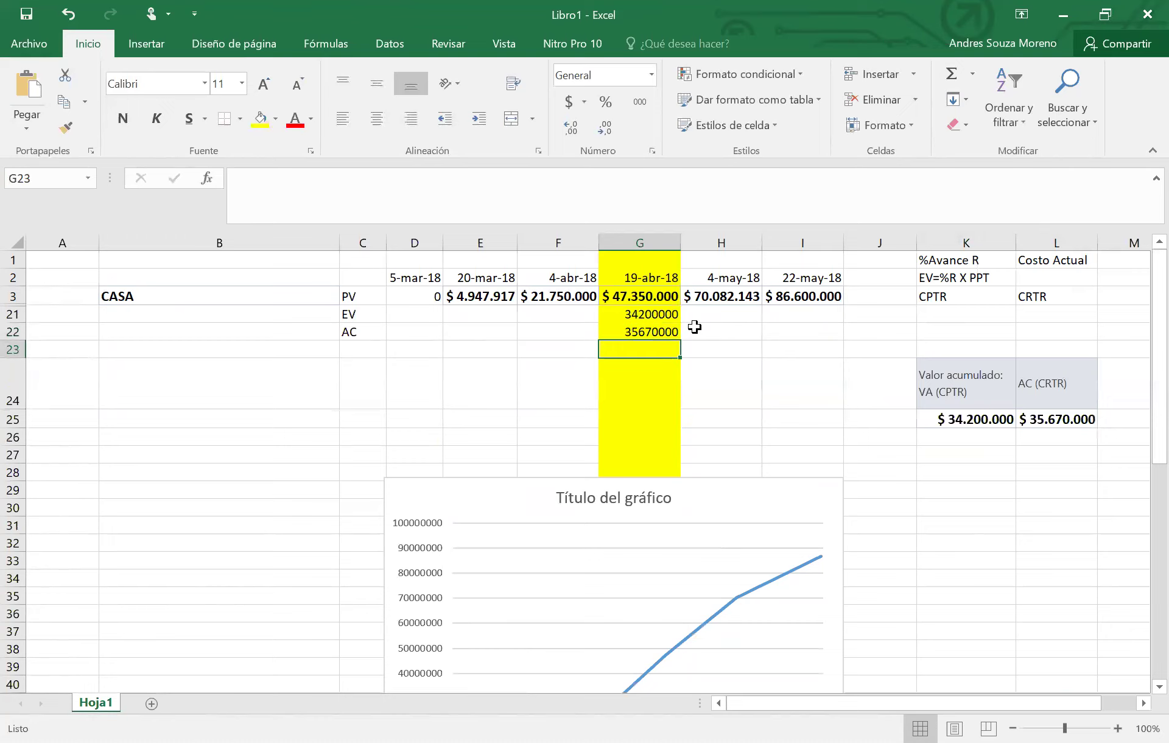
pyautogui.moveTo(664, 314); pyautogui.dragTo(663, 332)
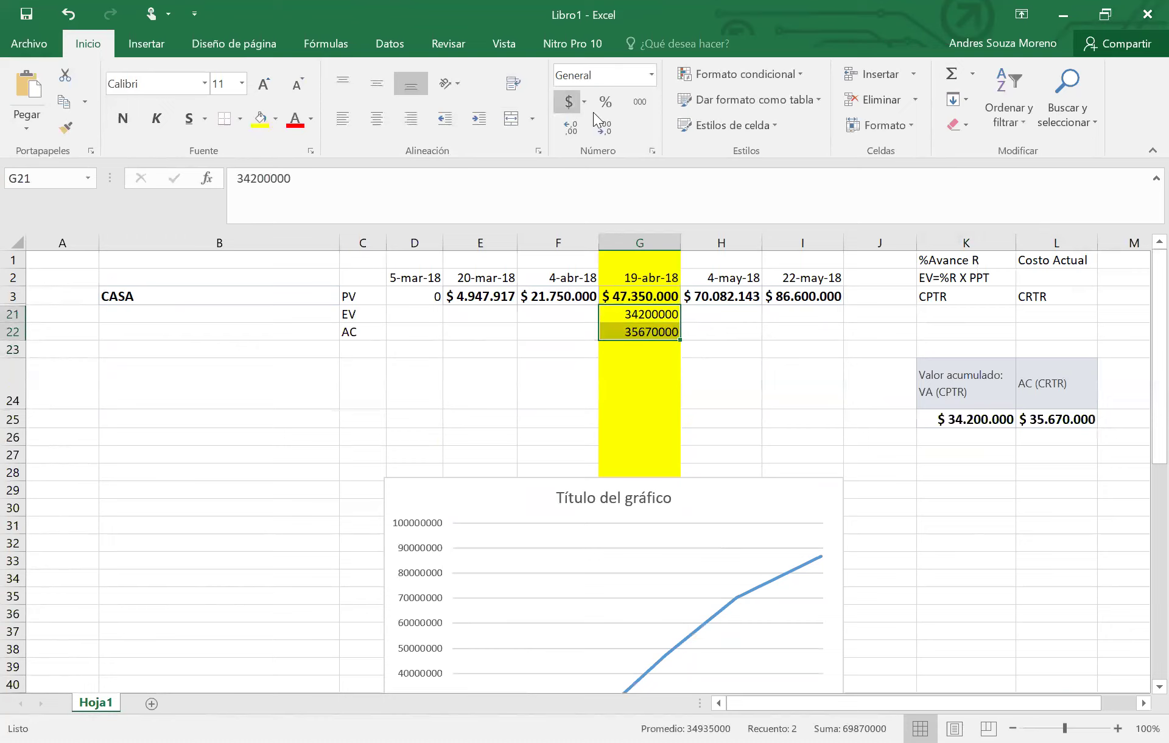
pyautogui.click(639, 102)
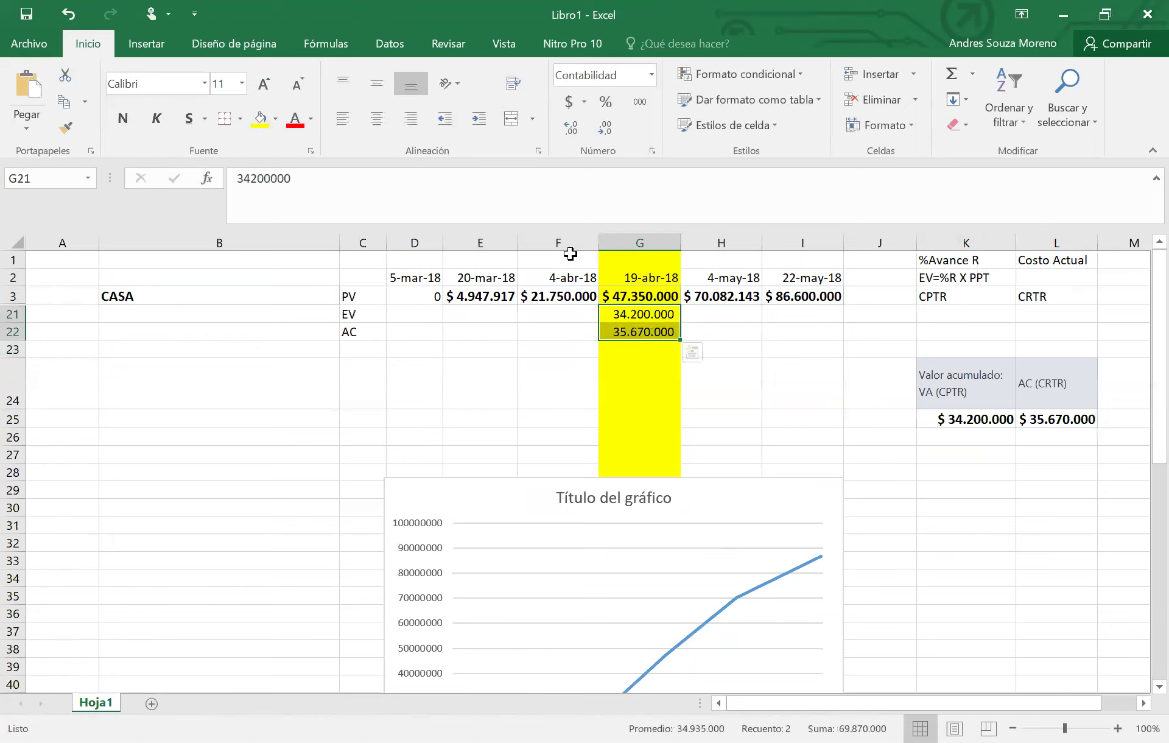
# Enter 0 for both EV and AC under 5-mar-18.
pyautogui.click(426, 313)
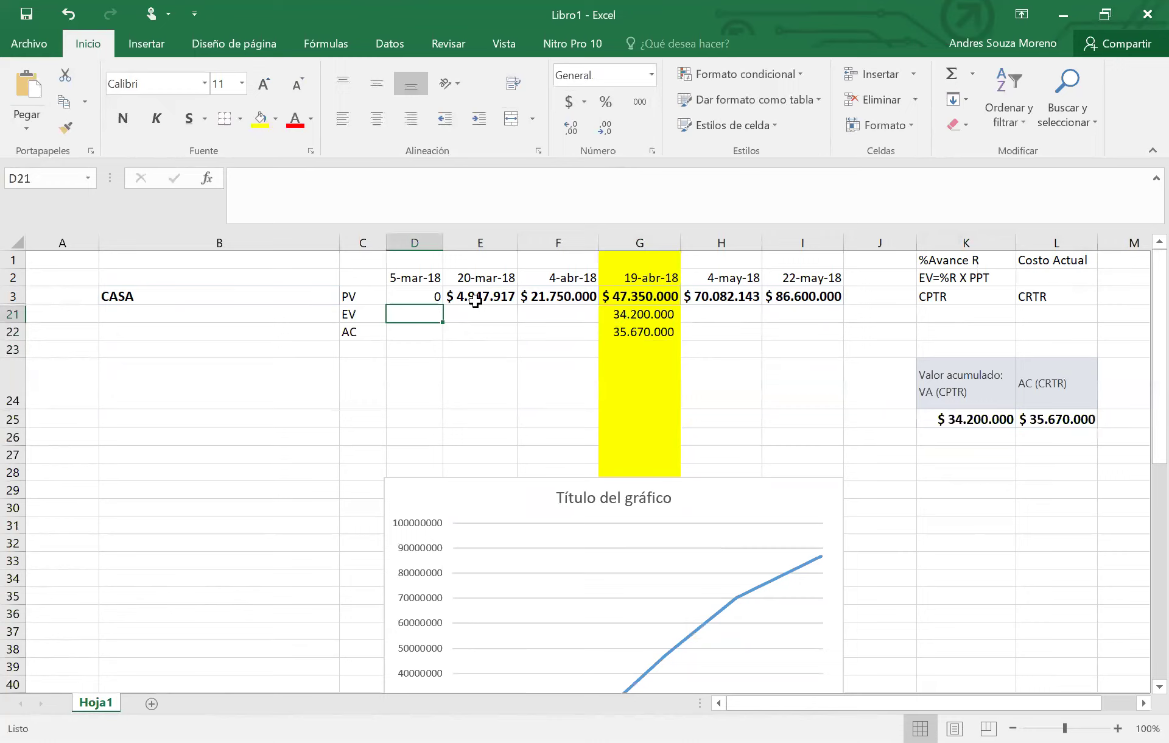
pyautogui.write('0')
pyautogui.press('Return')
pyautogui.write('0')
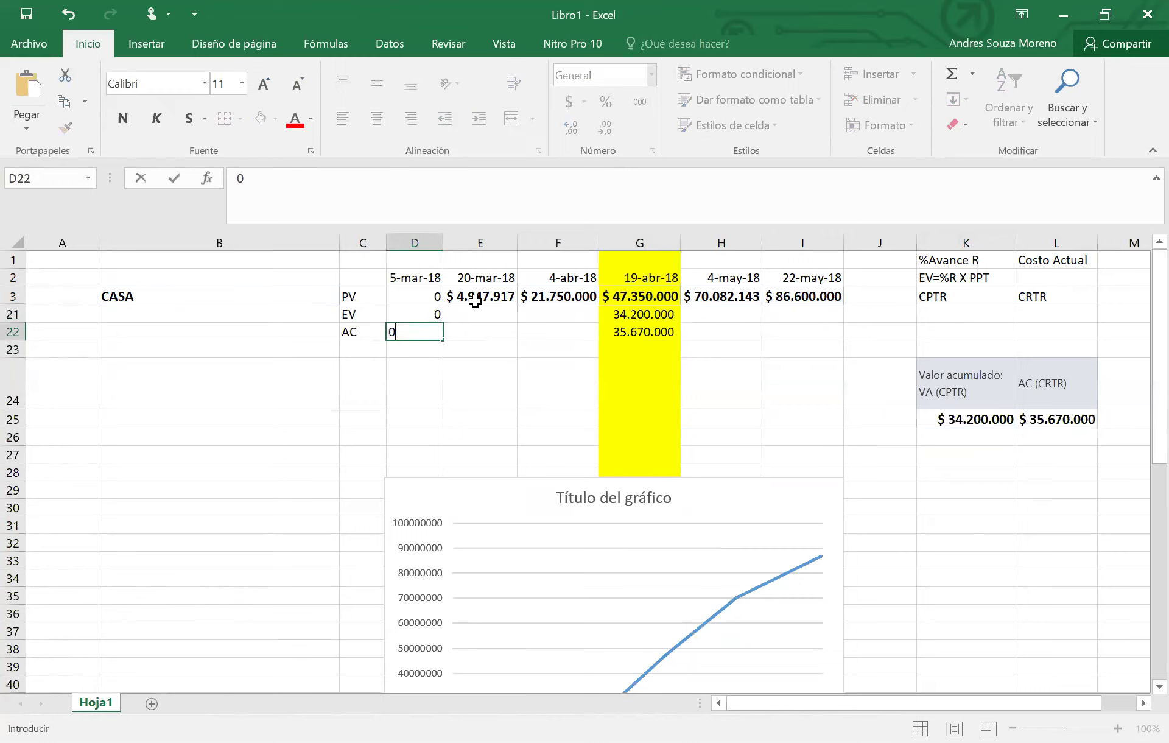
pyautogui.press('Tab')
# Enter the EV amounts 6000000 for 20-mar-18 and 32000000 for 4-abr-18.
pyautogui.press('Up')
pyautogui.press('Up')
pyautogui.press('Right')
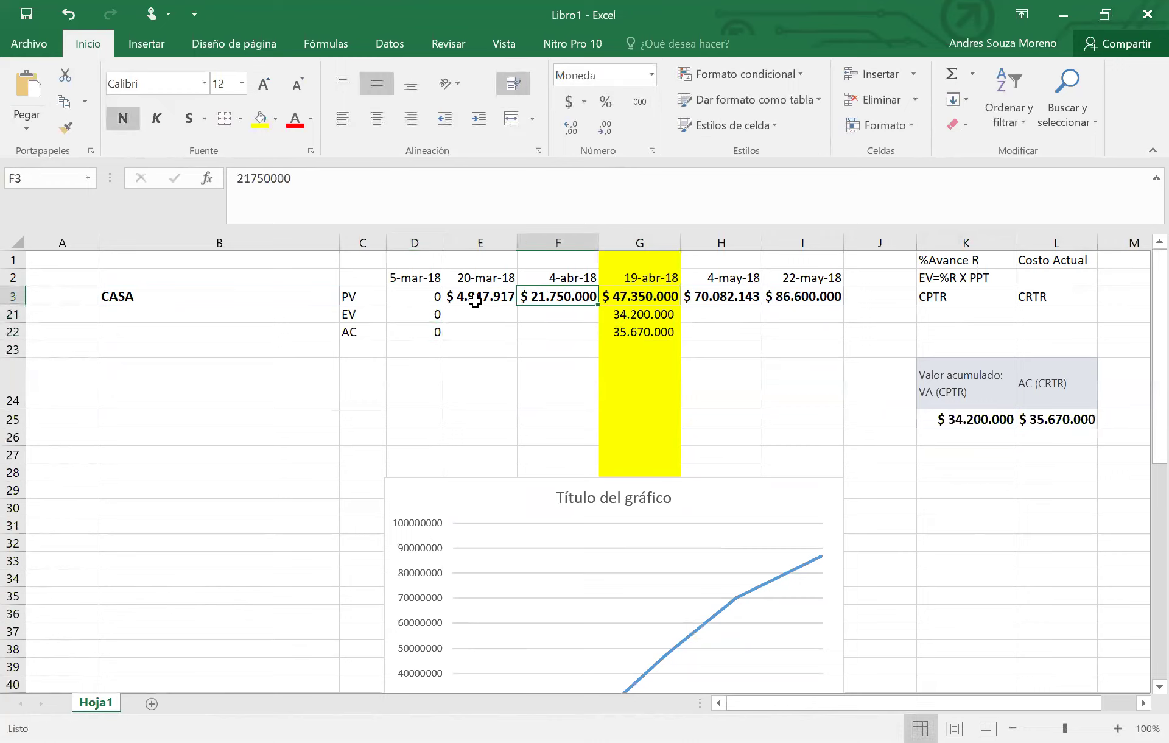
pyautogui.press('Right')
pyautogui.press('Down')
pyautogui.press('Up')
pyautogui.press('Left')
pyautogui.press('Left')
pyautogui.press('Down')
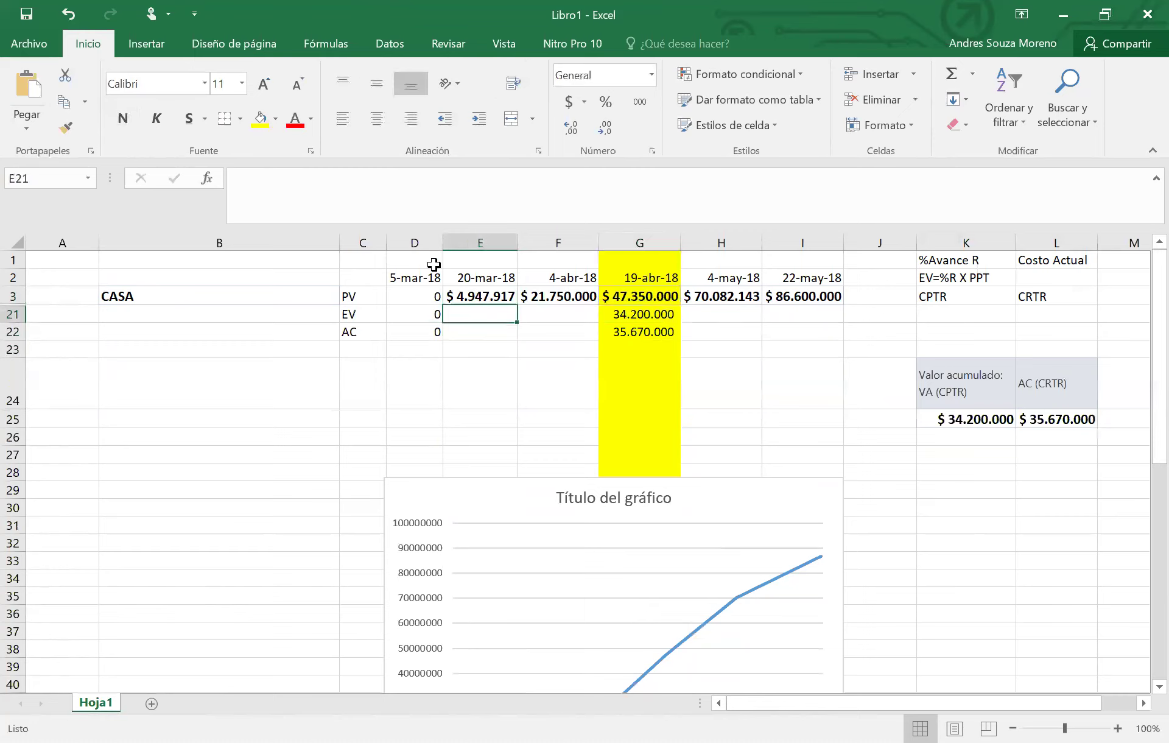
pyautogui.write('6')
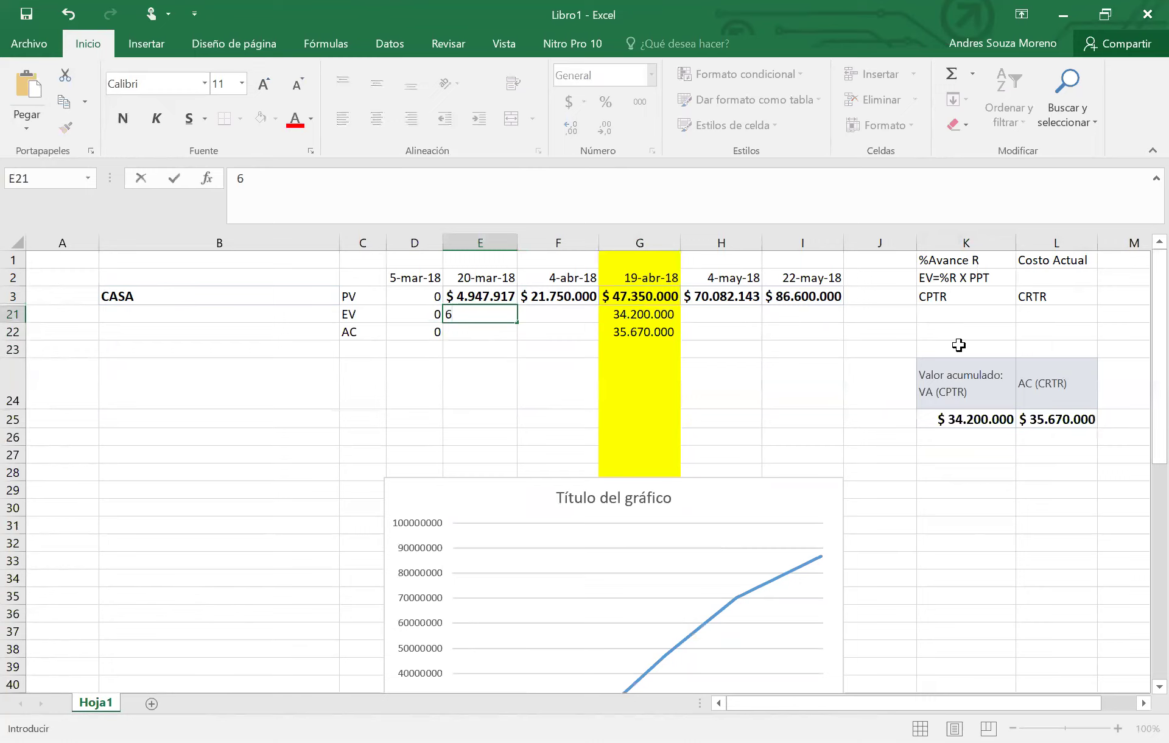
pyautogui.write('0000')
pyautogui.press('Return')
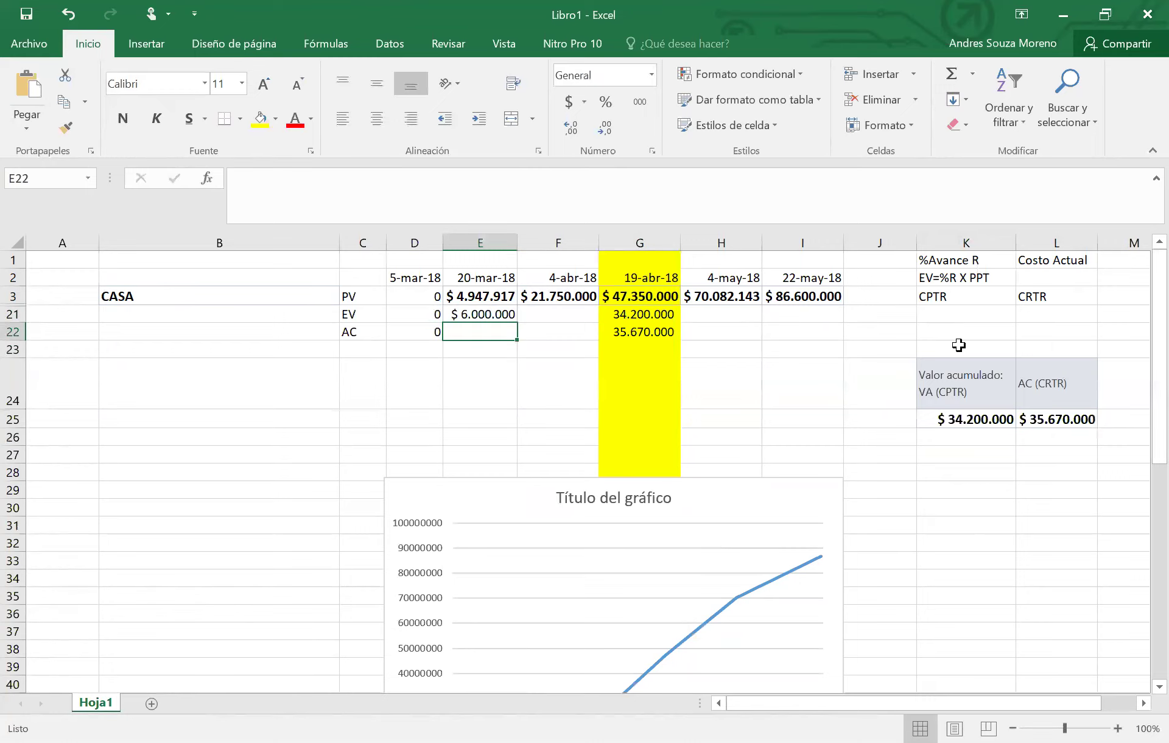
pyautogui.press('Up')
pyautogui.press('Right')
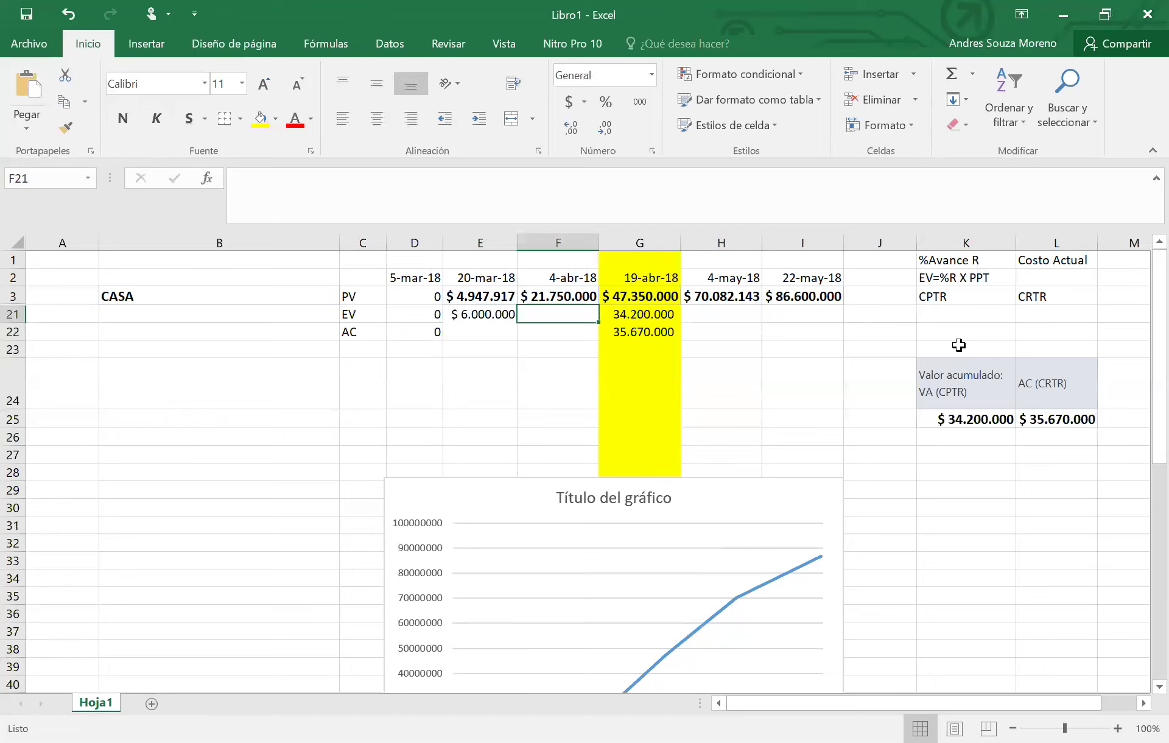
pyautogui.write('32000000')
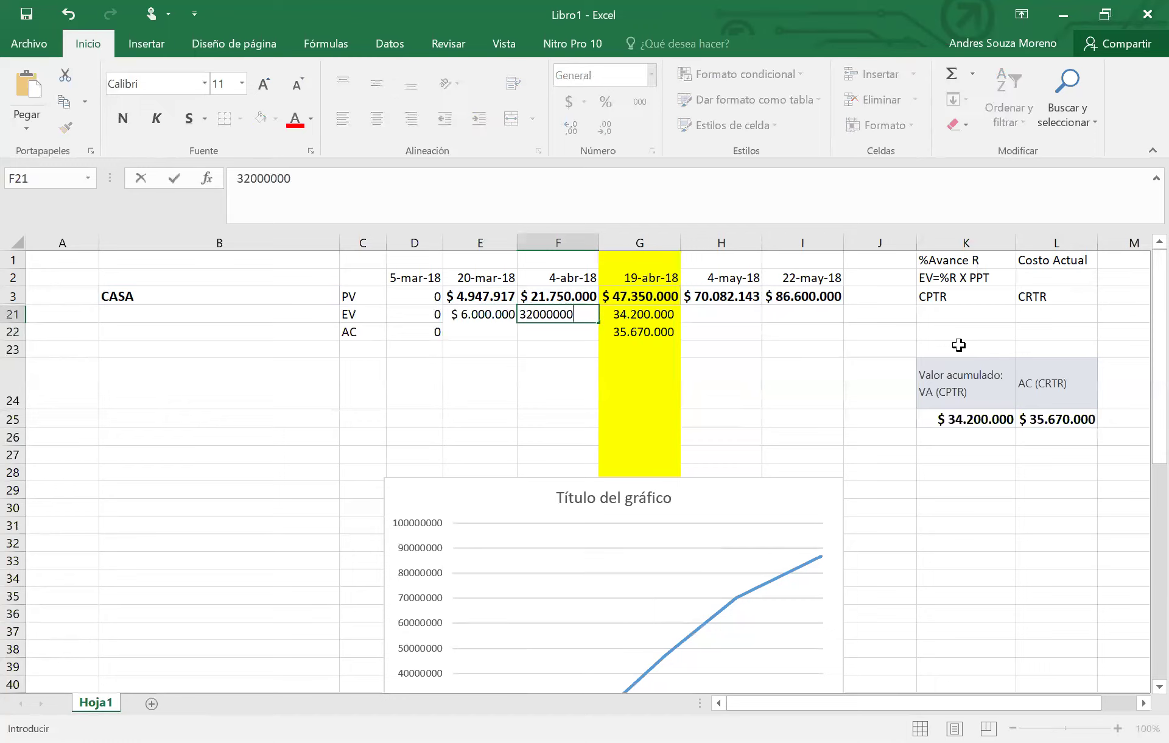
pyautogui.press('Return')
# Enter the AC amounts 8000000 for 20-mar-18 and 32000000 for 4-abr-18.
pyautogui.press('Down')
pyautogui.press('Up')
pyautogui.press('Left')
pyautogui.write('8000000')
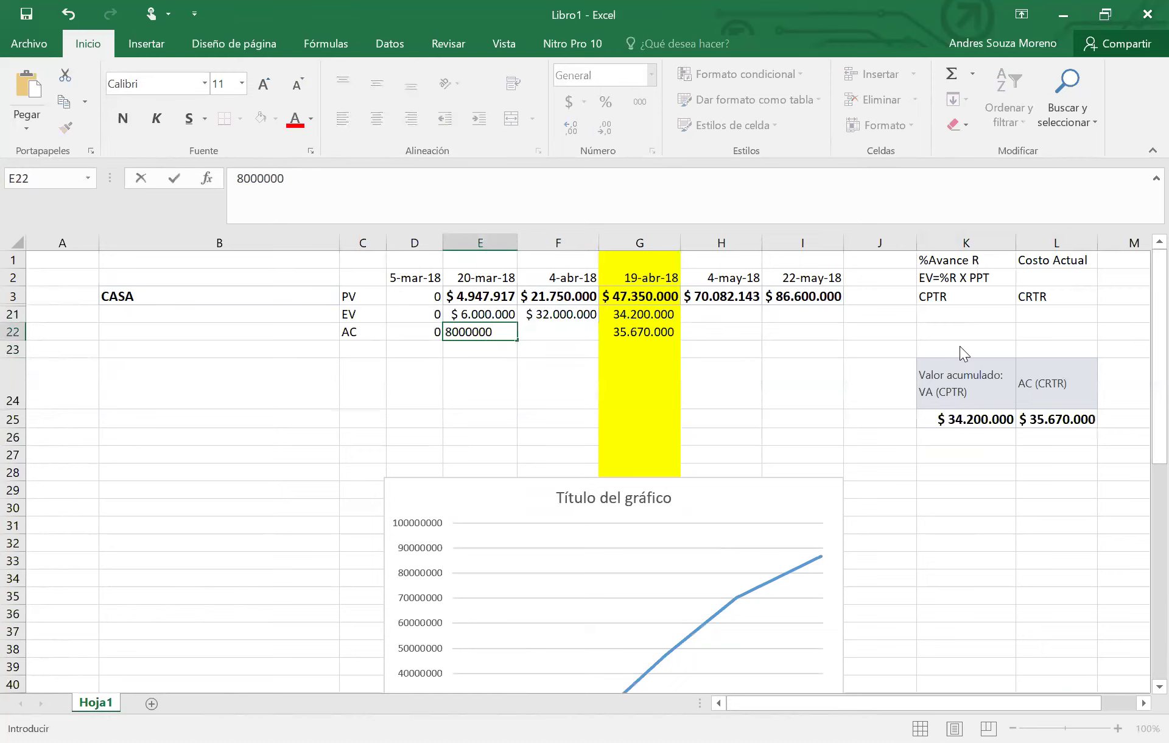
pyautogui.press('Up')
pyautogui.press('Down')
pyautogui.press('Up')
pyautogui.press('Right')
pyautogui.press('Down')
pyautogui.write('32000000')
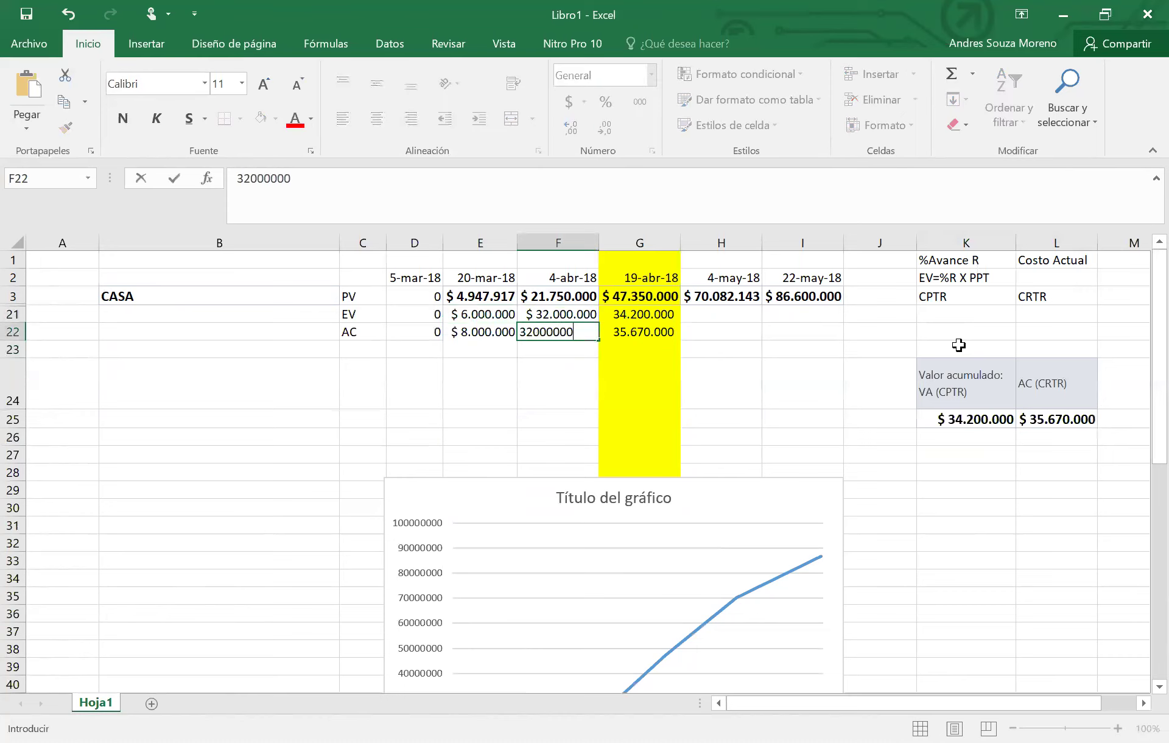
pyautogui.press('Return')
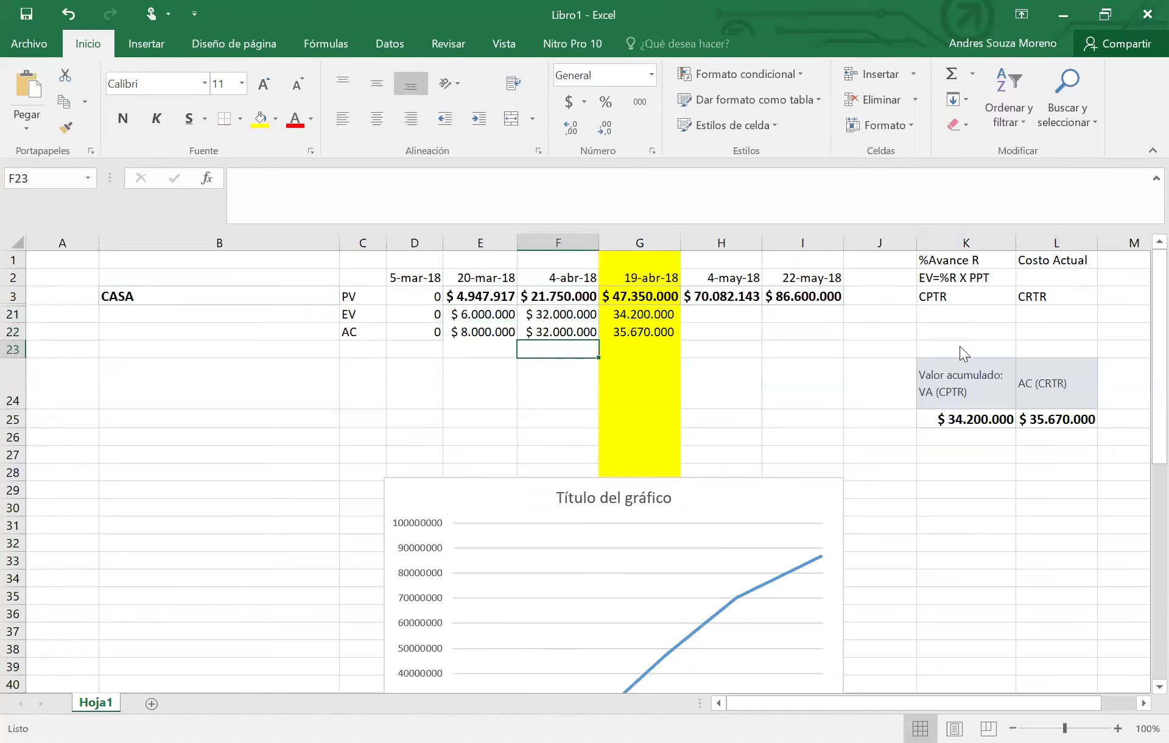
# Move the S-curve chart up and to the left, closer beneath the PV, EV and AC rows.
pyautogui.moveTo(787, 497); pyautogui.dragTo(731, 406)
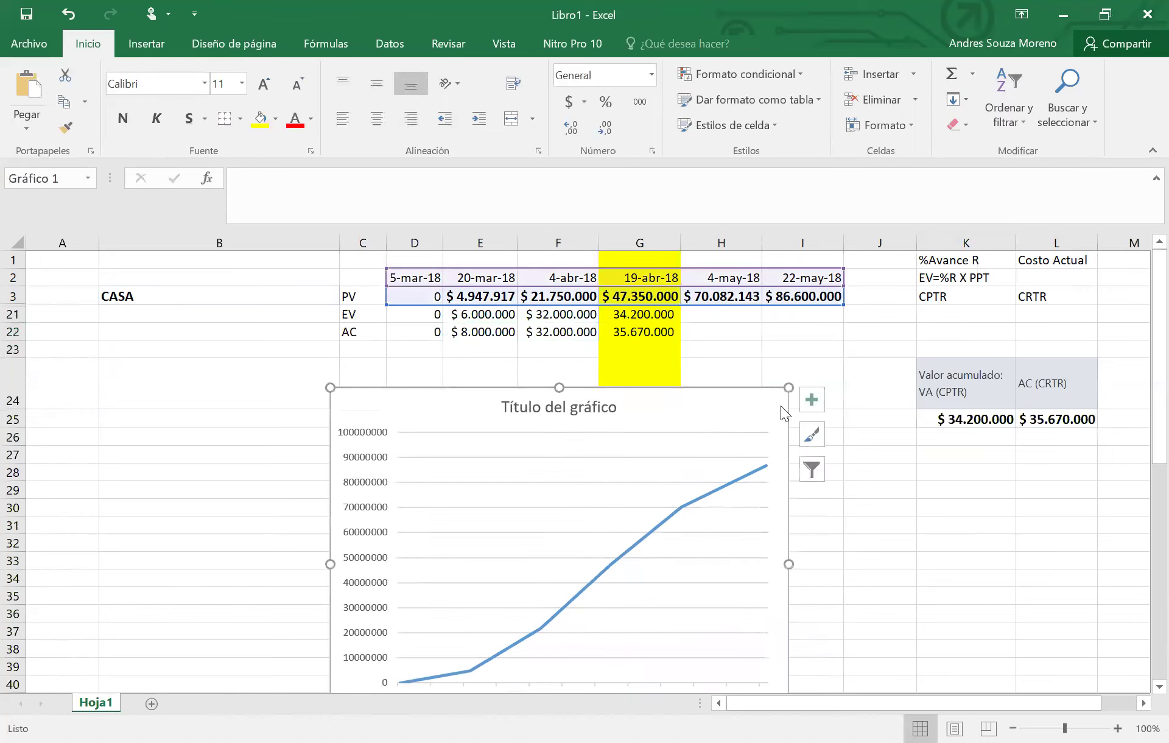
pyautogui.click(814, 365)
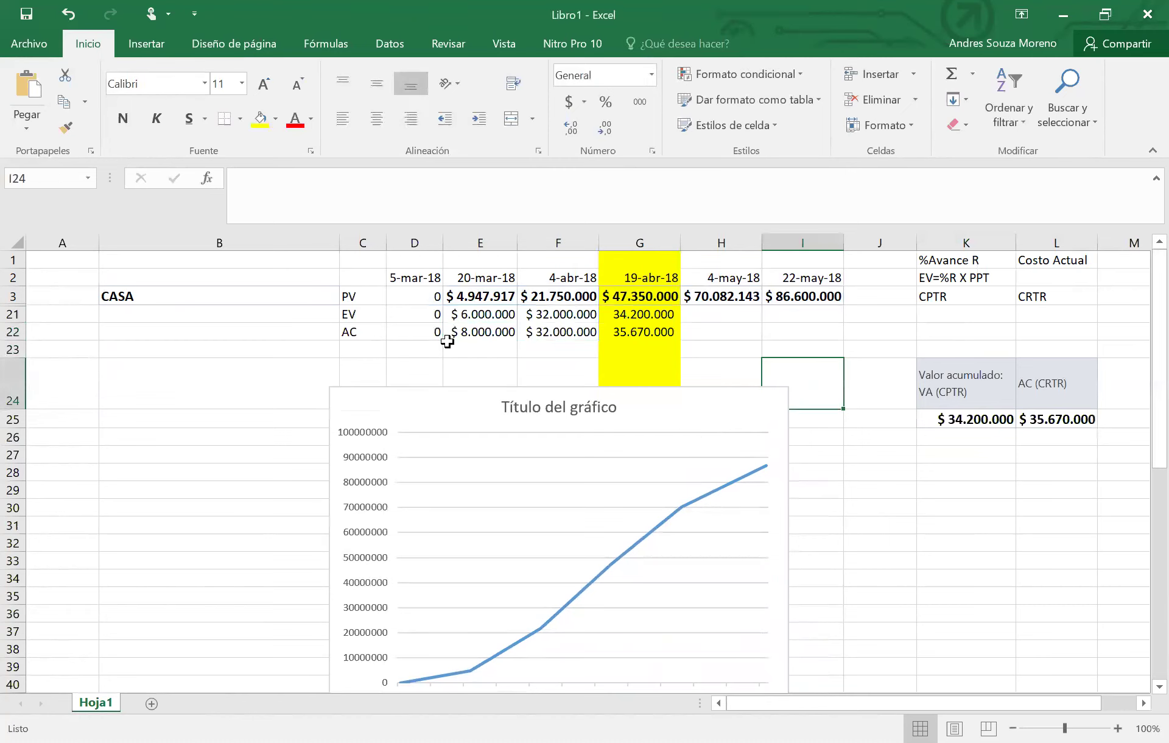
pyautogui.click(359, 316)
pyautogui.click(361, 333)
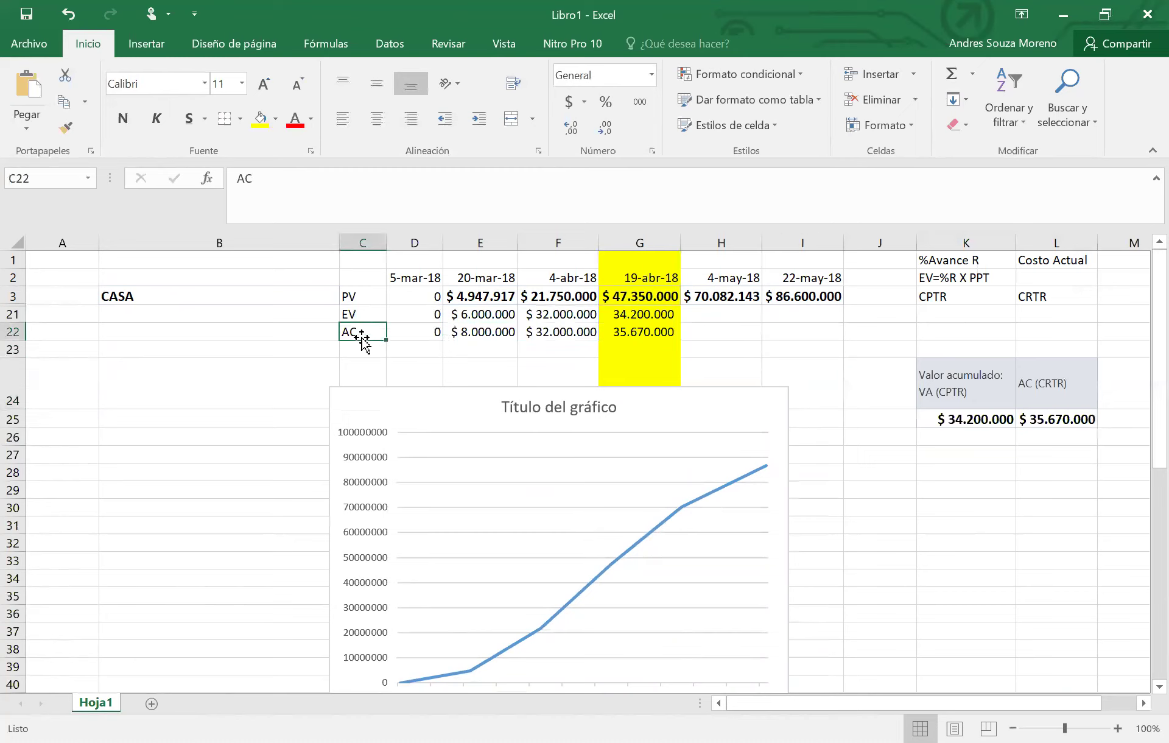
# Open the chart's data source selection and name the existing planned value series PV.
pyautogui.click(638, 415)
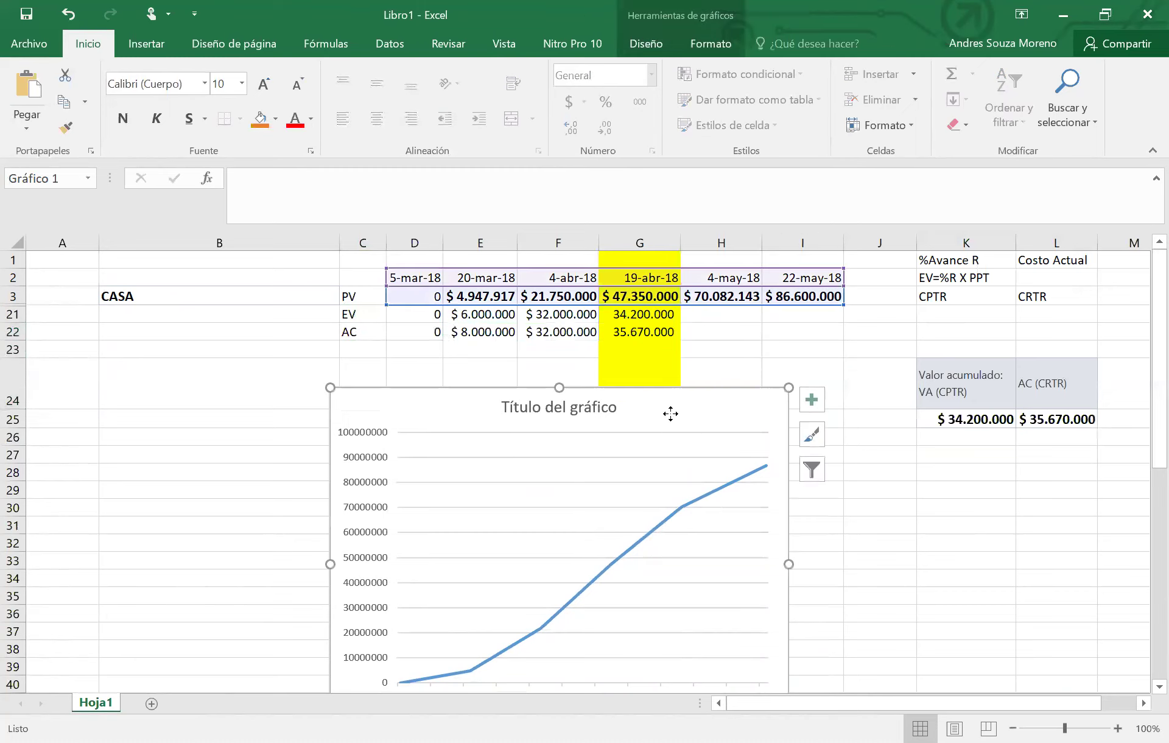
pyautogui.rightClick(670, 413)
pyautogui.click(737, 223)
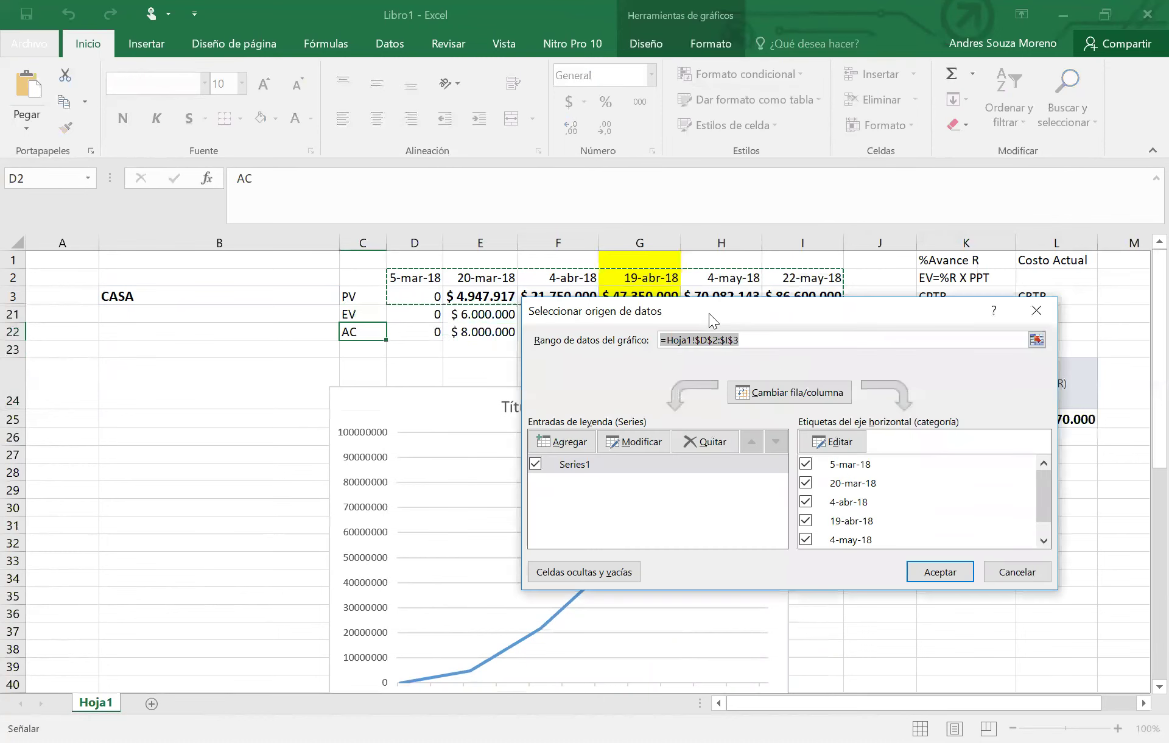
pyautogui.moveTo(709, 311); pyautogui.dragTo(843, 380)
pyautogui.click(723, 533)
pyautogui.click(777, 513)
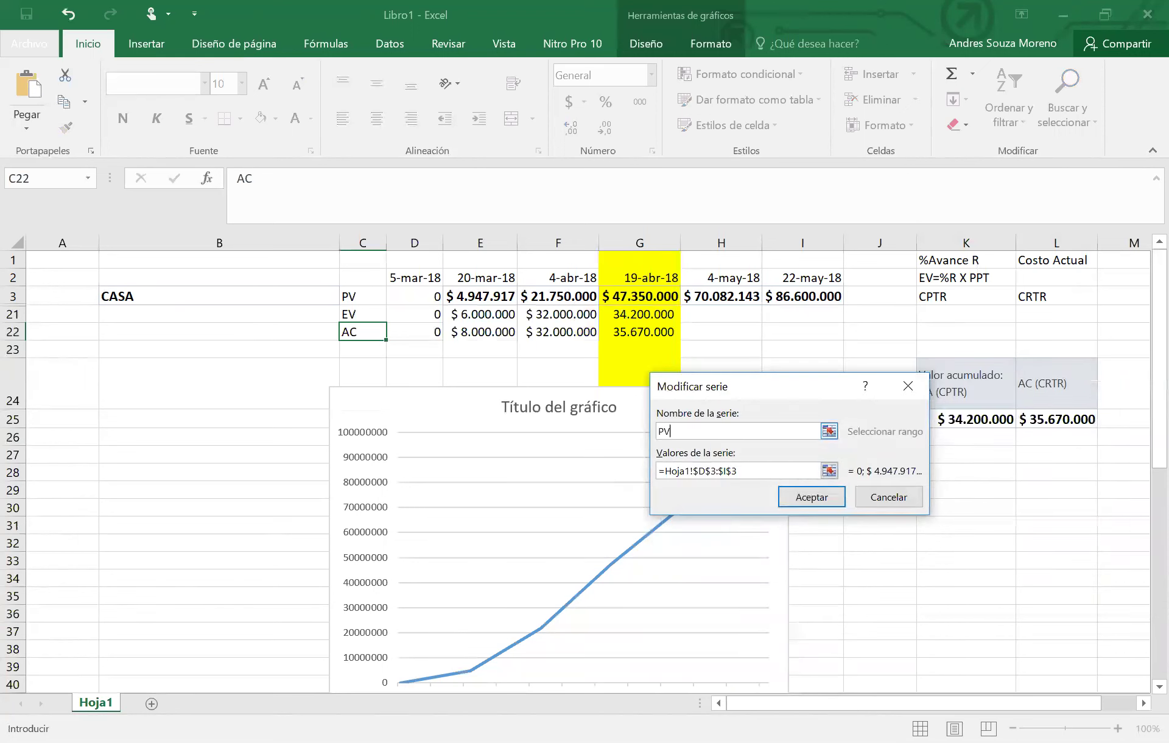
pyautogui.click(816, 500)
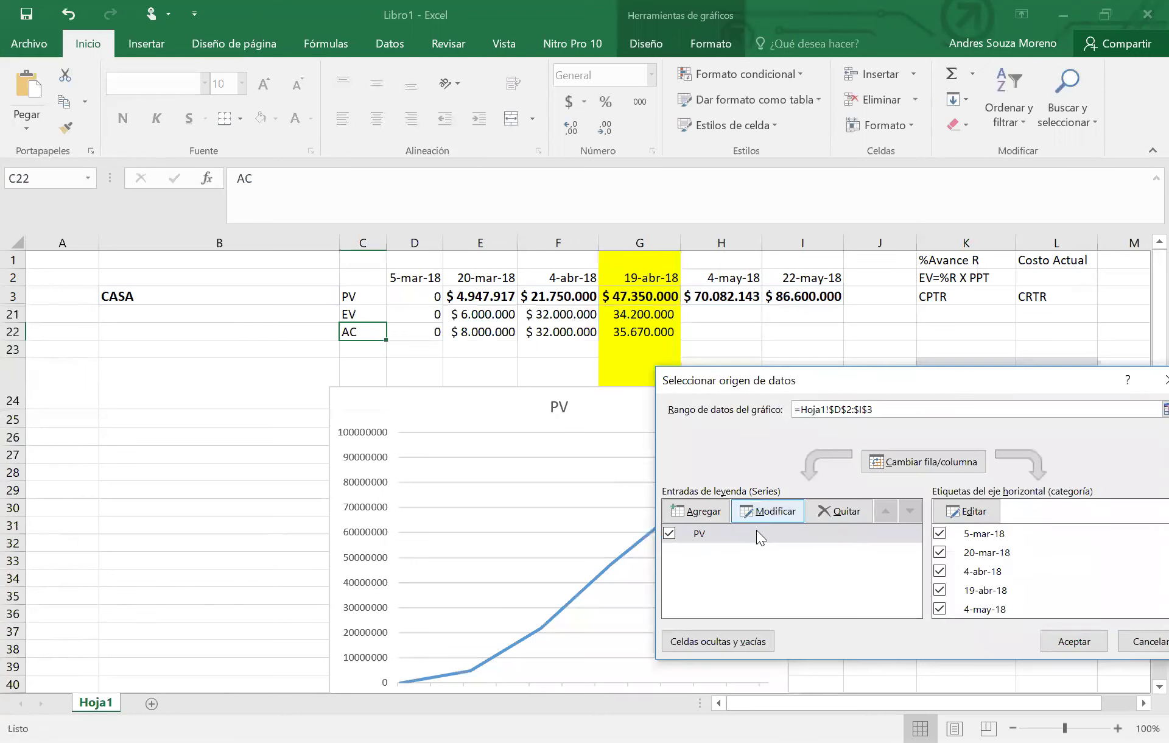
# Add a chart series named EV with values from D21:G21.
pyautogui.click(701, 513)
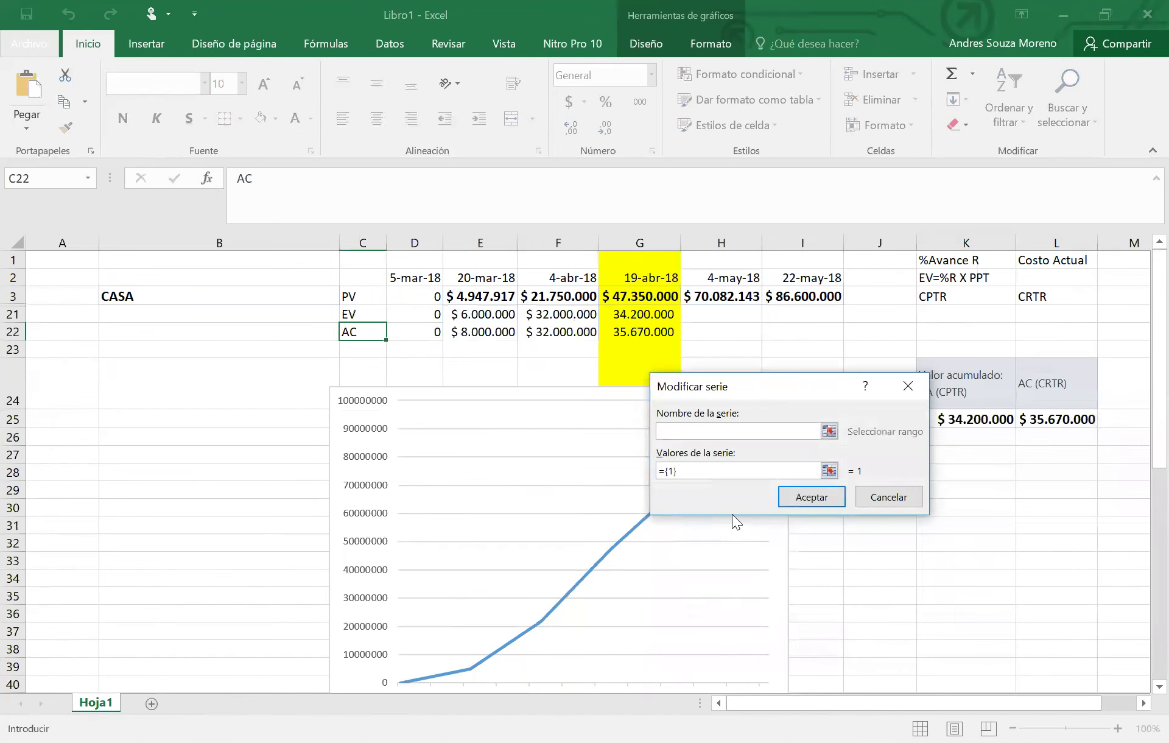
pyautogui.write('EV')
pyautogui.click(829, 471)
pyautogui.click(426, 313)
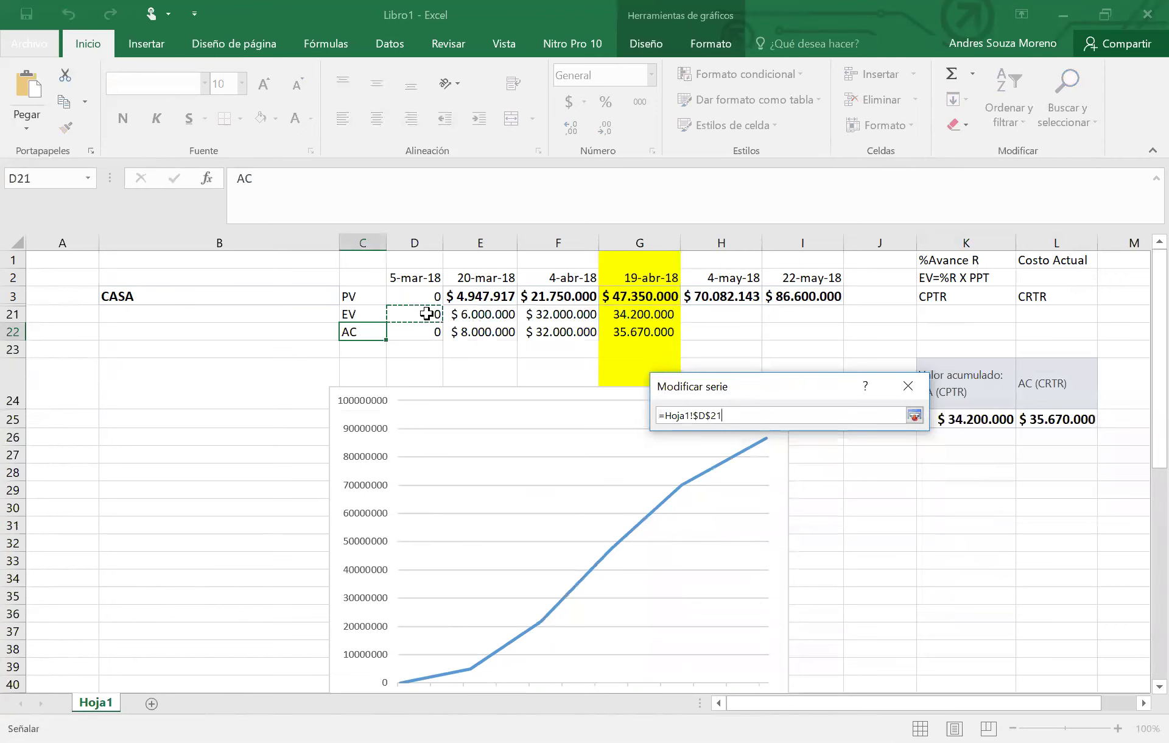
pyautogui.moveTo(426, 313); pyautogui.dragTo(658, 317)
pyautogui.click(915, 416)
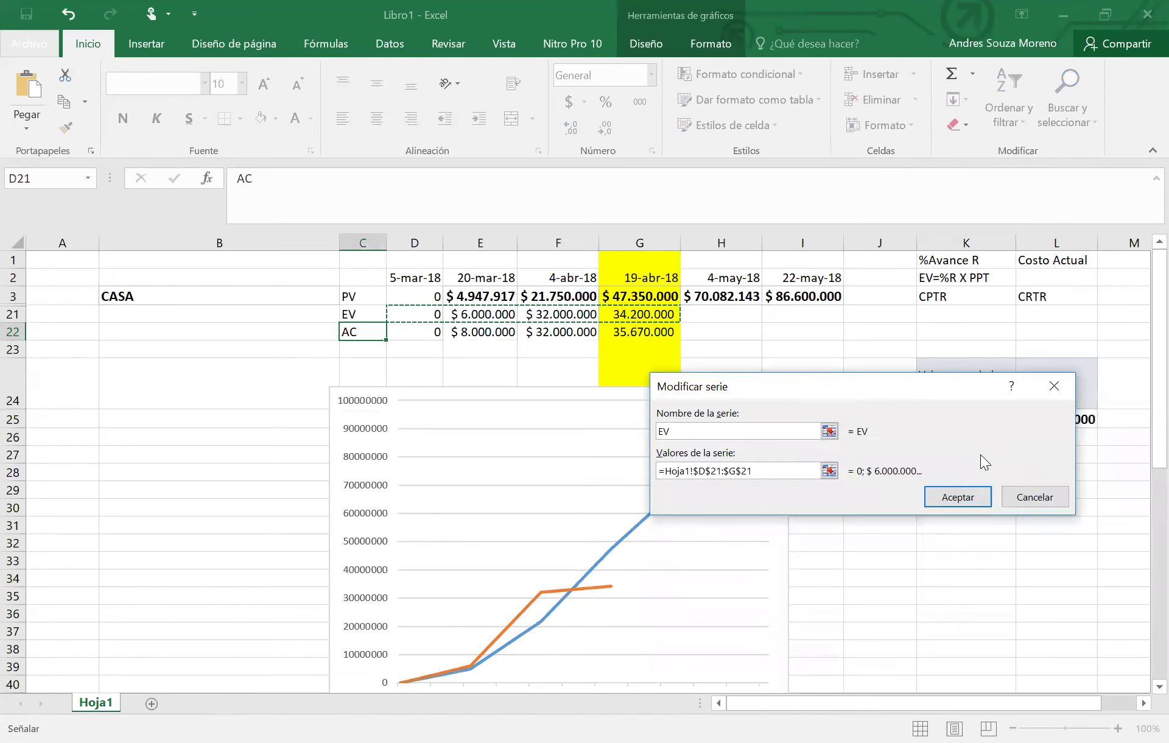
pyautogui.click(958, 498)
# Add a chart series named AC with values from D22:G22 and apply the data source changes.
pyautogui.click(703, 584)
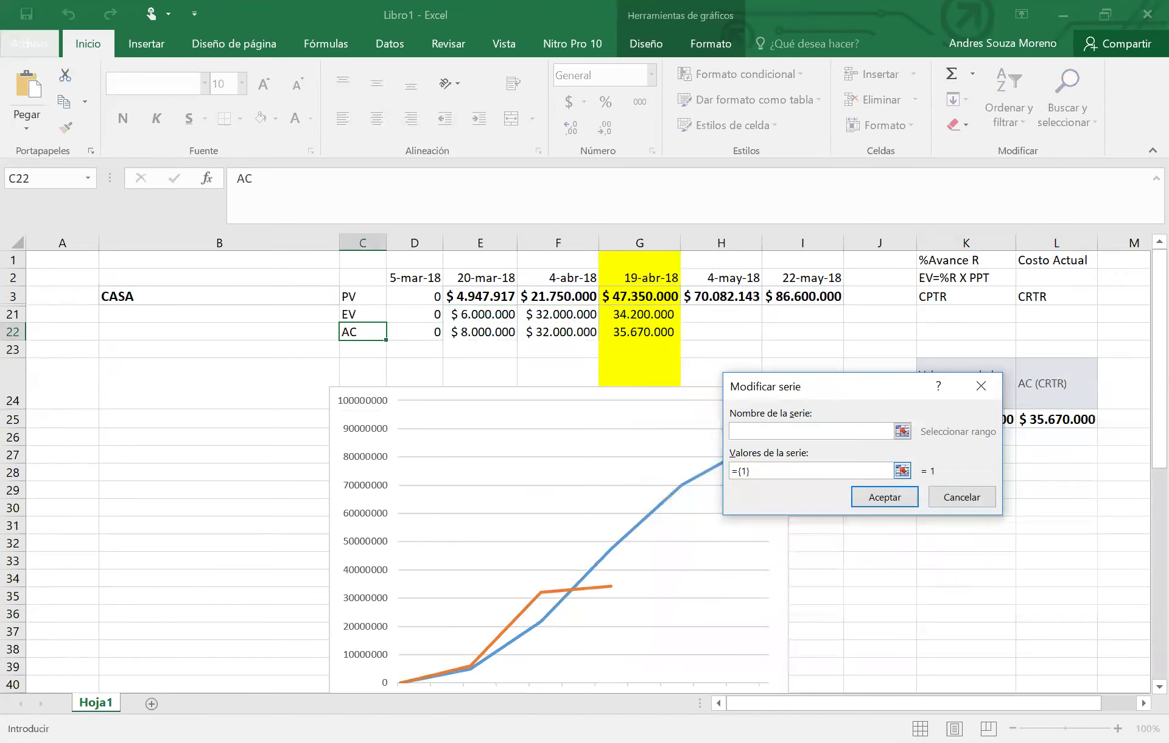
pyautogui.click(903, 471)
pyautogui.moveTo(426, 331); pyautogui.dragTo(642, 332)
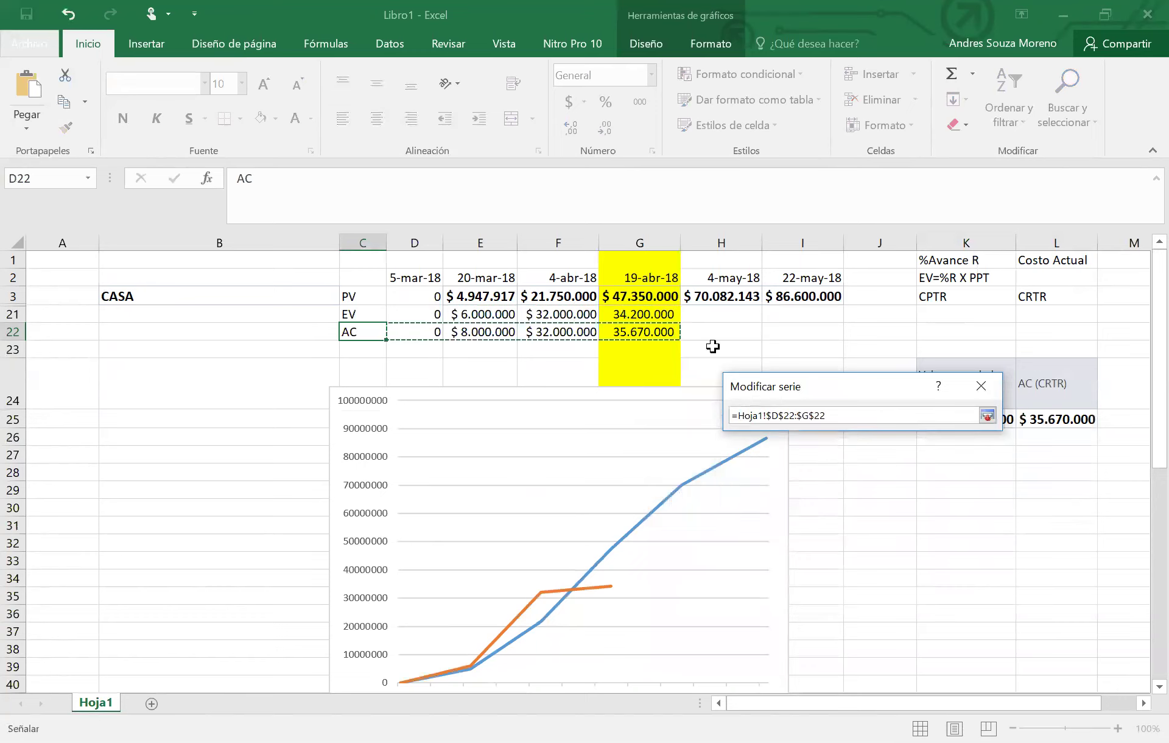
pyautogui.click(987, 416)
pyautogui.click(1016, 500)
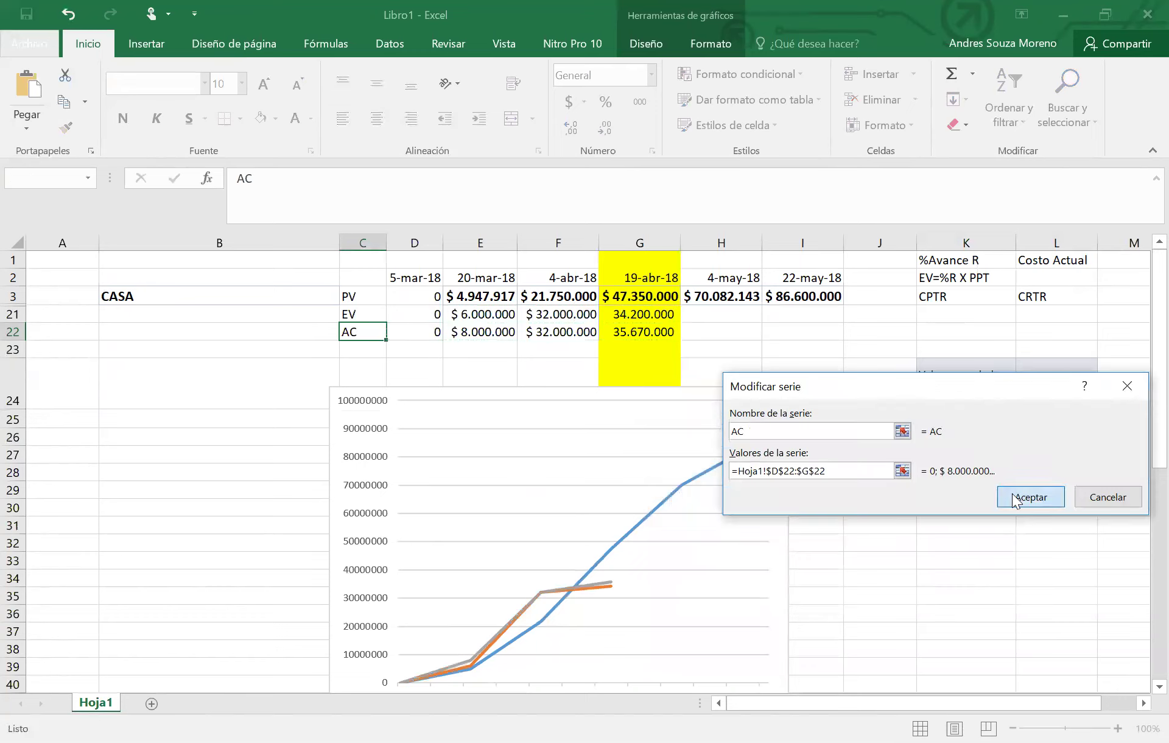
pyautogui.click(1067, 642)
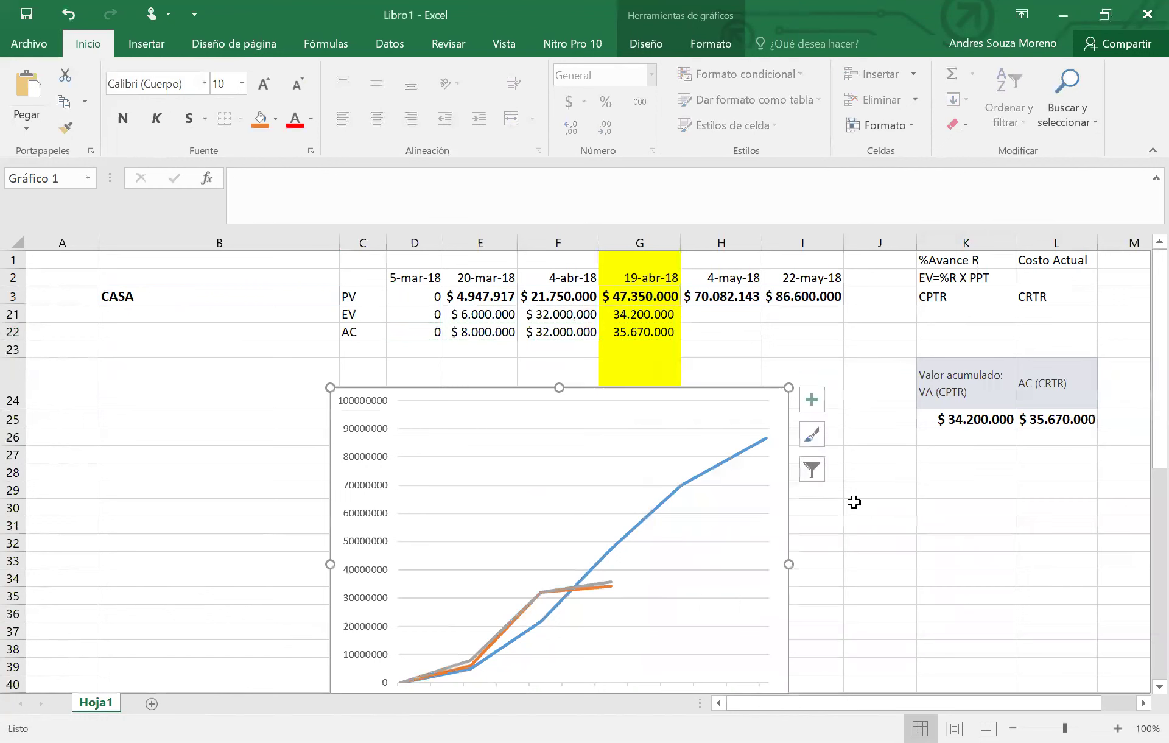
# Apply the first quick layout to the chart, adding a chart title, a vertical axis title and a legend beside the plot.
pyautogui.click(862, 523)
pyautogui.click(692, 397)
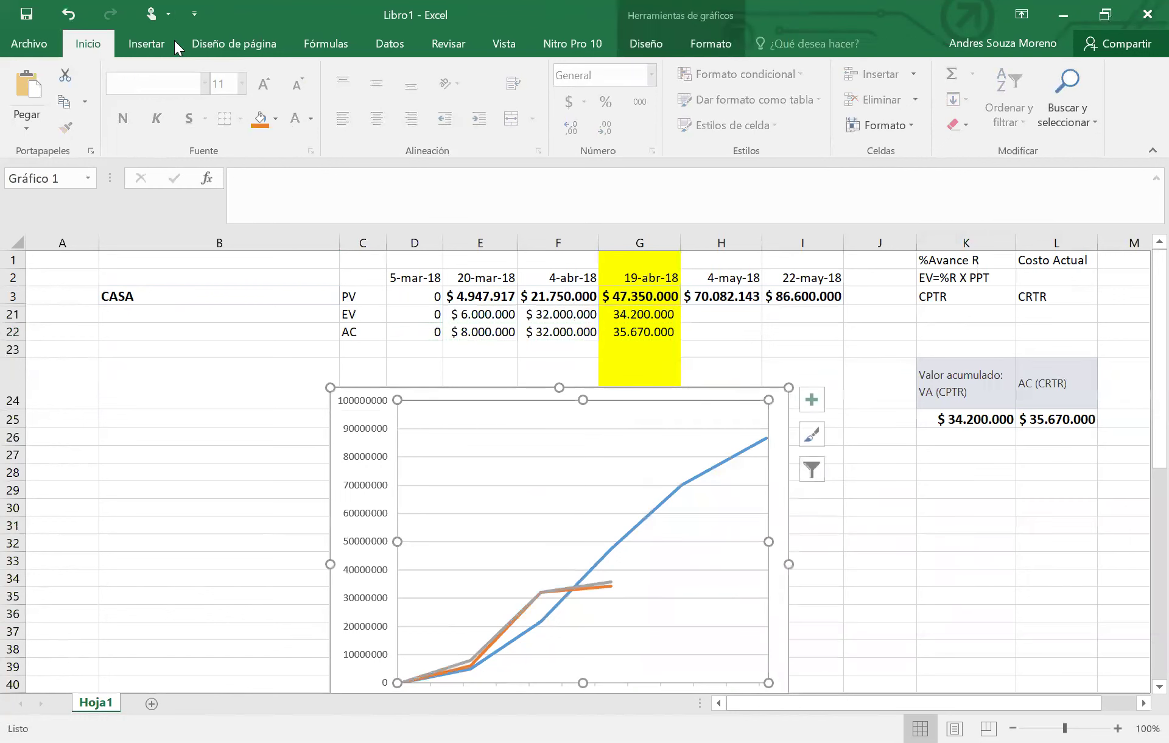
pyautogui.click(154, 43)
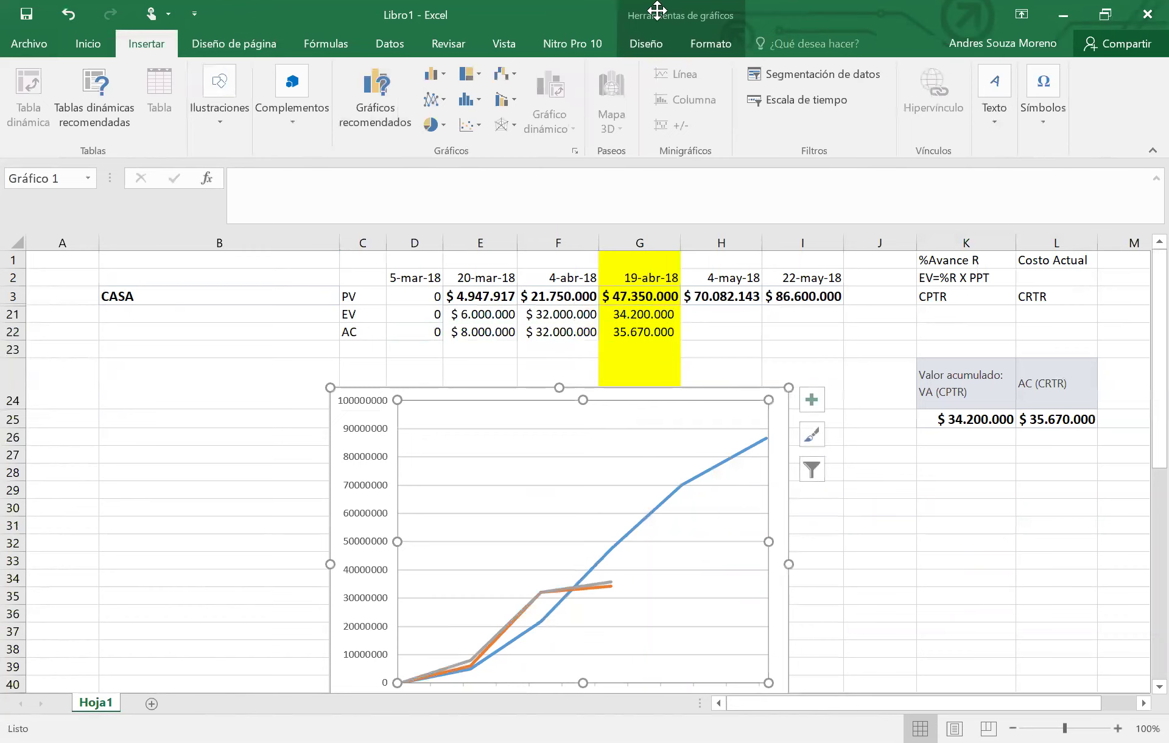
pyautogui.click(646, 44)
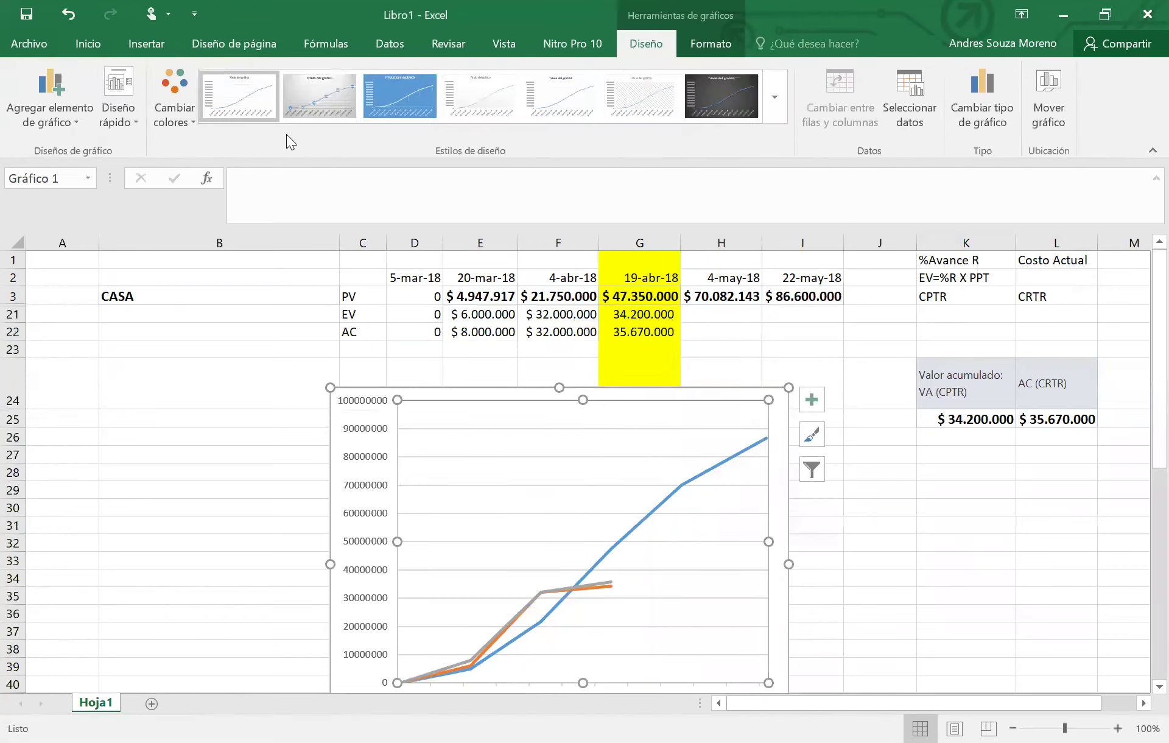
pyautogui.click(110, 122)
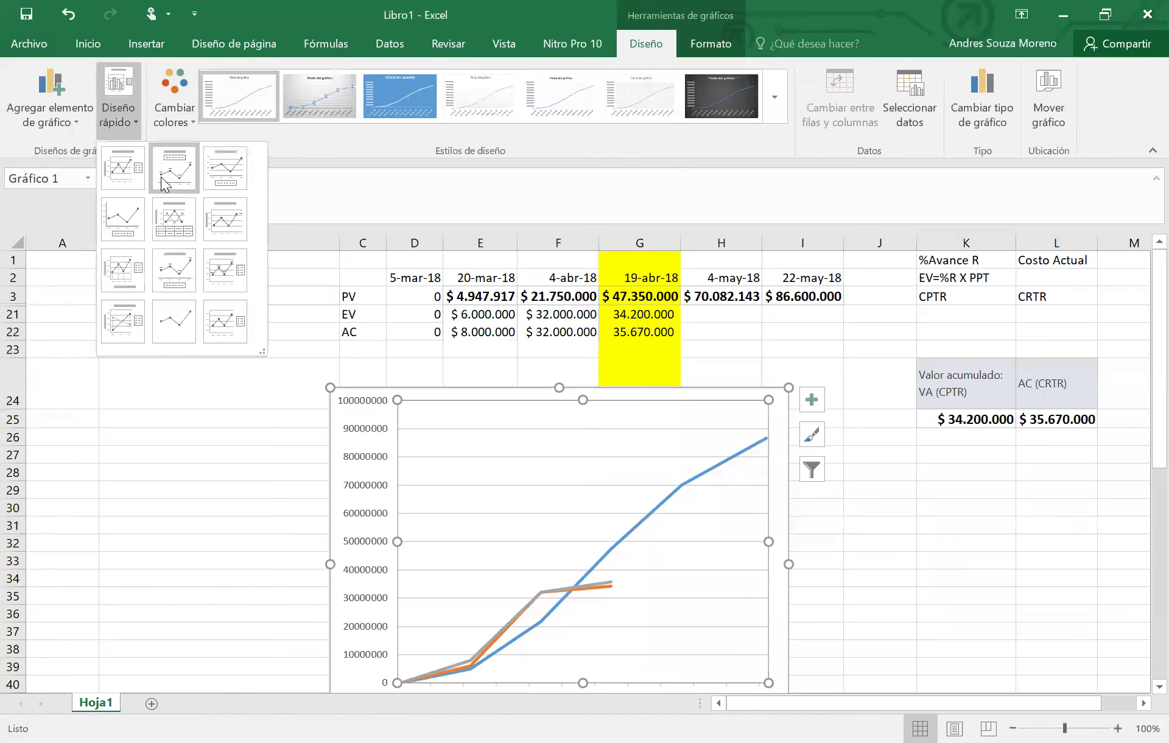
pyautogui.click(129, 179)
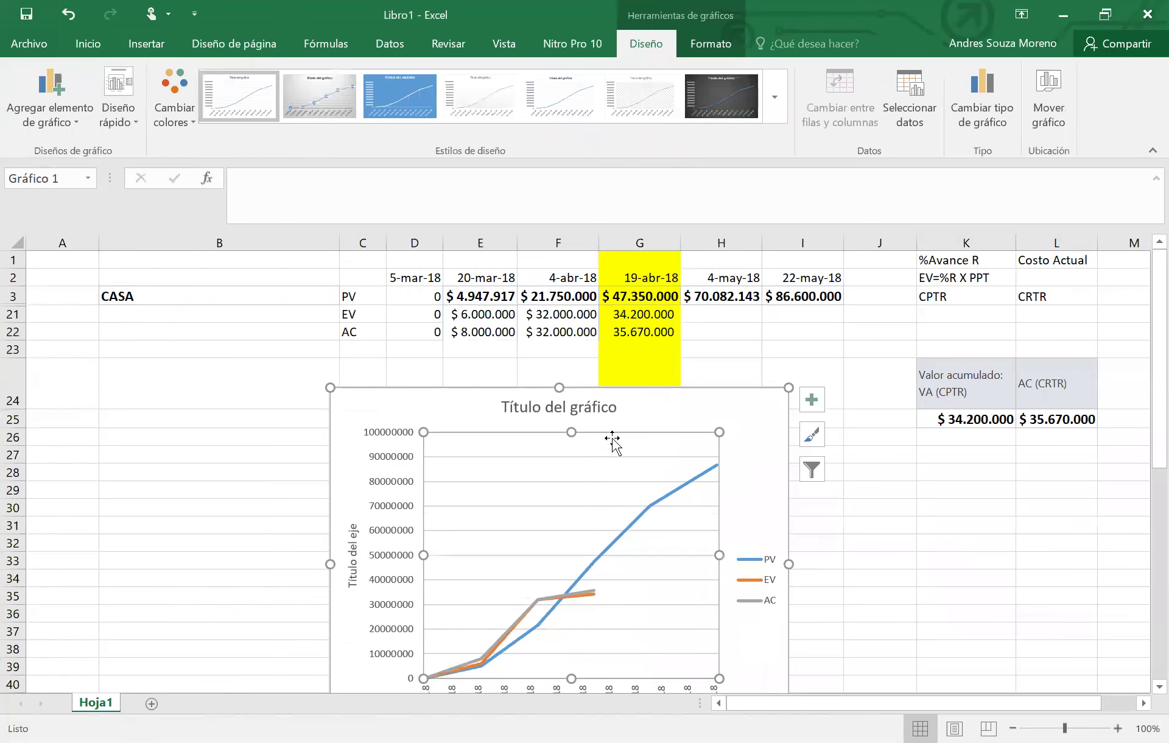
# Replace the chart's placeholder title with "Curva S".
pyautogui.click(612, 419)
pyautogui.click(613, 419)
pyautogui.press('Delete')
pyautogui.press('BackSpace')
pyautogui.press('BackSpace')
pyautogui.press('BackSpace')
pyautogui.press('BackSpace')
pyautogui.press('BackSpace')
pyautogui.press('BackSpace')
pyautogui.press('BackSpace')
pyautogui.press('BackSpace')
pyautogui.press('BackSpace')
pyautogui.press('BackSpace')
pyautogui.press('BackSpace')
pyautogui.press('BackSpace')
pyautogui.press('BackSpace')
pyautogui.press('BackSpace')
pyautogui.press('BackSpace')
pyautogui.press('BackSpace')
pyautogui.press('BackSpace')
pyautogui.write('C')
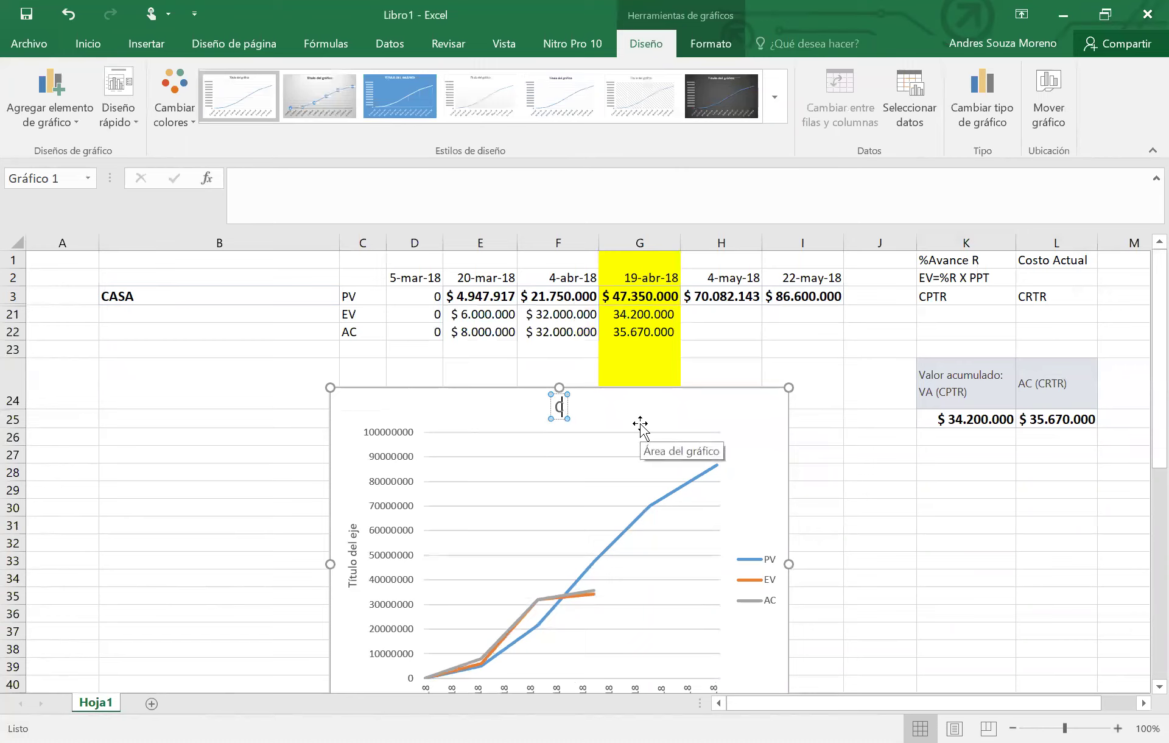
pyautogui.write('urva S')
pyautogui.click(866, 565)
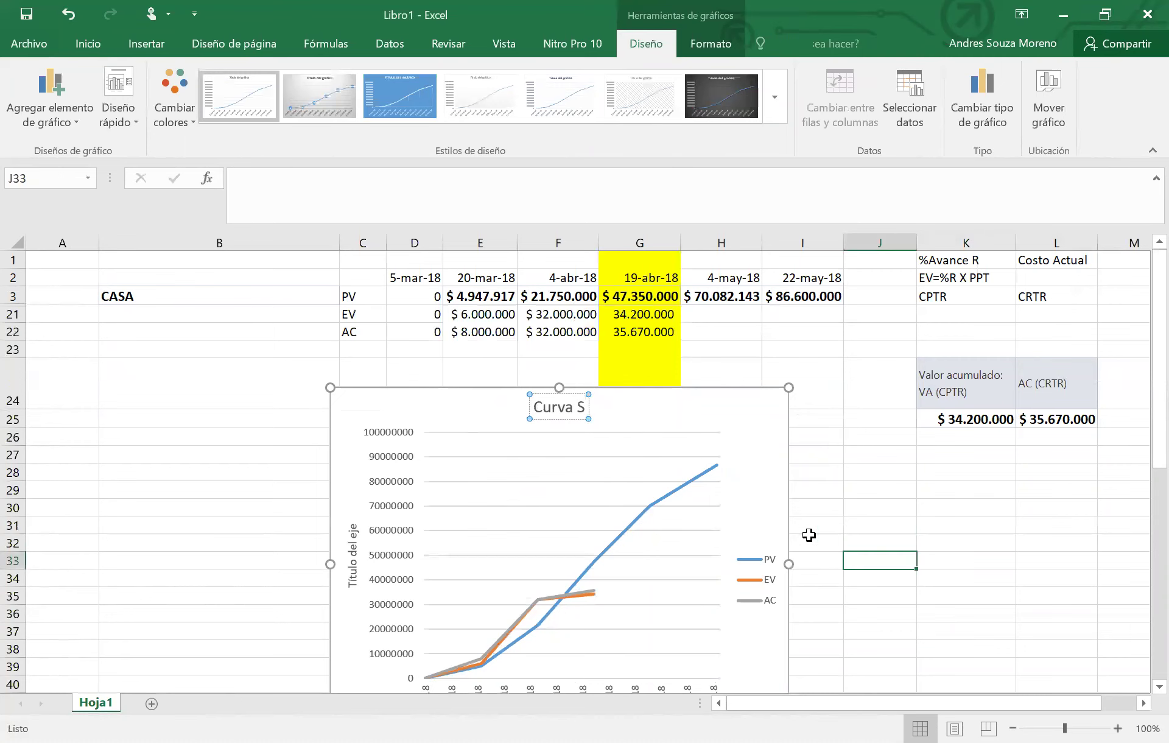
# Copy the Curva S chart and paste it into the Word report below the earned value table.
pyautogui.click(739, 398)
pyautogui.rightClick(739, 399)
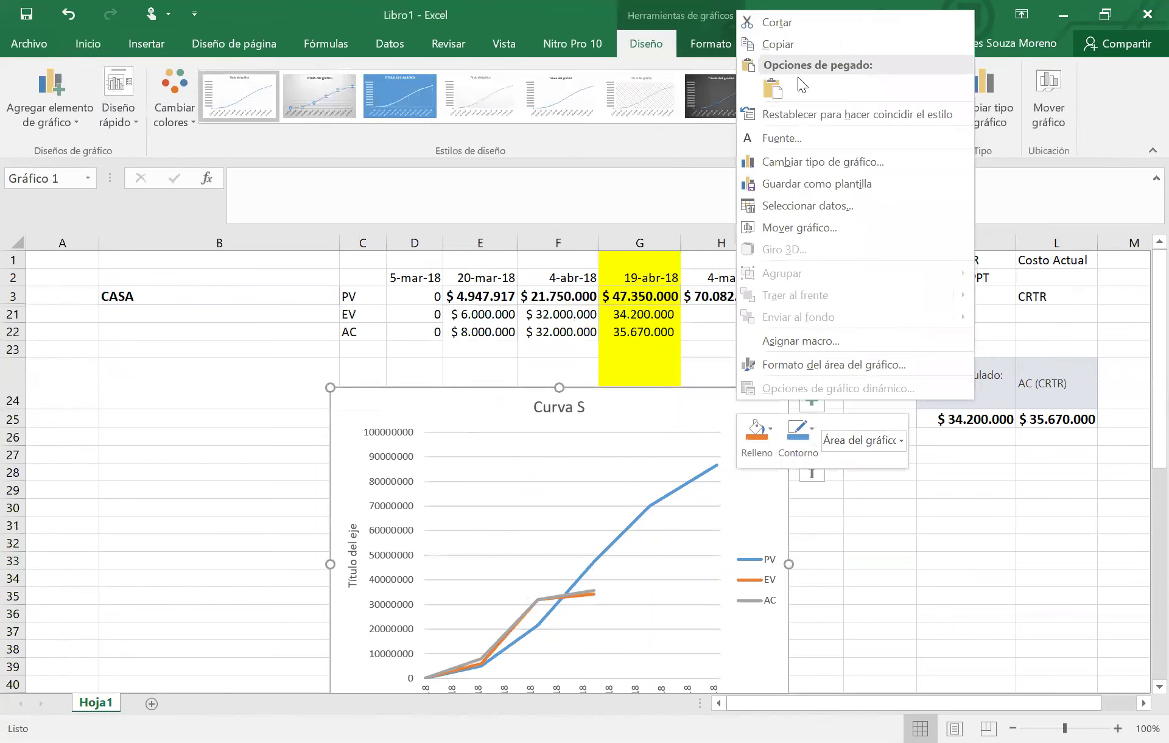
pyautogui.click(794, 49)
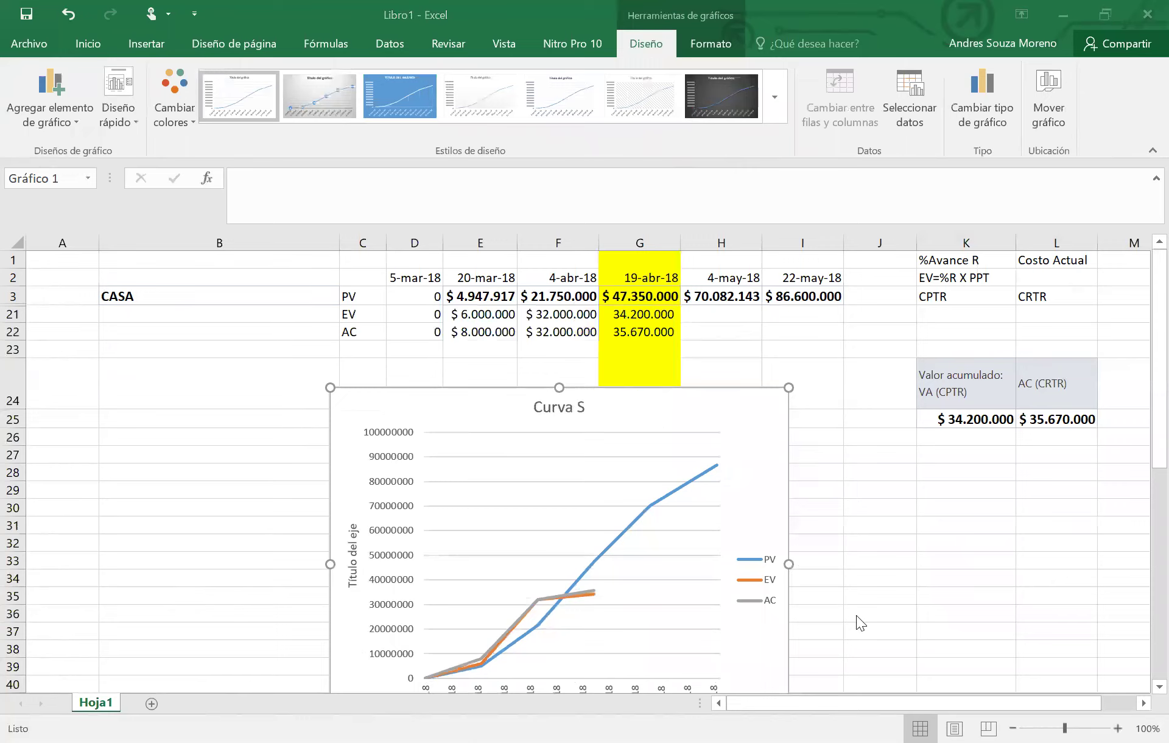
pyautogui.hotkey('alt', 'Tab')
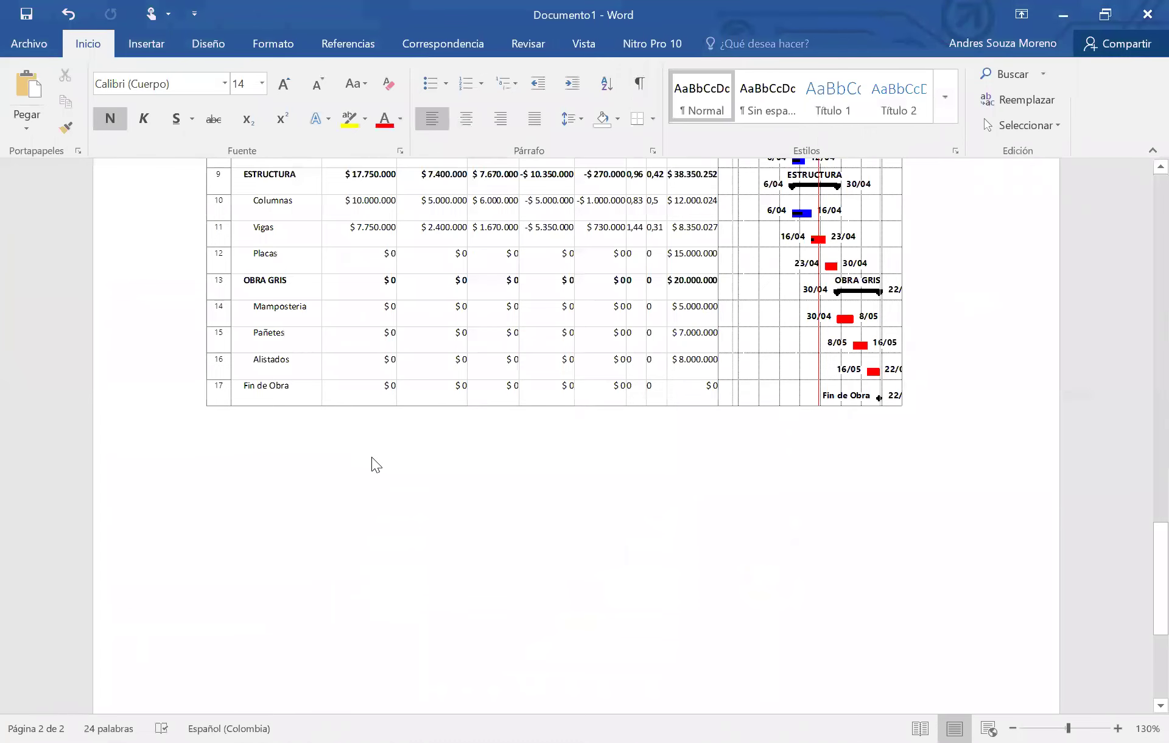
pyautogui.hotkey('ctrl', 'v')
# Review the report from the title and schedule section through the earned value table to the Curva S chart.
pyautogui.scroll(4, 950, 451)
pyautogui.scroll(15, 950, 451)
pyautogui.scroll(-12, 895, 504)
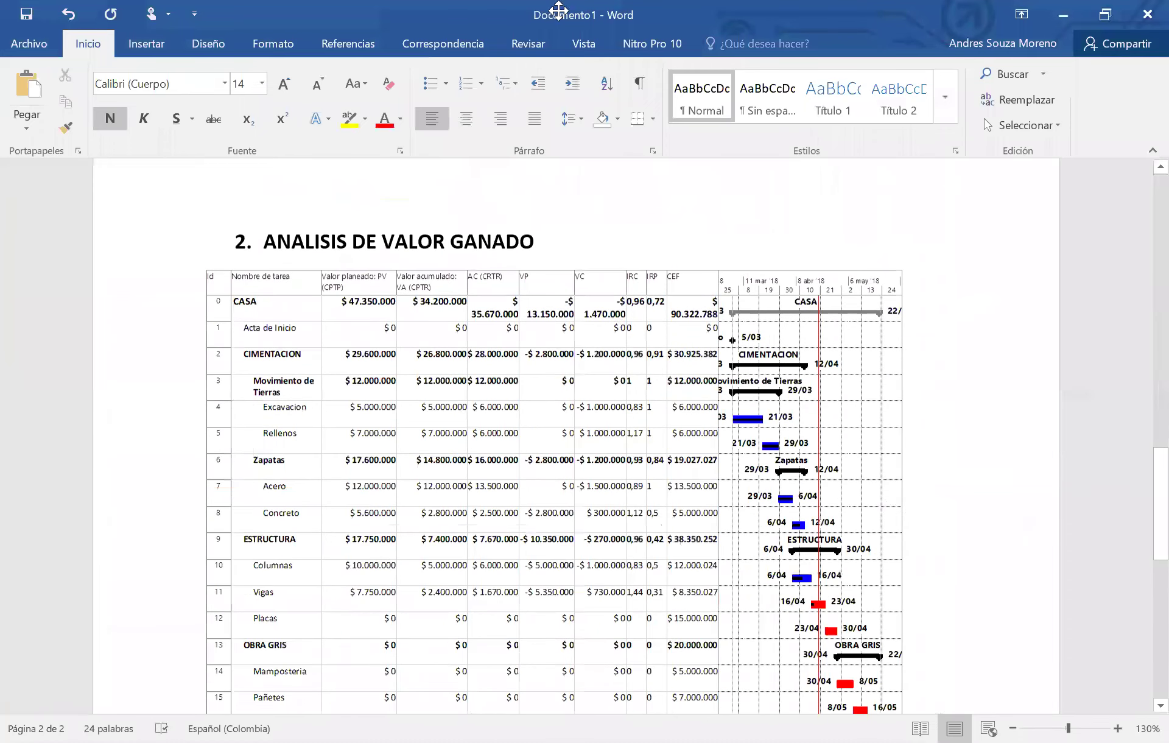
pyautogui.scroll(-4, 559, 11)
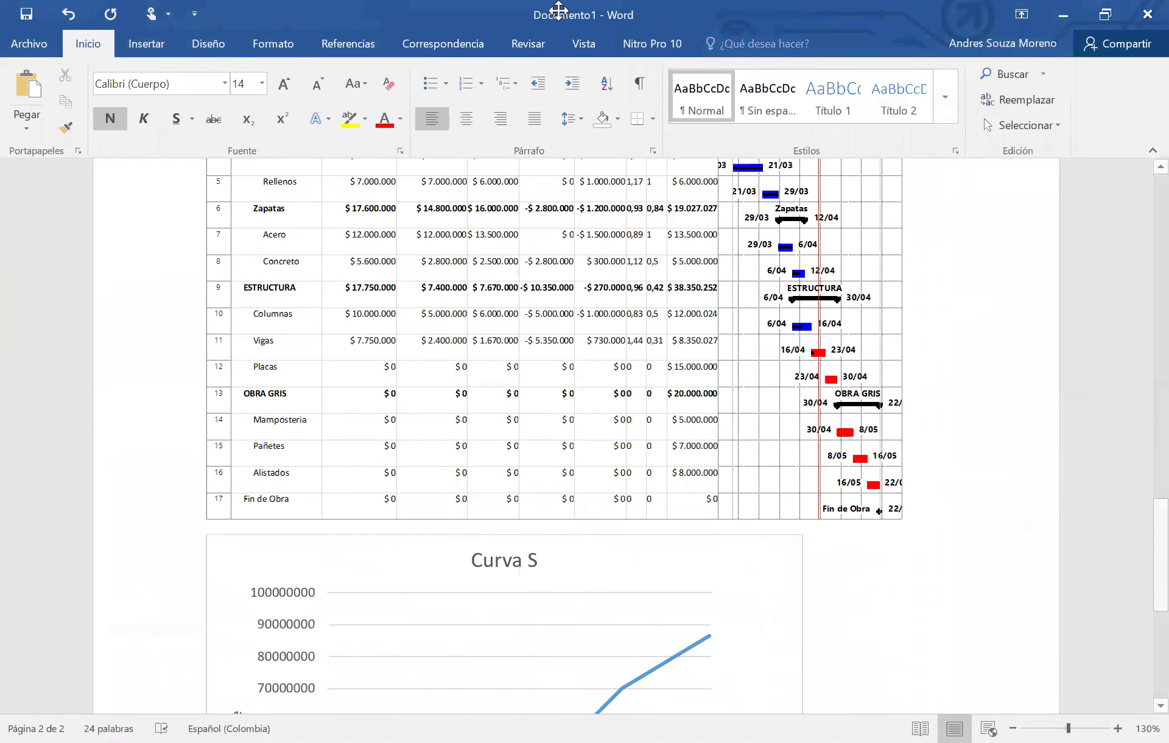
pyautogui.scroll(4, 816, 487)
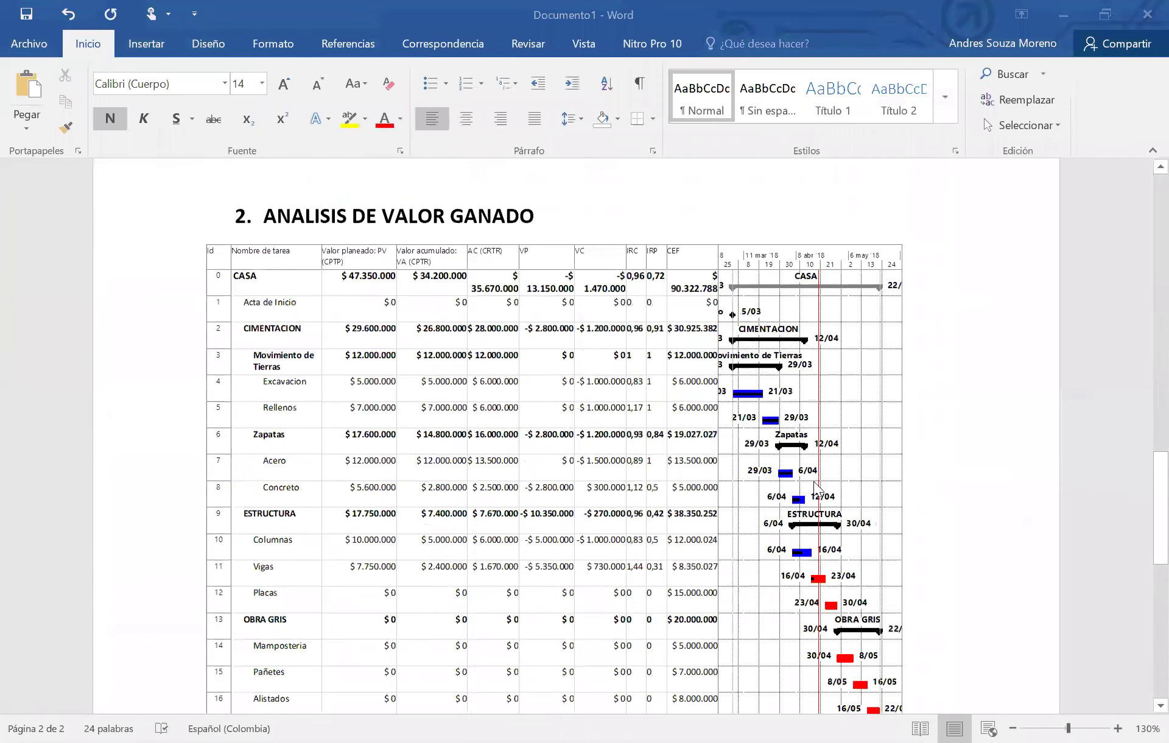
pyautogui.scroll(13, 817, 485)
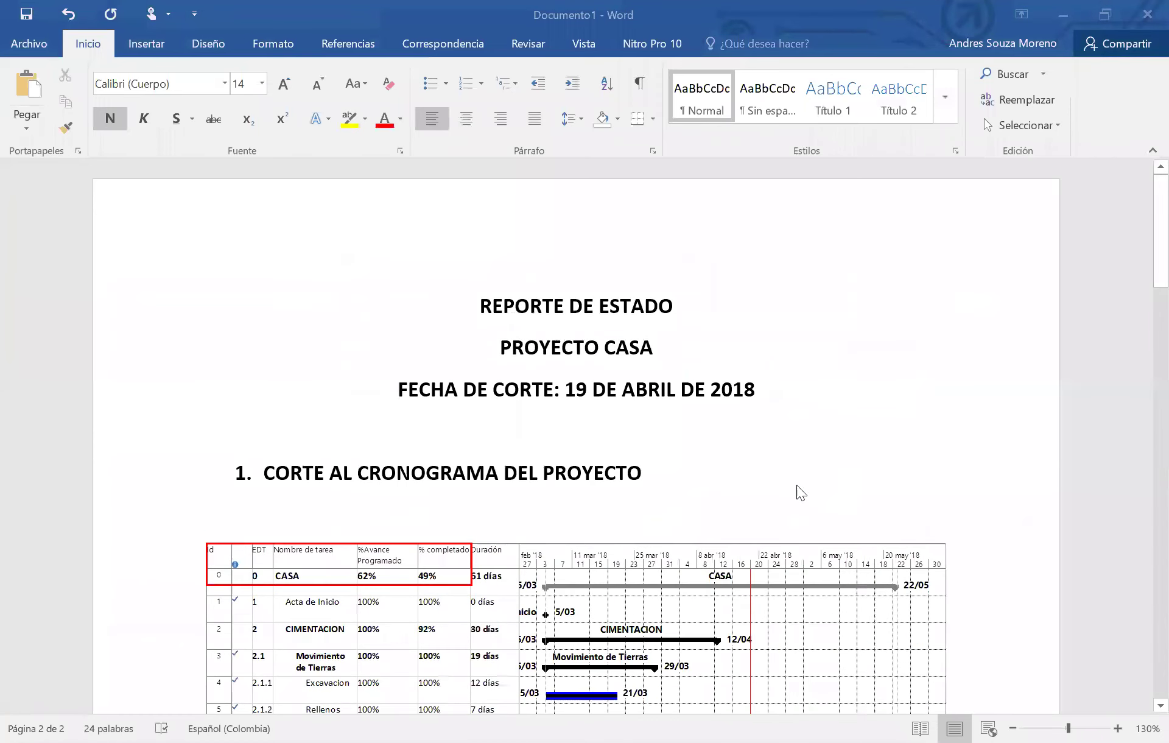
pyautogui.scroll(-6, 804, 478)
pyautogui.scroll(-14, 801, 474)
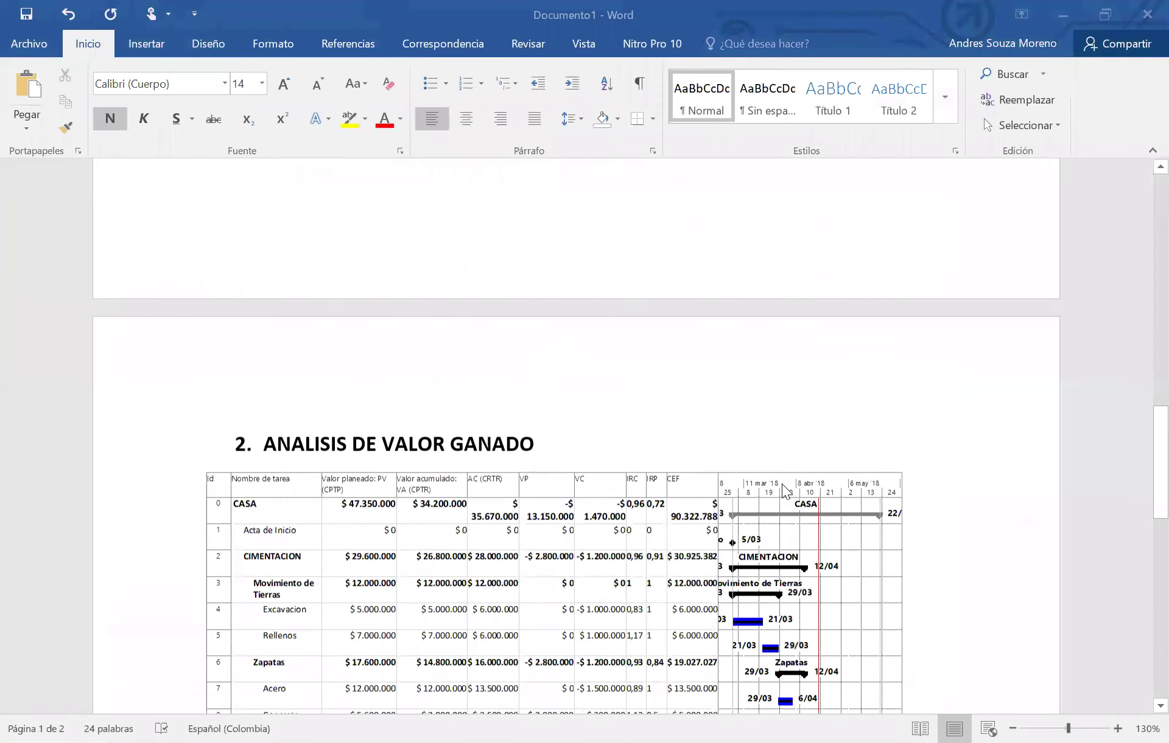
pyautogui.scroll(2, 527, 327)
pyautogui.scroll(-10, 488, 389)
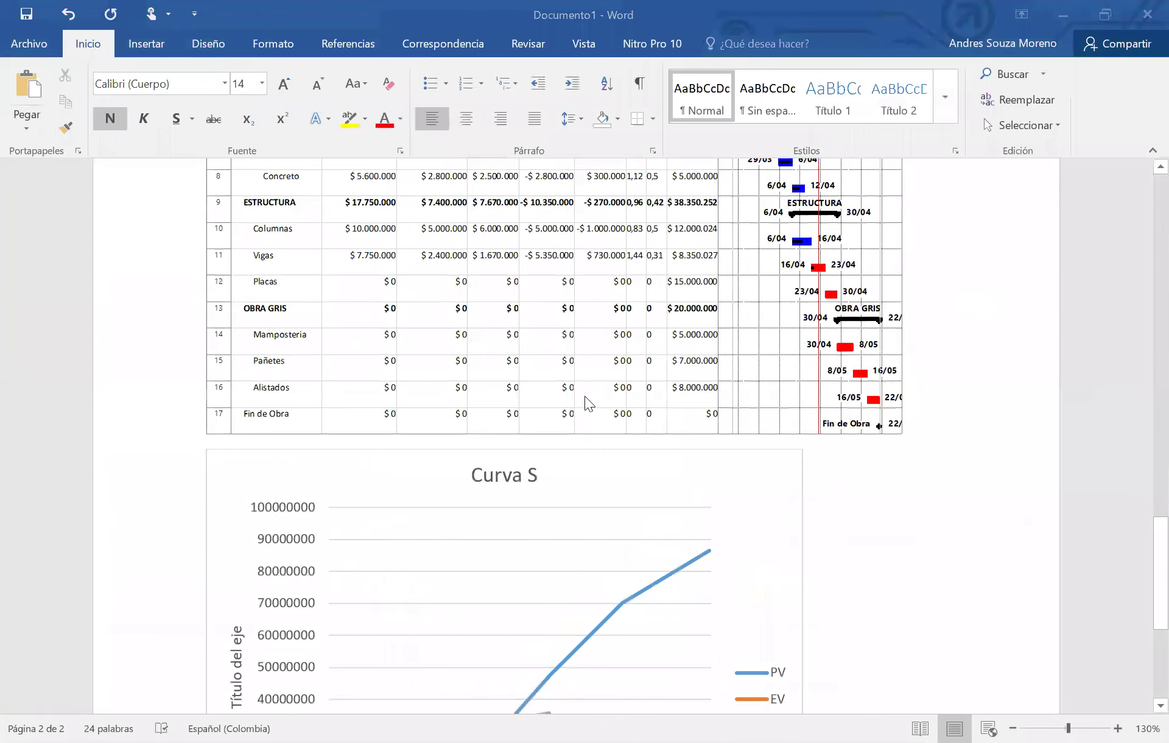
pyautogui.scroll(-1, 638, 457)
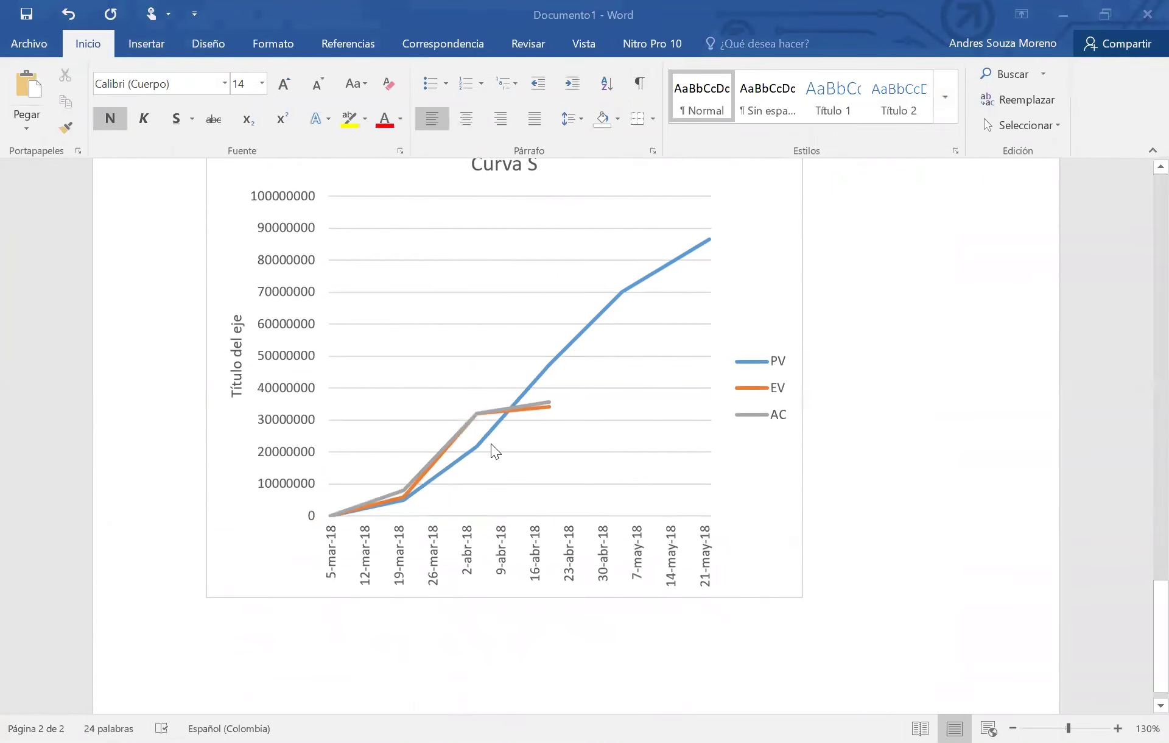
pyautogui.scroll(-1, 497, 478)
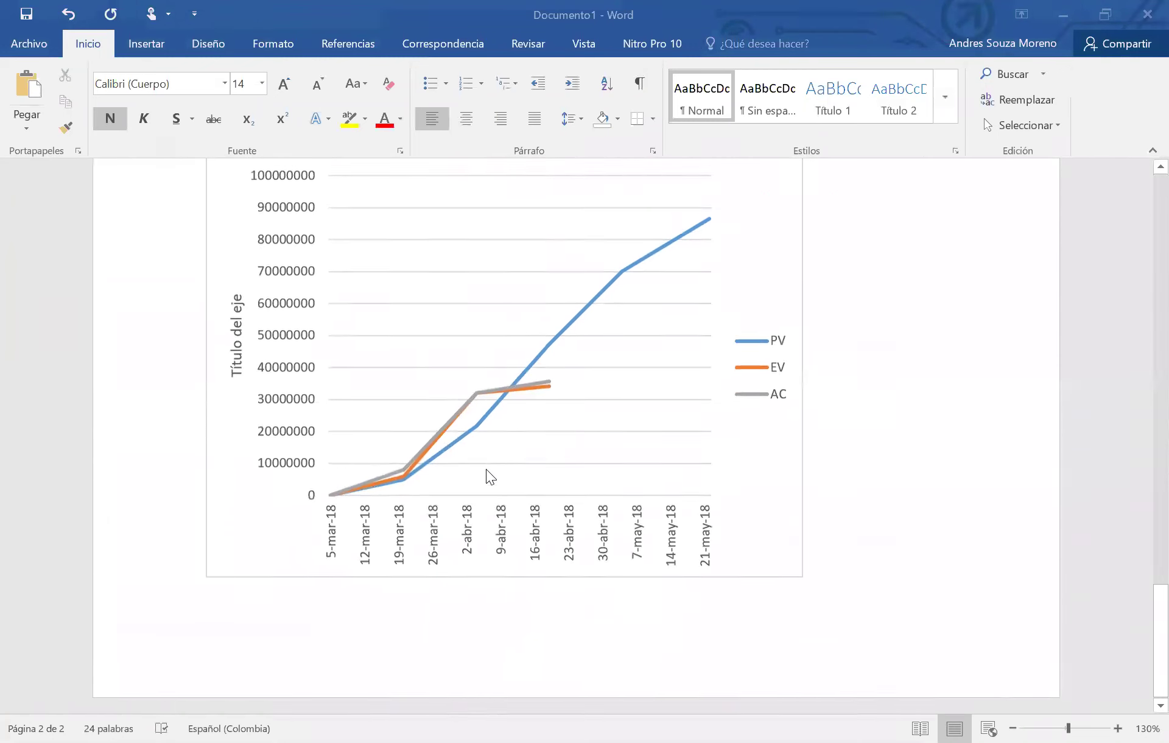
# Add the numbered section 3 heading "ANALISIS DE VARIACION EN LA RUTA CRITICA" on the page after the Curva S chart.
pyautogui.click(457, 603)
pyautogui.scroll(-3, 576, 426)
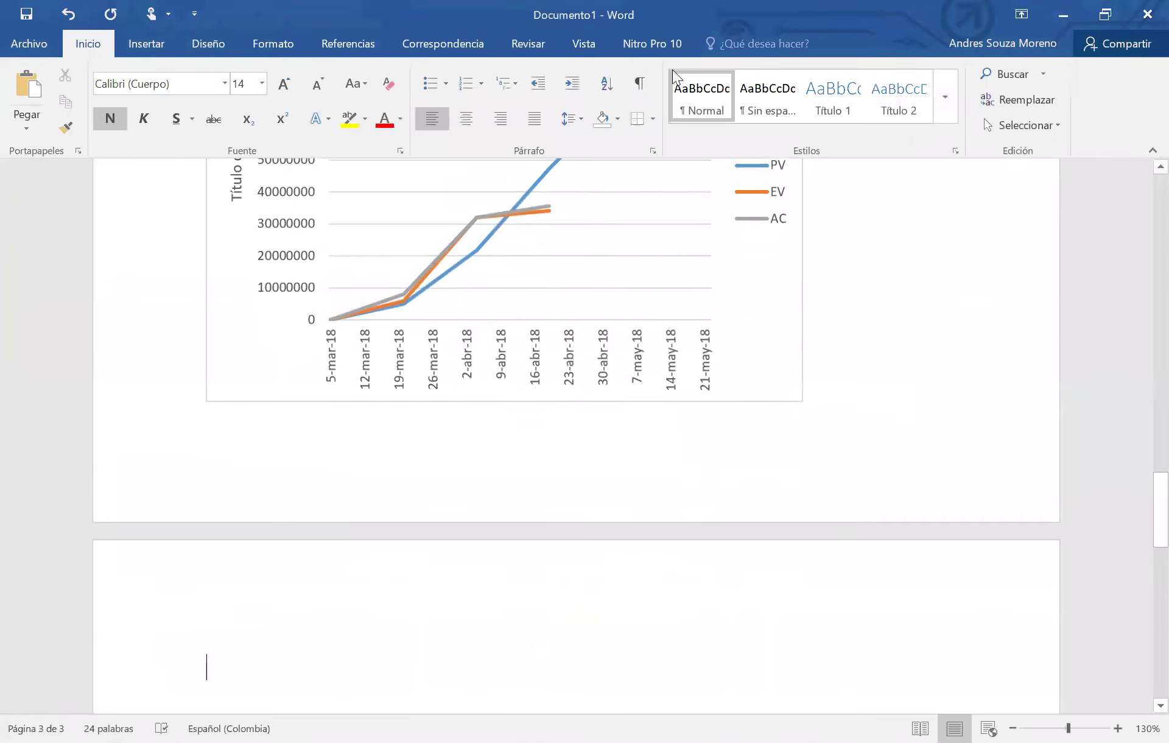
pyautogui.click(140, 45)
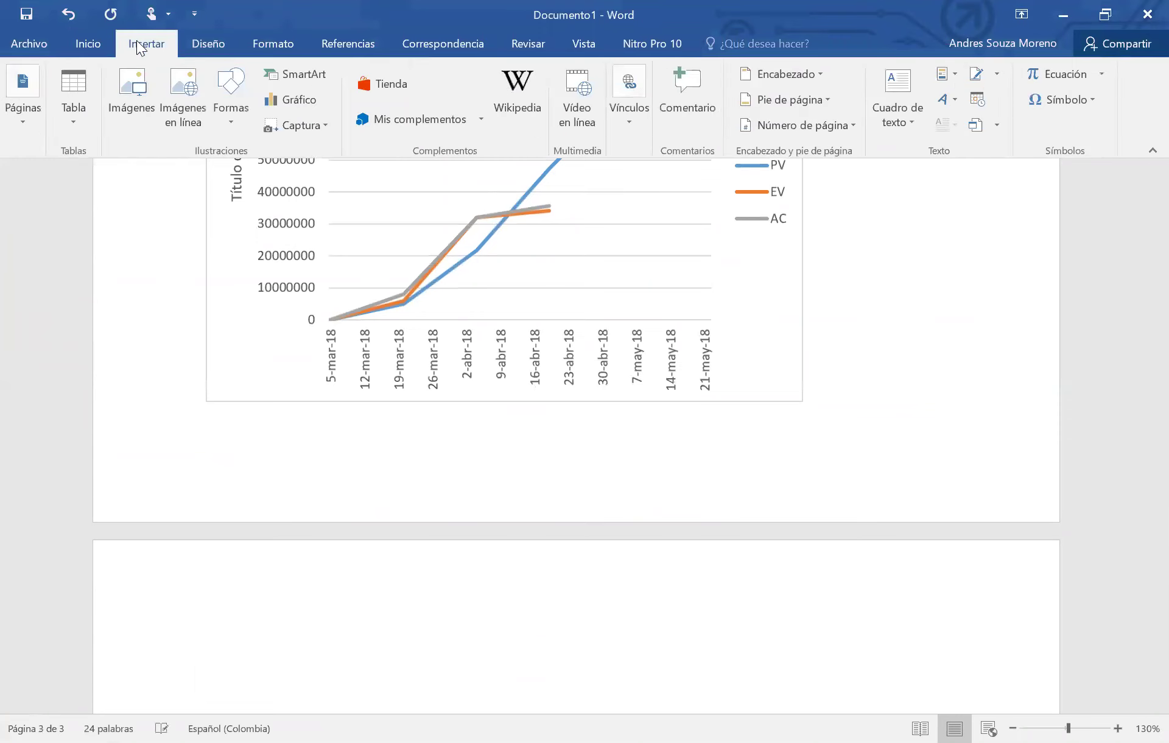
pyautogui.click(97, 42)
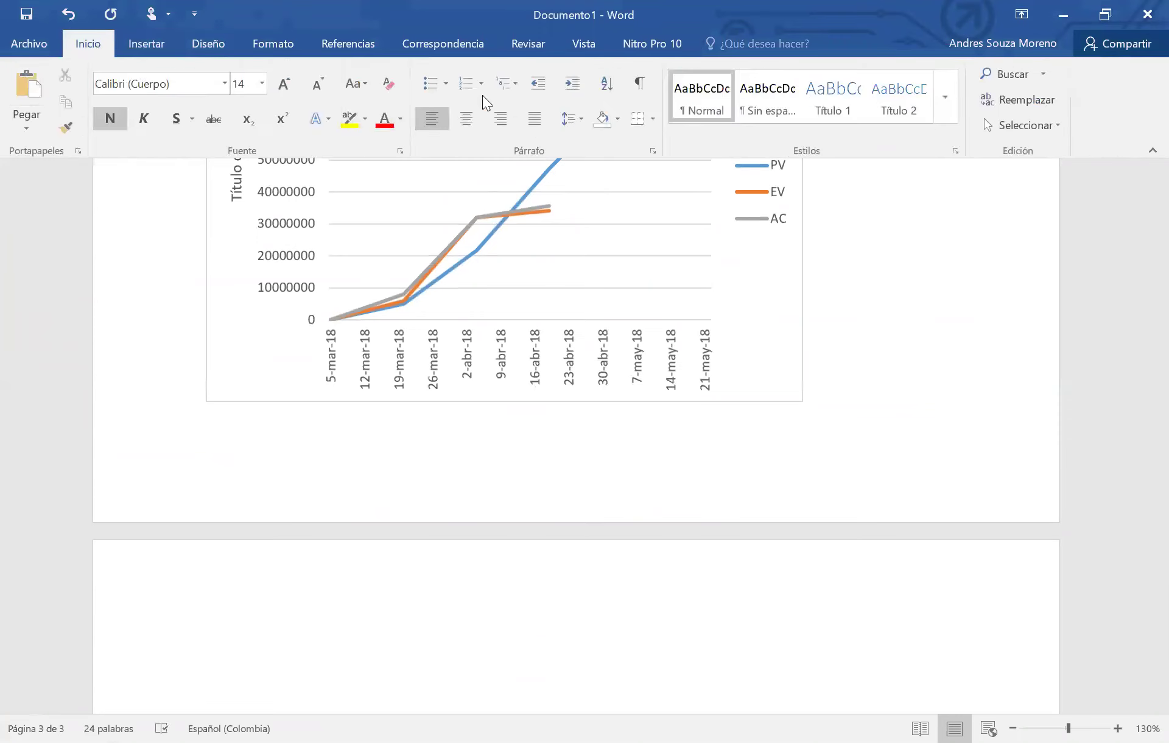
pyautogui.click(466, 84)
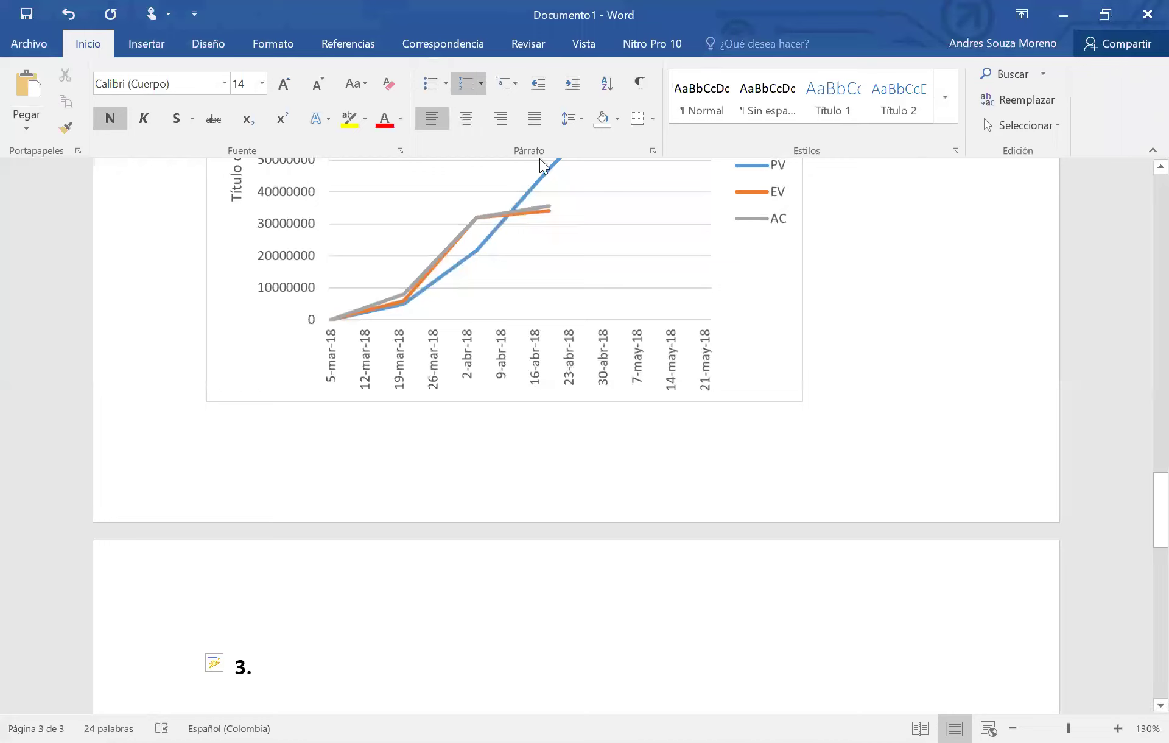
pyautogui.write('ANALISIS DE')
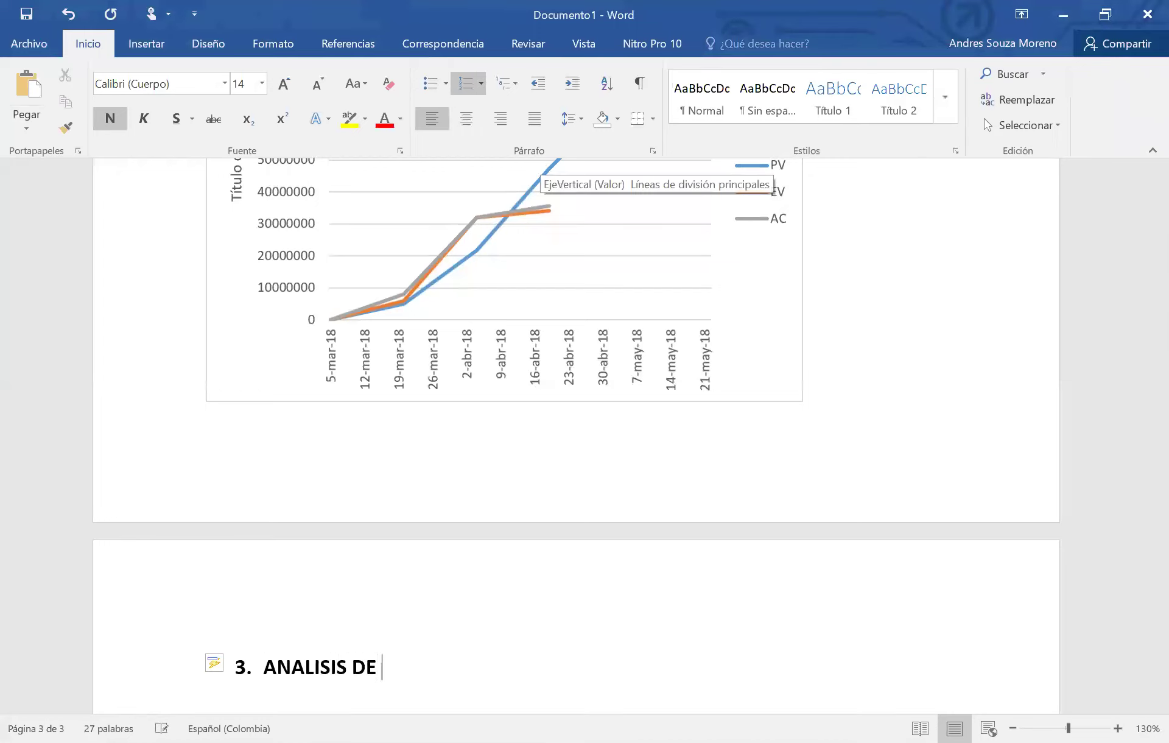
pyautogui.write(' VARIAC')
pyautogui.press('BackSpace')
pyautogui.write('ACION EN ;A')
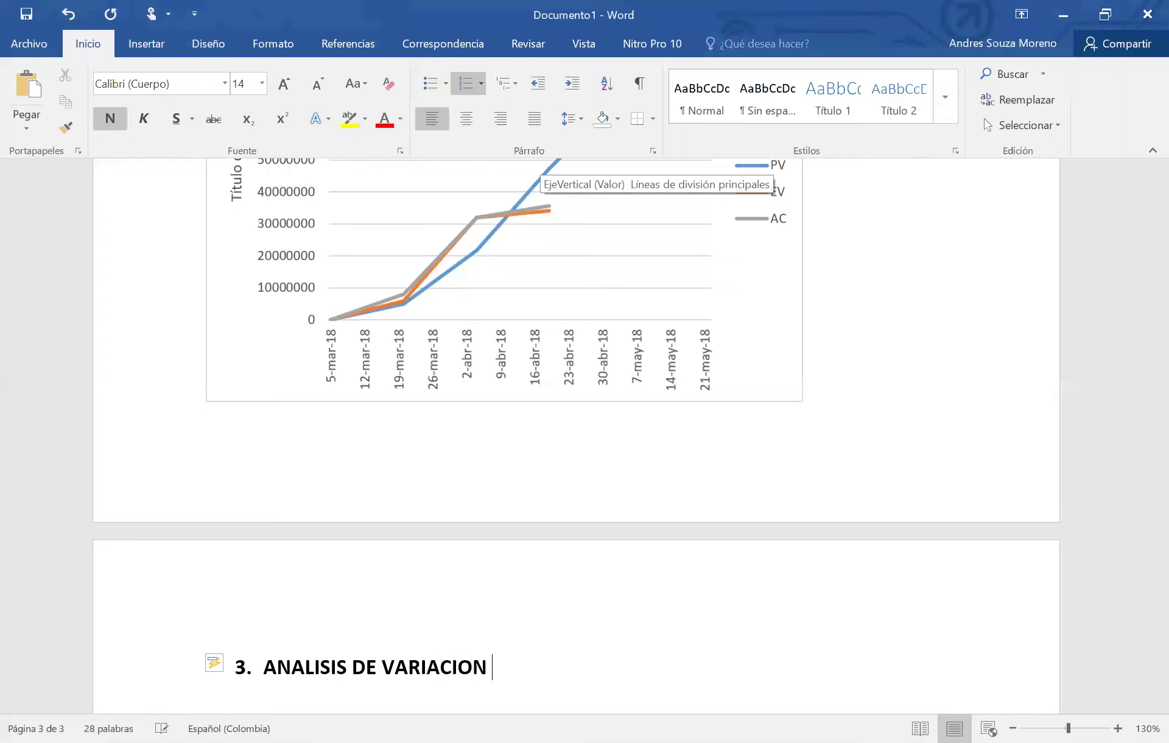
pyautogui.press('BackSpace')
pyautogui.press('BackSpace')
pyautogui.press('BackSpace')
pyautogui.write('LA RUTA CRITICA')
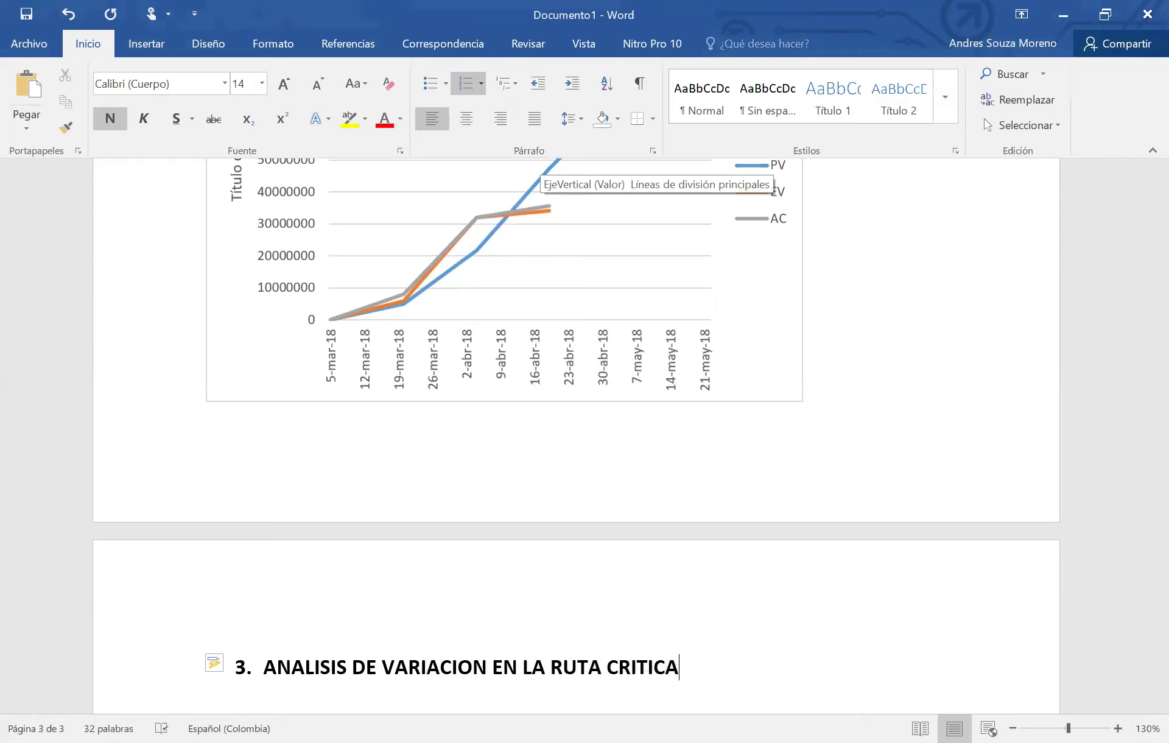
# Review the earned value table and the Curva S chart, examining the EV point at 19-abr-18.
pyautogui.scroll(3, 634, 416)
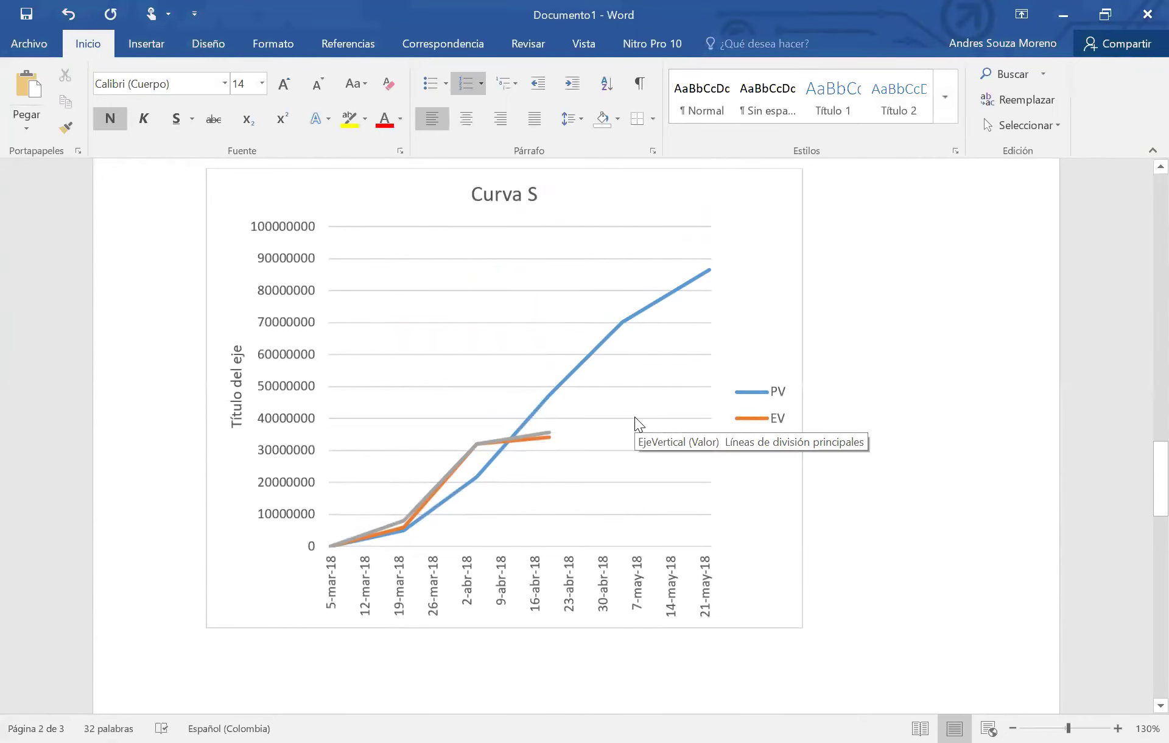
pyautogui.scroll(10, 635, 416)
pyautogui.scroll(-3, 637, 427)
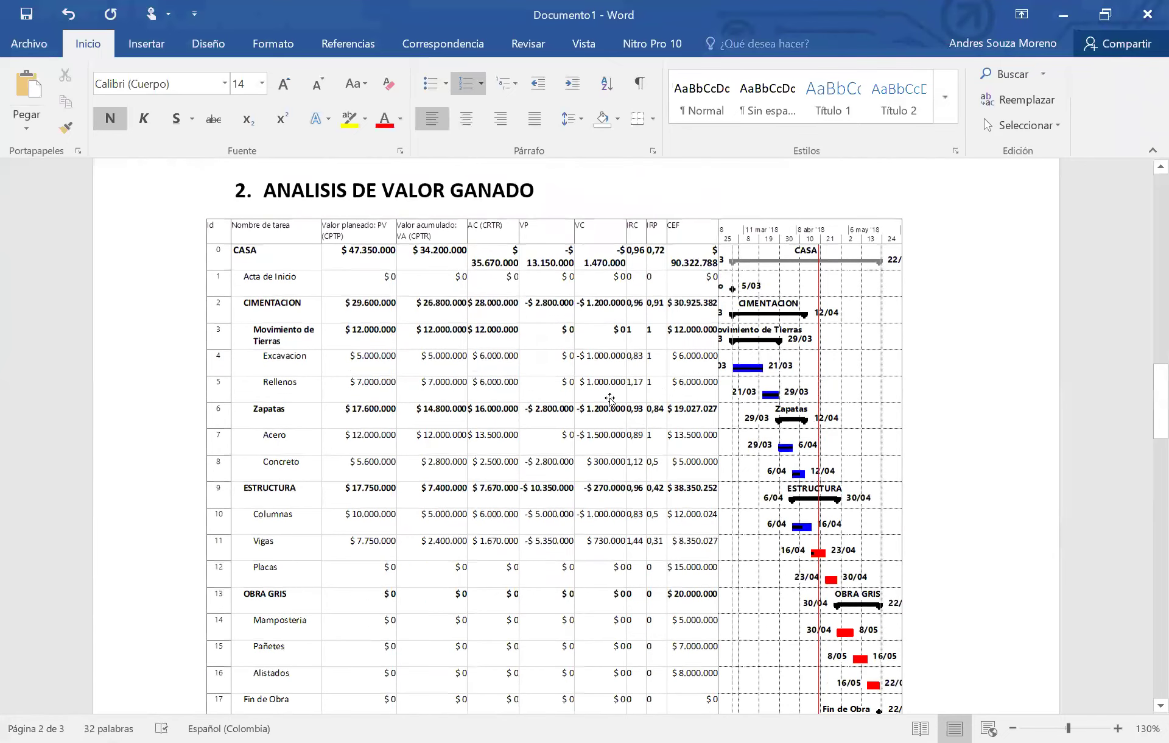
pyautogui.scroll(7, 504, 386)
pyautogui.scroll(17, 559, 506)
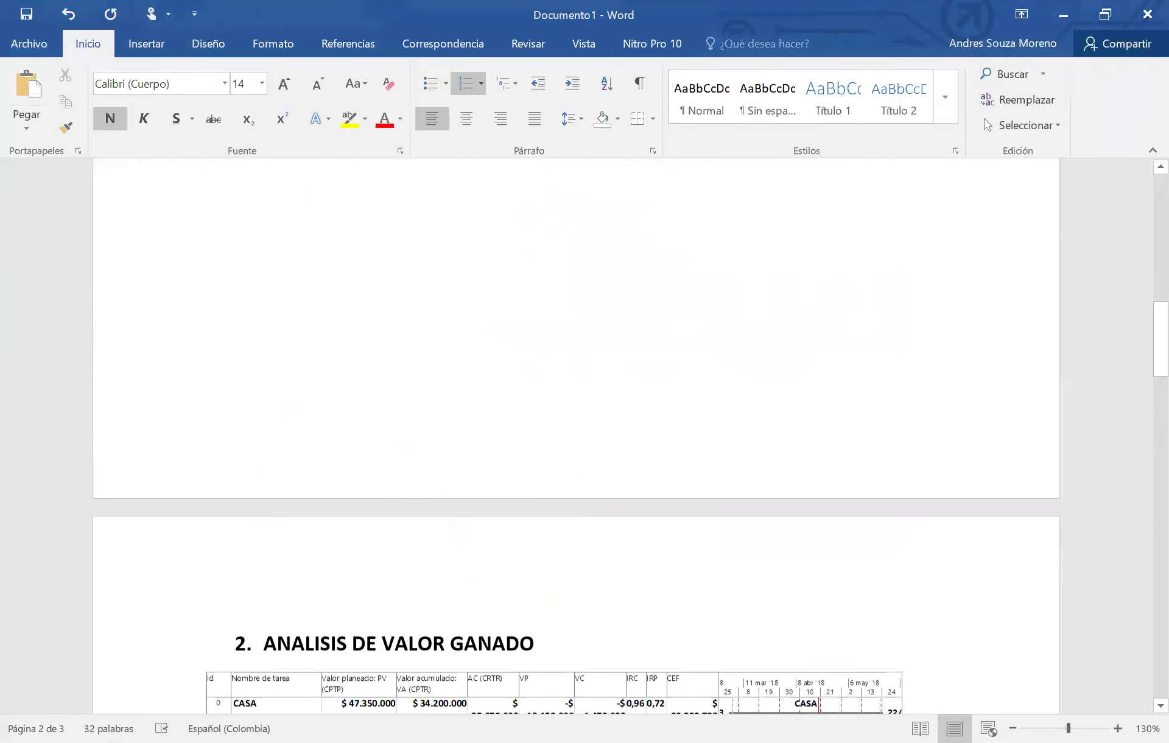
pyautogui.scroll(-7, 558, 507)
pyautogui.scroll(-20, 426, 304)
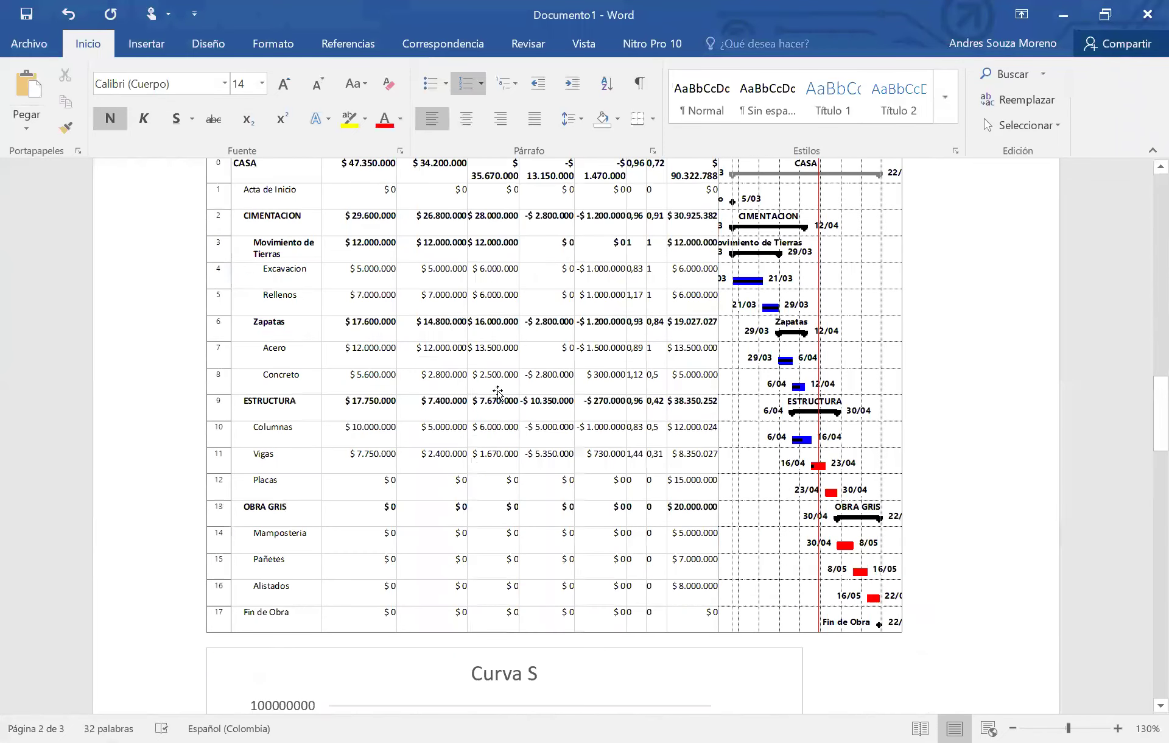
pyautogui.scroll(-11, 506, 384)
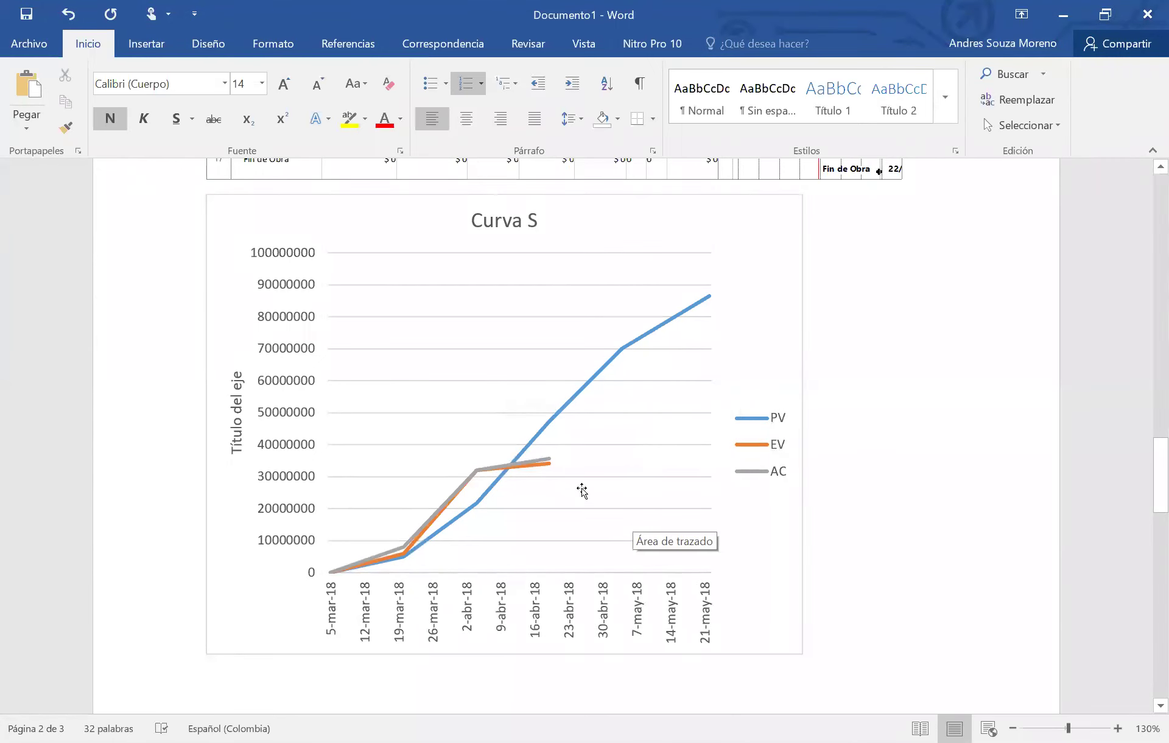
pyautogui.moveTo(548, 465)
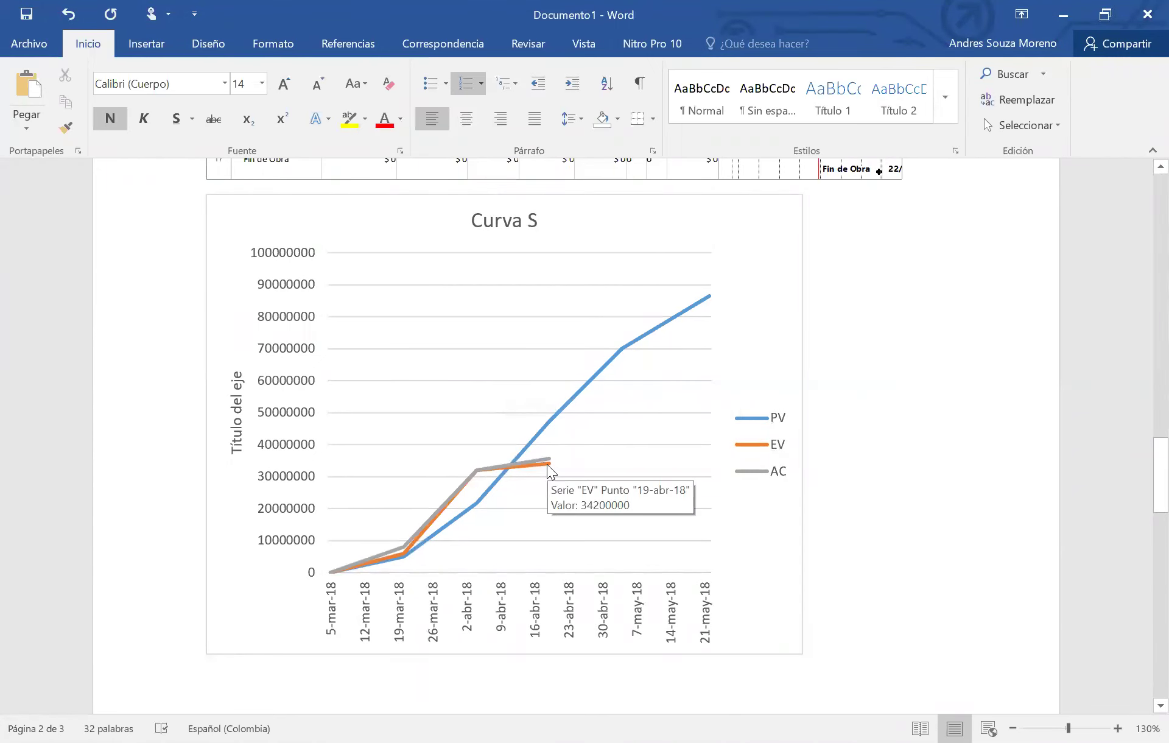
# Draw a horizontal arrow about 0.94 cm long on the Curva S chart, pointing from the EV line's end back to the PV line.
pyautogui.click(139, 39)
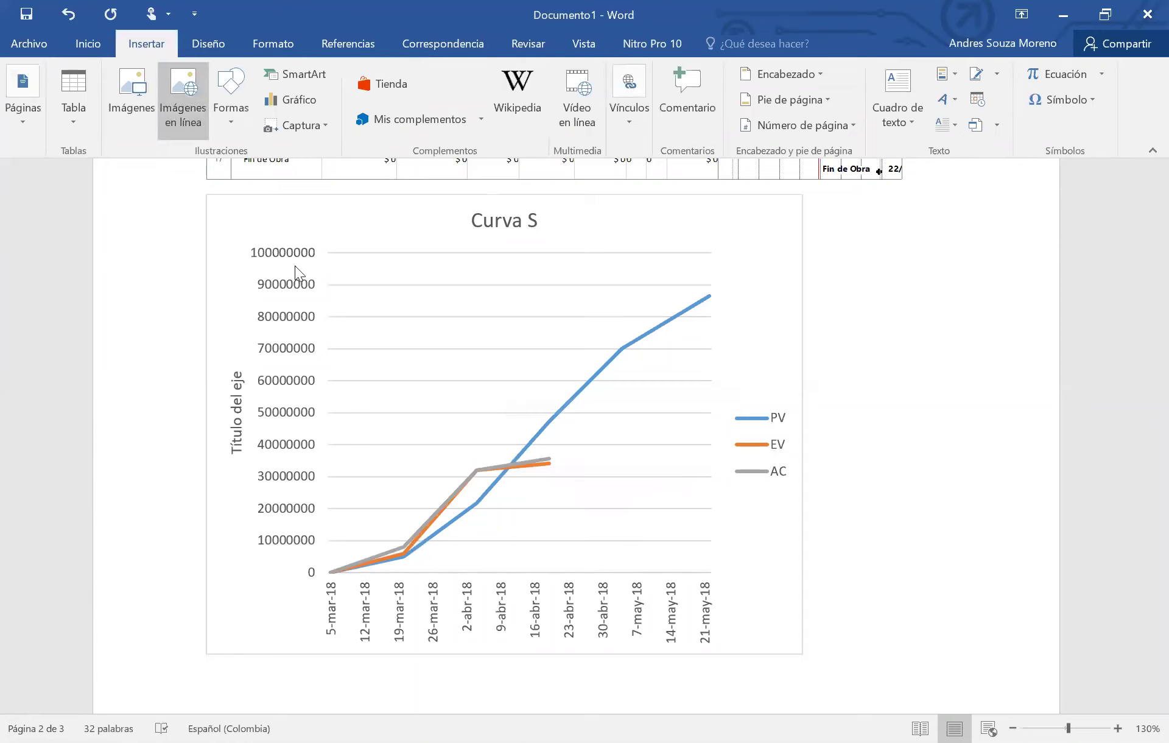
pyautogui.click(231, 128)
pyautogui.click(253, 175)
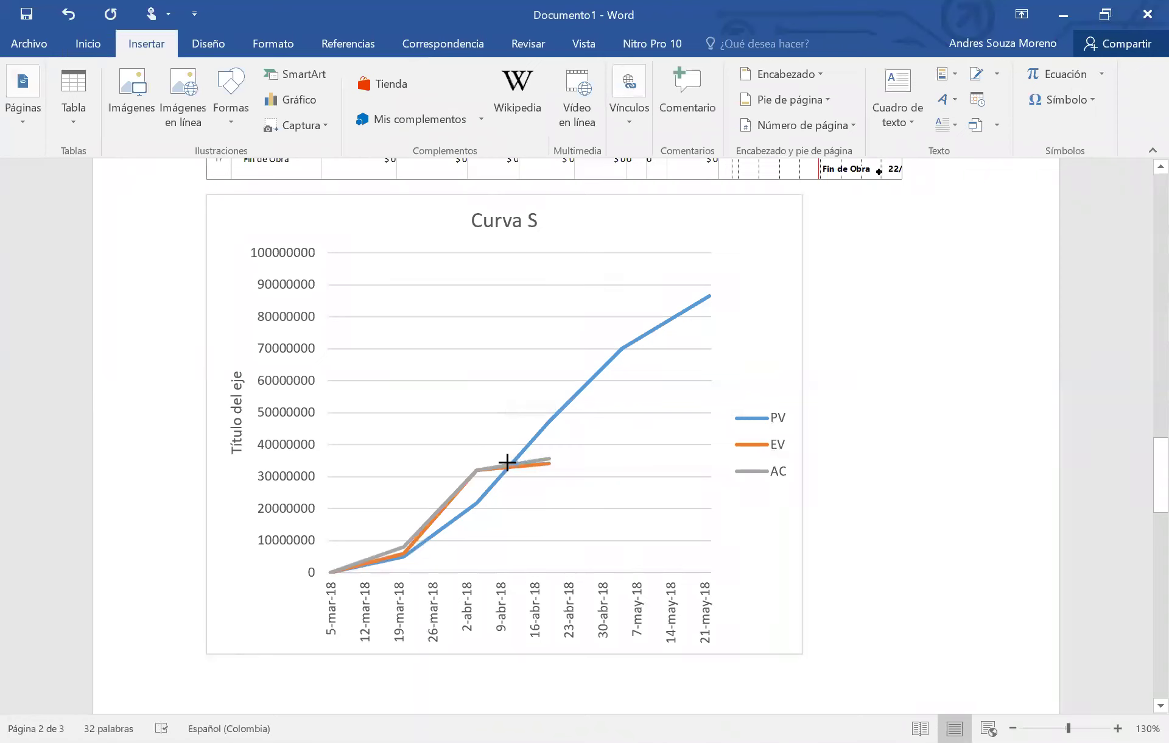
pyautogui.moveTo(509, 460); pyautogui.dragTo(550, 463)
pyautogui.click(530, 474)
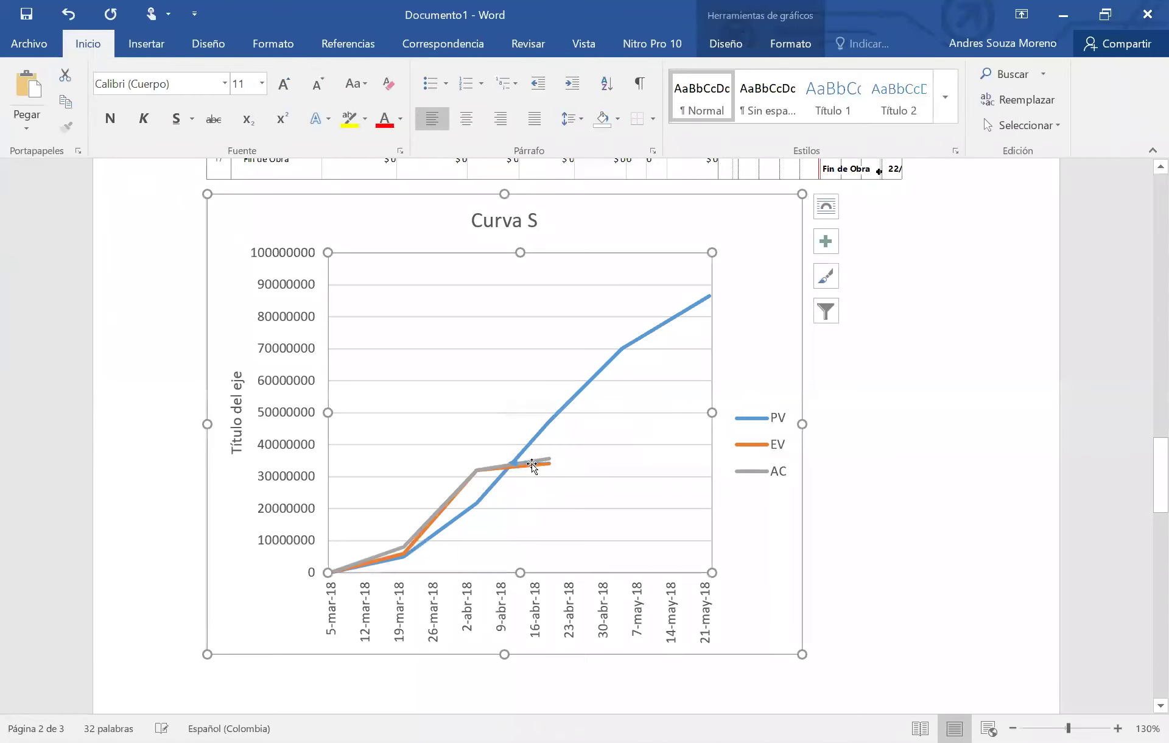
# Format the horizontal arrow as a black solid line 2.75 pt wide.
pyautogui.click(539, 465)
pyautogui.rightClick(539, 463)
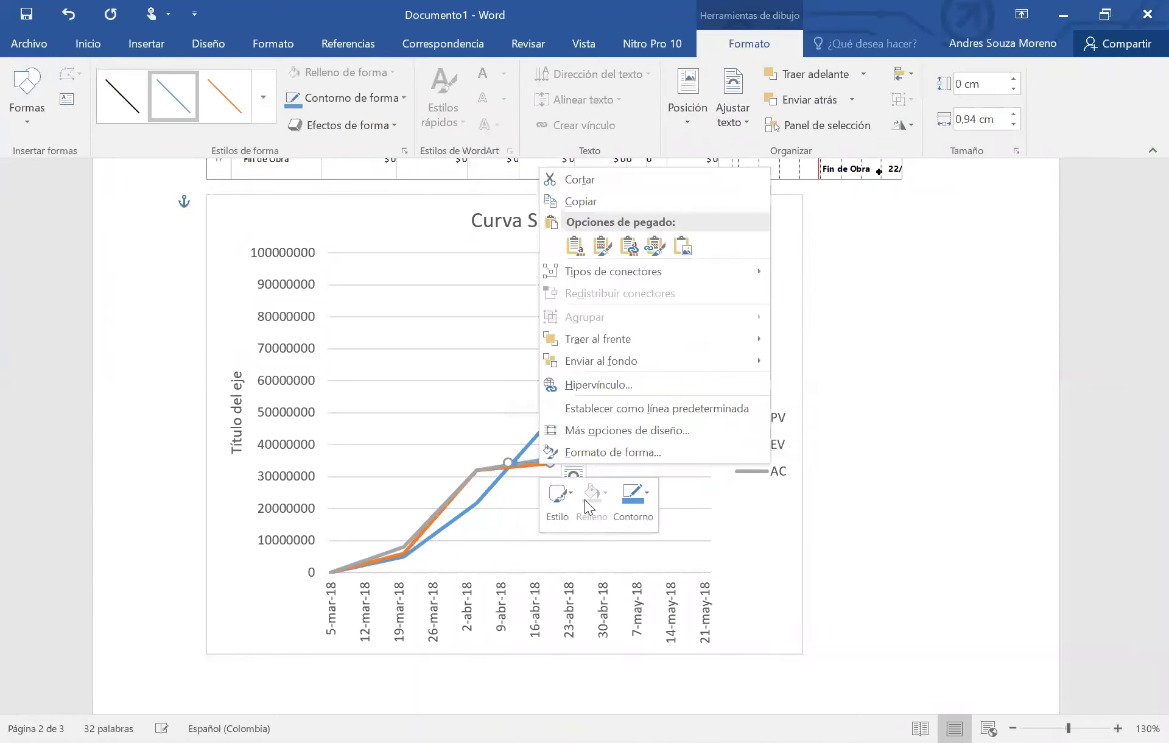
pyautogui.click(587, 455)
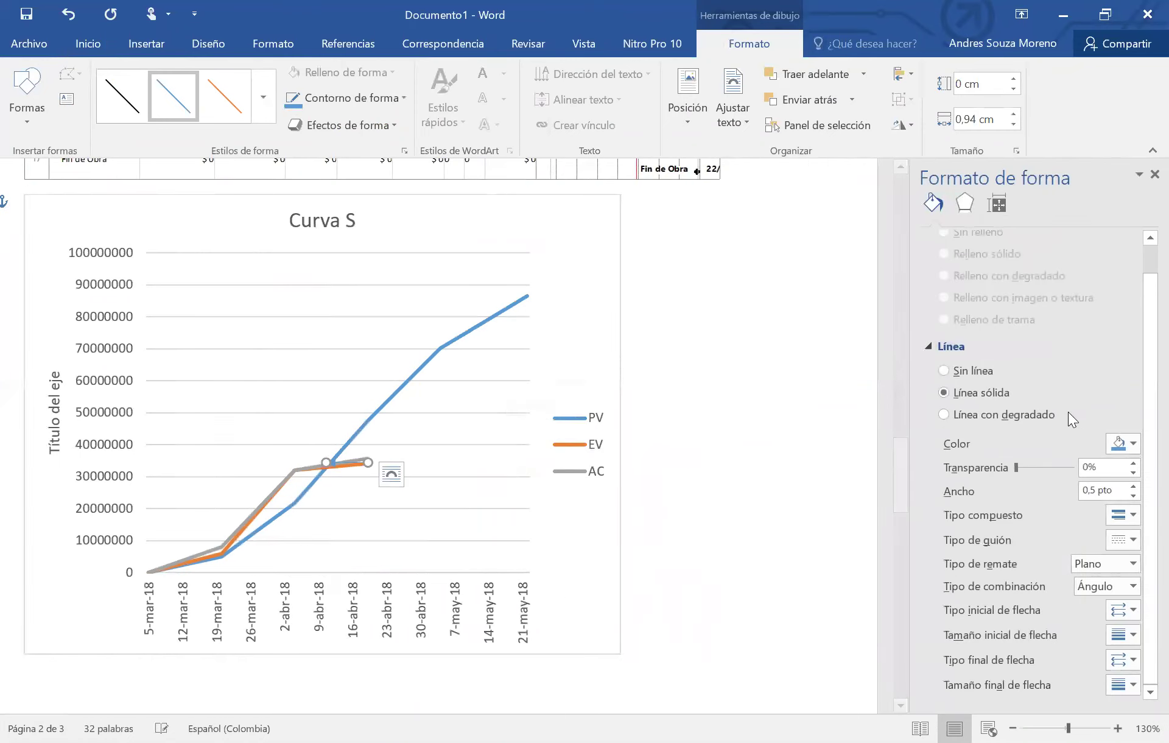
pyautogui.click(1134, 486)
pyautogui.click(1133, 487)
pyautogui.click(1133, 487)
pyautogui.click(1133, 486)
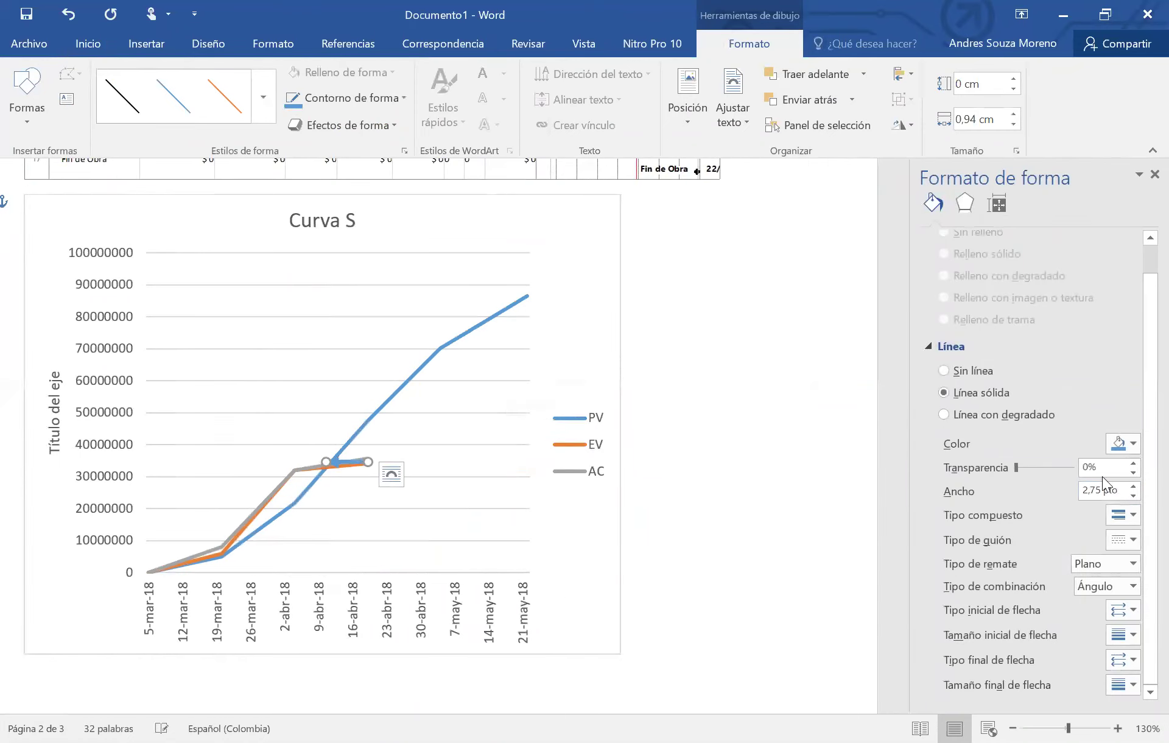
pyautogui.click(1133, 443)
pyautogui.click(1047, 487)
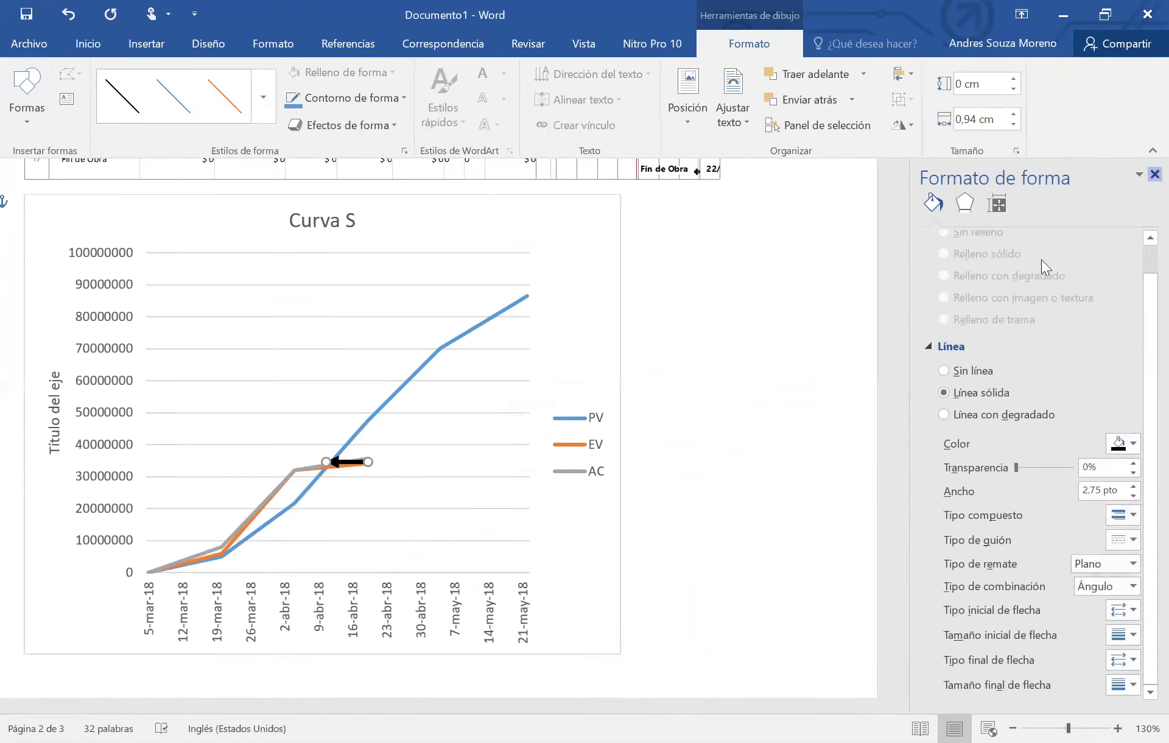
pyautogui.click(1154, 176)
# Duplicate the black arrow and point the copy from the PV and EV crossing down to the date axis near 9-abr-18, about 2.51 cm tall.
pyautogui.scroll(-2, 634, 433)
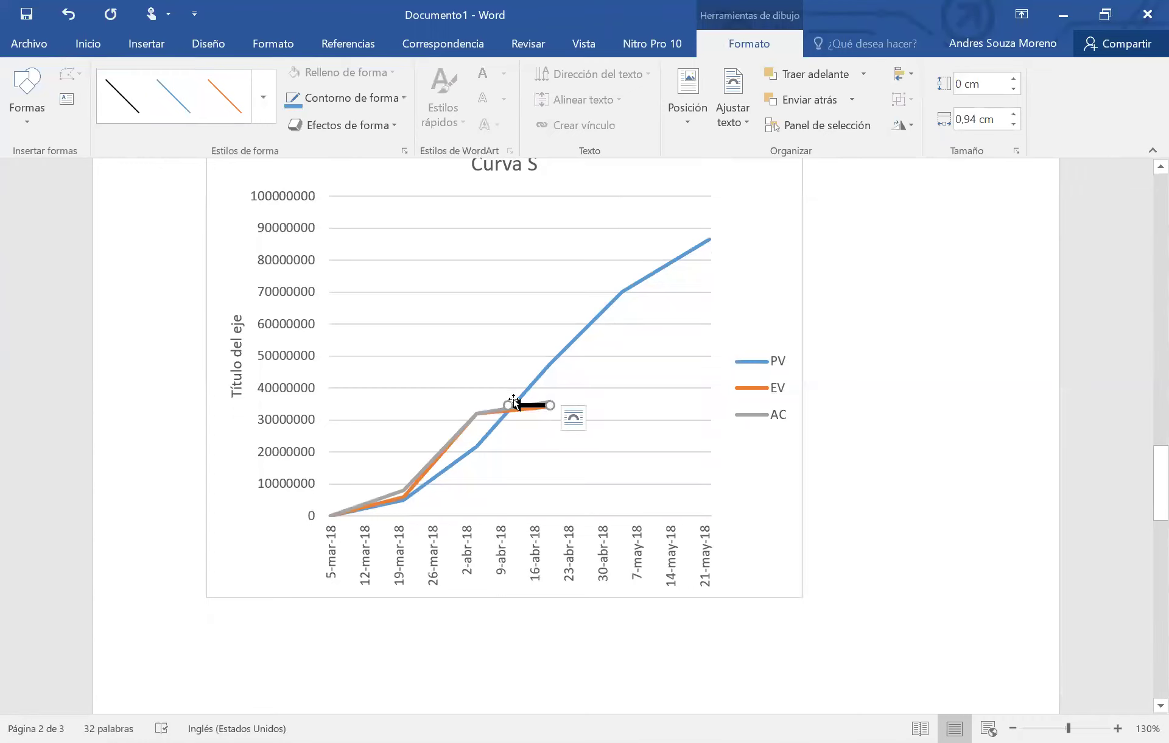
pyautogui.rightClick(533, 404)
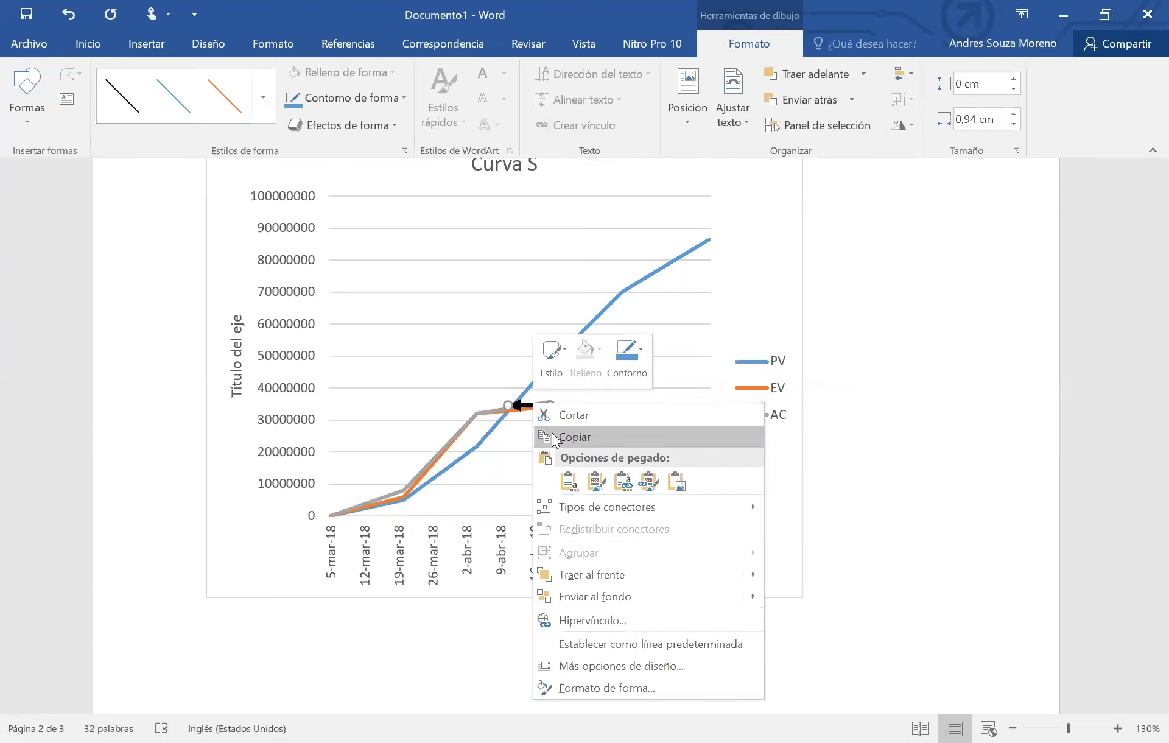
pyautogui.rightClick(542, 462)
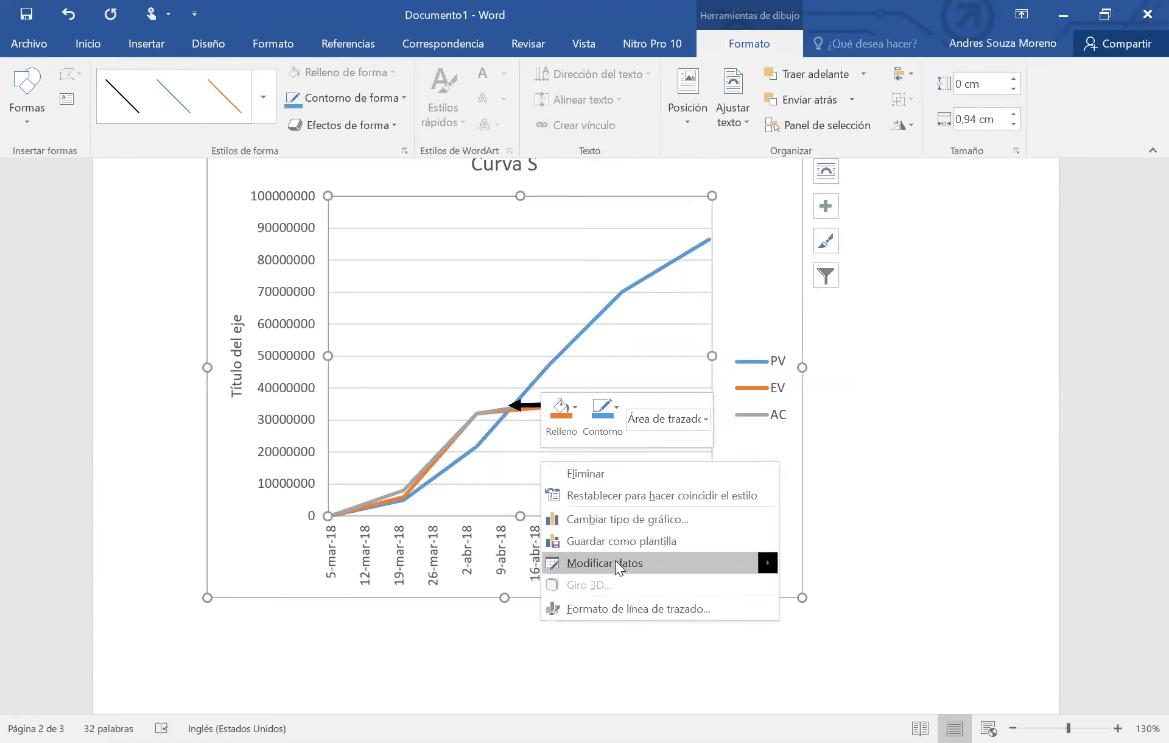
pyautogui.click(879, 535)
pyautogui.click(520, 405)
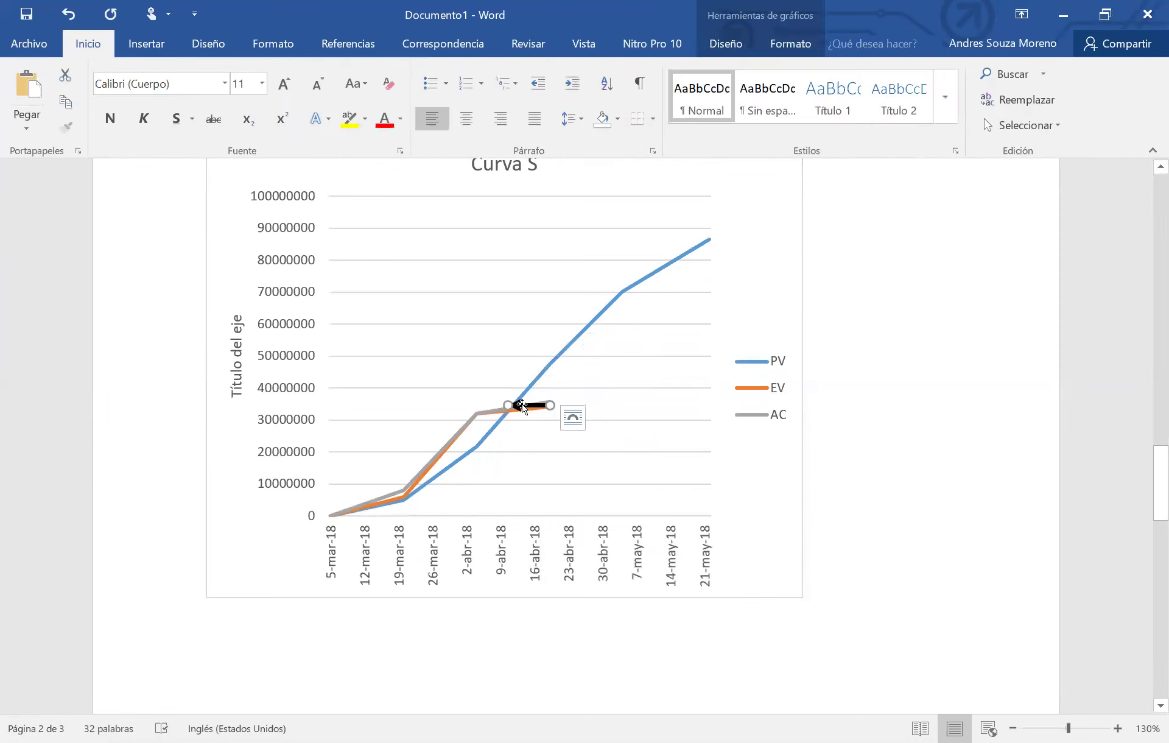
pyautogui.moveTo(528, 411)
pyautogui.mouseDown()
pyautogui.moveTo(540, 434)
pyautogui.moveTo(562, 423)
pyautogui.moveTo(513, 406)
pyautogui.moveTo(509, 517)
pyautogui.mouseUp()
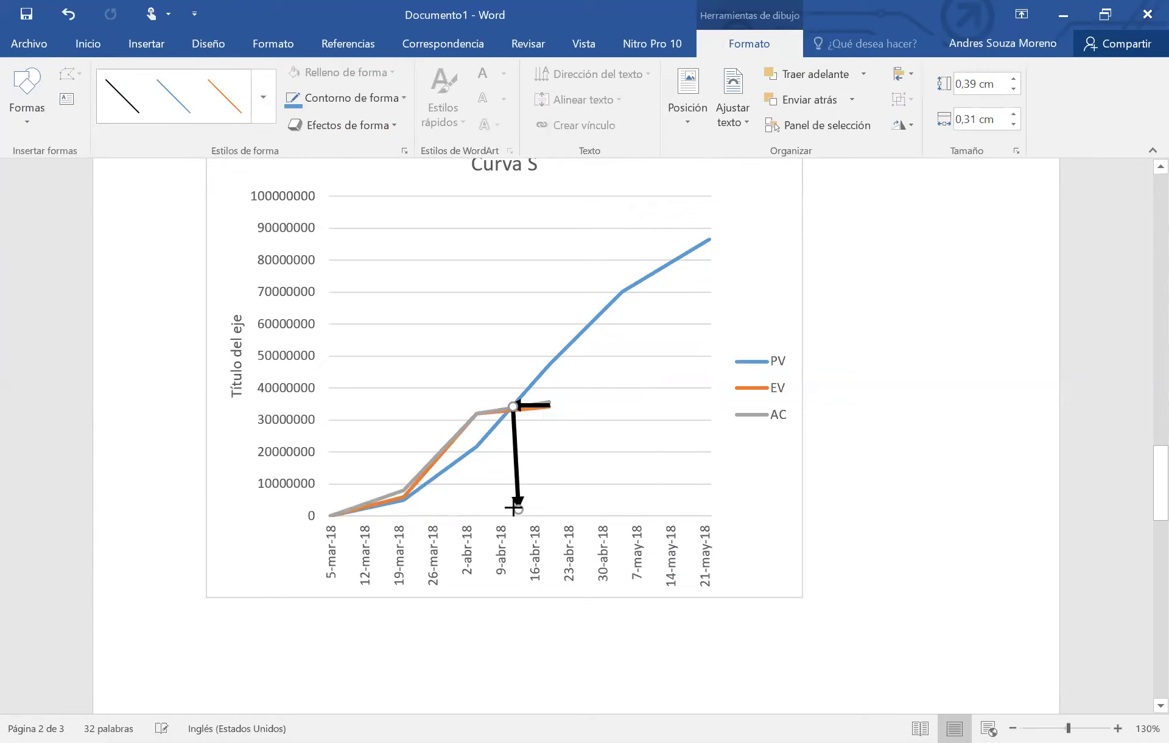
pyautogui.press('Escape')
pyautogui.moveTo(514, 406); pyautogui.dragTo(508, 519)
pyautogui.scroll(-2, 603, 453)
pyautogui.scroll(2, 669, 447)
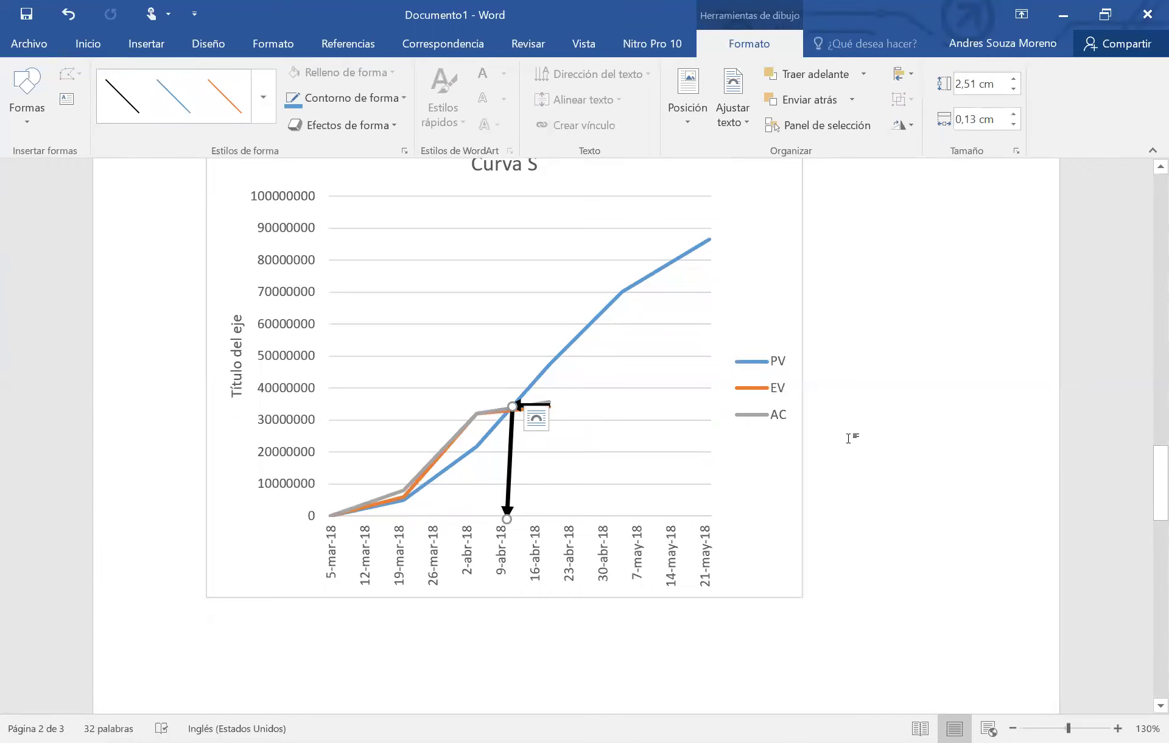
# Apply the thin black line style to the near-vertical arrow on the Curva S chart.
pyautogui.scroll(-3, 514, 327)
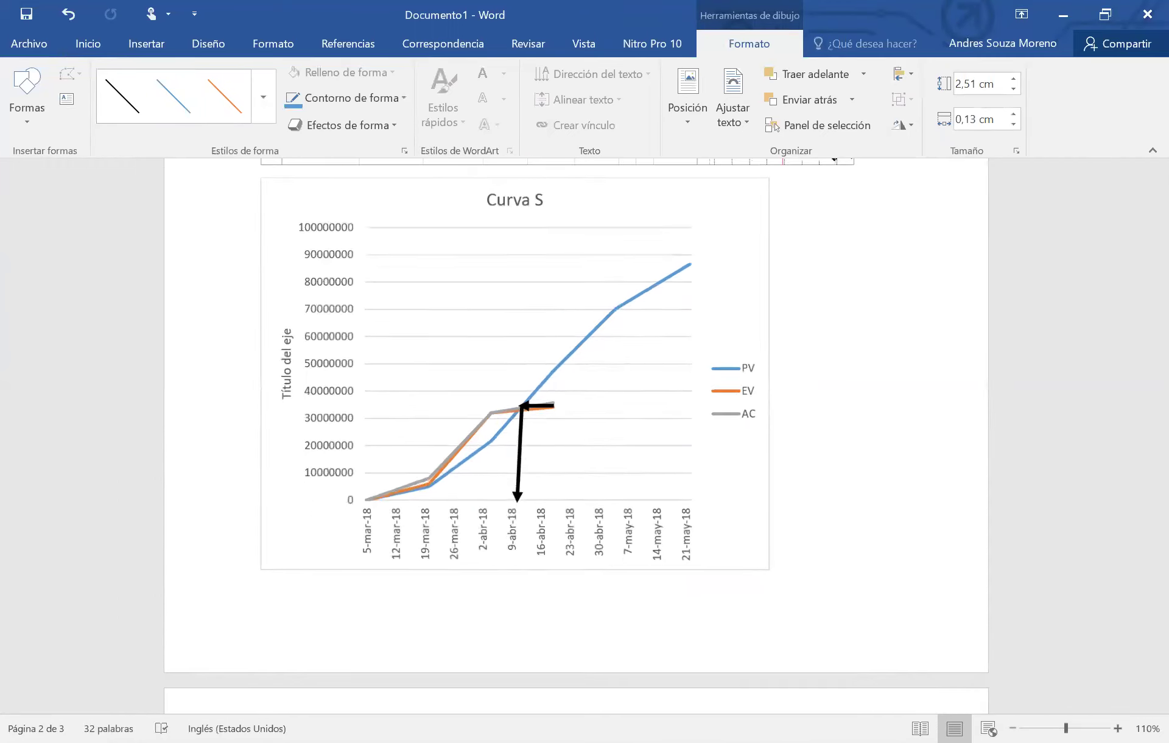
pyautogui.click(526, 420)
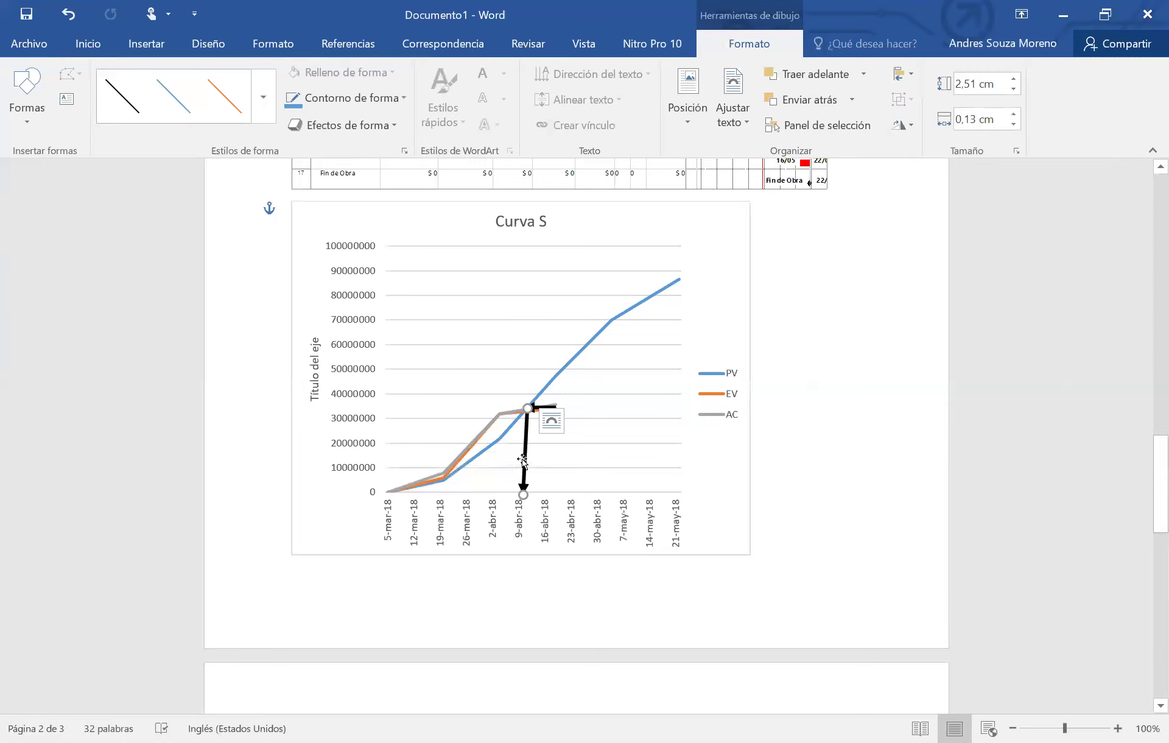
pyautogui.click(121, 95)
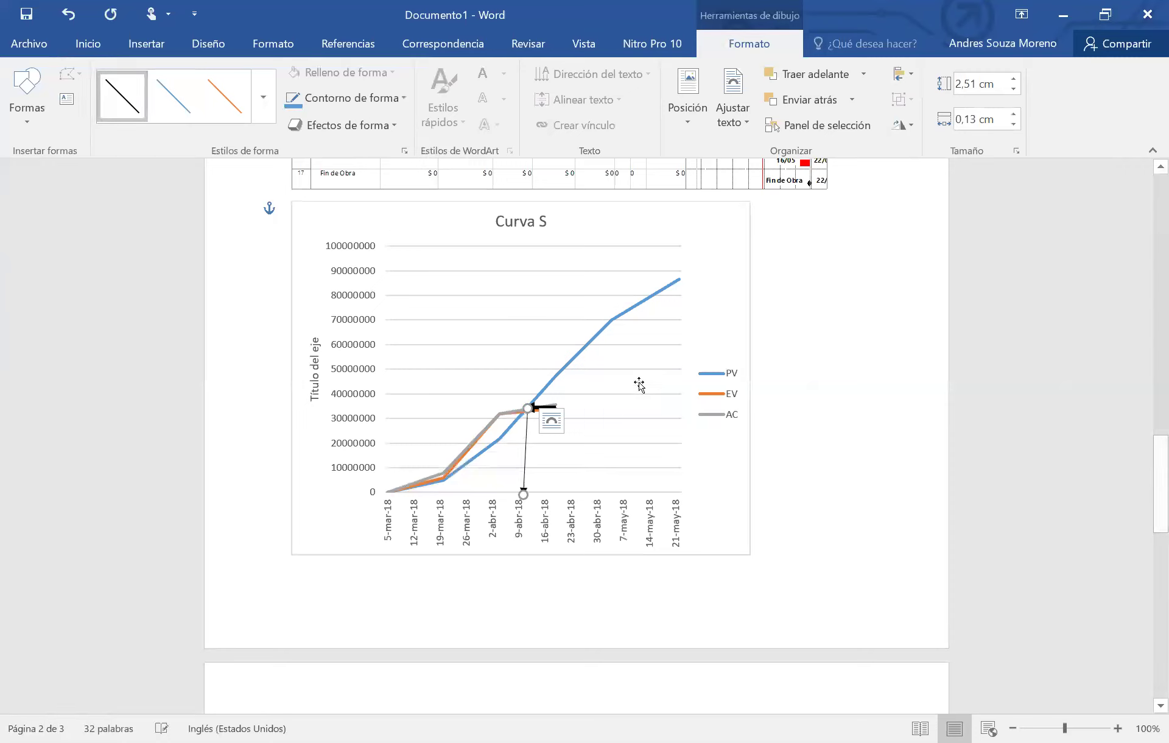
pyautogui.click(573, 403)
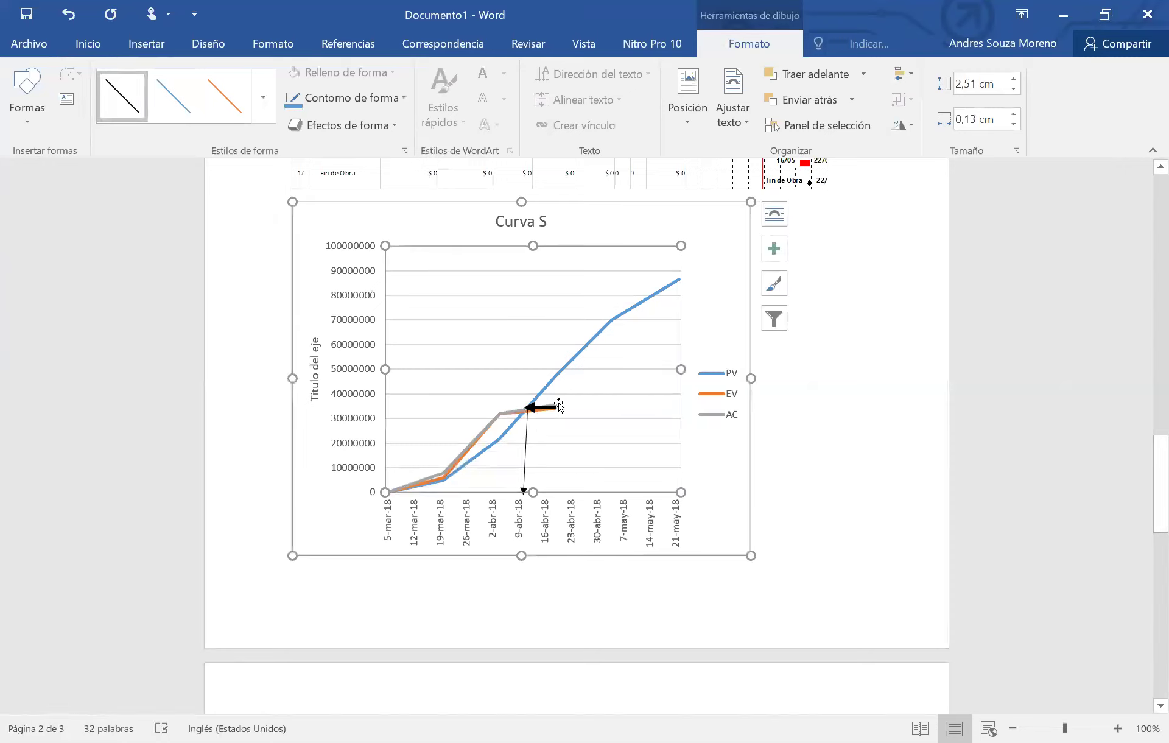
# Copy the thin arrow and place the duplicate from the EV line's end down to the date axis just after 16-abr-18.
pyautogui.click(524, 444)
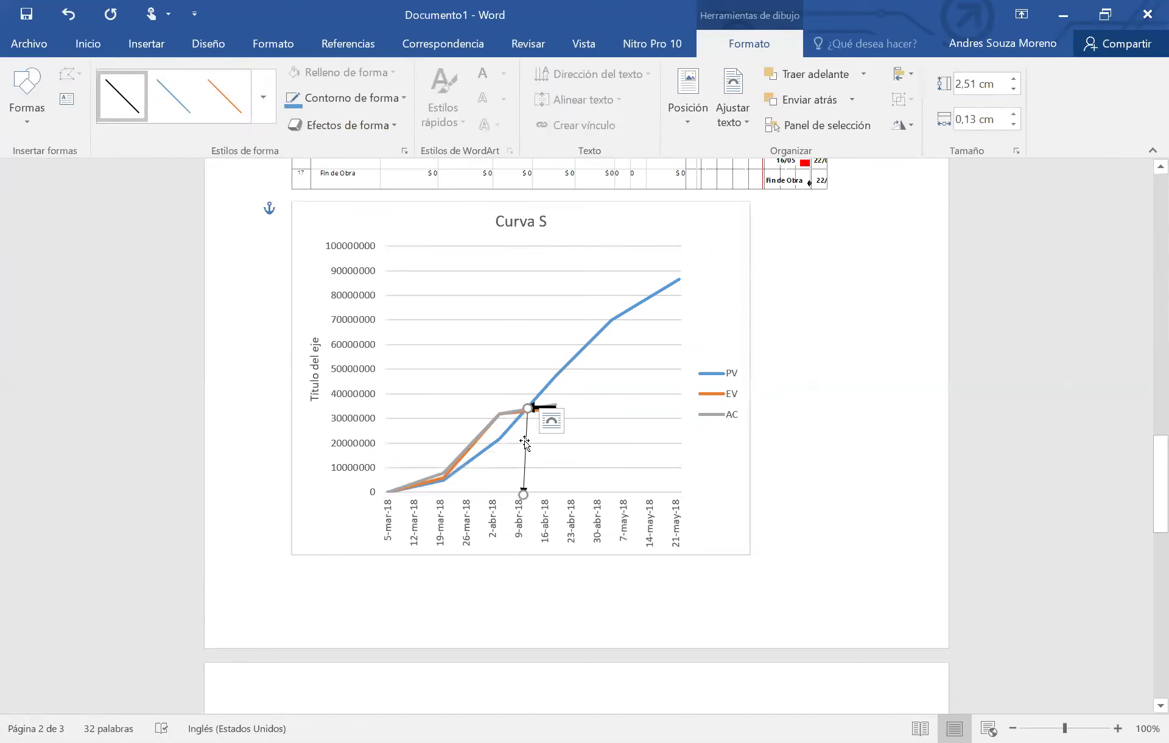
pyautogui.hotkey('ctrl', 'c')
pyautogui.click(590, 442)
pyautogui.hotkey('ctrl', 'v')
pyautogui.moveTo(620, 476); pyautogui.dragTo(558, 422)
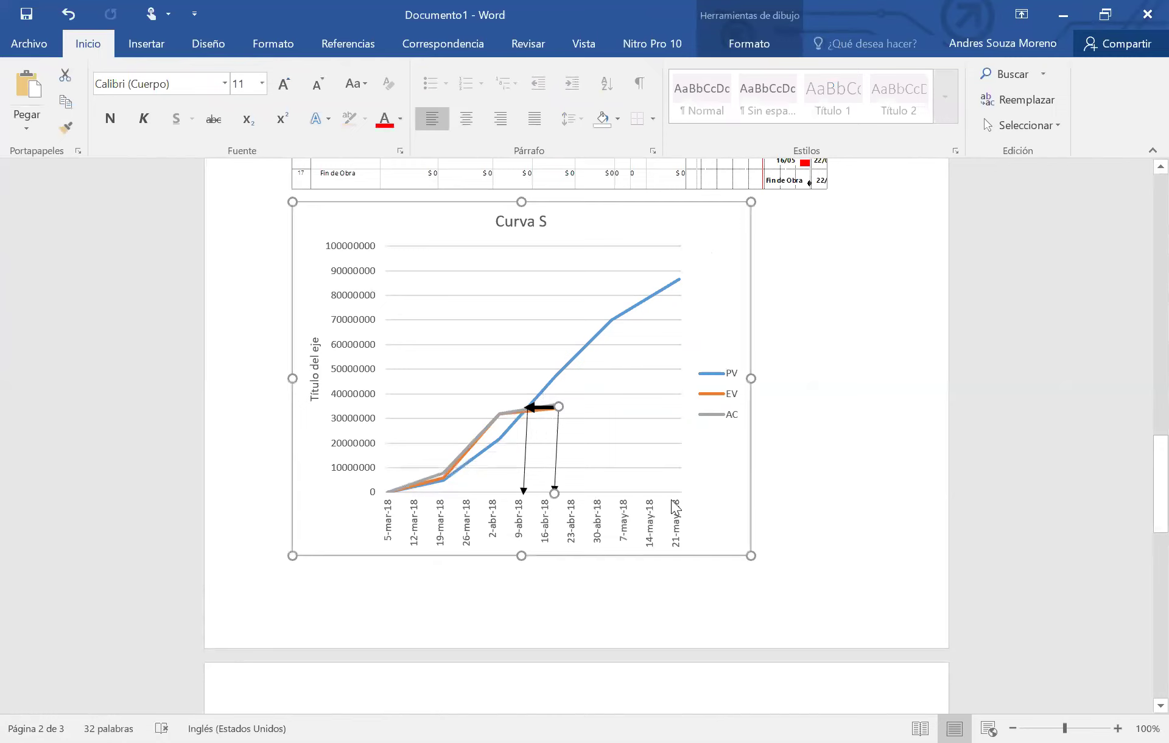
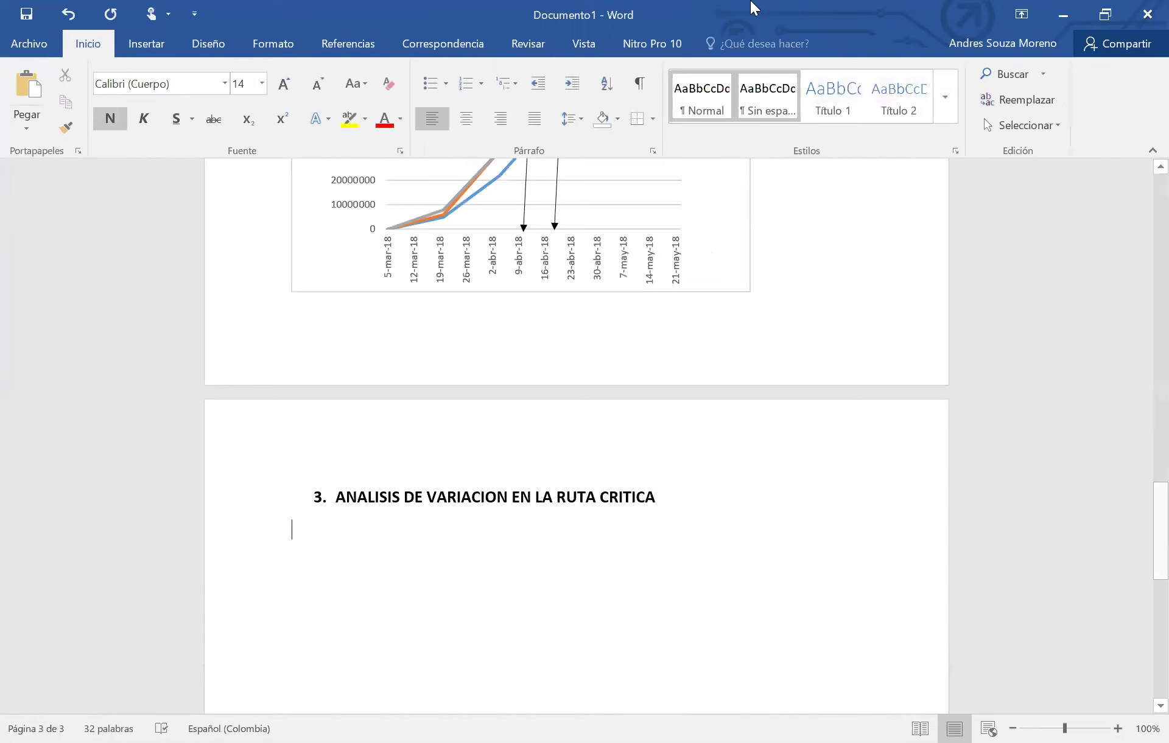
# Switch to the schedule in Project and display the Entrada table beside the Gantt chart.
pyautogui.hotkey('alt', 'Tab')
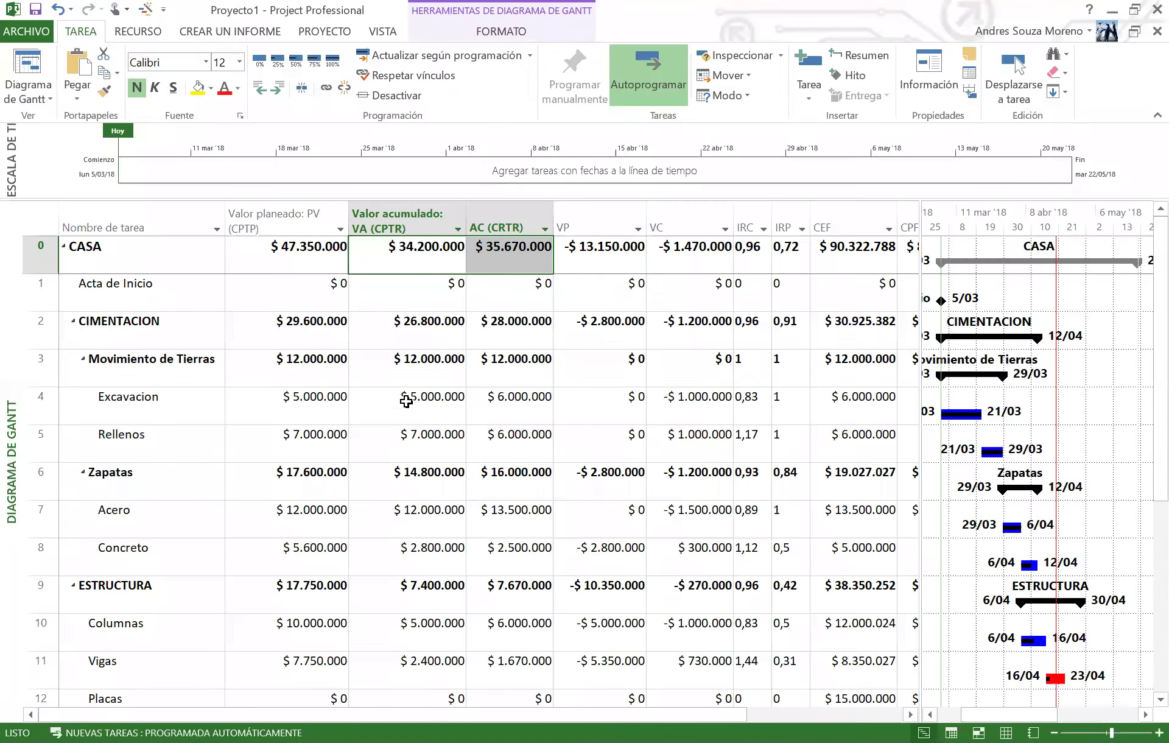
pyautogui.press('Down')
pyautogui.press('Down')
pyautogui.press('Down')
pyautogui.press('Down')
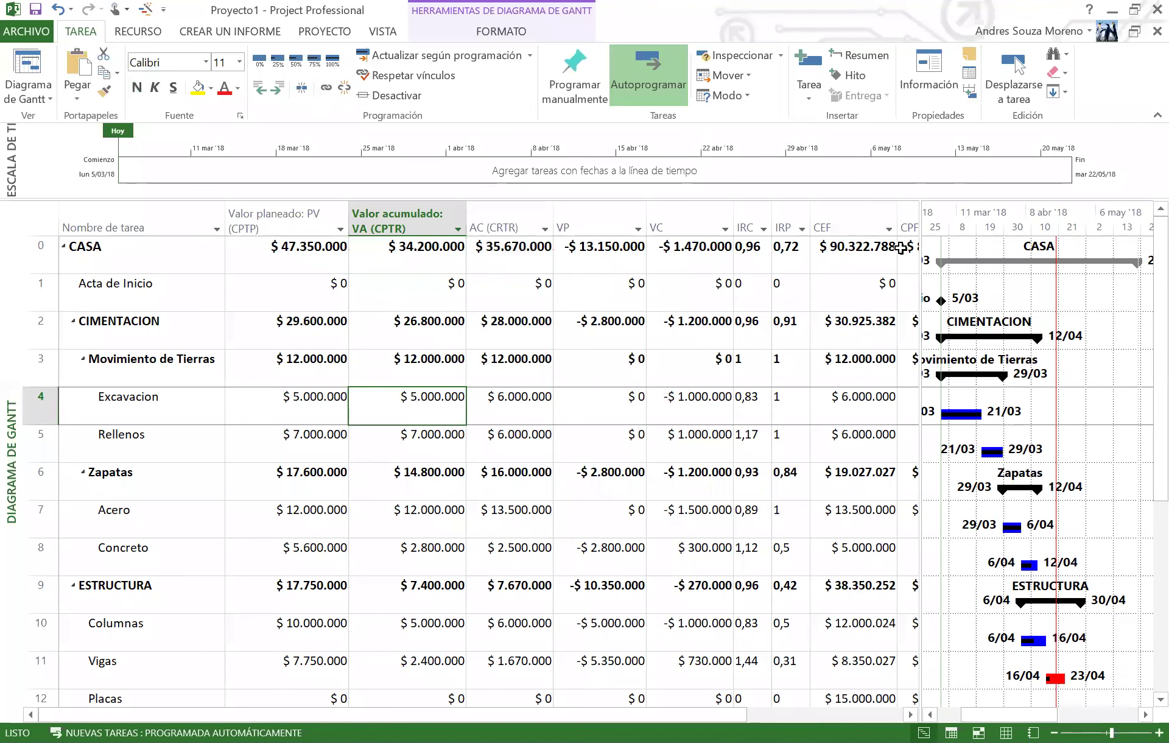
pyautogui.moveTo(920, 253); pyautogui.dragTo(804, 260)
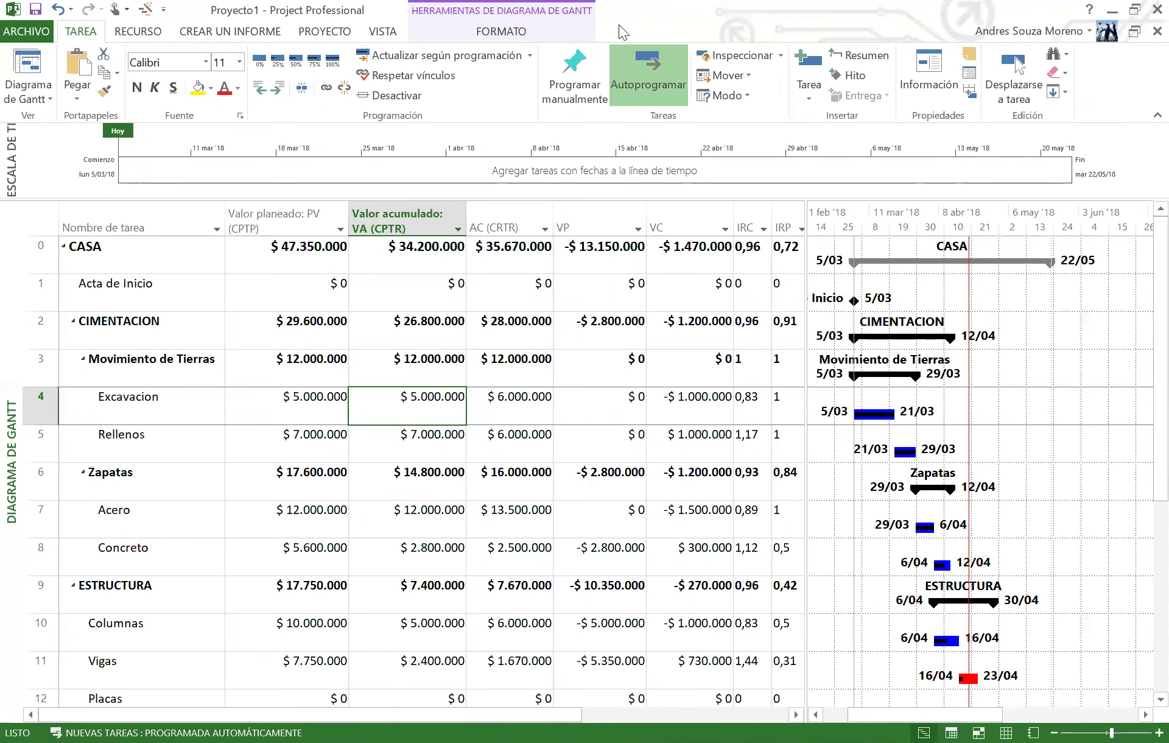
pyautogui.moveTo(582, 481); pyautogui.dragTo(582, 461)
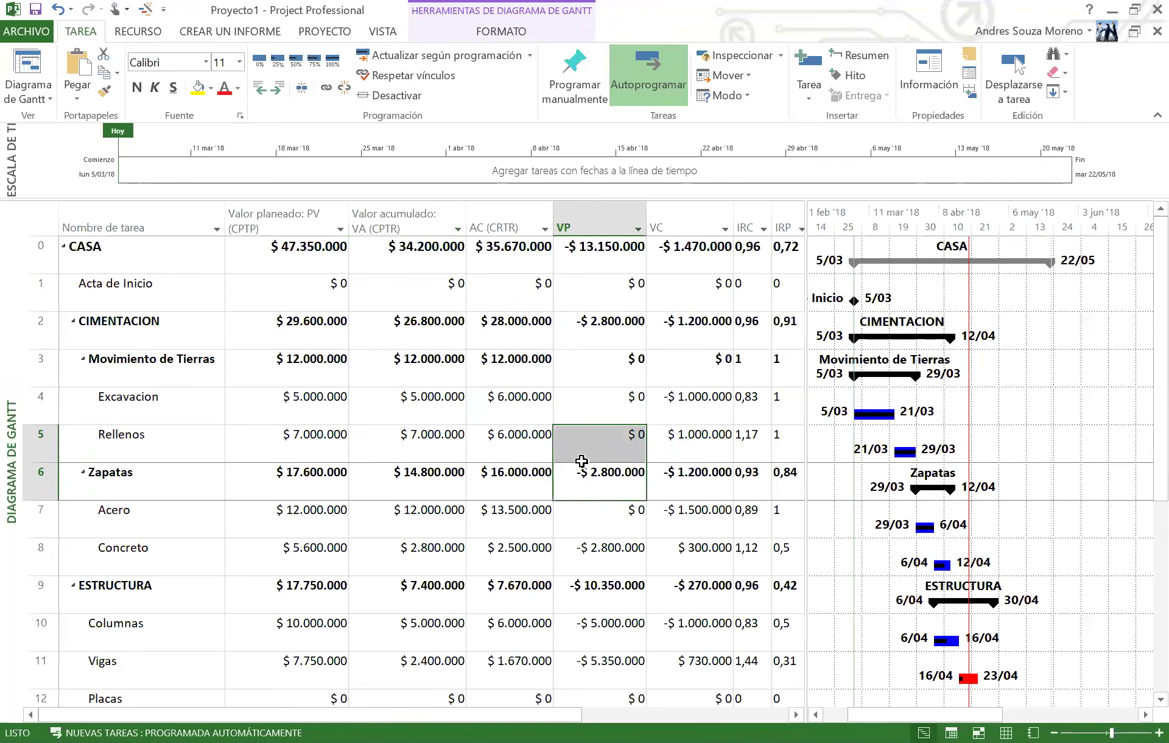
pyautogui.click(383, 32)
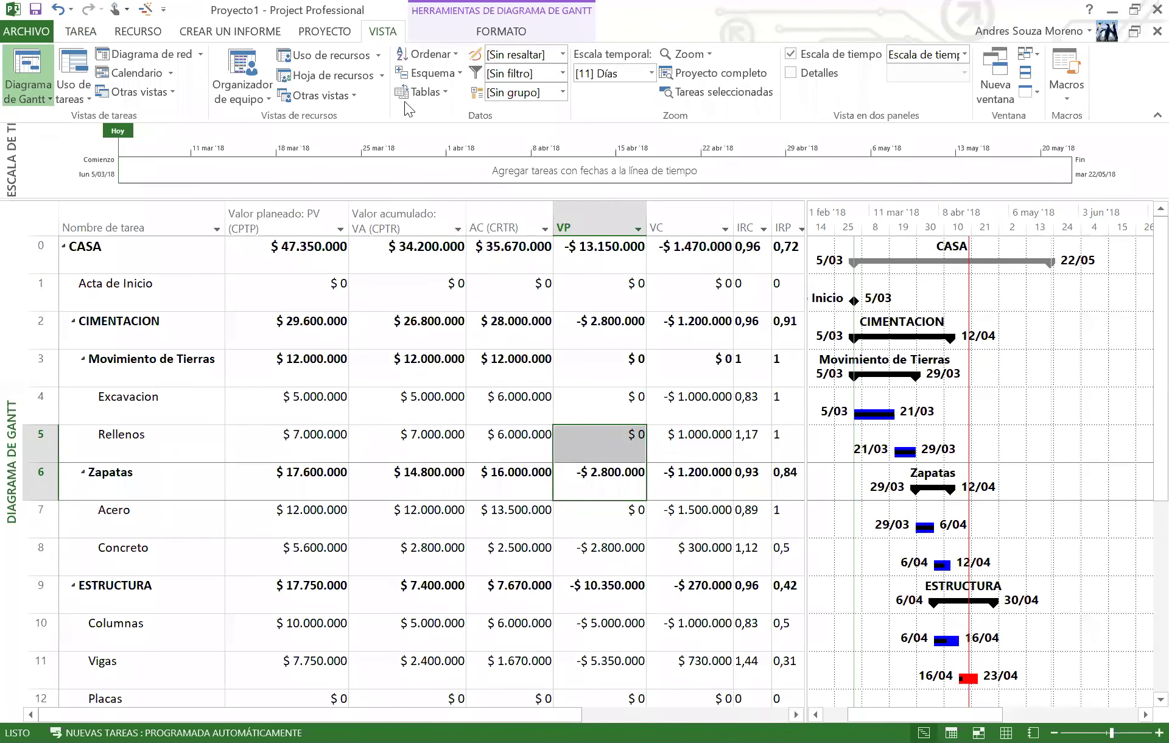
pyautogui.click(409, 90)
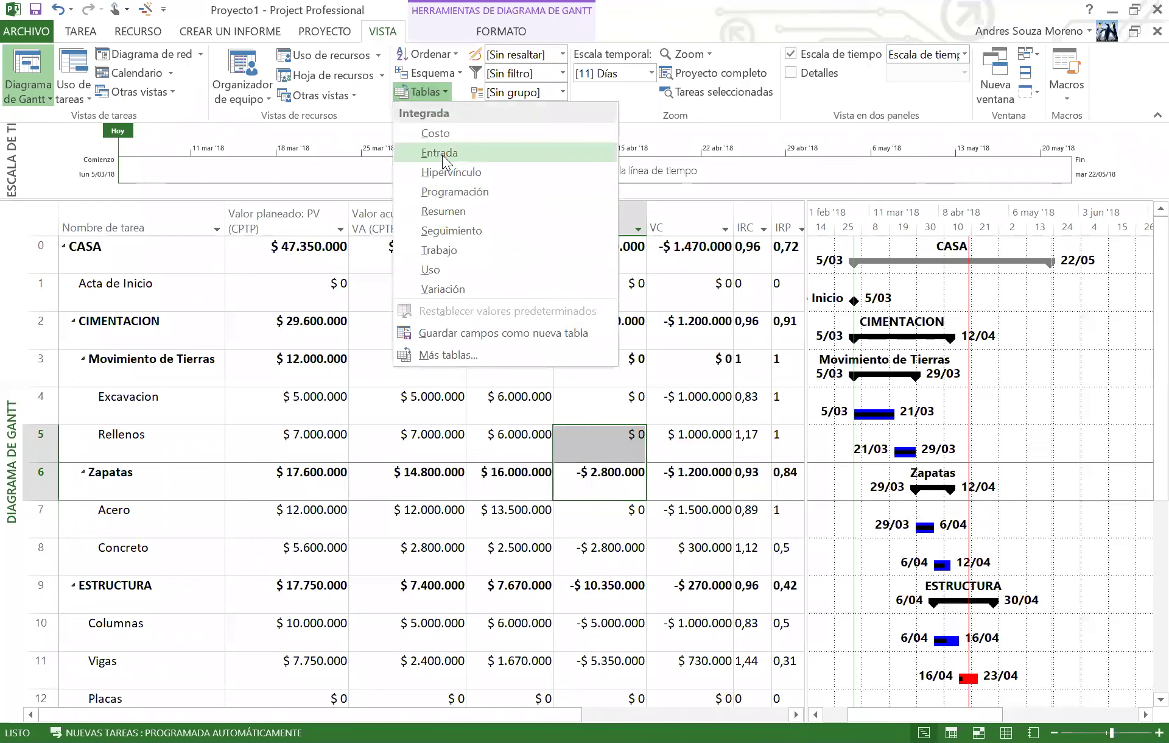
pyautogui.click(443, 154)
pyautogui.click(425, 329)
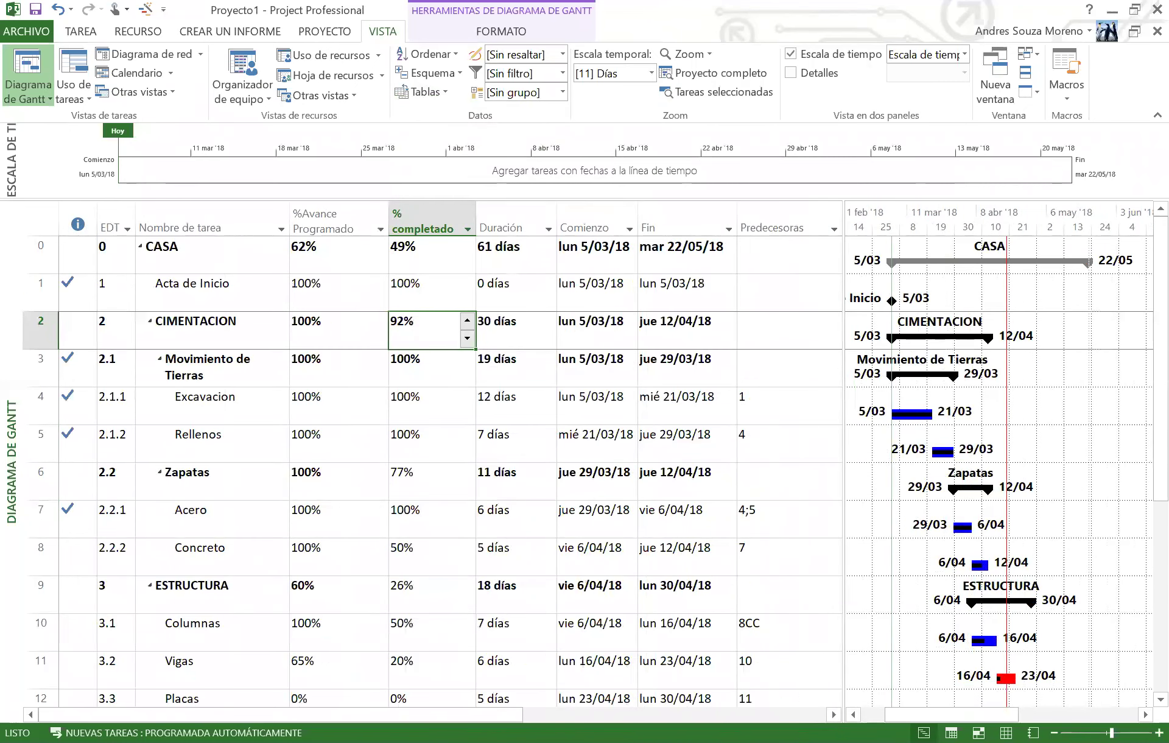
# Hide the %Avance Programado and % completado columns and enlarge the Gantt chart area to show the bars beside the Fin column.
pyautogui.moveTo(329, 222); pyautogui.dragTo(396, 216)
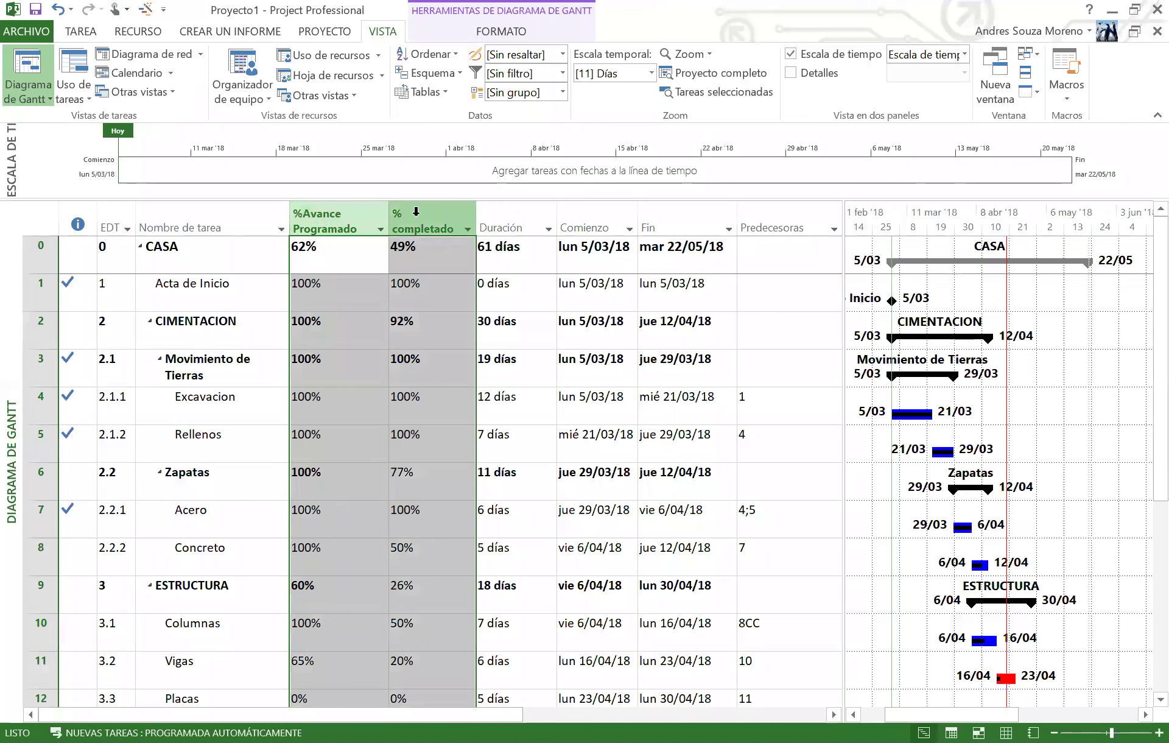
pyautogui.rightClick(416, 211)
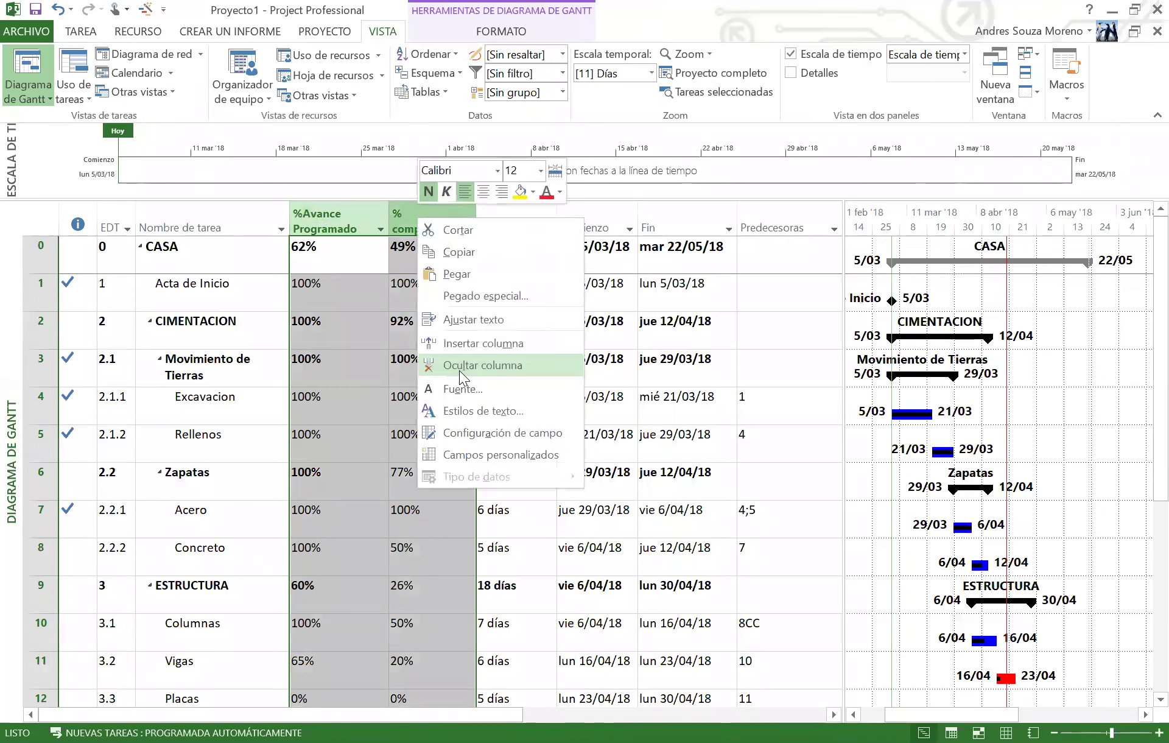
pyautogui.click(519, 363)
pyautogui.moveTo(843, 283); pyautogui.dragTo(559, 291)
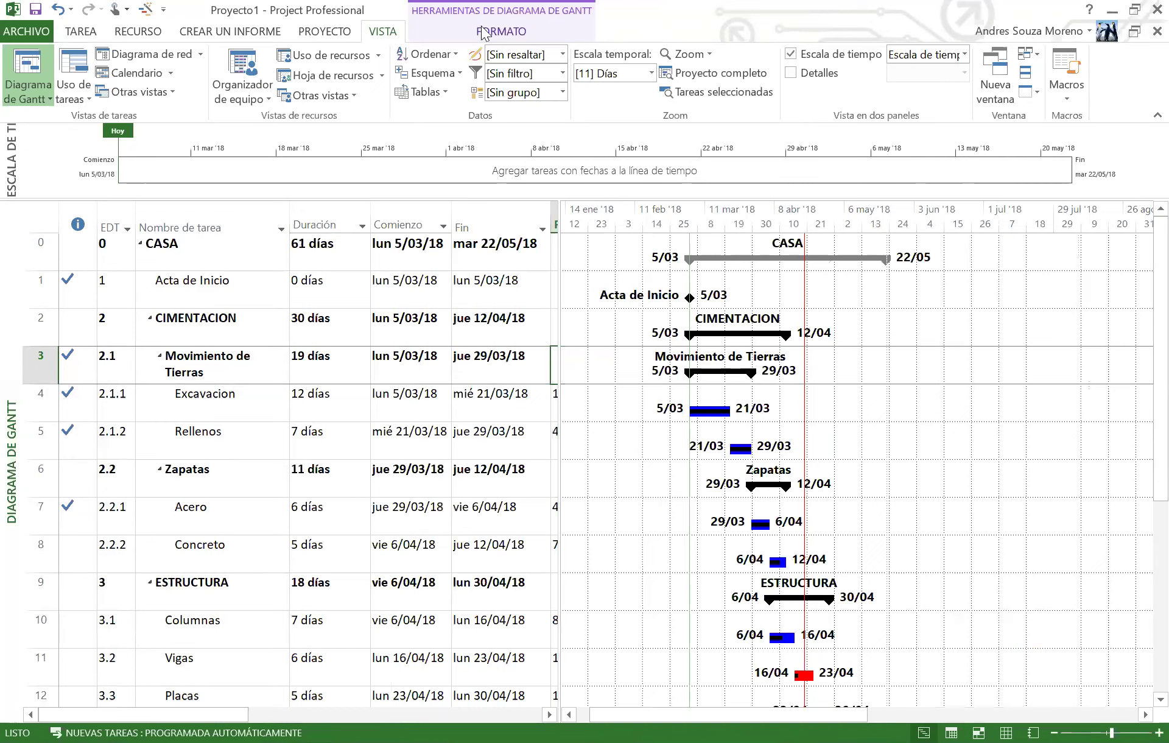
# Try updating the work completed through jue 19/04/18 by percentage complete for the whole project.
pyautogui.click(338, 32)
pyautogui.click(716, 74)
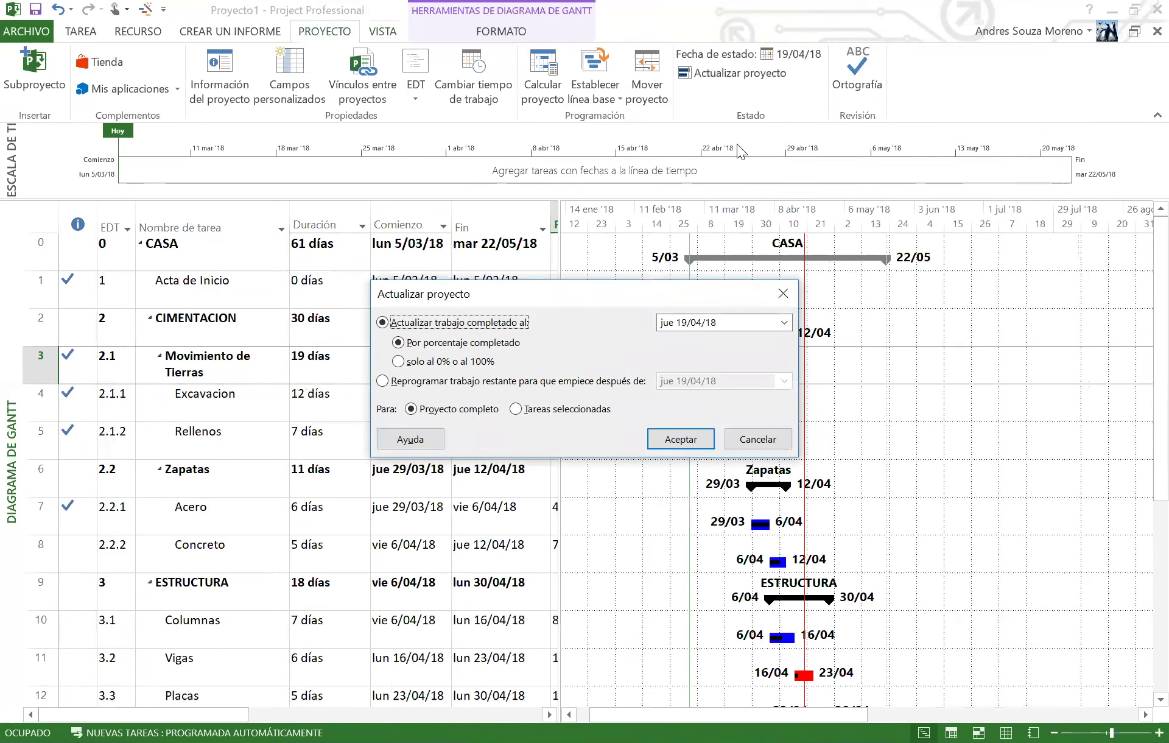
pyautogui.click(682, 440)
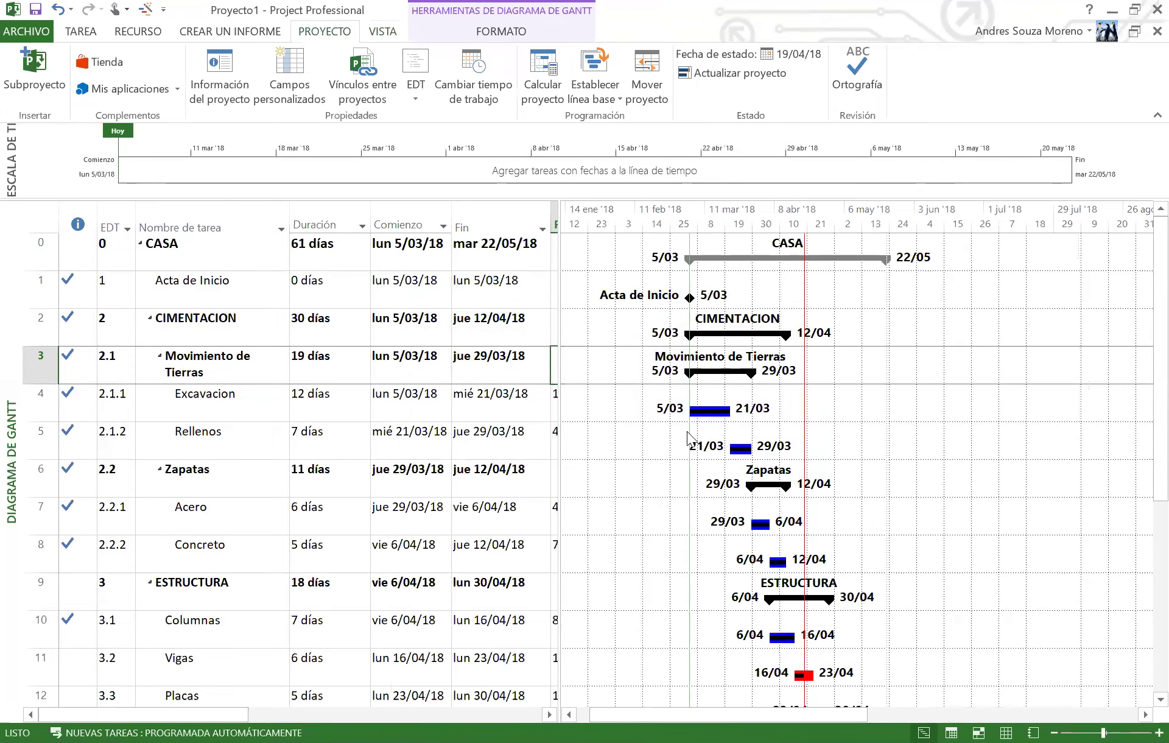
pyautogui.scroll(-2, 687, 444)
pyautogui.scroll(-2, 684, 438)
pyautogui.scroll(4, 684, 438)
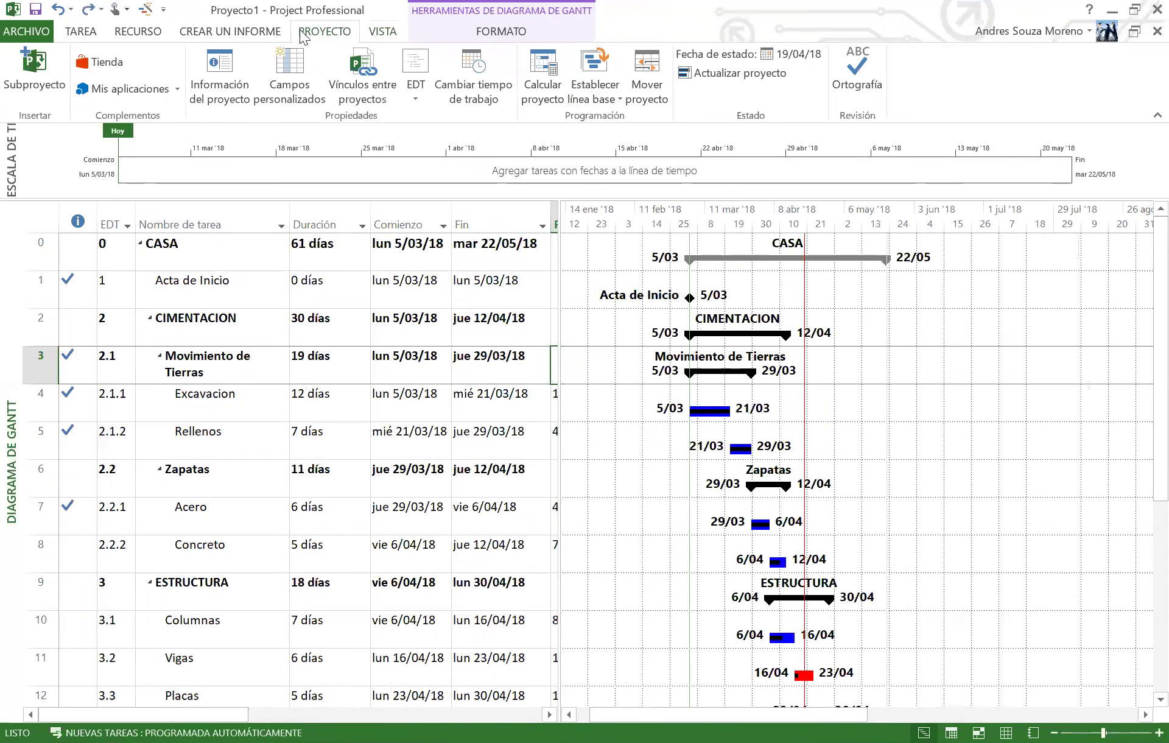
# Reschedule the remaining work of the whole project to start after jue 19/04/18 and review the shifted tasks.
pyautogui.click(711, 76)
pyautogui.click(382, 382)
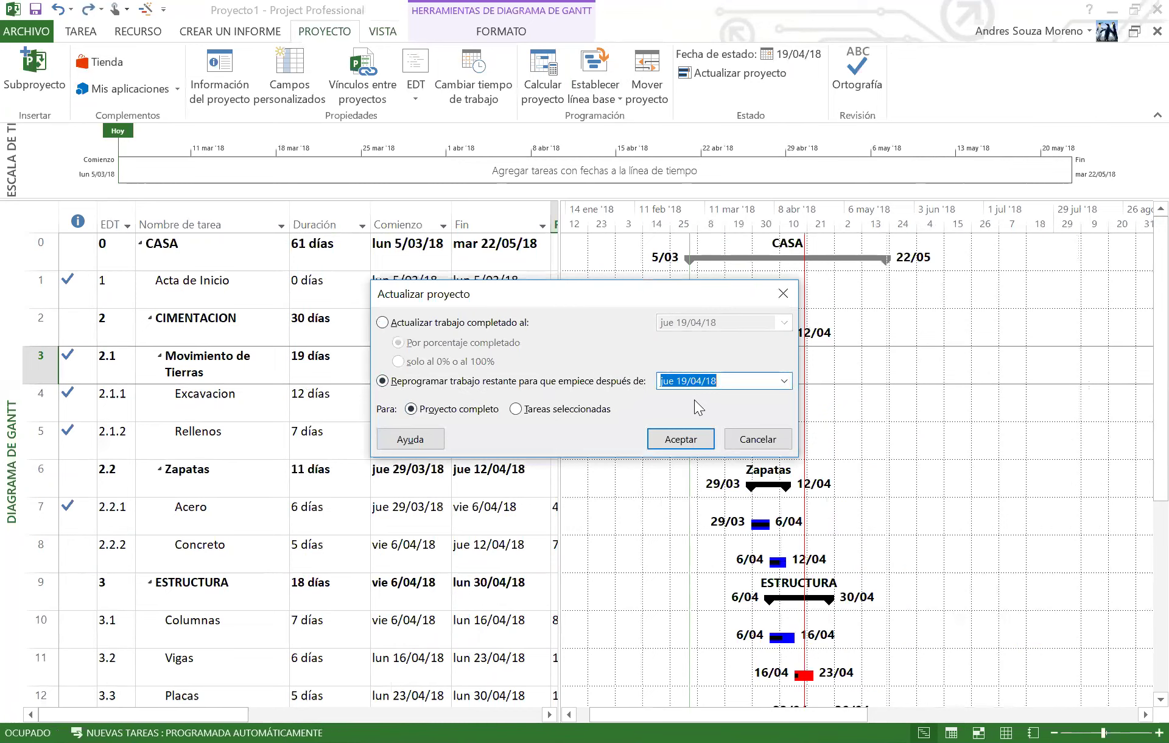
pyautogui.click(682, 439)
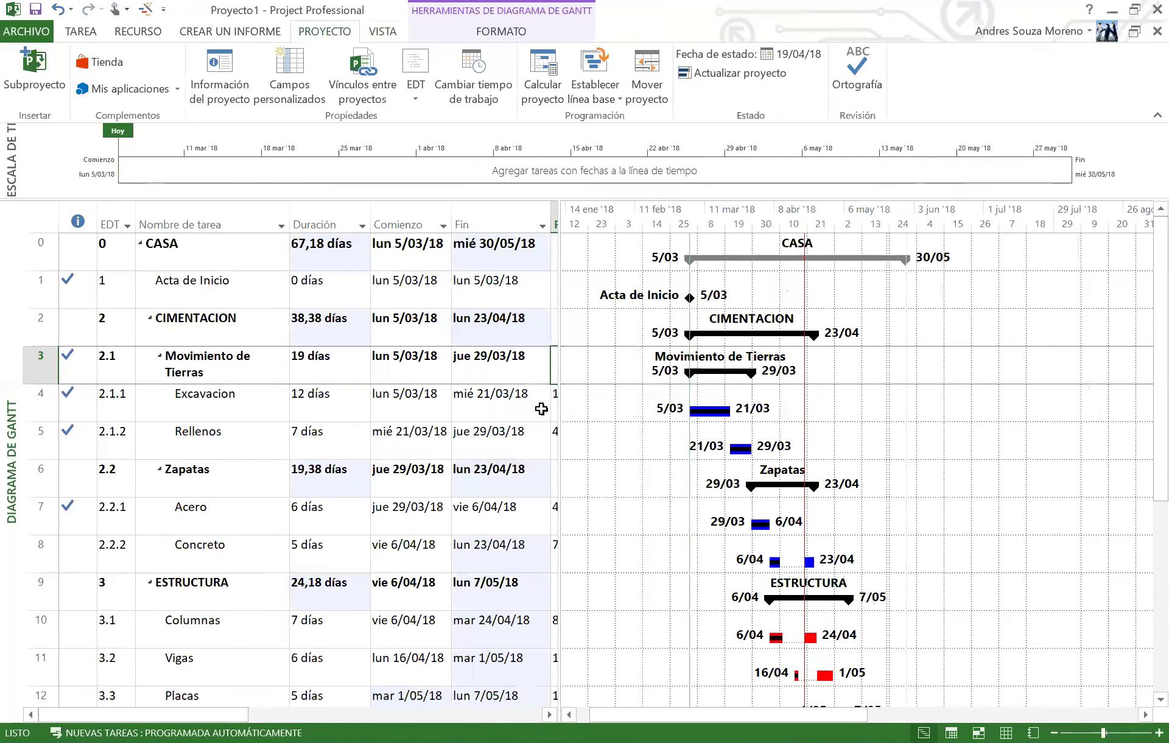
pyautogui.scroll(-2, 741, 449)
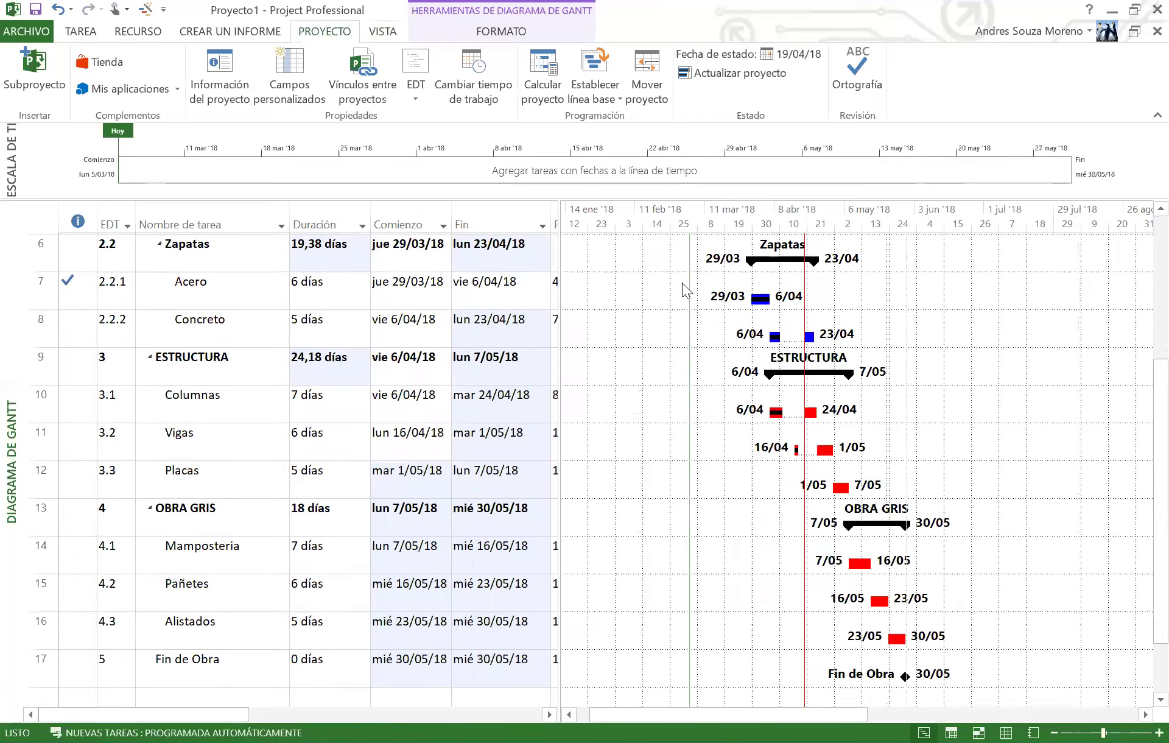
pyautogui.scroll(-1, 893, 557)
pyautogui.scroll(3, 964, 434)
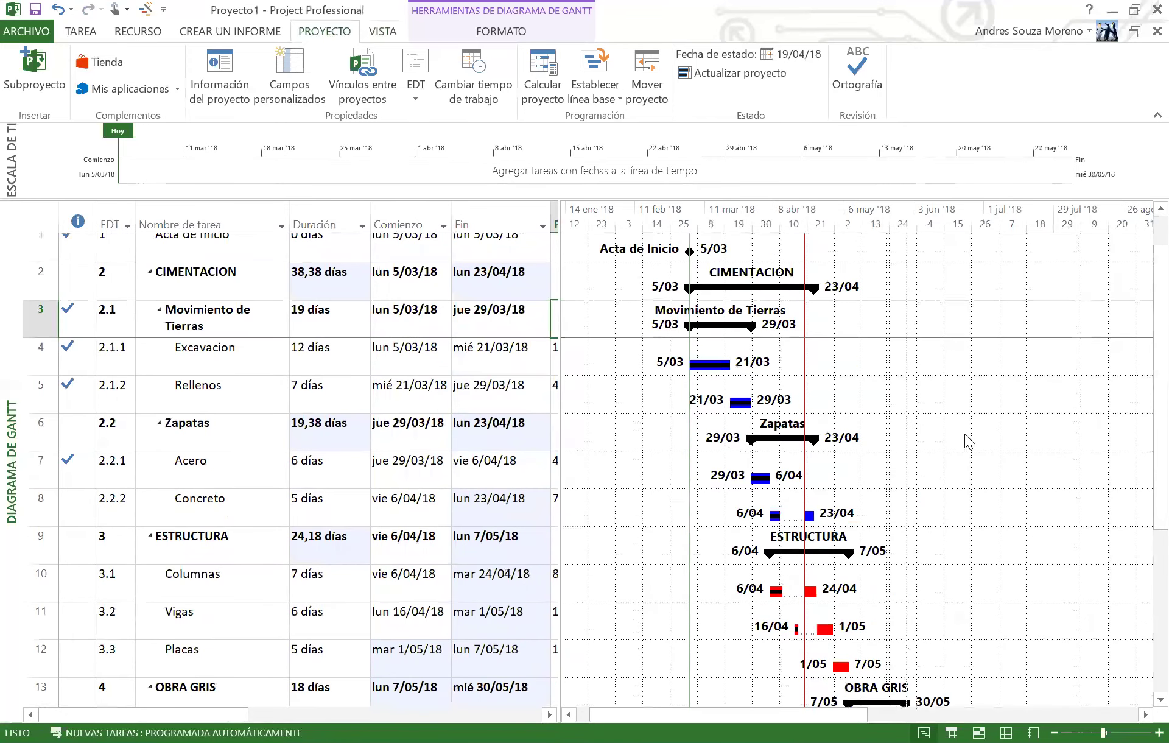
# Show the task dependency links on the Gantt chart using the second link style, and review the linked bars.
pyautogui.rightClick(964, 433)
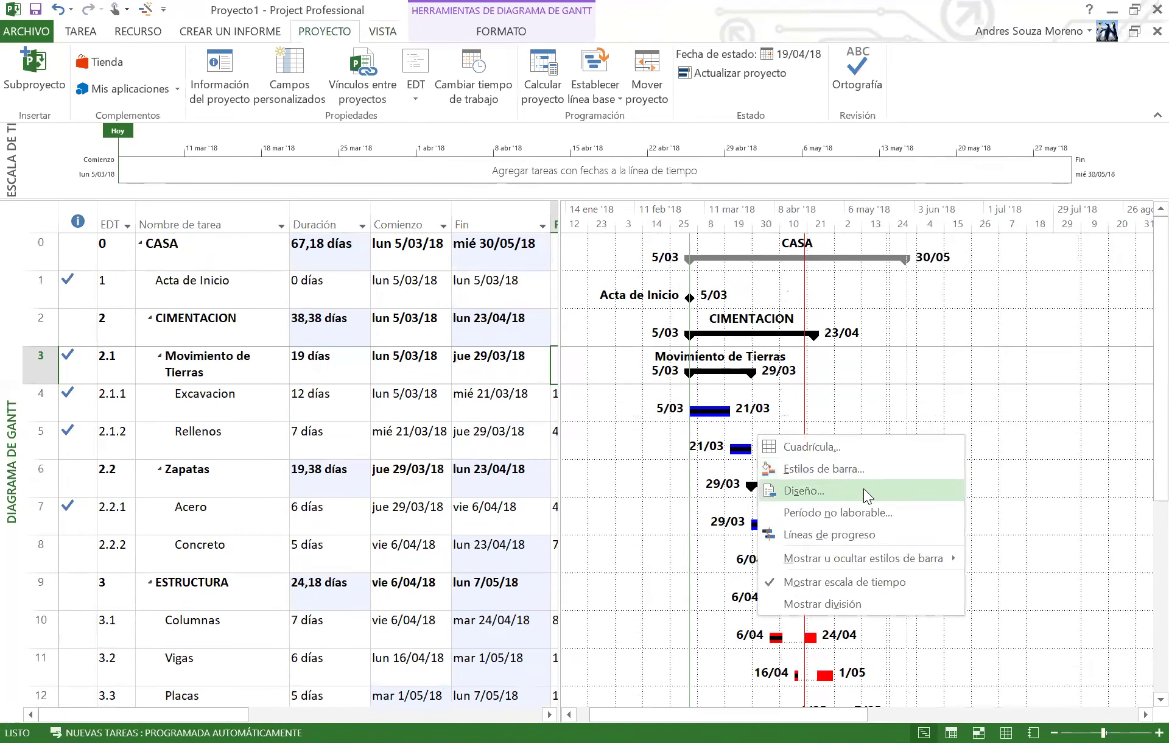
pyautogui.click(864, 488)
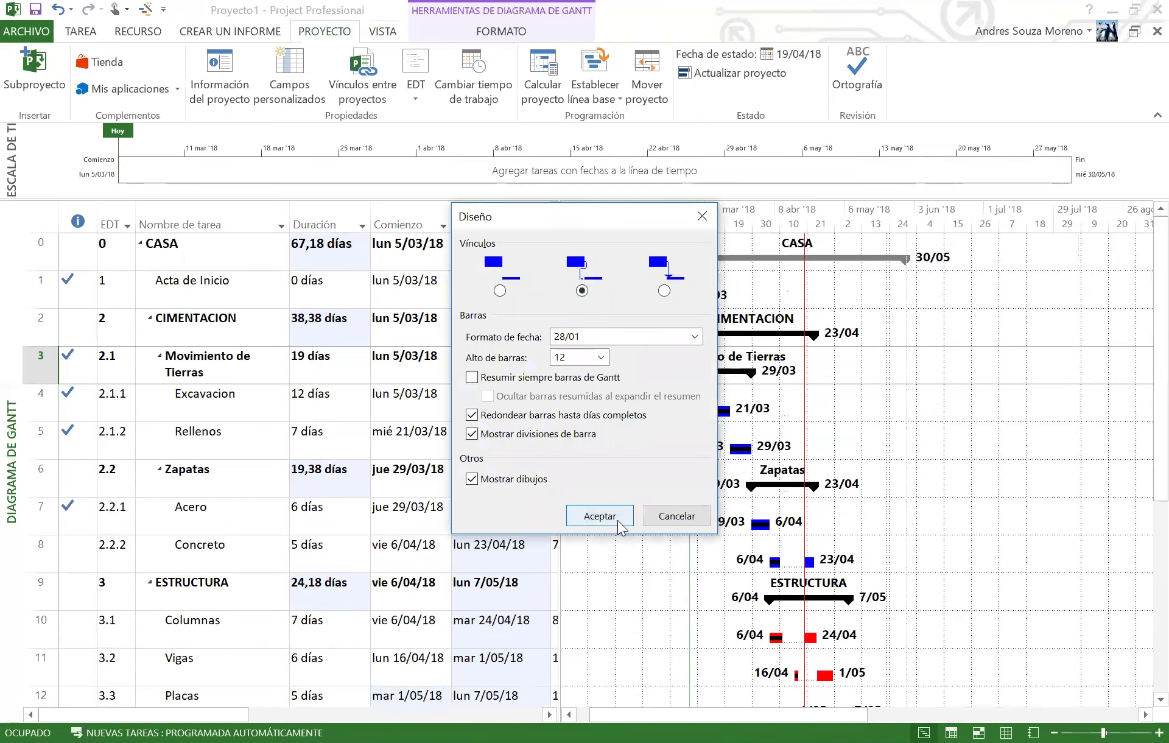
pyautogui.click(620, 525)
pyautogui.scroll(-3, 849, 457)
pyautogui.scroll(2, 849, 451)
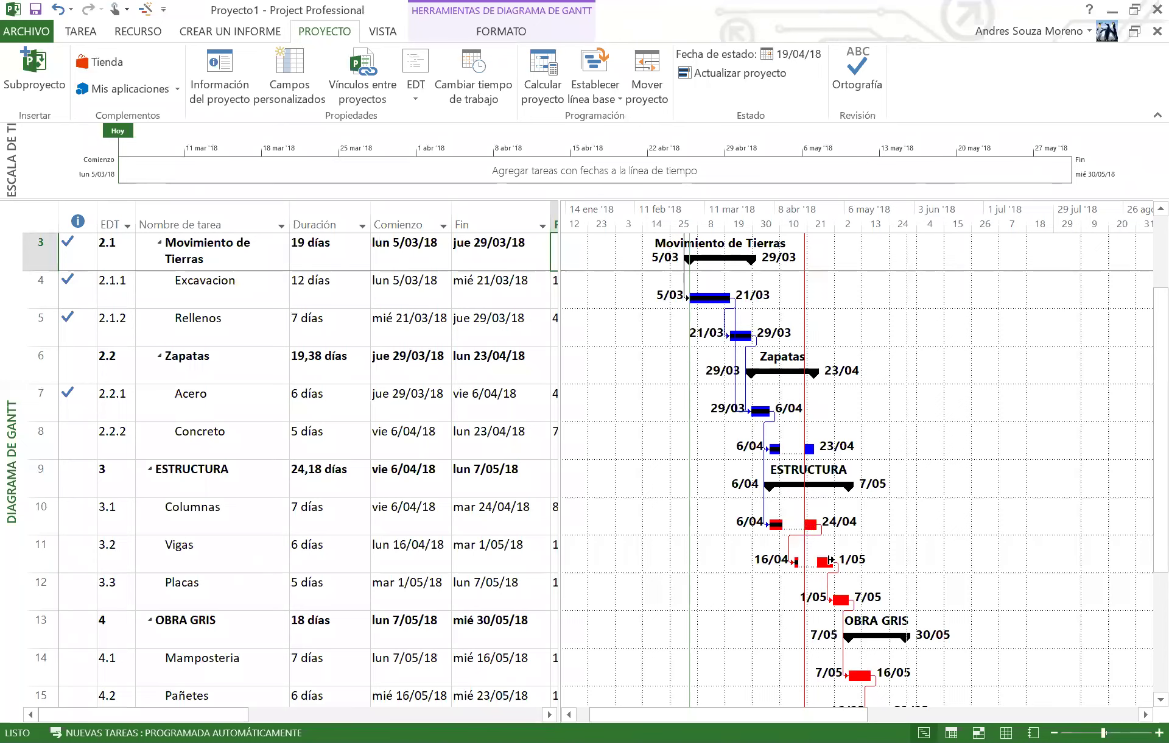
pyautogui.scroll(-3, 860, 555)
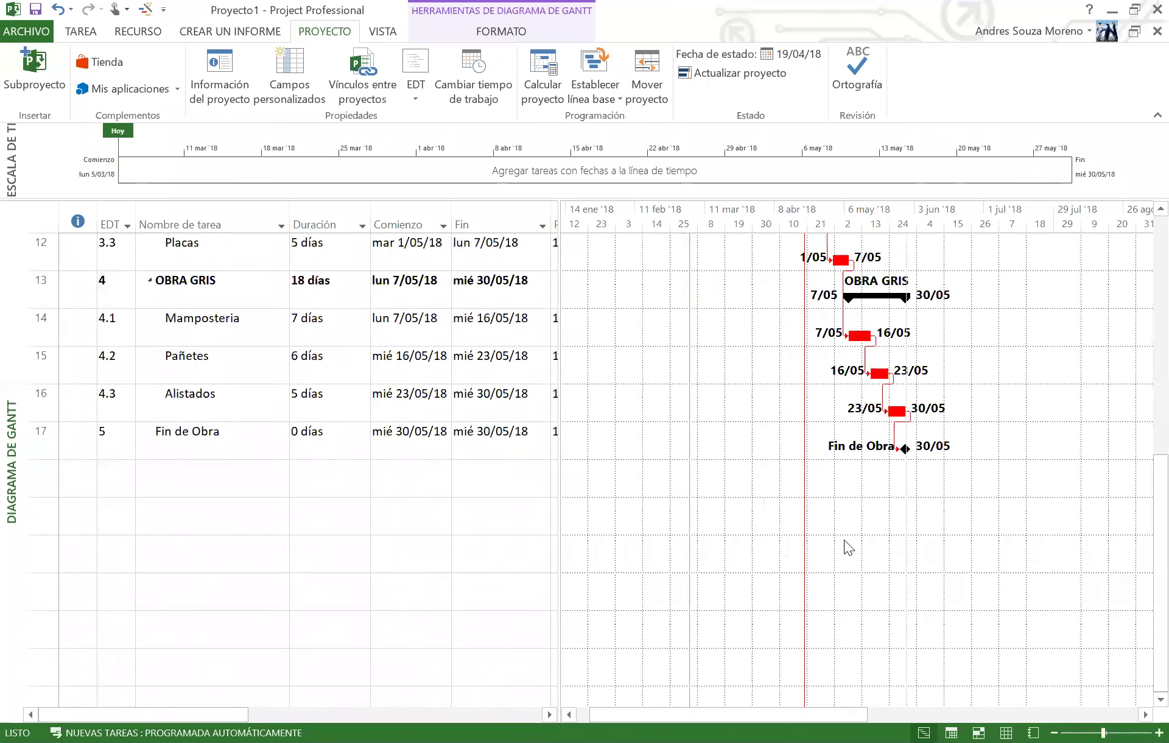
pyautogui.scroll(4, 844, 539)
pyautogui.scroll(2, 855, 535)
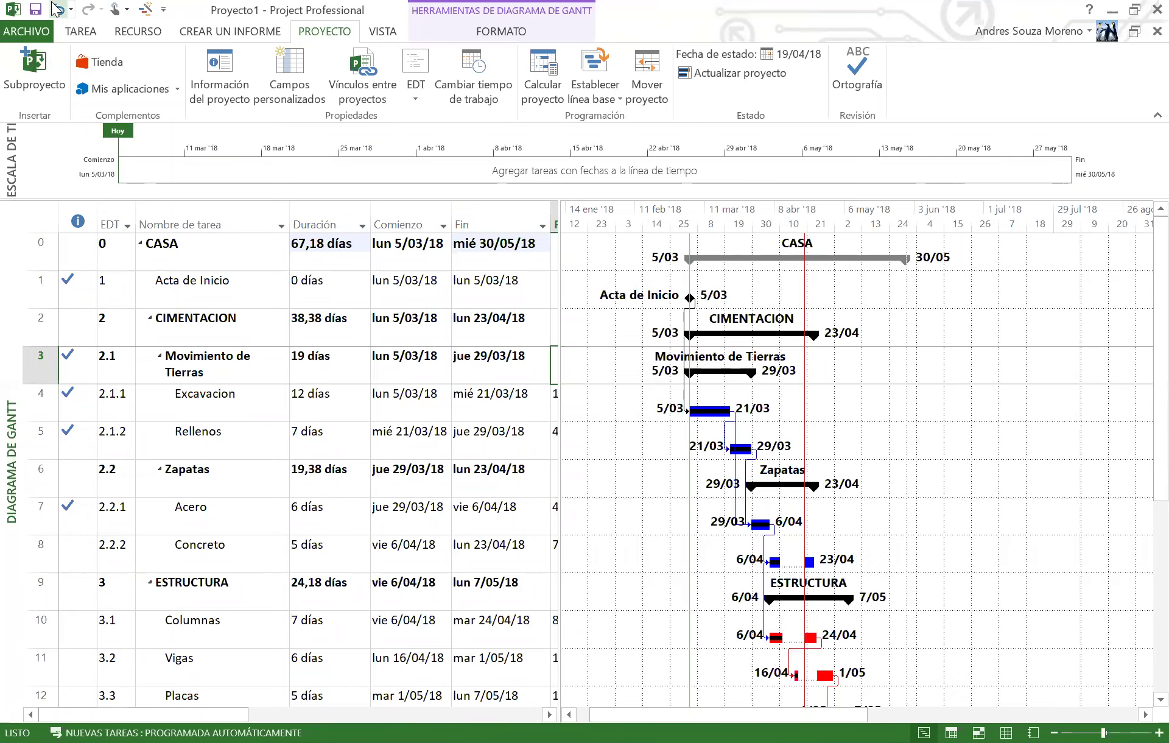
# Reformat the Gantt chart with the Gantt wizard to show Línea base bars with Ninguna task information, and highlight the Tareas críticas.
pyautogui.click(144, 8)
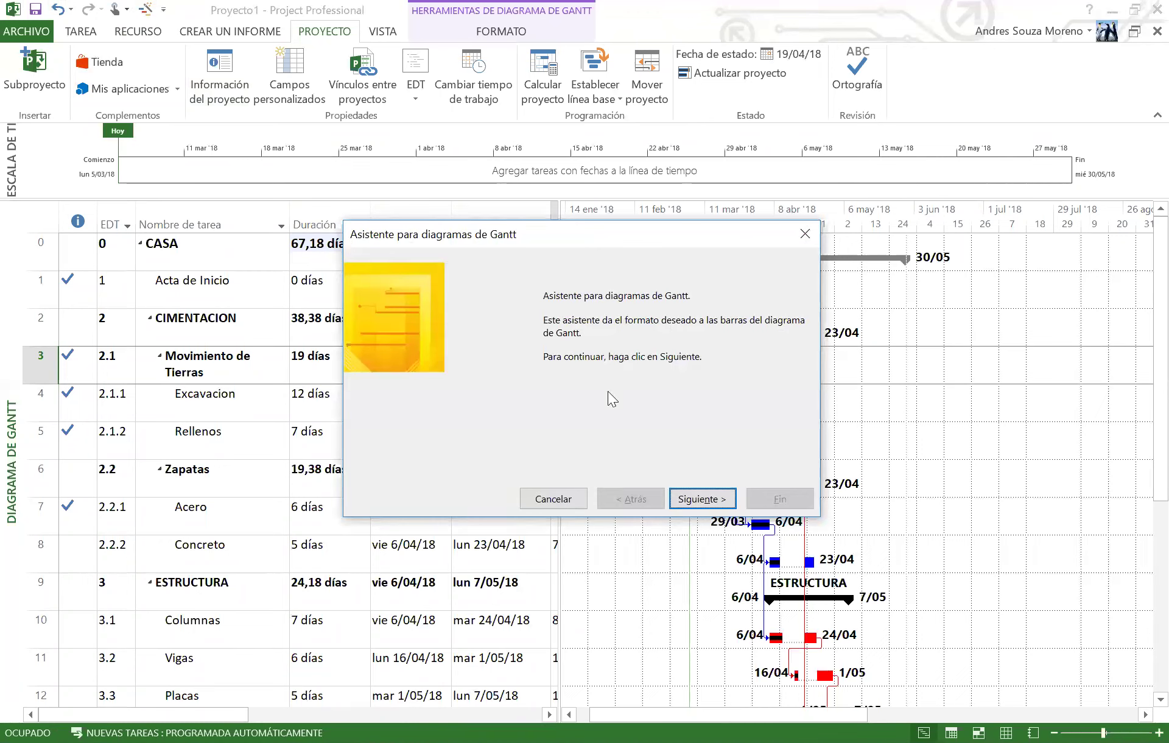
pyautogui.click(695, 500)
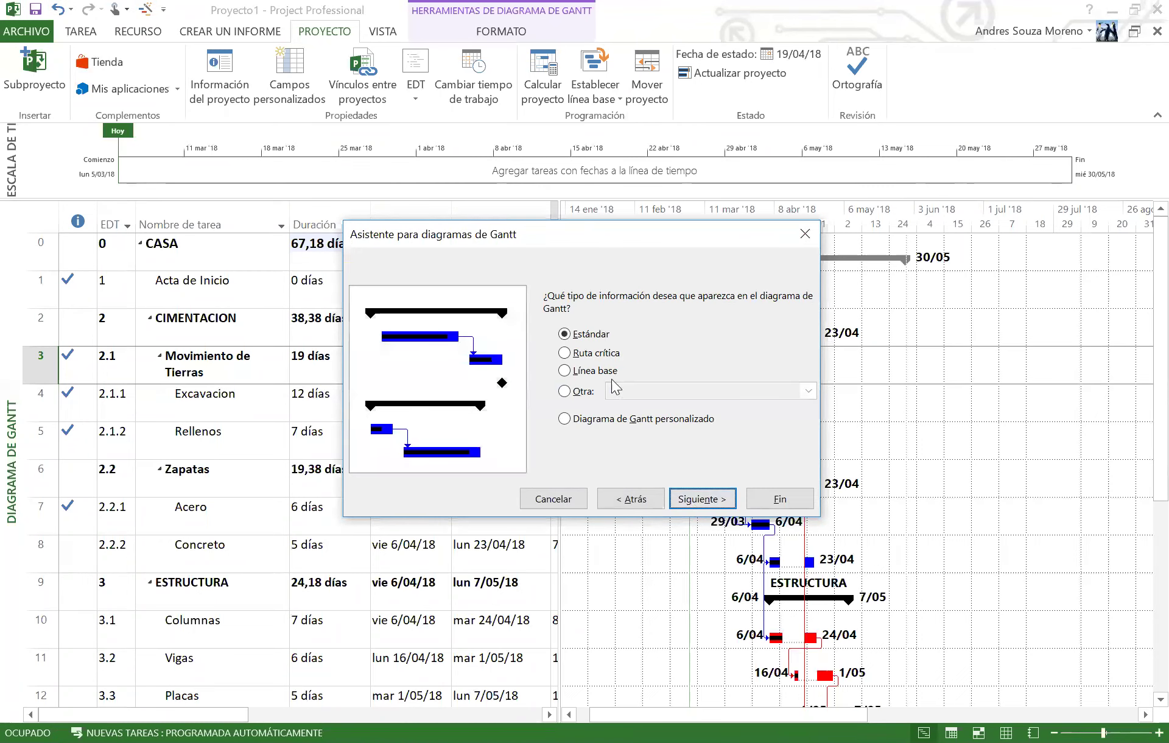
pyautogui.click(588, 372)
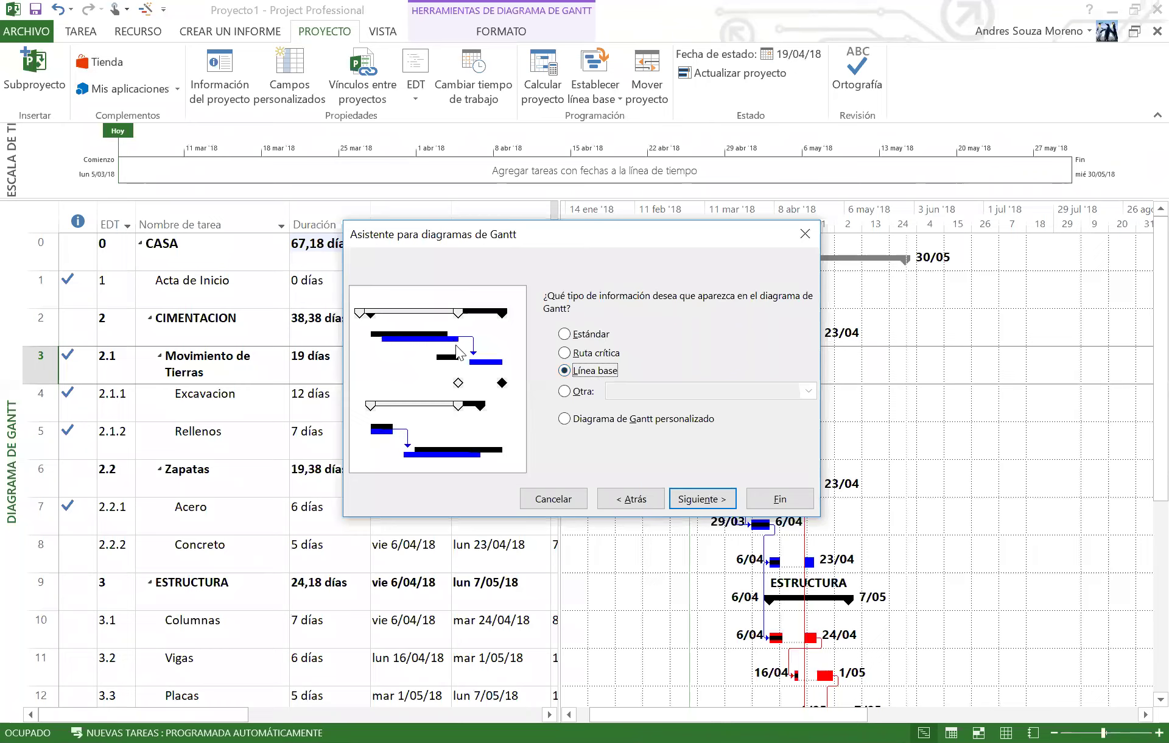
pyautogui.click(696, 499)
pyautogui.click(602, 394)
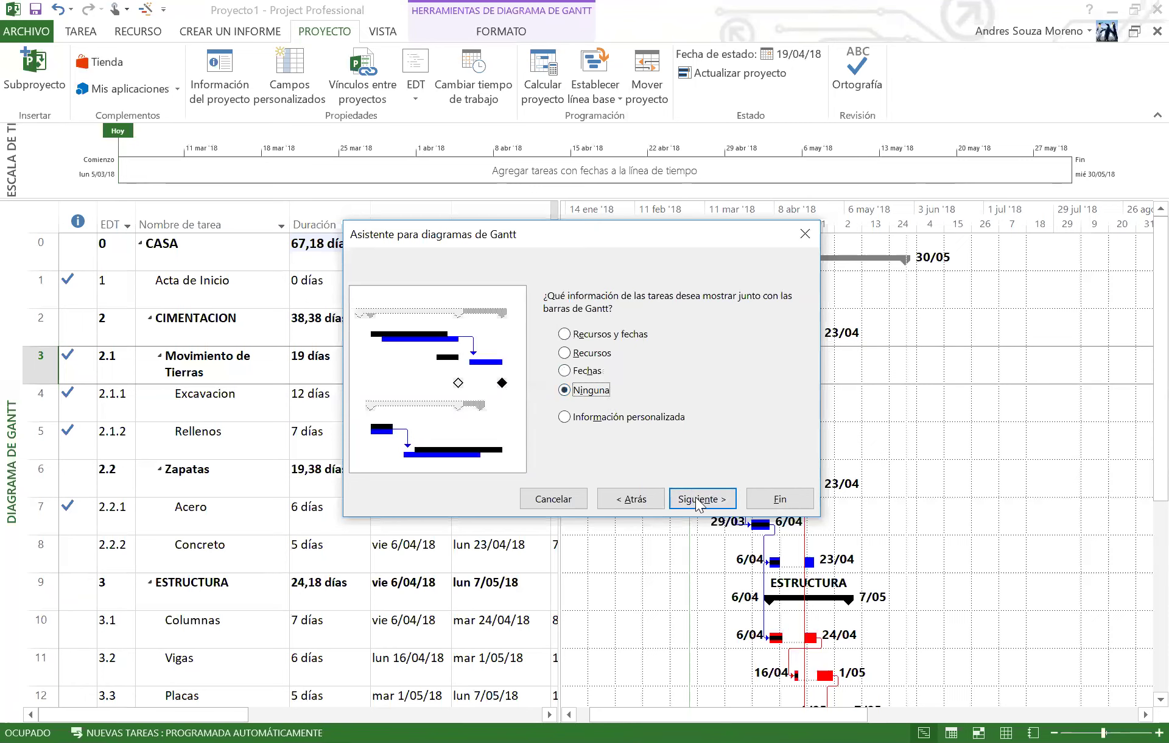
pyautogui.click(696, 498)
pyautogui.click(700, 499)
pyautogui.click(666, 399)
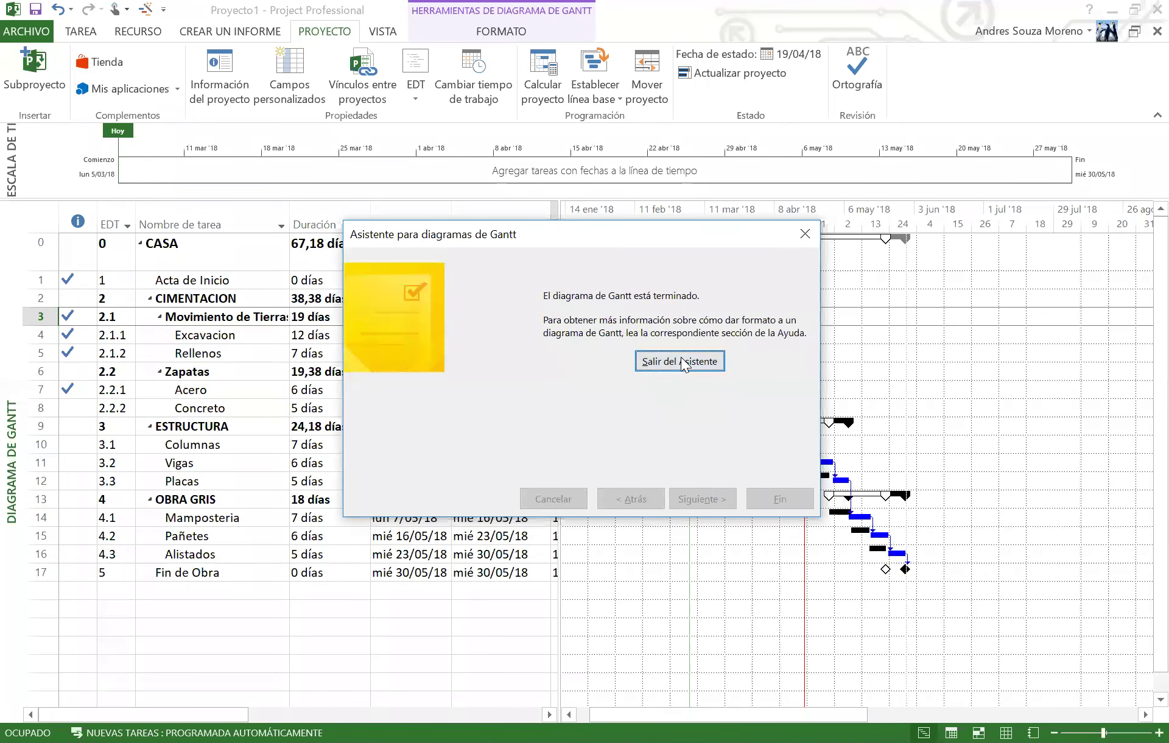
pyautogui.click(682, 364)
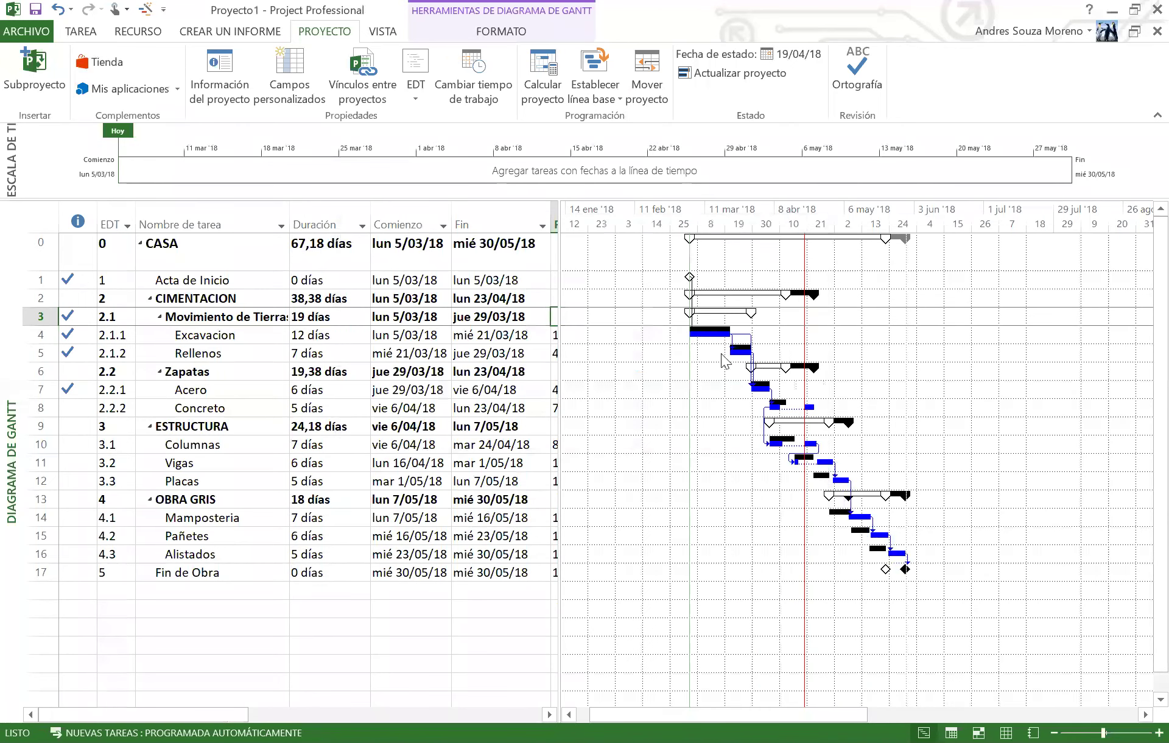
pyautogui.click(497, 34)
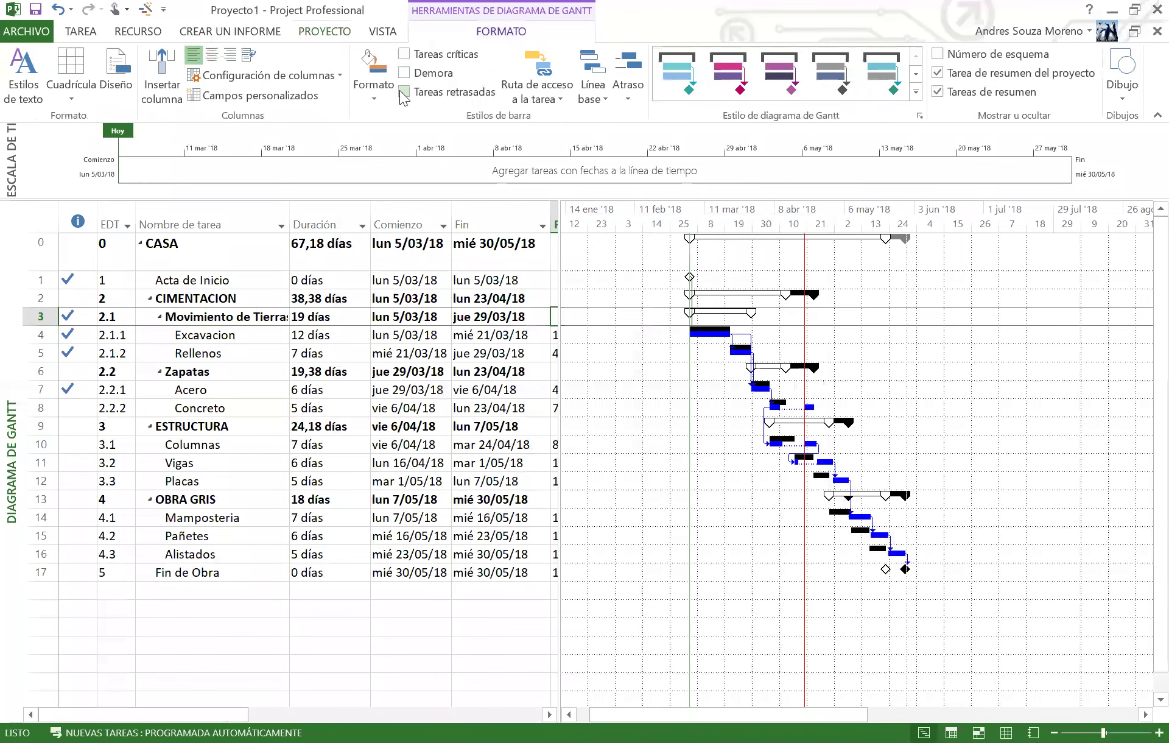
pyautogui.click(404, 54)
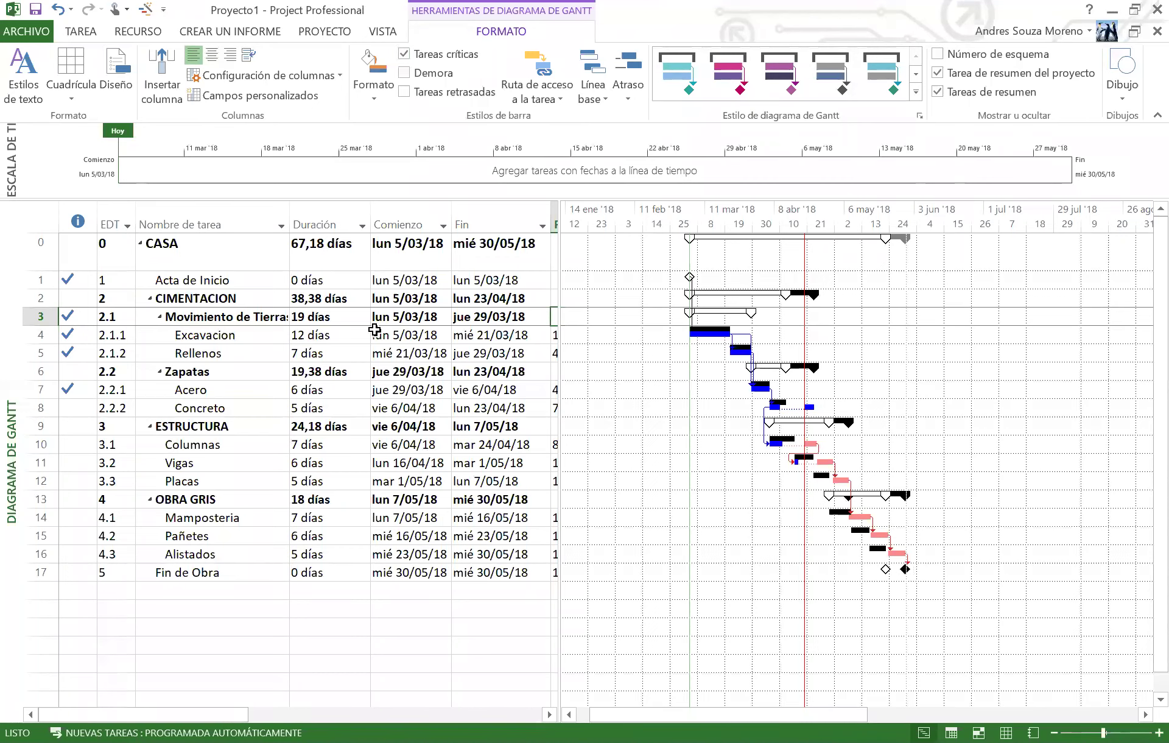
# Display the Variación table, widen the table area, and fit the widths of the Var. fin and Var. comienzo columns.
pyautogui.click(380, 37)
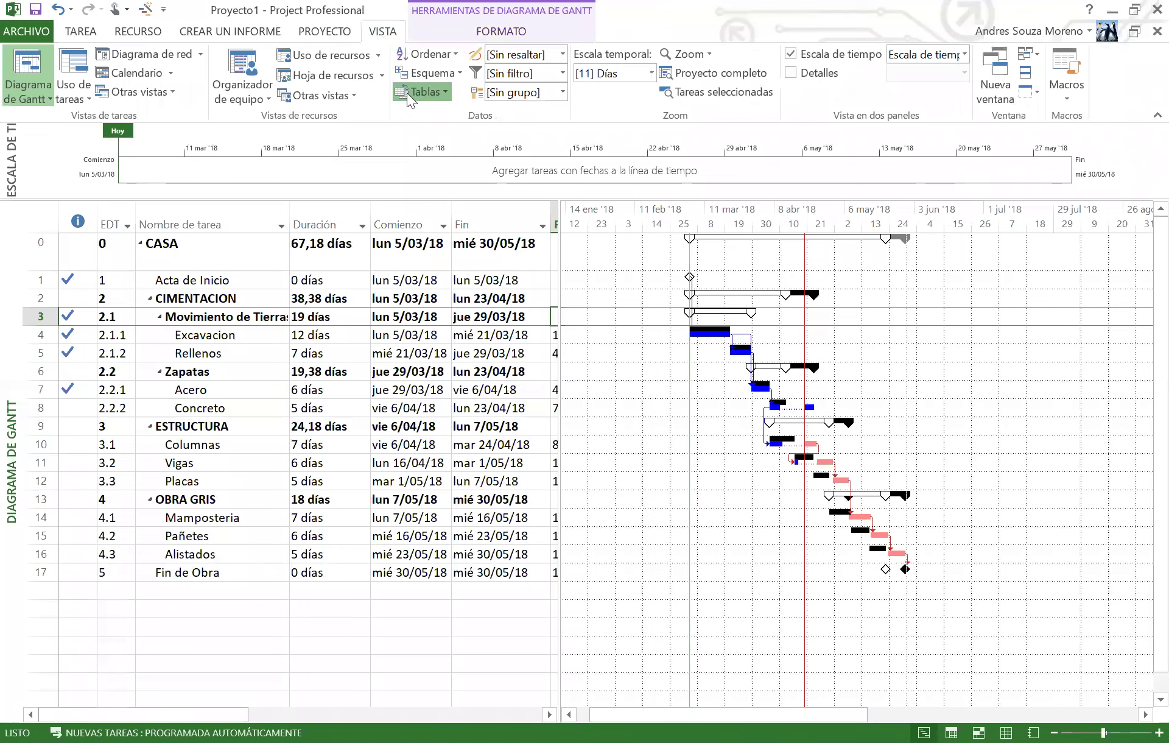
pyautogui.click(407, 93)
pyautogui.click(443, 290)
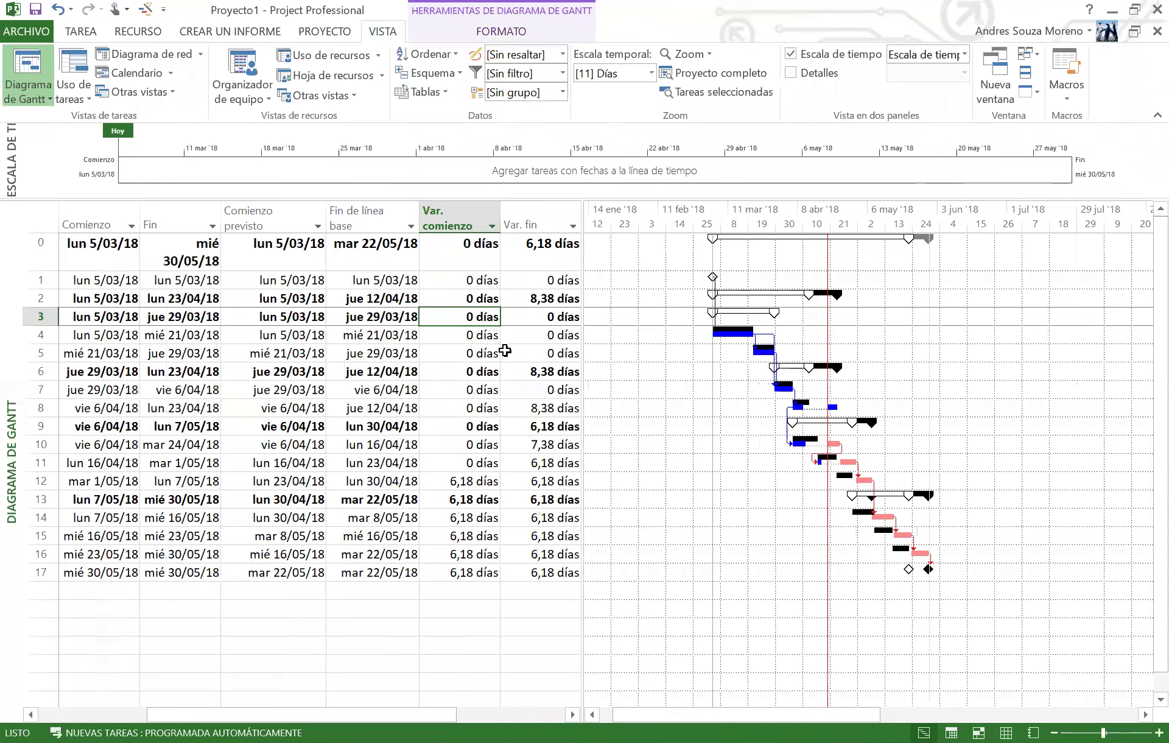
pyautogui.moveTo(580, 259); pyautogui.dragTo(617, 259)
pyautogui.doubleClick(579, 213)
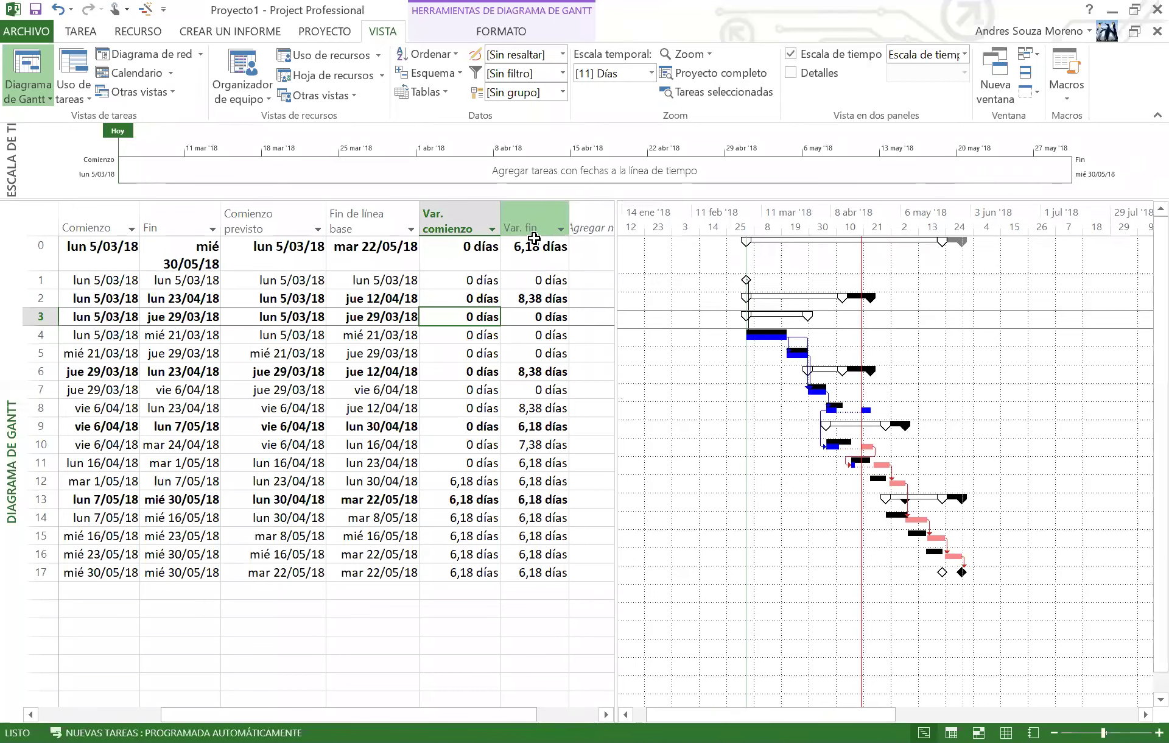
pyautogui.click(524, 258)
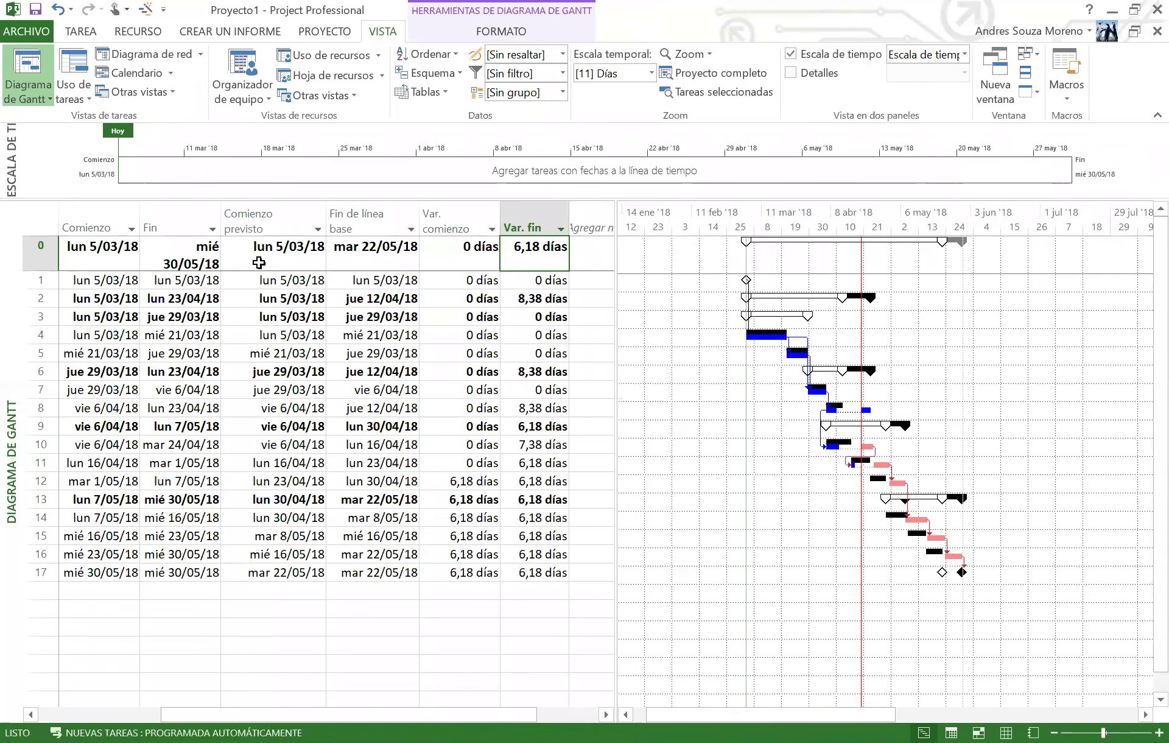
pyautogui.doubleClick(500, 221)
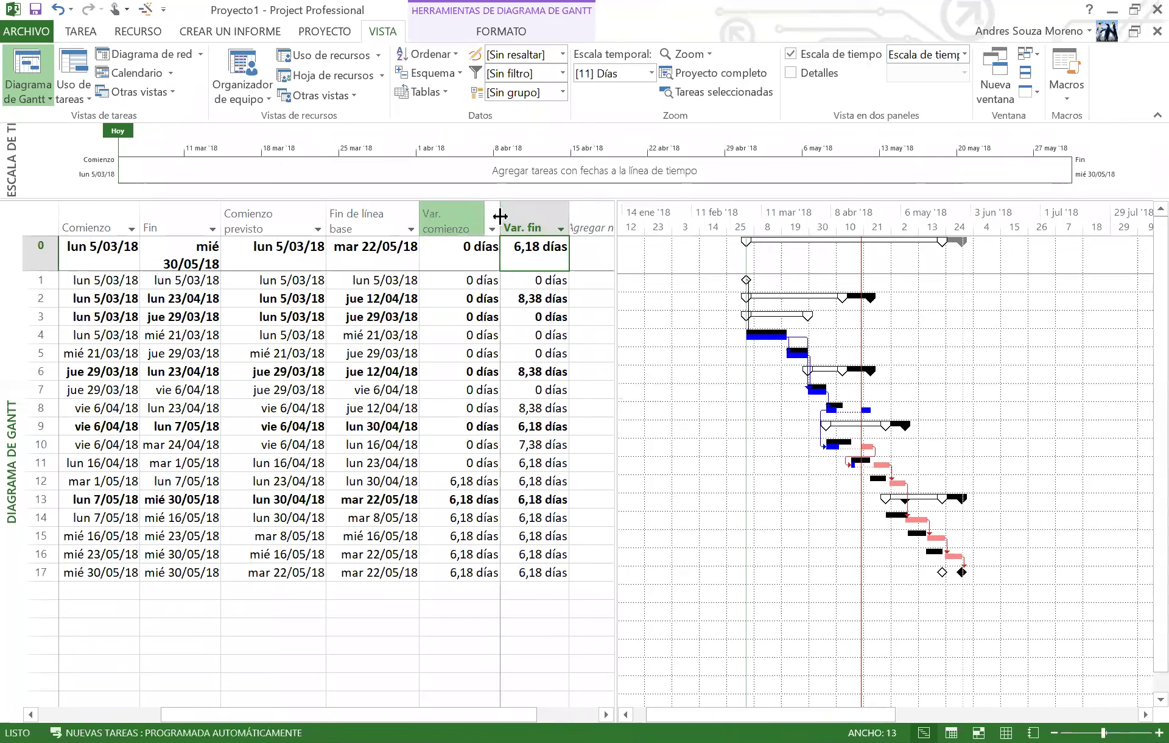
# Hide the task mode column from the Variación table and fit the width of the Nombre de tarea column.
pyautogui.click(454, 441)
pyautogui.press('Left')
pyautogui.press('Left')
pyautogui.press('Home')
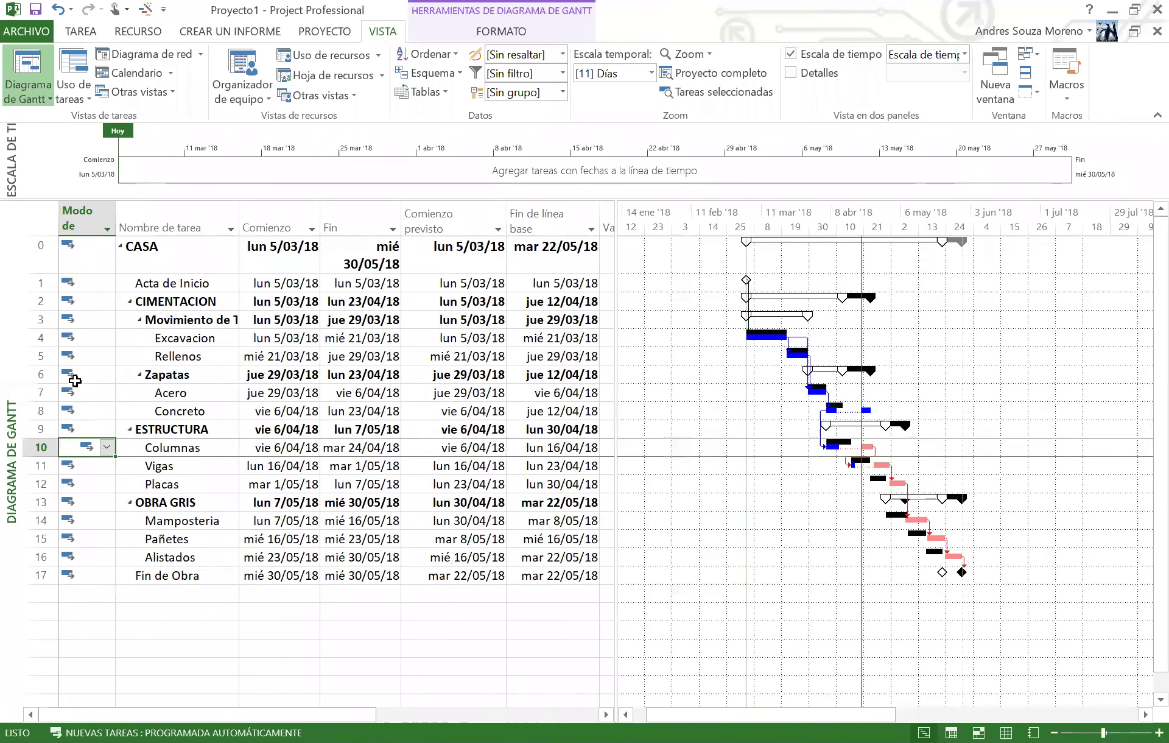
pyautogui.click(82, 218)
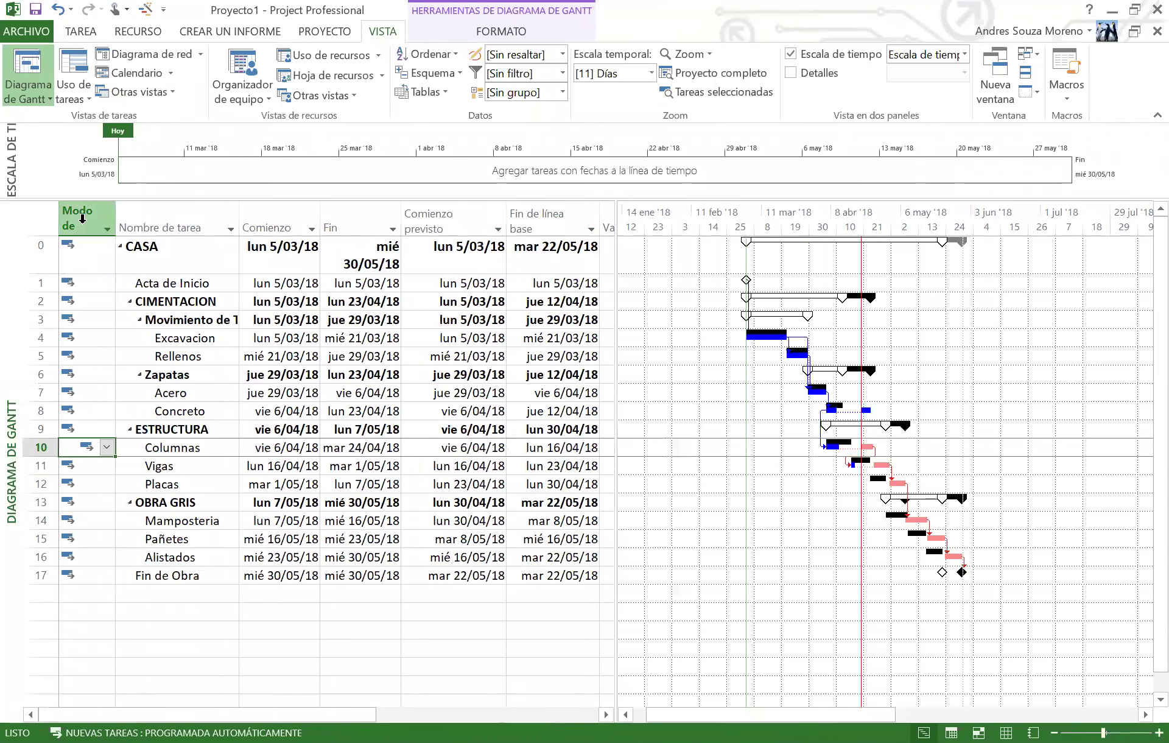
pyautogui.press('Delete')
pyautogui.doubleClick(182, 215)
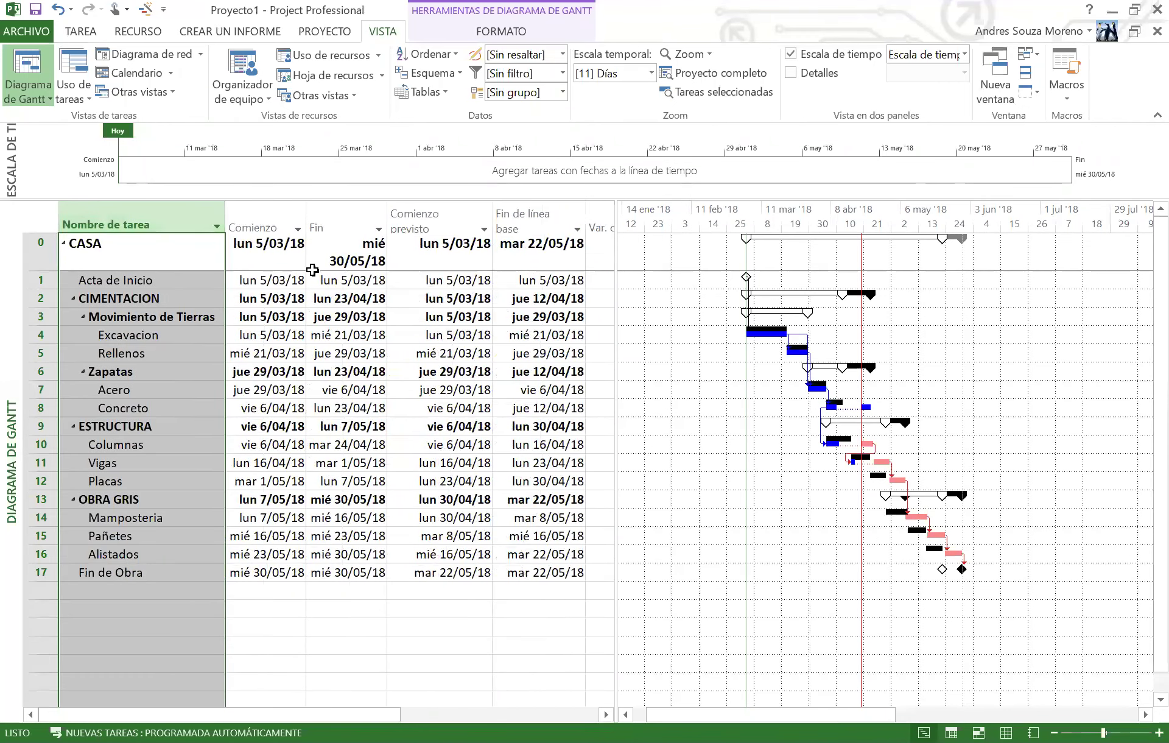
# Fit the widths of the Comienzo, Fin and Comienzo previsto columns so their dates display on one line.
pyautogui.click(311, 216)
pyautogui.press('Insert')
pyautogui.click(303, 220)
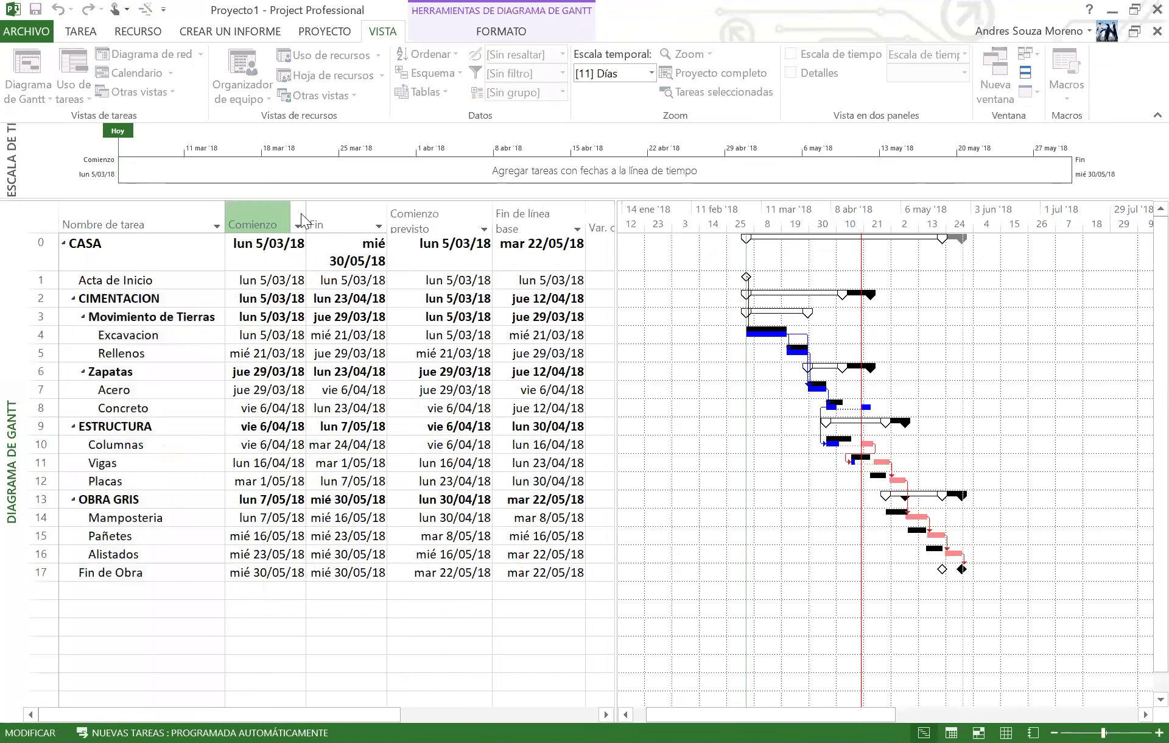
pyautogui.doubleClick(306, 219)
pyautogui.click(365, 221)
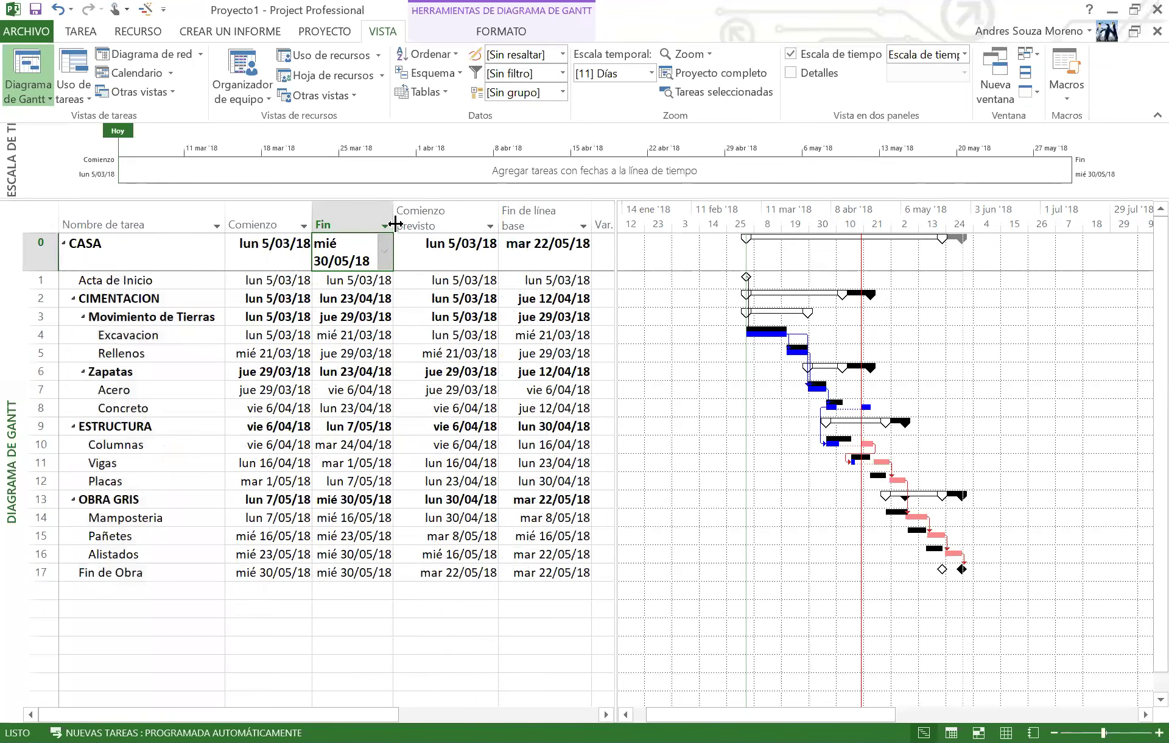
pyautogui.doubleClick(393, 219)
pyautogui.doubleClick(511, 221)
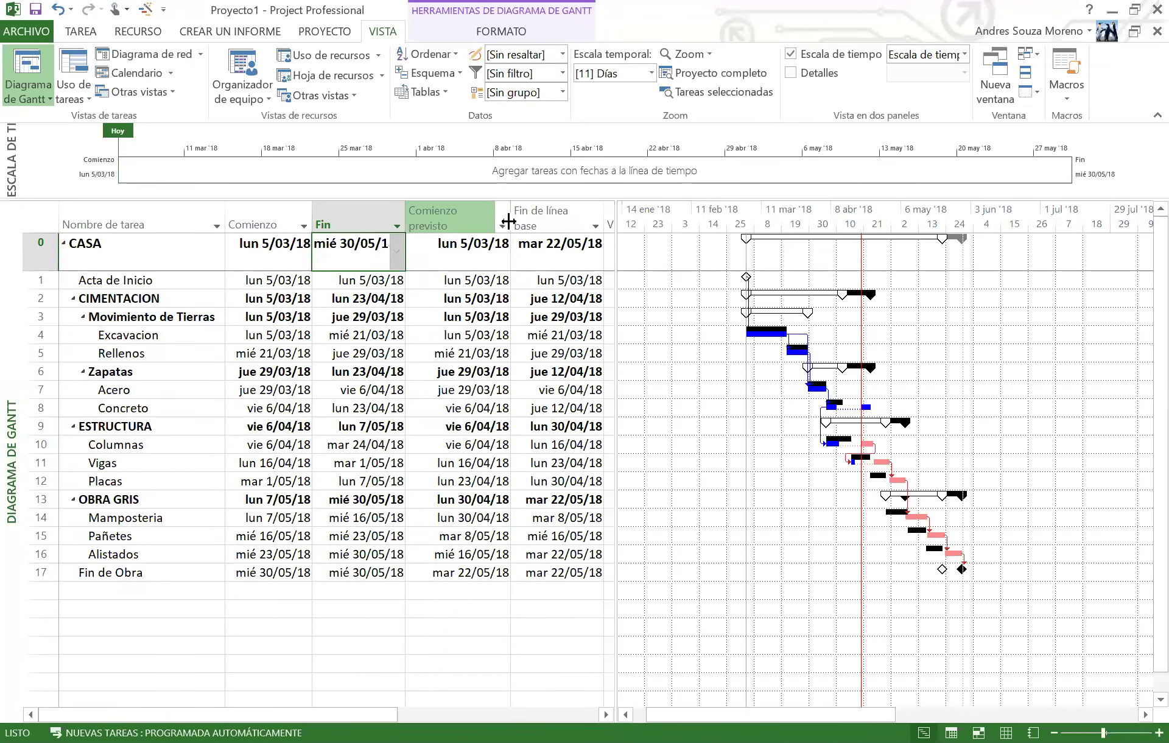
pyautogui.click(547, 224)
# Widen the table area to end just after Var. fin, and compare CASA's finish, baseline finish and finish variance.
pyautogui.moveTo(615, 256); pyautogui.dragTo(791, 256)
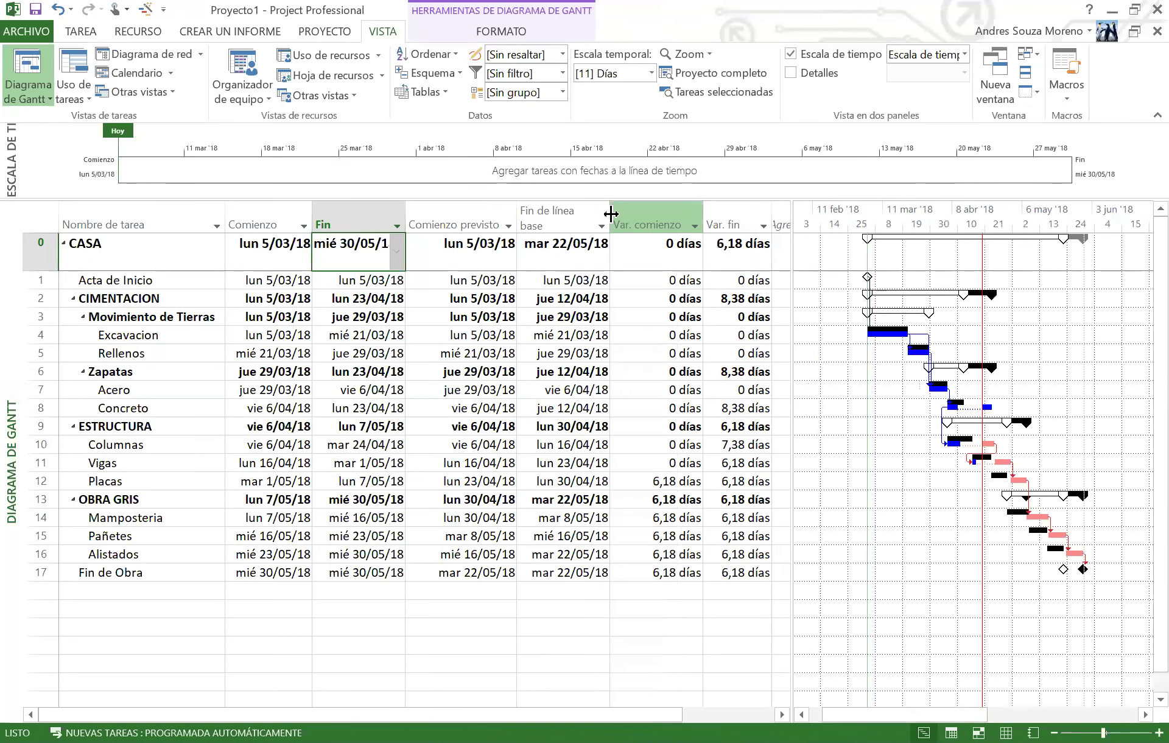
pyautogui.click(360, 335)
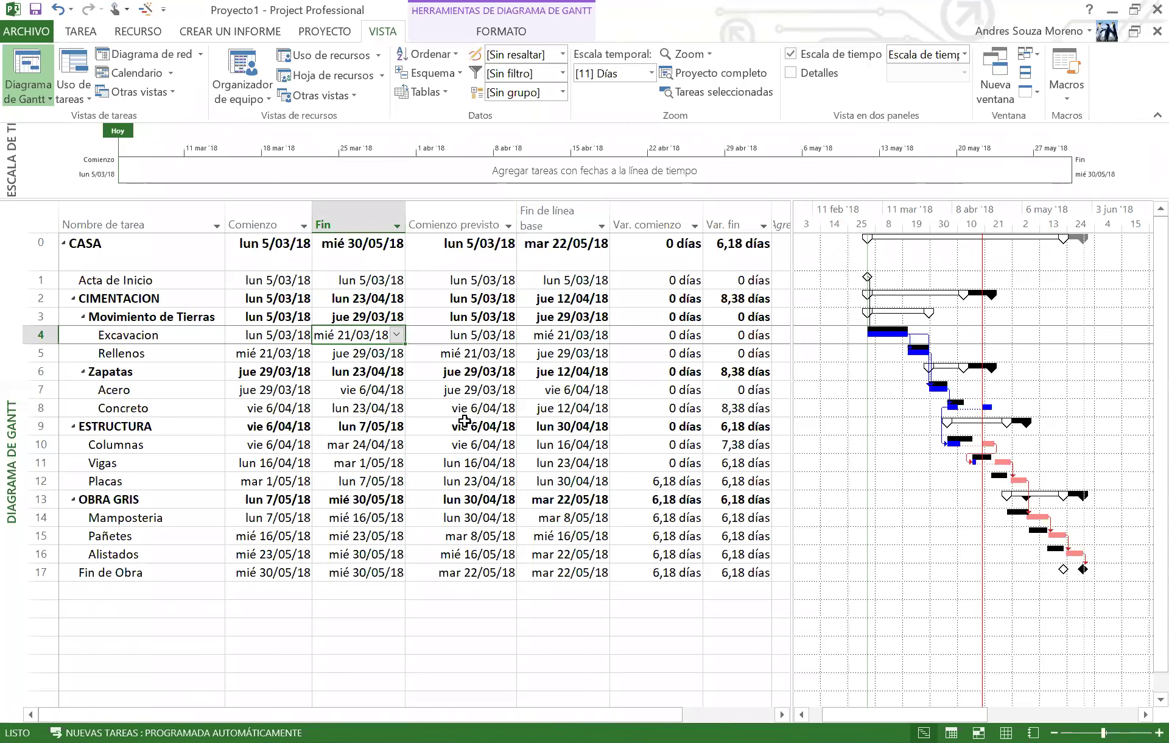
pyautogui.click(580, 255)
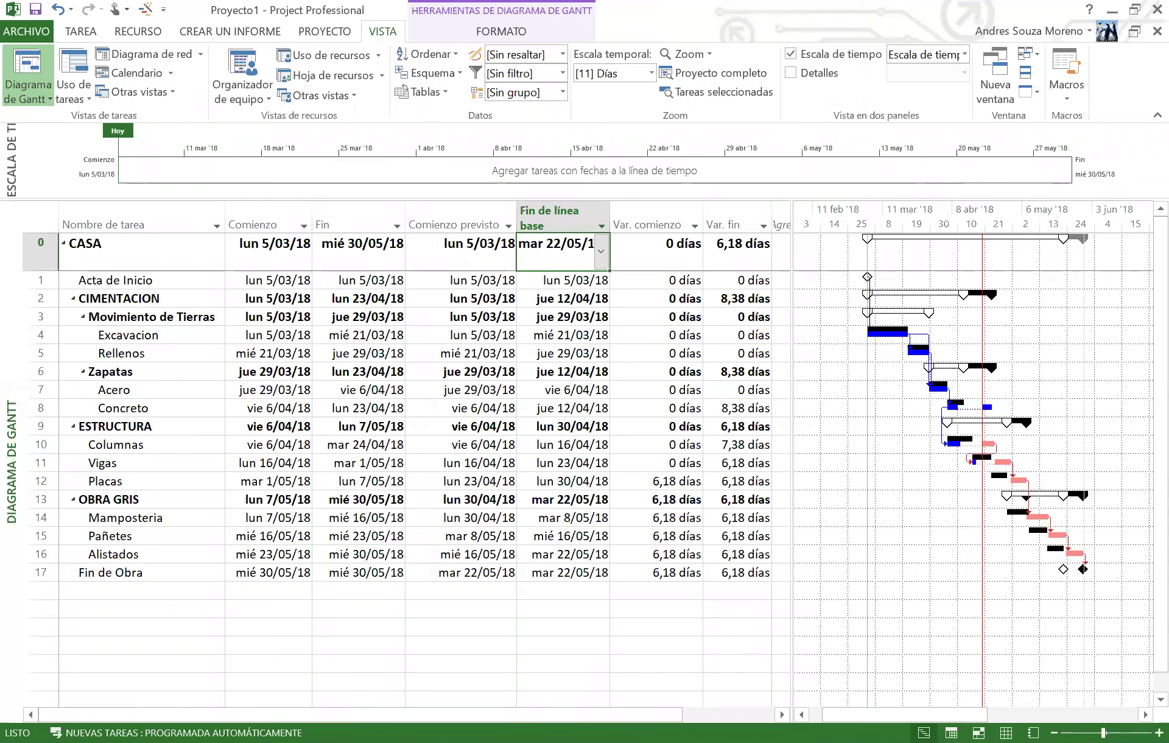
pyautogui.click(349, 256)
pyautogui.moveTo(790, 250); pyautogui.dragTo(780, 251)
pyautogui.click(739, 265)
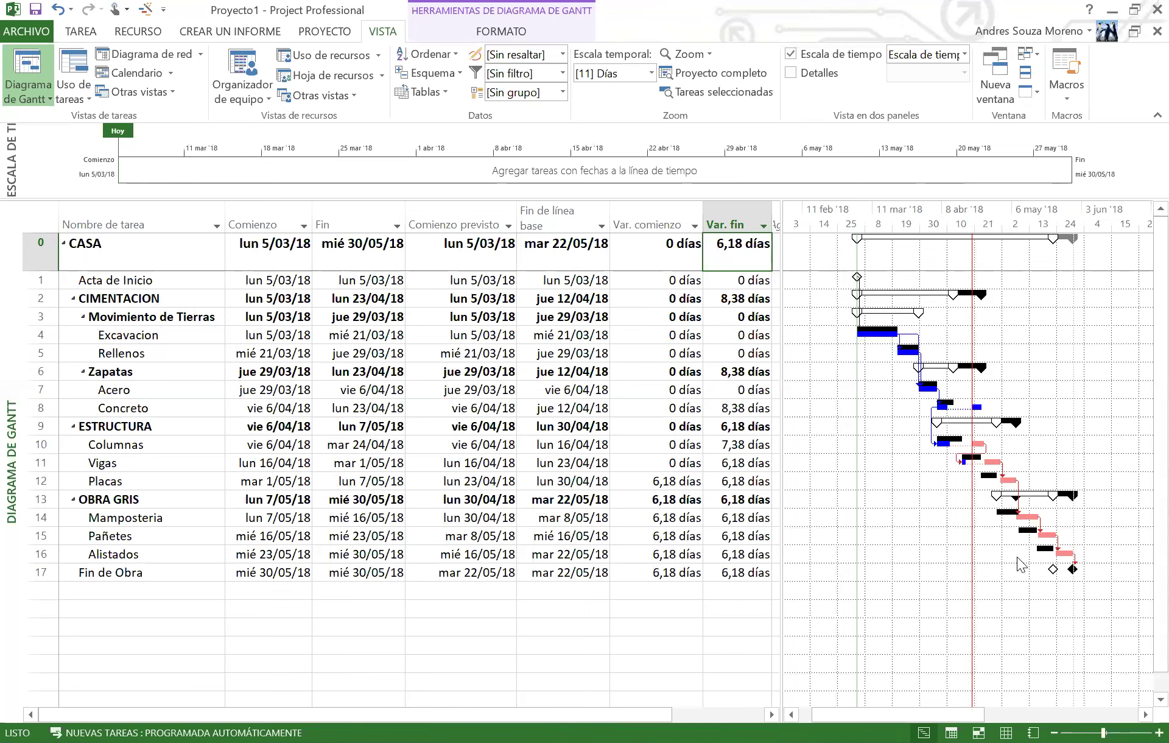
# Fit the Gantt chart's timescale to the complete project.
pyautogui.moveTo(36, 572); pyautogui.dragTo(70, 204)
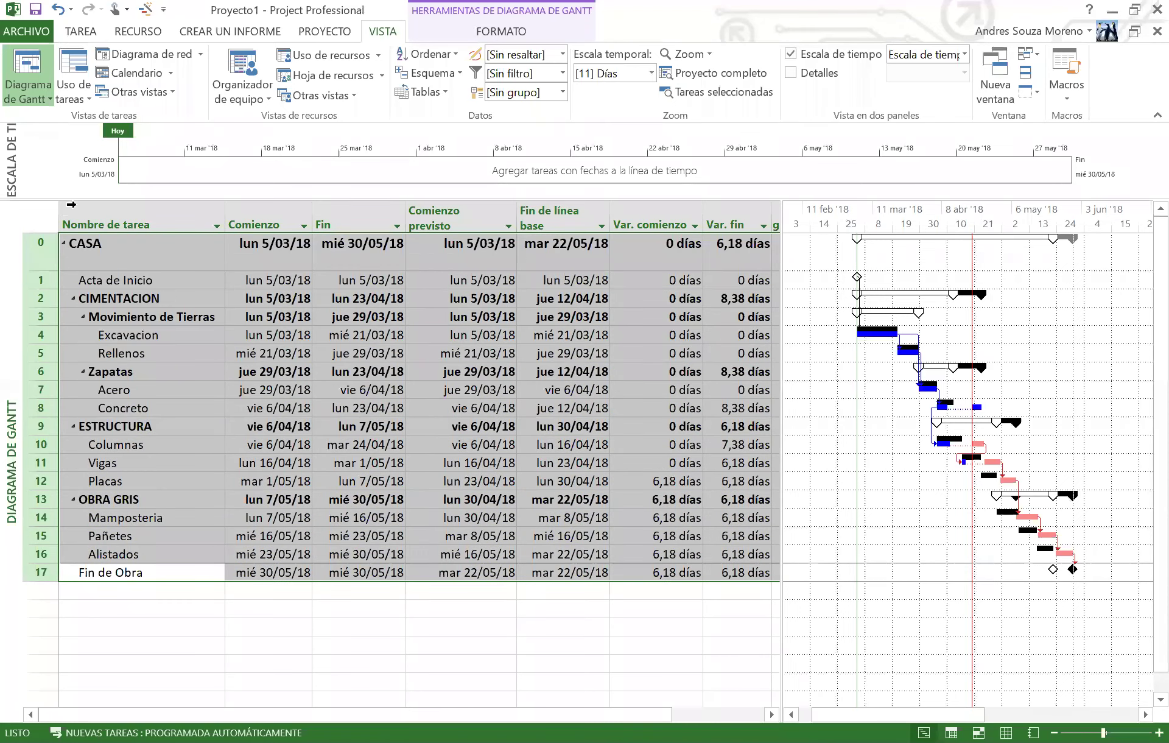
pyautogui.click(309, 35)
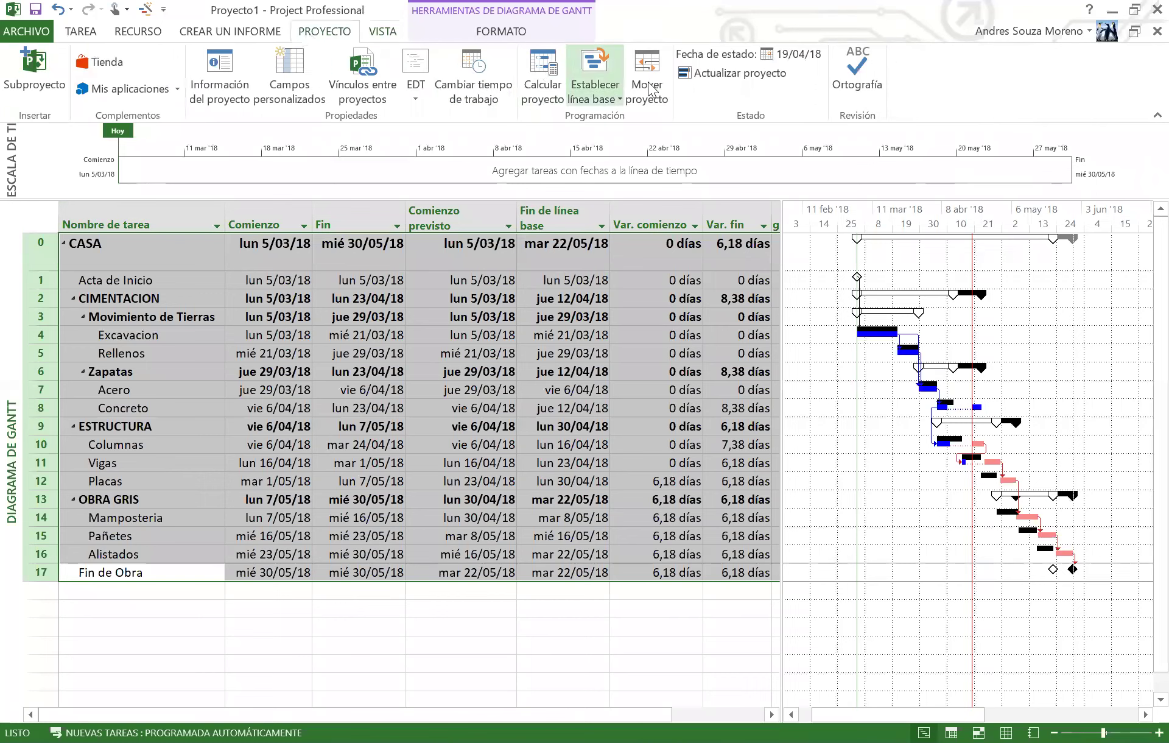
pyautogui.click(381, 32)
pyautogui.click(705, 76)
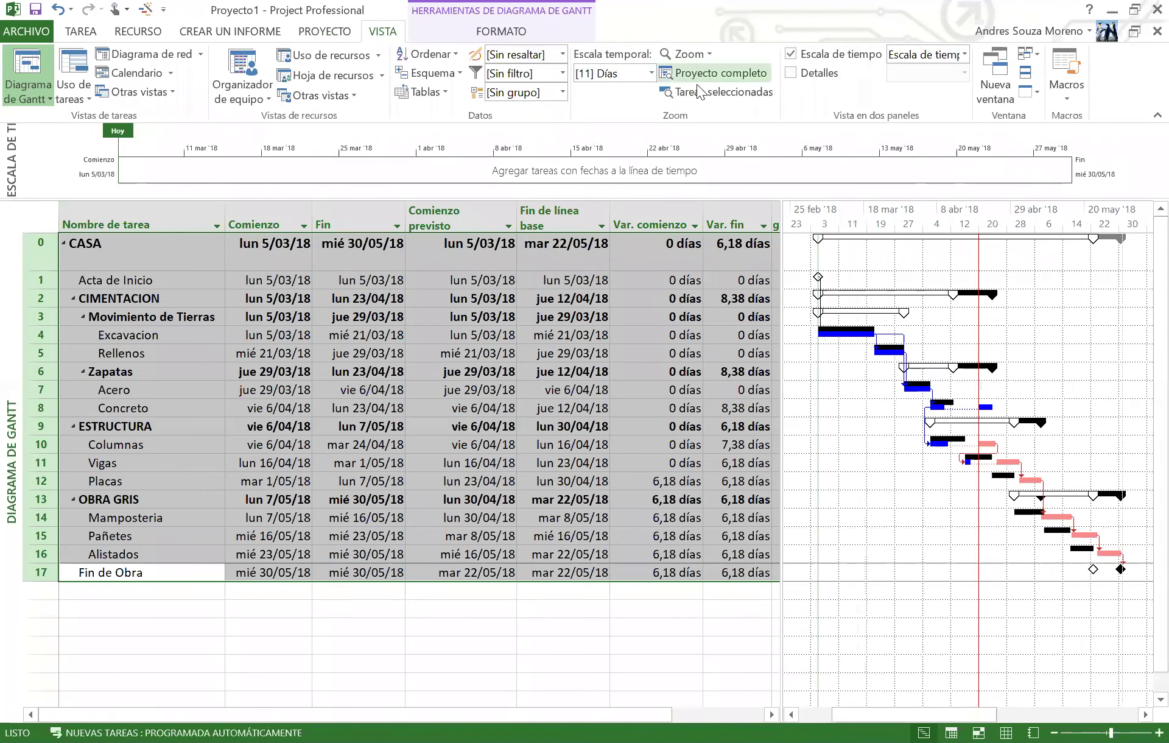
pyautogui.click(86, 600)
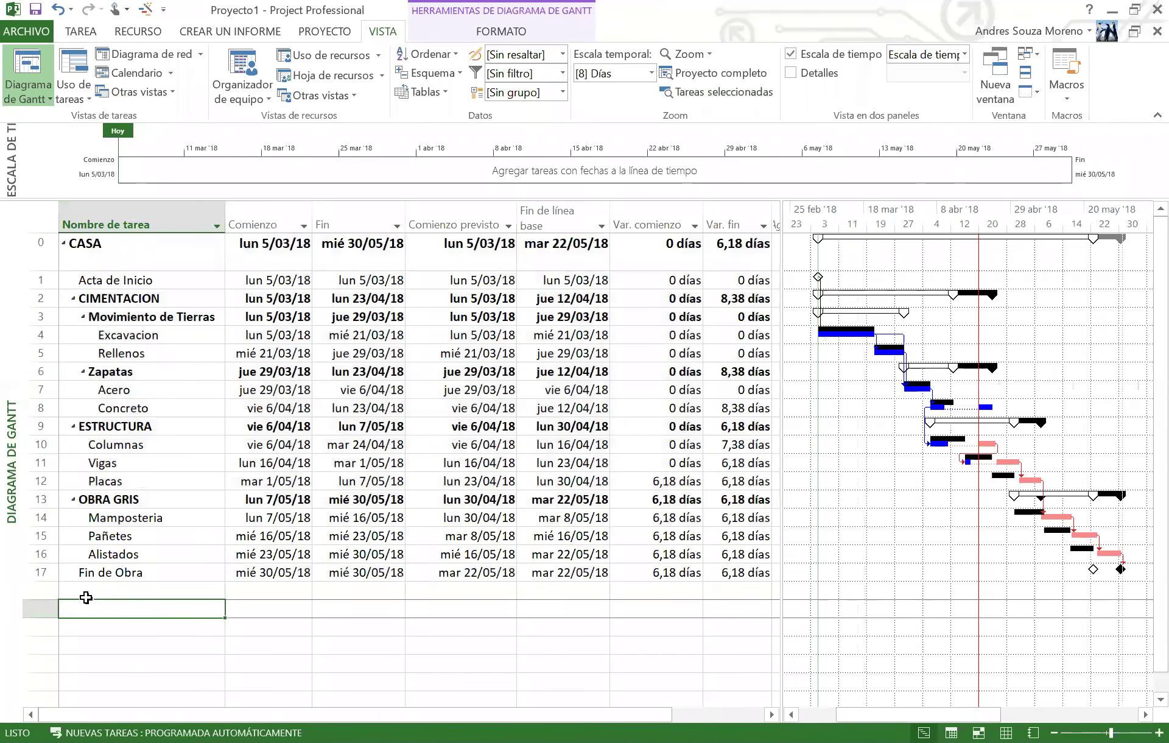
# Copy all task rows from CASA to Fin de Obra as an image for screen, using selected rows and the on-screen timescale.
pyautogui.moveTo(40, 572); pyautogui.dragTo(41, 243)
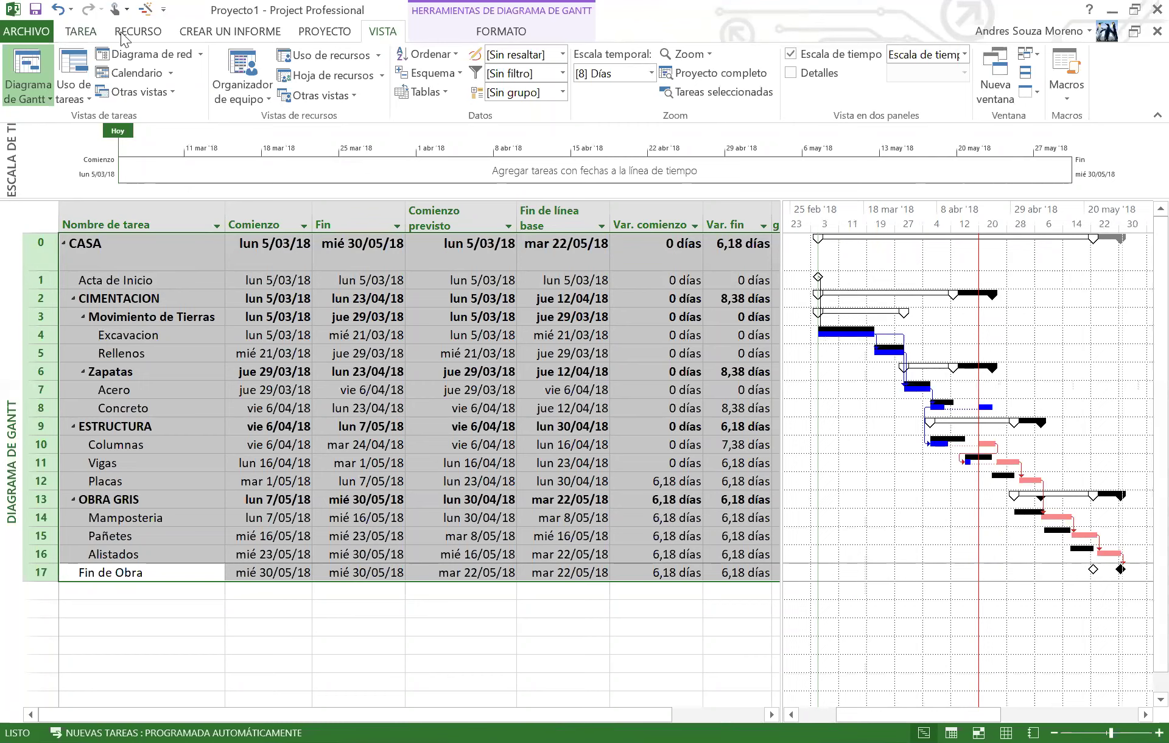
pyautogui.click(85, 30)
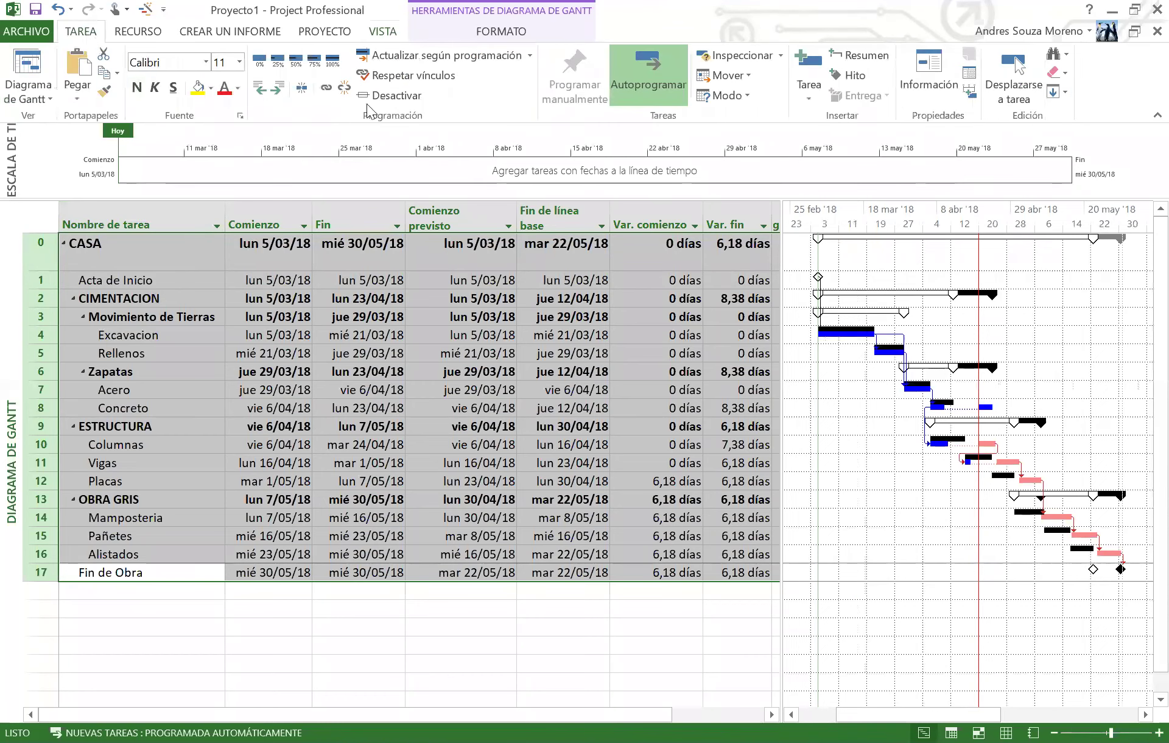
pyautogui.click(116, 73)
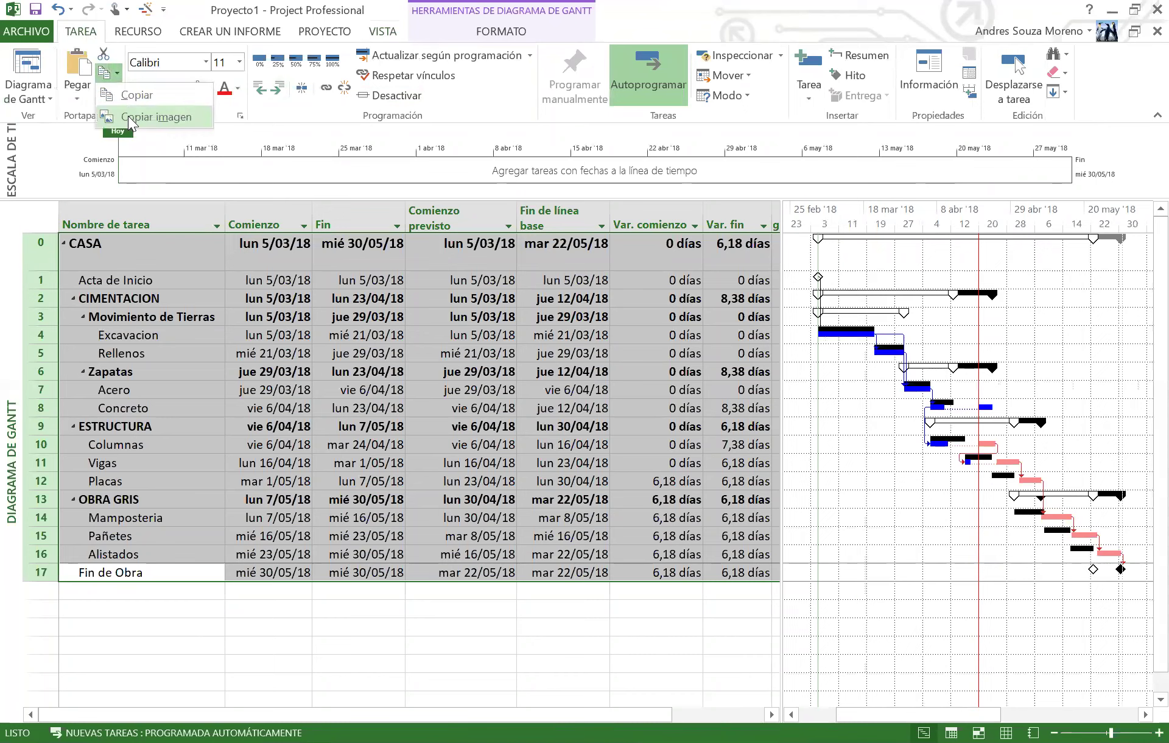
pyautogui.click(128, 116)
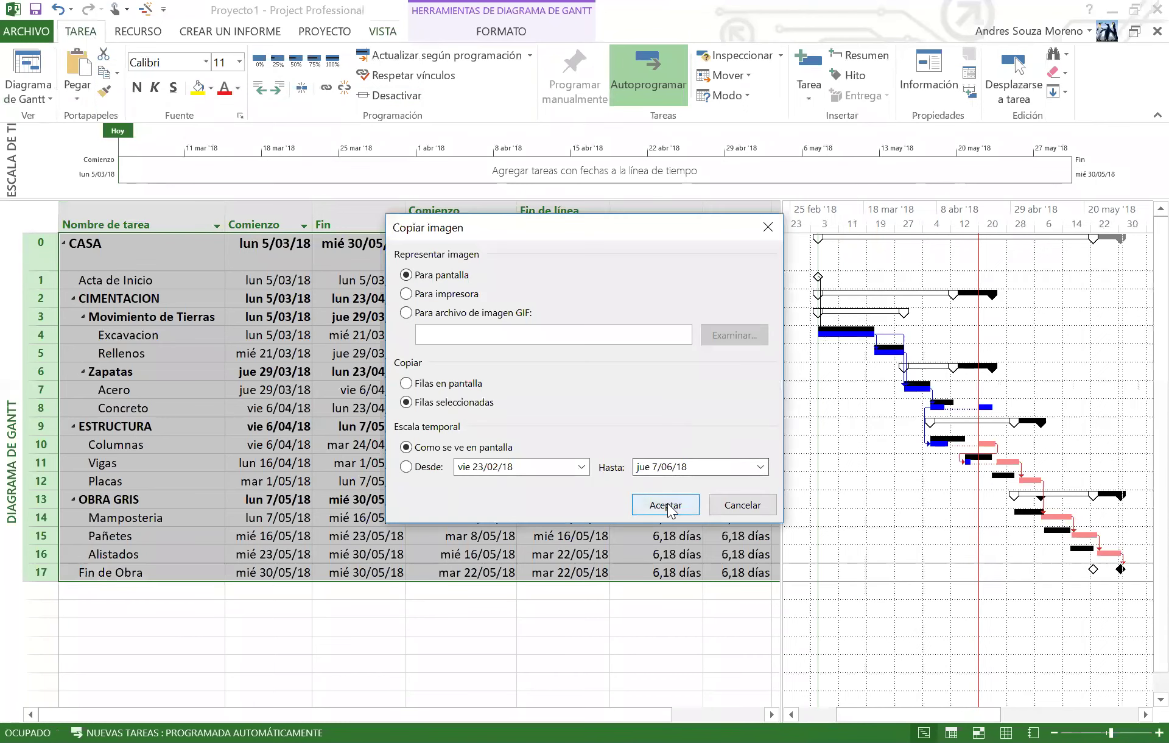
pyautogui.click(666, 506)
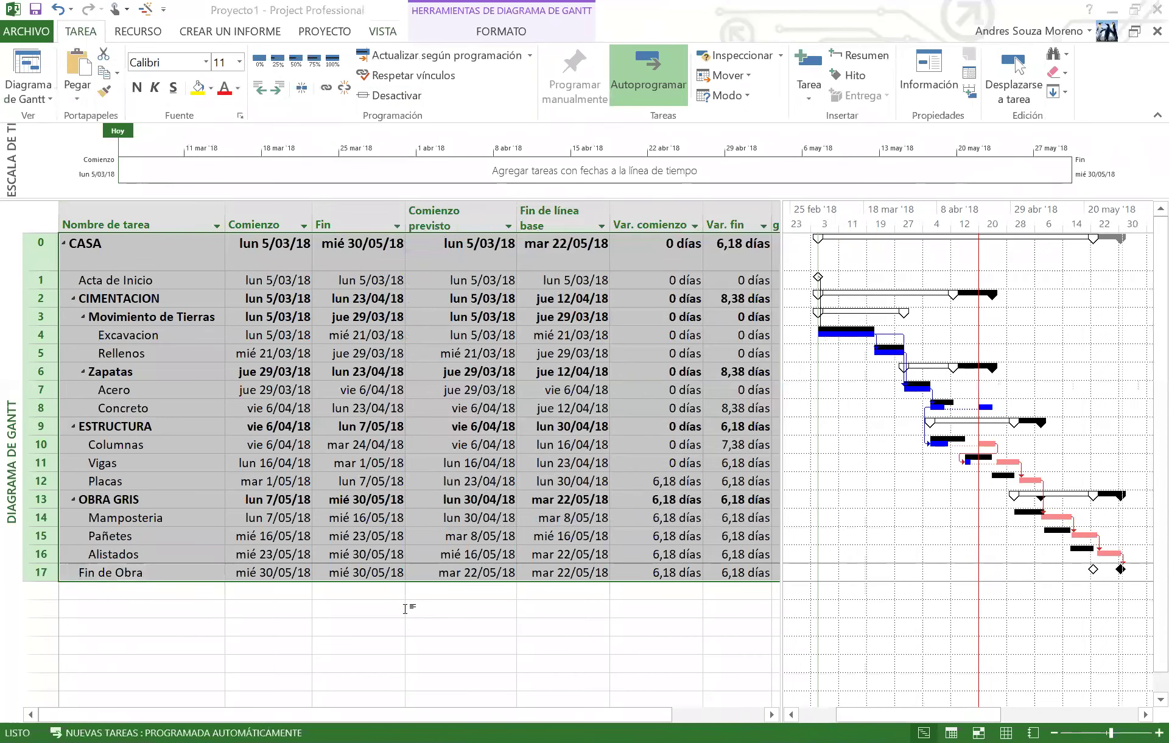